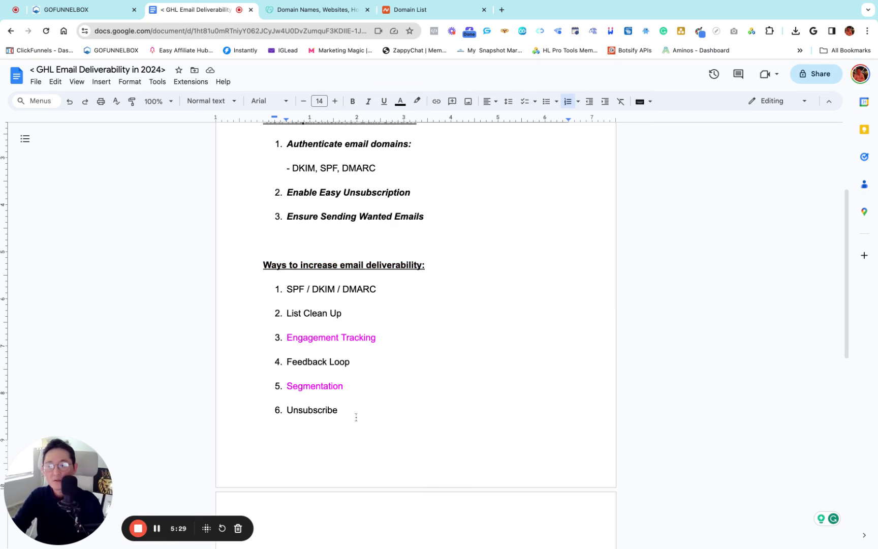
Leave the deliverability checklist unchanged and switch to the GoFunnelBox Launchpad tab
{"action": "left_click_drag", "start_coordinate": [353, 416], "coordinate": [278, 290]}
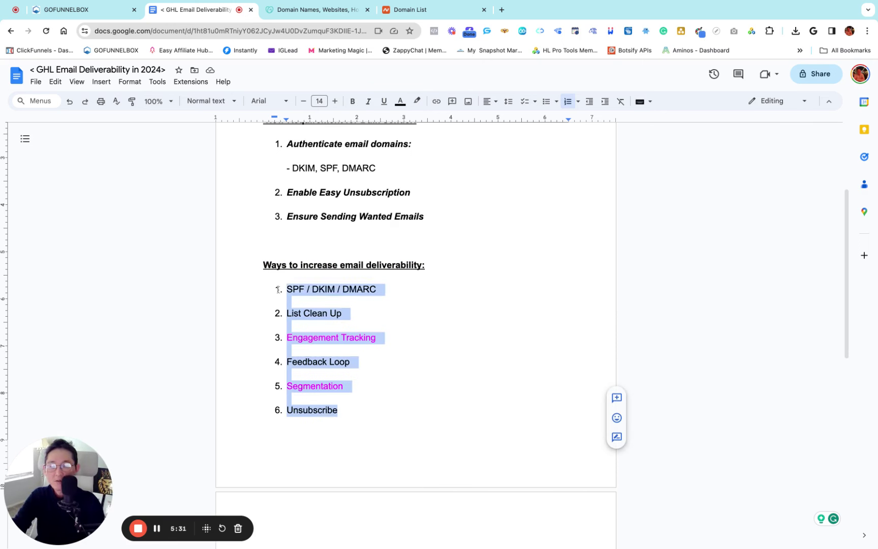
{"action": "left_click", "coordinate": [385, 309]}
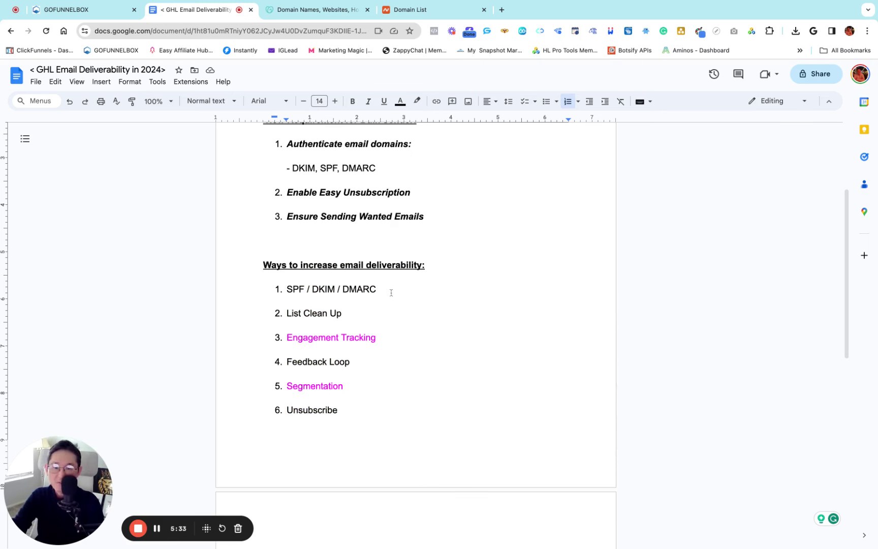
{"action": "left_click", "coordinate": [395, 290]}
{"action": "key", "text": "ctrl+shift+Left"}
{"action": "key", "text": "ctrl+shift+Left"}
{"action": "key", "text": "ctrl+shift+Left"}
{"action": "key", "text": "ctrl+shift+Left"}
{"action": "key", "text": "ctrl+shift+Left"}
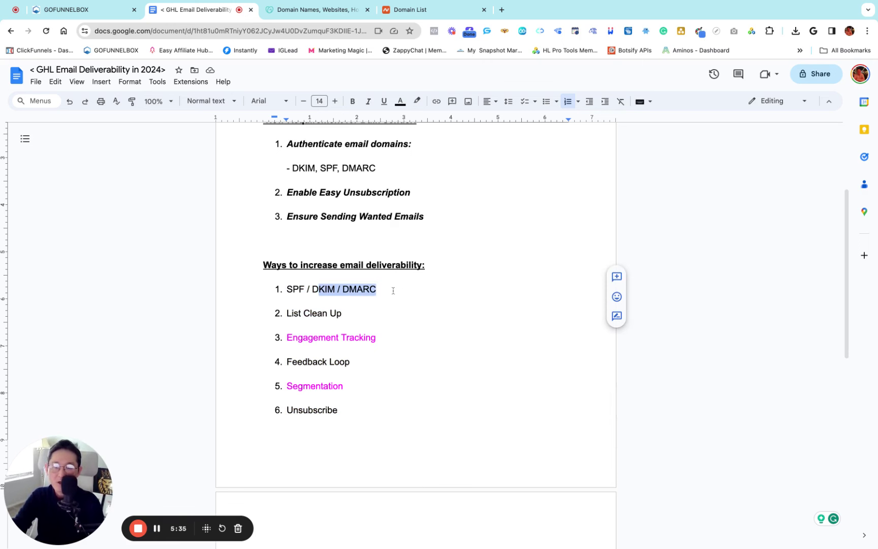
{"action": "left_click", "coordinate": [393, 296]}
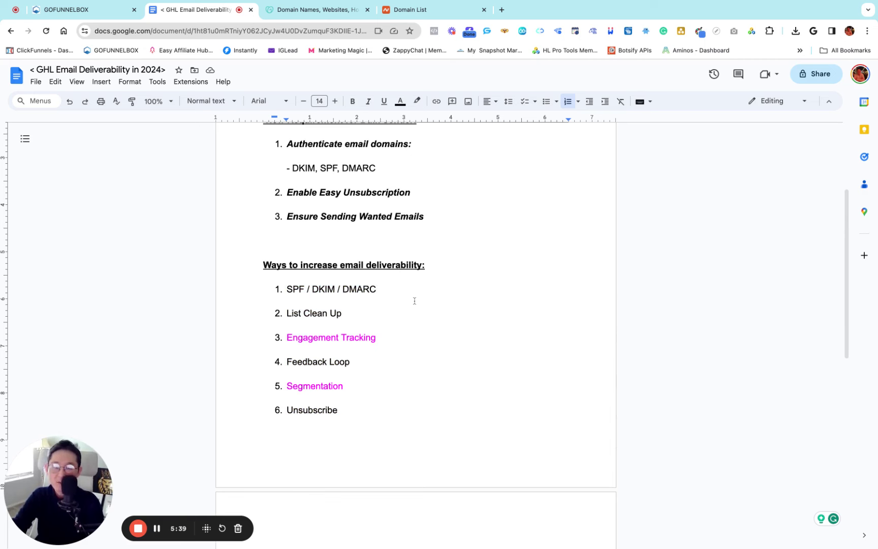
{"action": "left_click", "coordinate": [60, 9]}
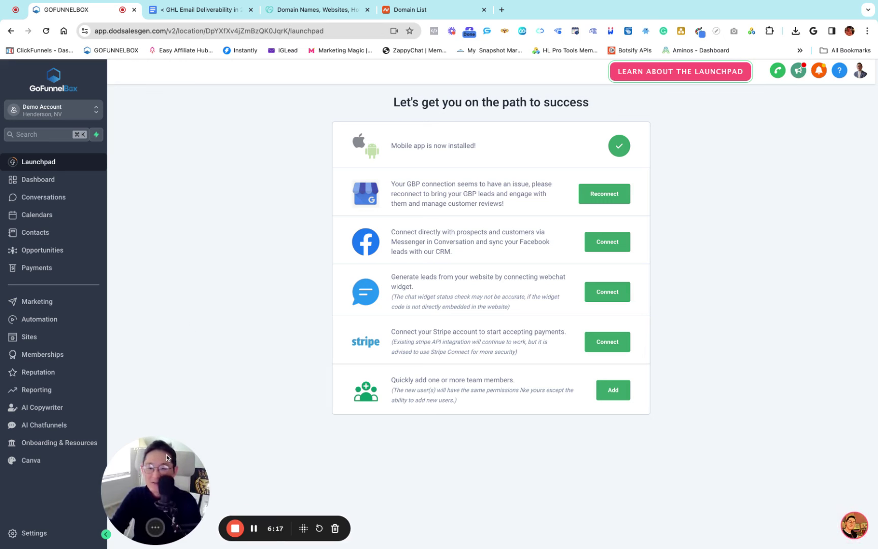
Go to Settings > Email Services > Dedicated Domain And IP to list the two existing sending domains
{"action": "left_click_drag", "start_coordinate": [153, 462], "coordinate": [167, 457]}
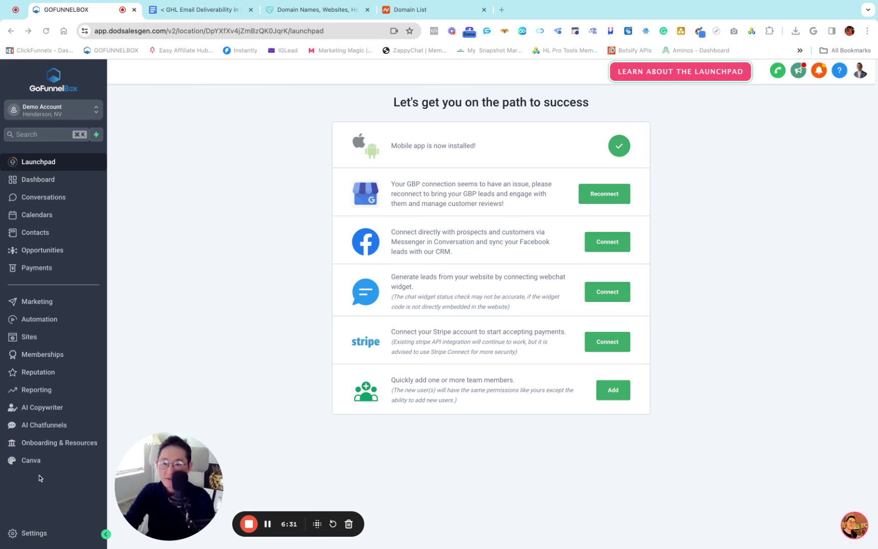
{"action": "left_click", "coordinate": [31, 534]}
{"action": "left_click", "coordinate": [84, 324]}
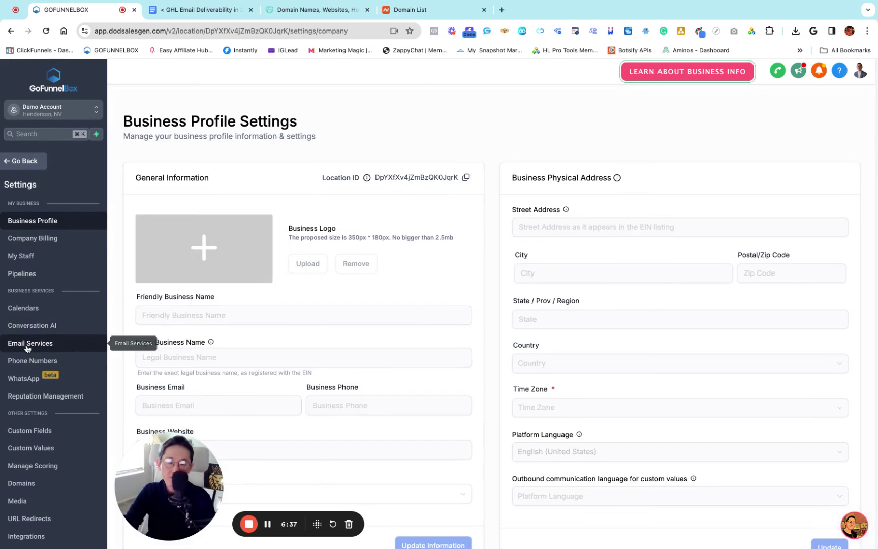
{"action": "left_click", "coordinate": [34, 344]}
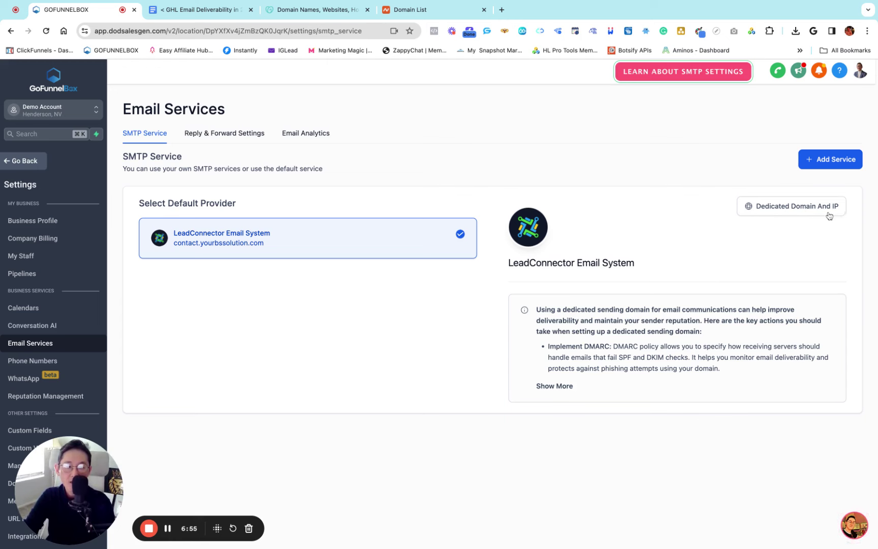
{"action": "left_click", "coordinate": [768, 209]}
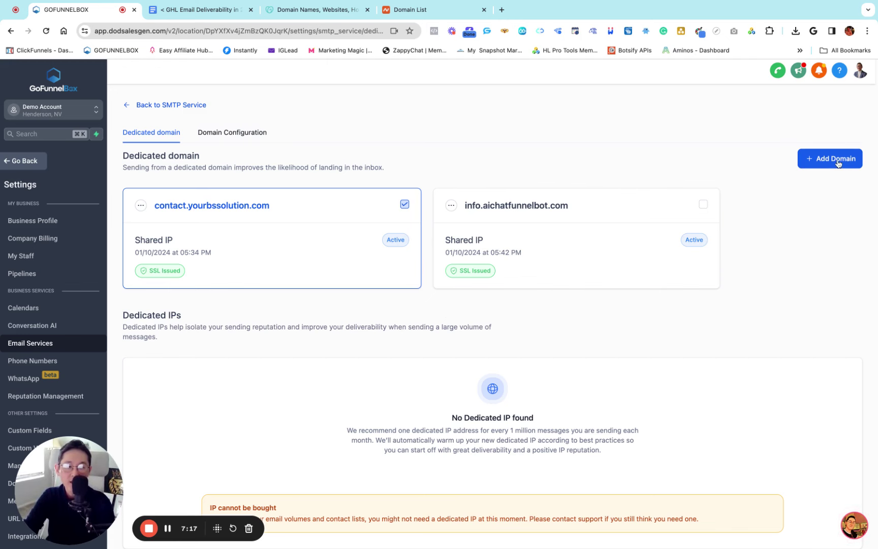
Start adding a dedicated domain and try sample prefixes until the name reads email.yourdomain.com
{"action": "left_click", "coordinate": [820, 162]}
{"action": "left_click", "coordinate": [153, 202]}
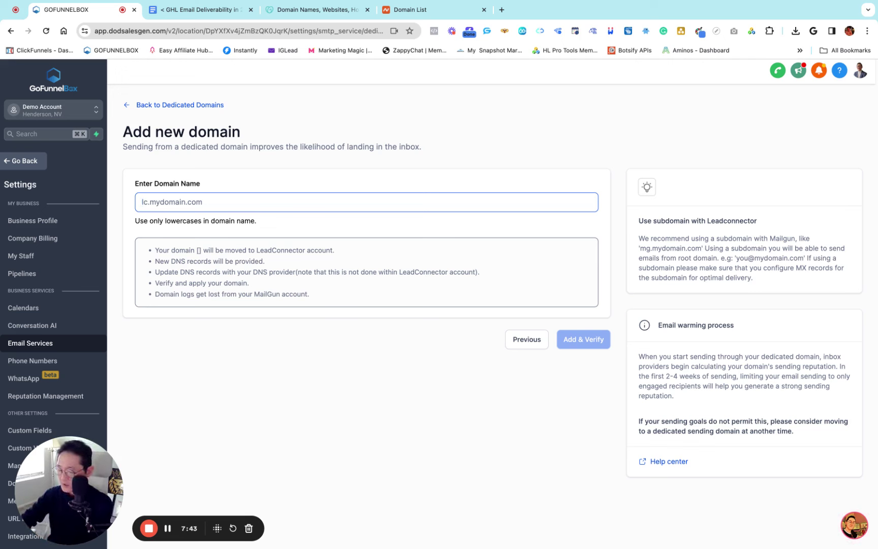
{"action": "type", "text": "yourdomain.com"}
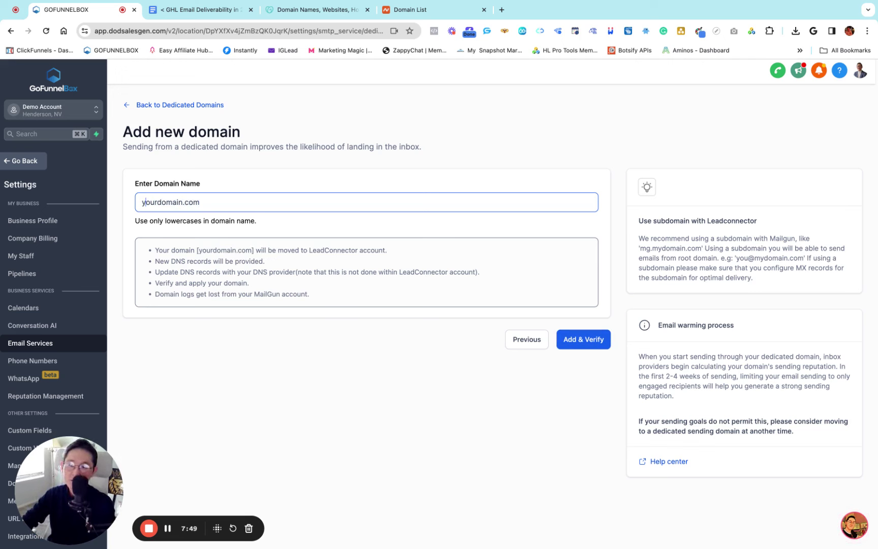
{"action": "type", "text": "contact."}
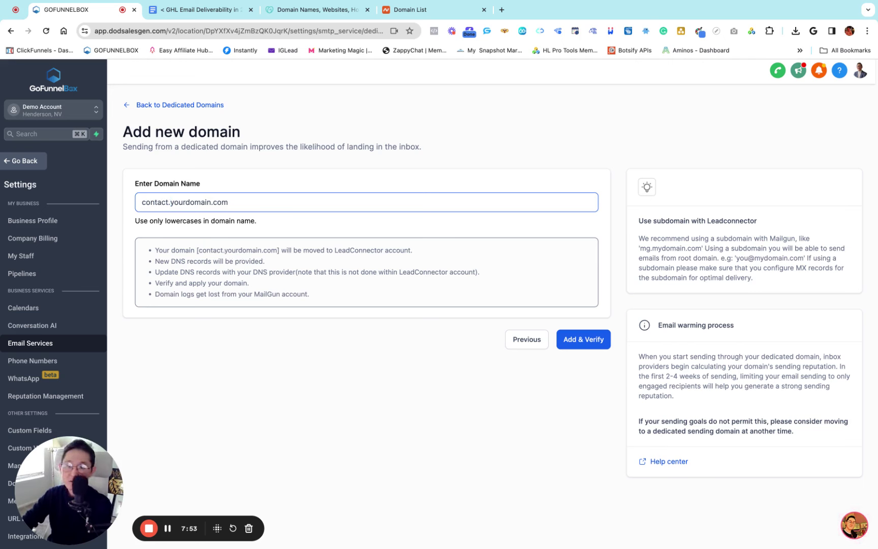
{"action": "key", "text": "BackSpace"}
{"action": "key", "text": "BackSpace"}
{"action": "key", "text": "BackSpace"}
{"action": "key", "text": "BackSpace"}
{"action": "key", "text": "BackSpace"}
{"action": "key", "text": "BackSpace"}
{"action": "key", "text": "BackSpace"}
{"action": "key", "text": "BackSpace"}
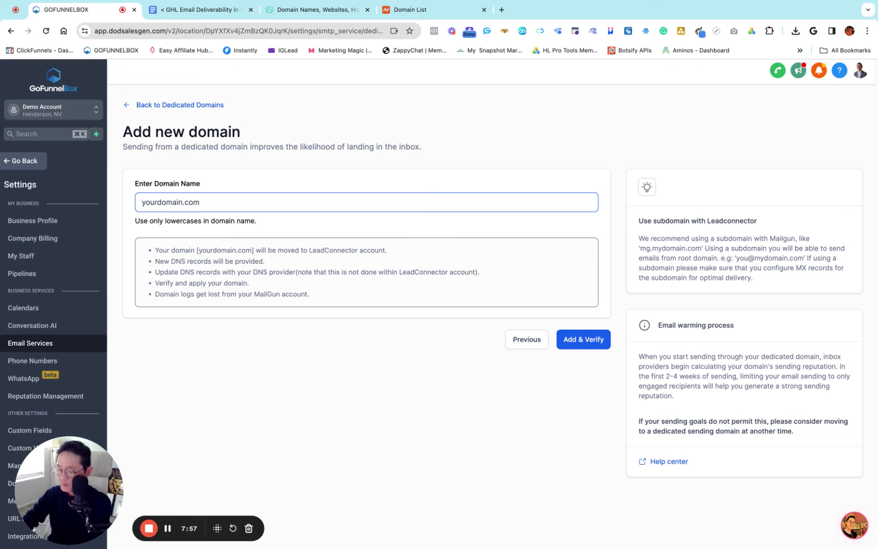
{"action": "type", "text": "roanld"}
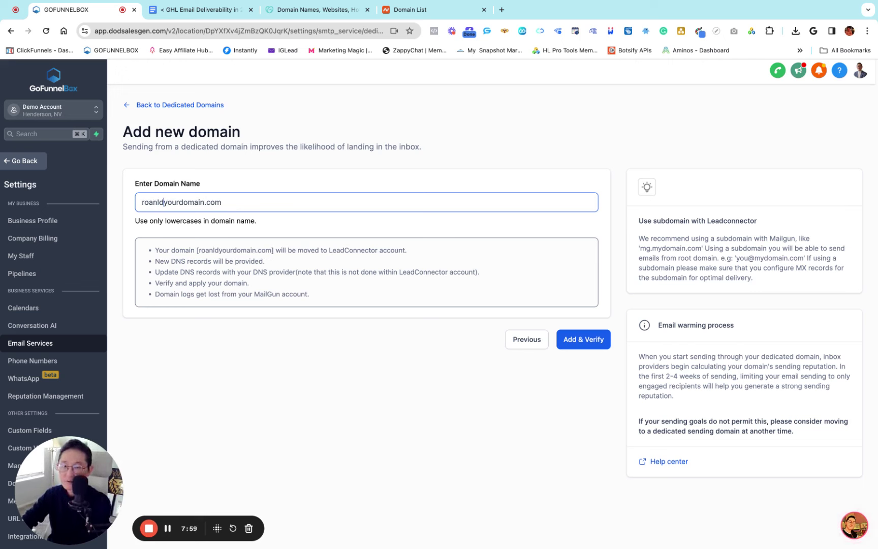
{"action": "type", "text": "."}
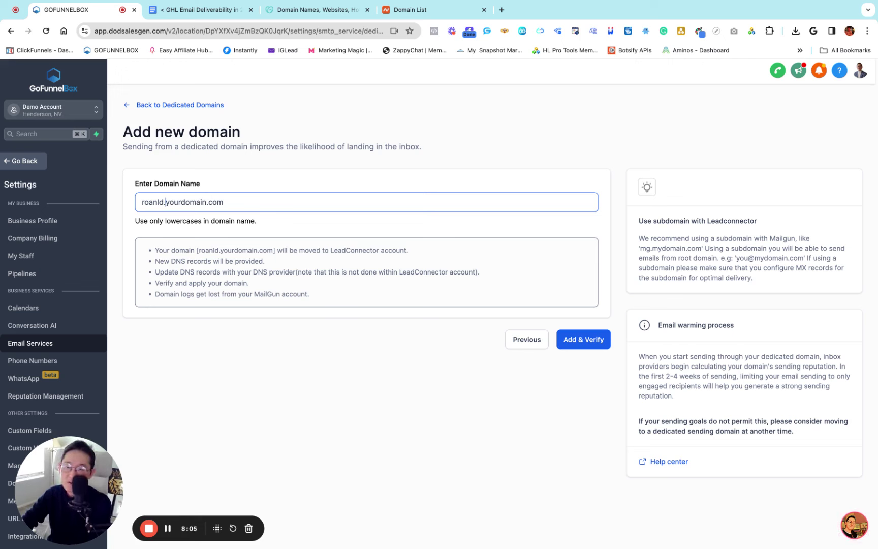
{"action": "key", "text": "BackSpace"}
{"action": "key", "text": "BackSpace"}
{"action": "key", "text": "BackSpace"}
{"action": "key", "text": "BackSpace"}
{"action": "key", "text": "BackSpace"}
{"action": "key", "text": "BackSpace"}
{"action": "key", "text": "BackSpace"}
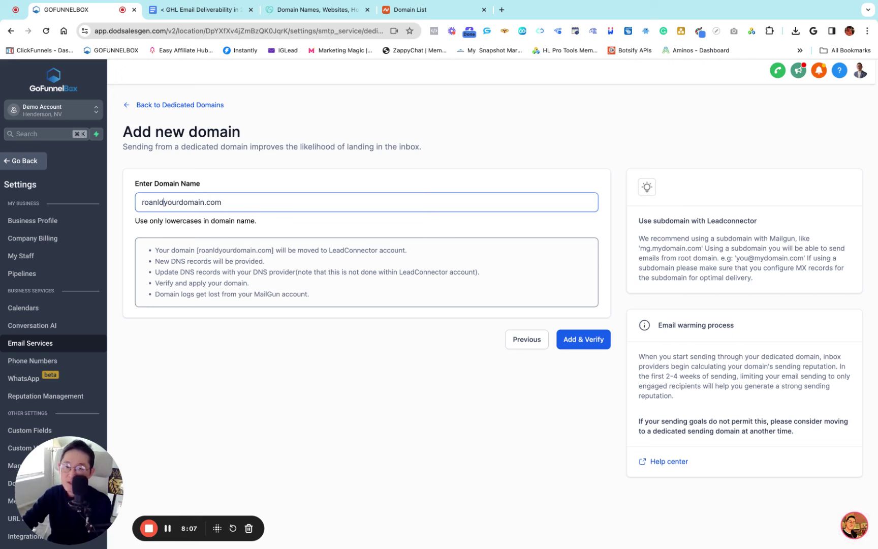
{"action": "type", "text": "email."}
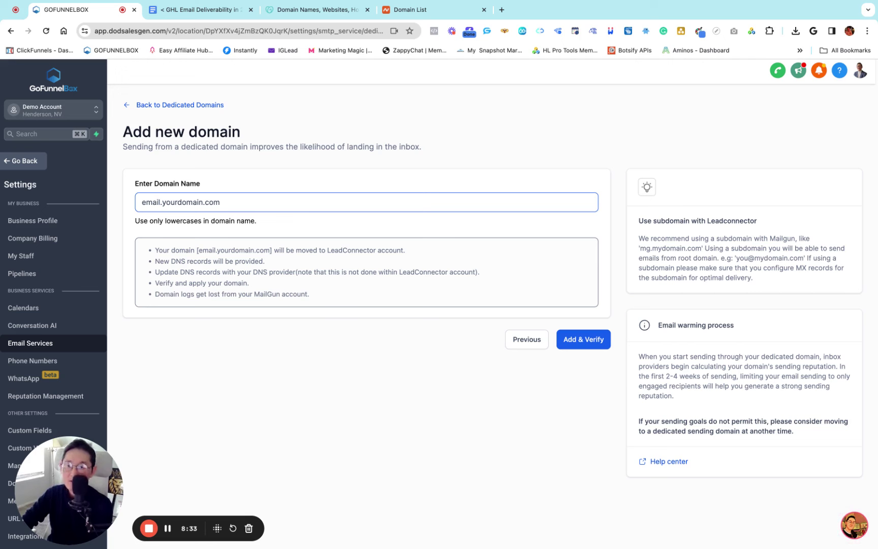
Swap the prefix through mailbox., support. and info., then replace yourdomain.com with funnelbox.is
{"action": "key", "text": "BackSpace"}
{"action": "key", "text": "BackSpace"}
{"action": "key", "text": "BackSpace"}
{"action": "key", "text": "BackSpace"}
{"action": "key", "text": "BackSpace"}
{"action": "key", "text": "BackSpace"}
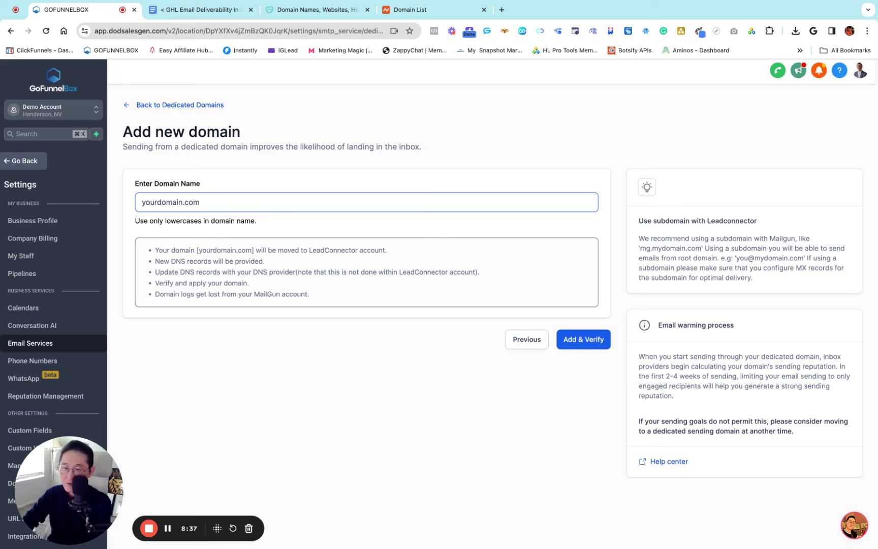
{"action": "type", "text": "mail"}
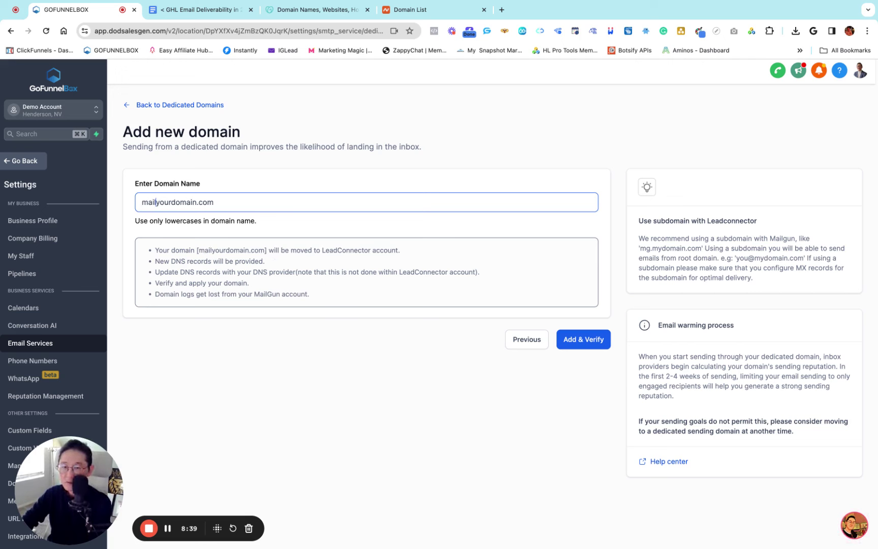
{"action": "type", "text": "box."}
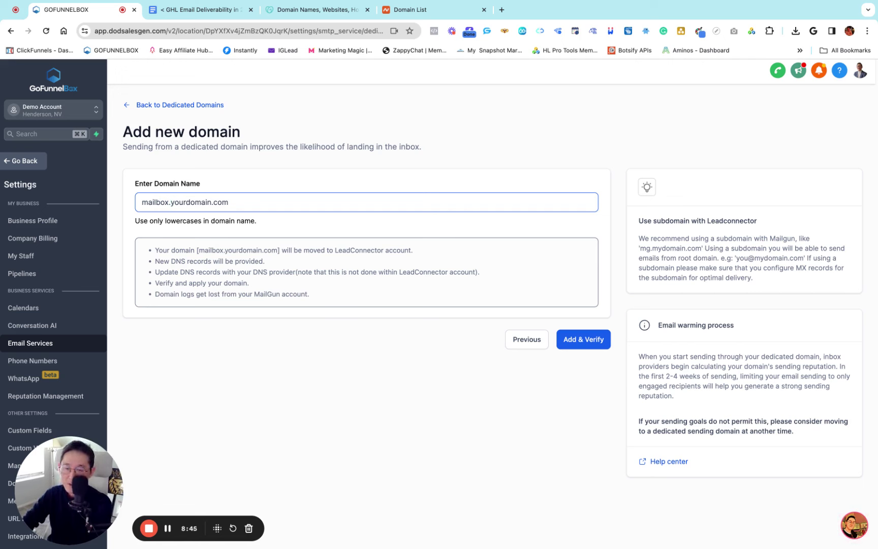
{"action": "key", "text": "BackSpace"}
{"action": "key", "text": "BackSpace"}
{"action": "key", "text": "BackSpace"}
{"action": "key", "text": "BackSpace"}
{"action": "key", "text": "BackSpace"}
{"action": "key", "text": "BackSpace"}
{"action": "key", "text": "BackSpace"}
{"action": "key", "text": "BackSpace"}
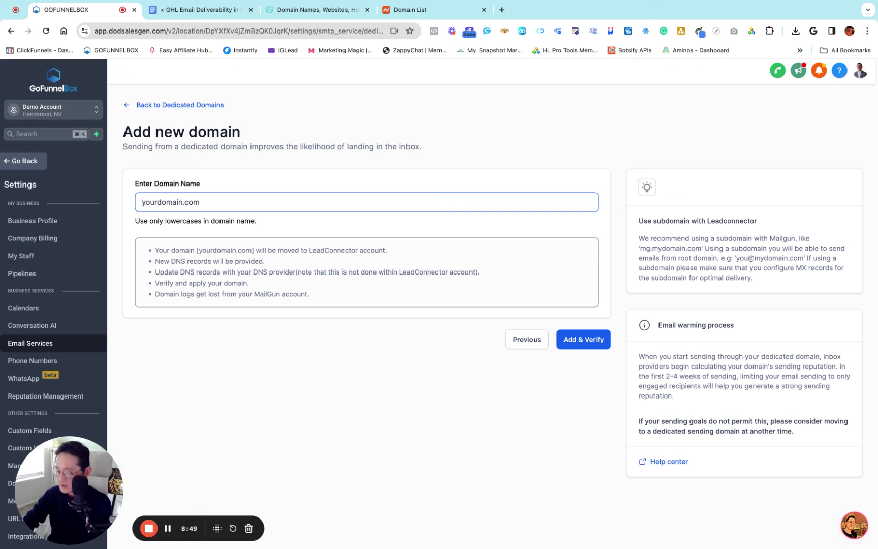
{"action": "type", "text": "support."}
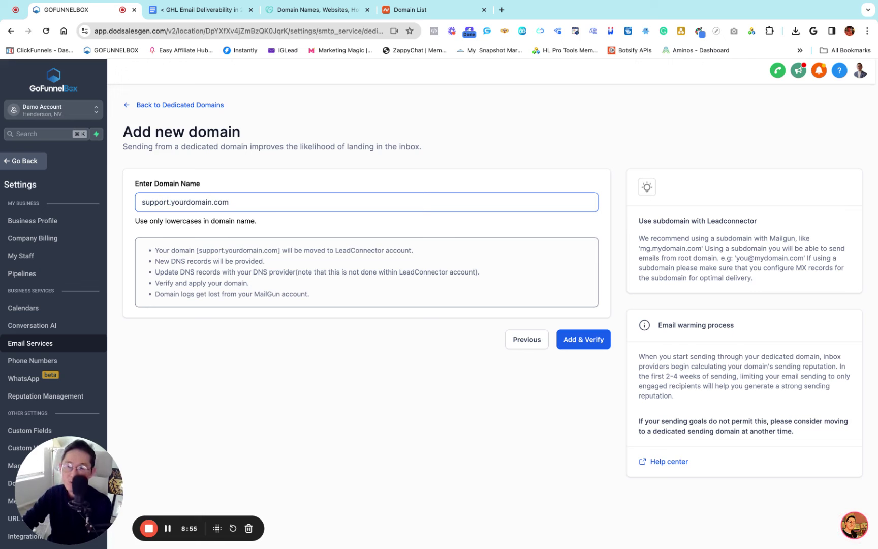
{"action": "key", "text": "BackSpace"}
{"action": "key", "text": "BackSpace"}
{"action": "key", "text": "BackSpace"}
{"action": "key", "text": "BackSpace"}
{"action": "key", "text": "BackSpace"}
{"action": "key", "text": "BackSpace"}
{"action": "key", "text": "BackSpace"}
{"action": "key", "text": "BackSpace"}
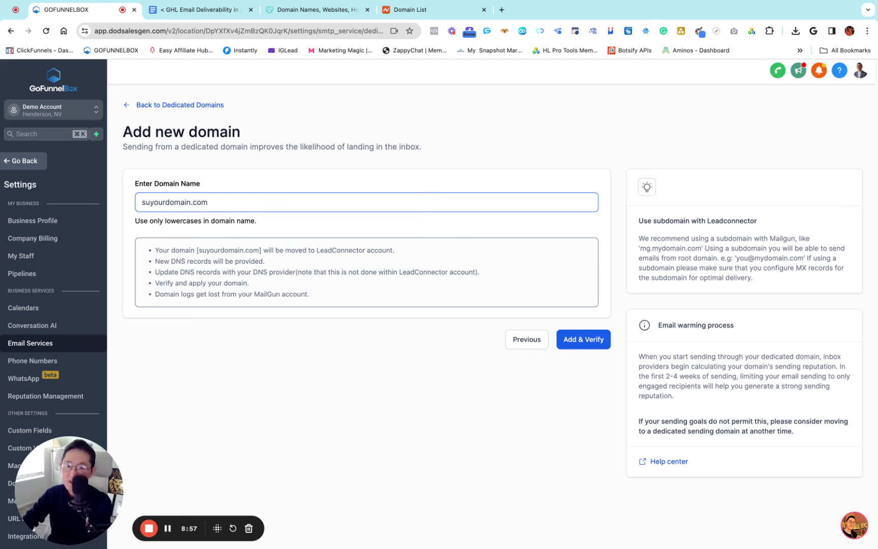
{"action": "type", "text": "info."}
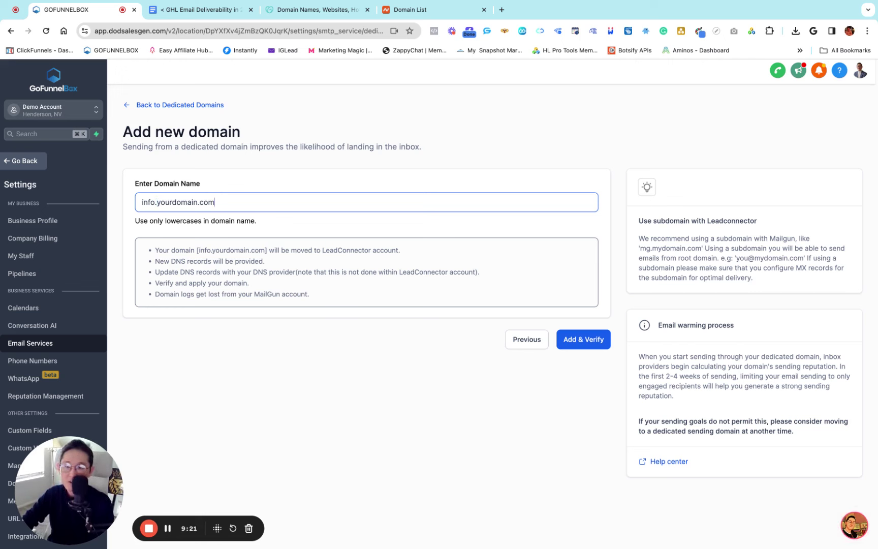
{"action": "key", "text": "BackSpace"}
{"action": "key", "text": "BackSpace"}
{"action": "key", "text": "BackSpace"}
{"action": "key", "text": "BackSpace"}
{"action": "key", "text": "BackSpace"}
{"action": "key", "text": "BackSpace"}
{"action": "key", "text": "BackSpace"}
{"action": "key", "text": "BackSpace"}
{"action": "key", "text": "BackSpace"}
{"action": "key", "text": "BackSpace"}
{"action": "key", "text": "BackSpace"}
{"action": "key", "text": "BackSpace"}
{"action": "key", "text": "BackSpace"}
{"action": "key", "text": "BackSpace"}
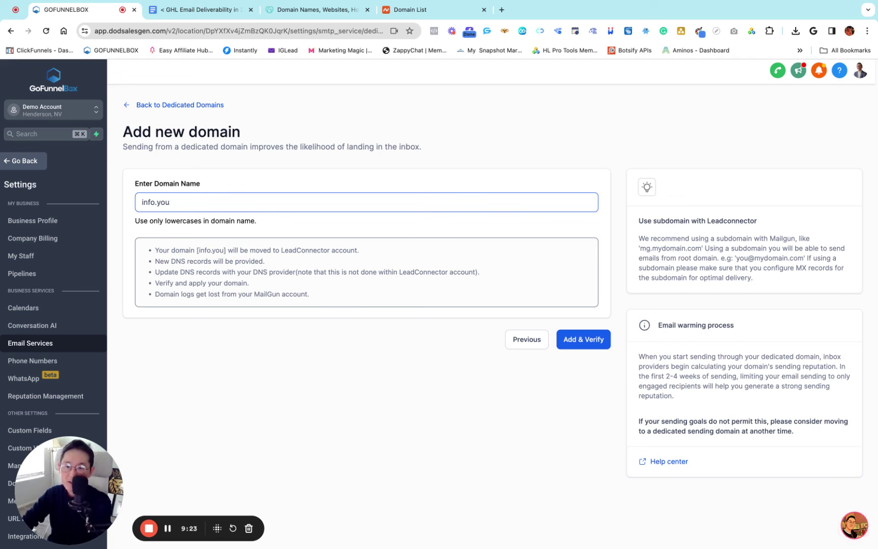
{"action": "type", "text": "funnel"}
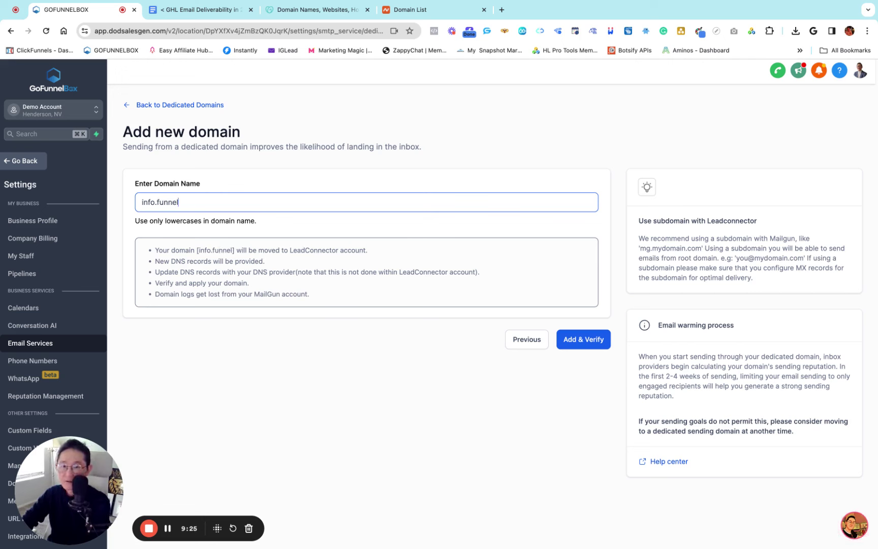
{"action": "type", "text": "box.is"}
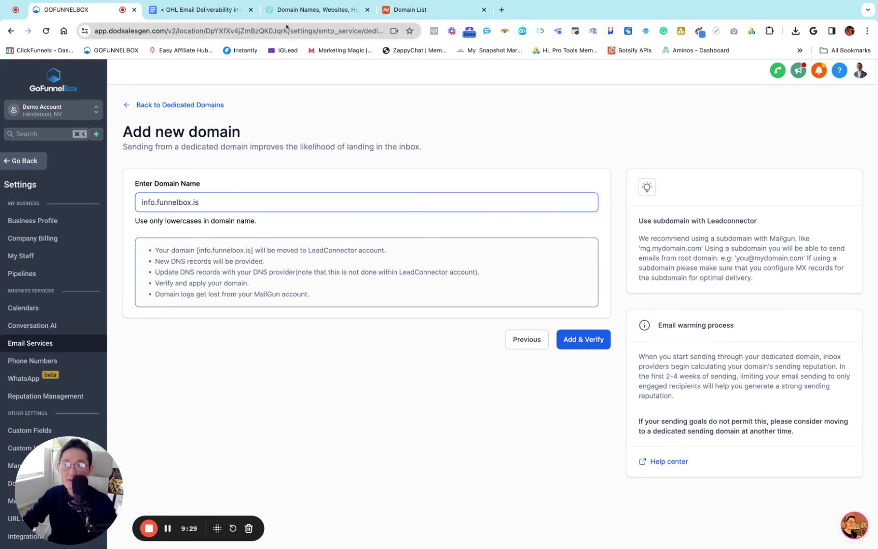
Check the owned domains under GoDaddy's My Products, then delete the old root domain in GoFunnelBox
{"action": "left_click", "coordinate": [300, 11]}
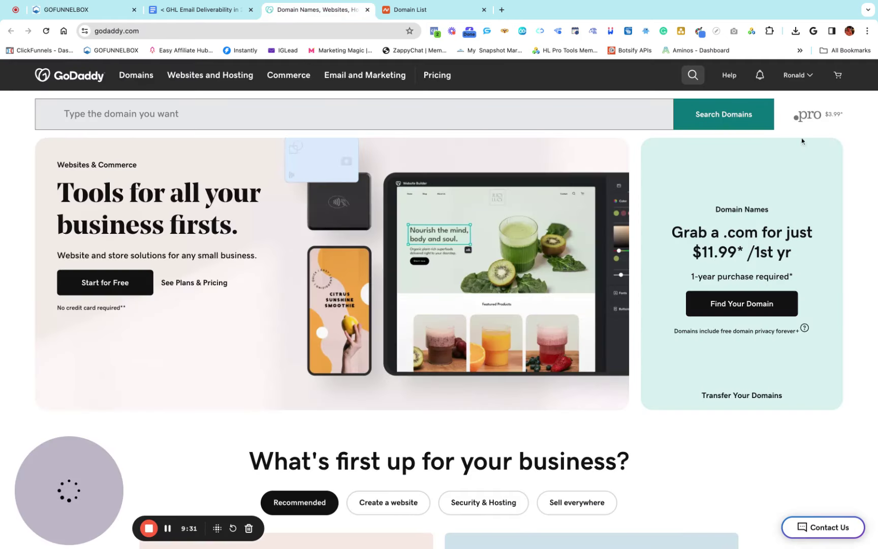
{"action": "left_click", "coordinate": [811, 76]}
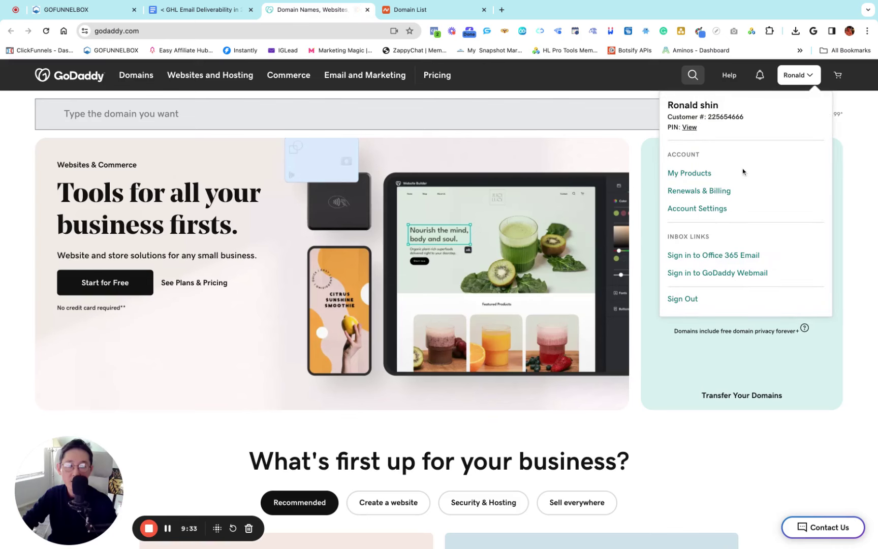
{"action": "left_click", "coordinate": [687, 174]}
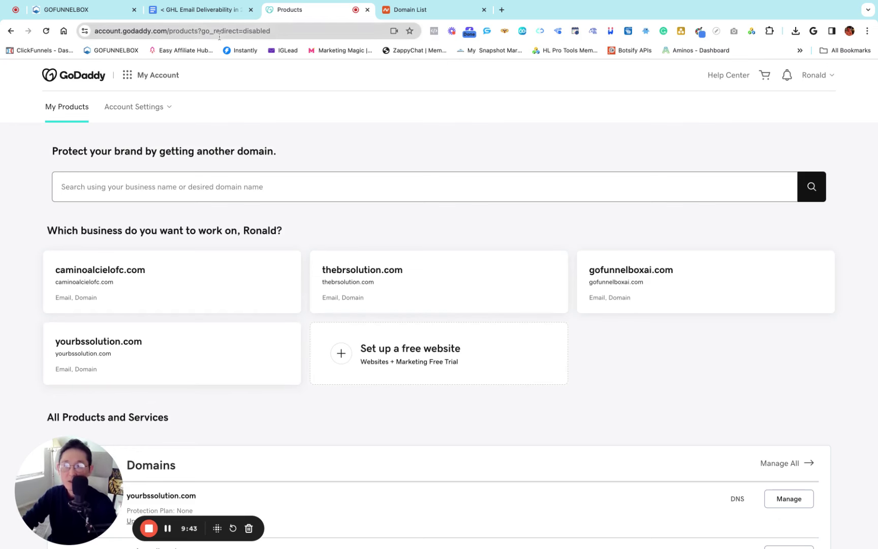
{"action": "left_click", "coordinate": [201, 9]}
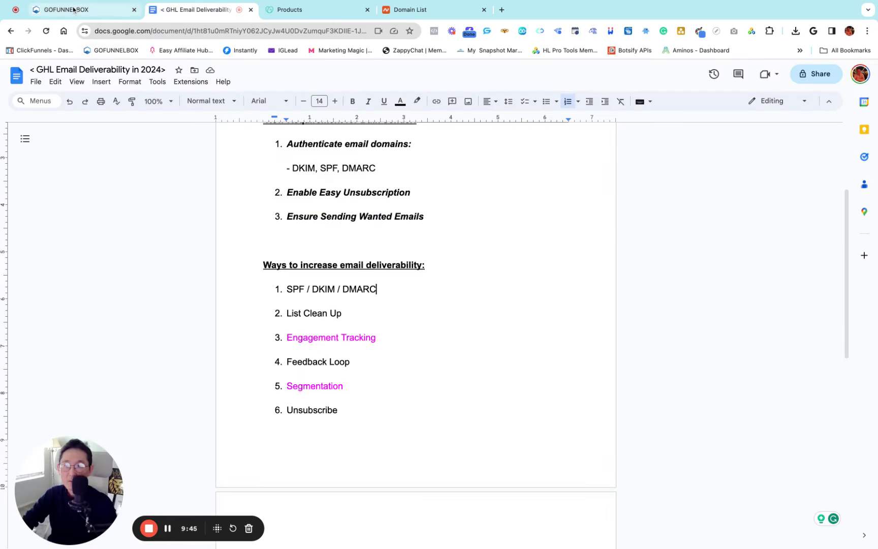
{"action": "left_click", "coordinate": [71, 9]}
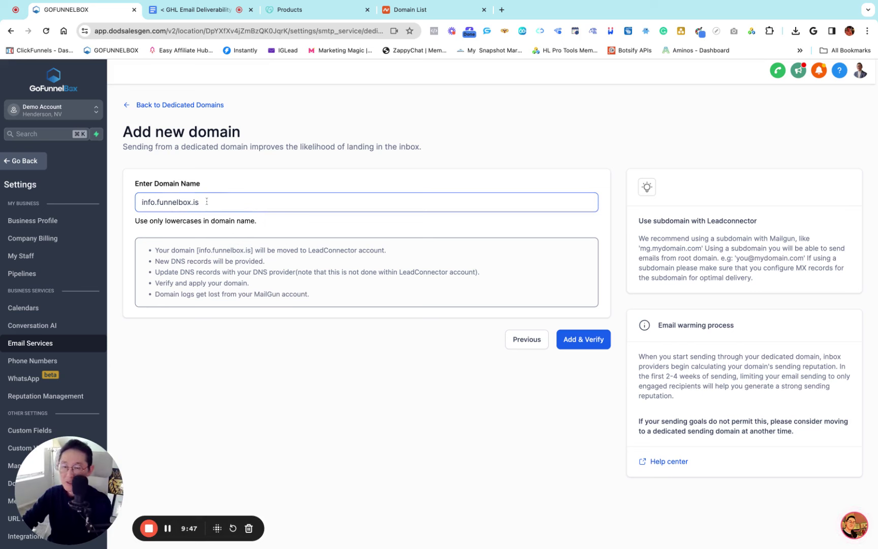
{"action": "key", "text": "BackSpace"}
{"action": "key", "text": "BackSpace"}
{"action": "key", "text": "BackSpace"}
{"action": "key", "text": "BackSpace"}
{"action": "key", "text": "BackSpace"}
{"action": "key", "text": "BackSpace"}
{"action": "key", "text": "BackSpace"}
{"action": "key", "text": "BackSpace"}
{"action": "key", "text": "BackSpace"}
{"action": "key", "text": "BackSpace"}
{"action": "key", "text": "BackSpace"}
{"action": "key", "text": "BackSpace"}
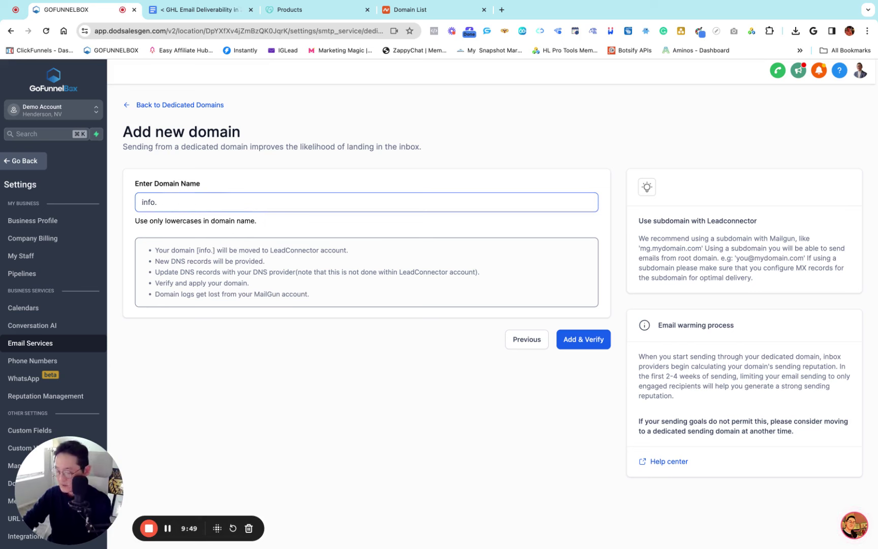
Complete the domain name as info.yourbssolution.com and double-check the entry
{"action": "type", "text": "yourbs"}
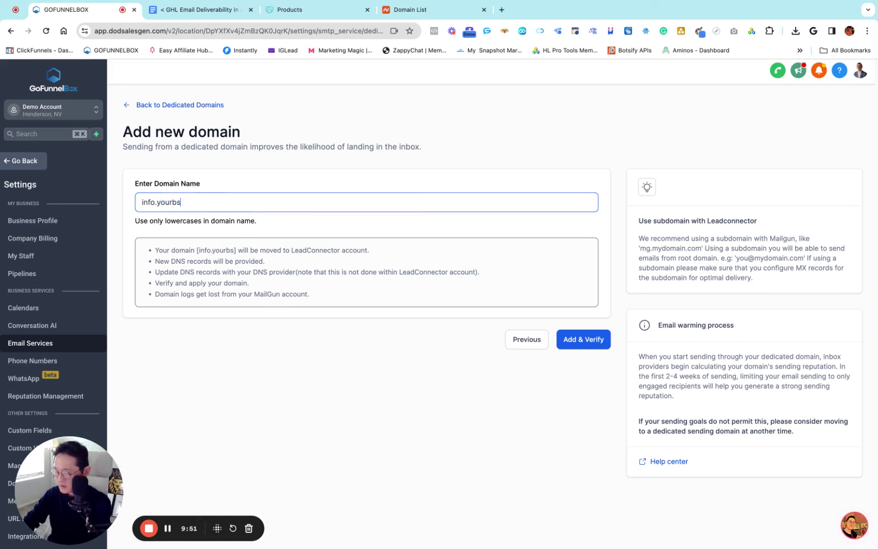
{"action": "type", "text": "solution.com"}
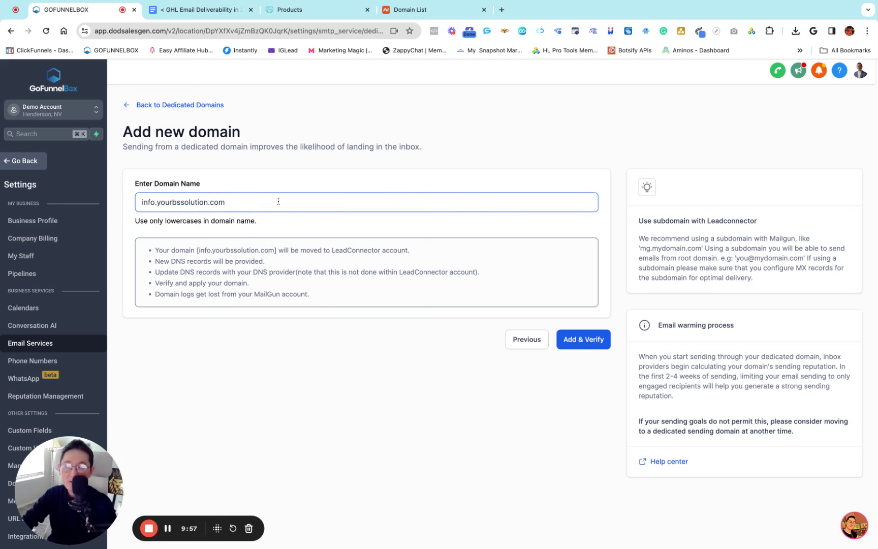
{"action": "left_click", "coordinate": [285, 184]}
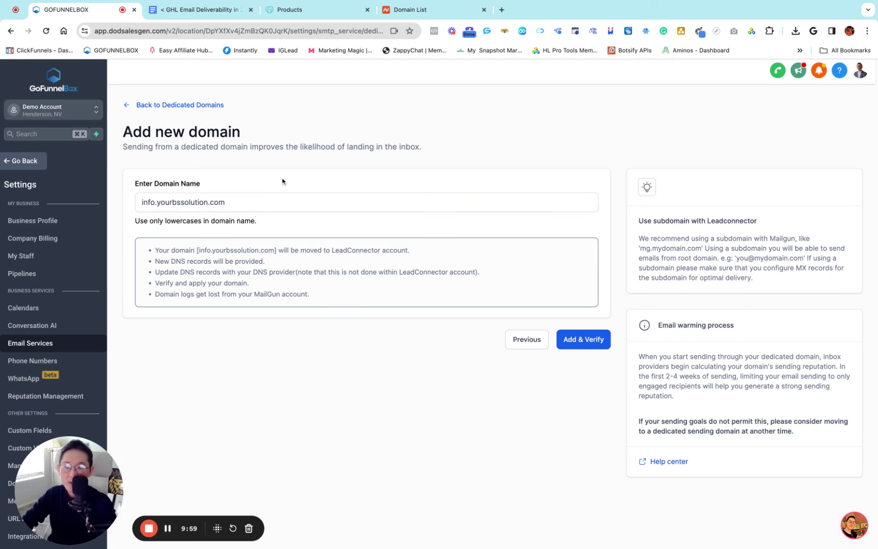
{"action": "left_click", "coordinate": [143, 203]}
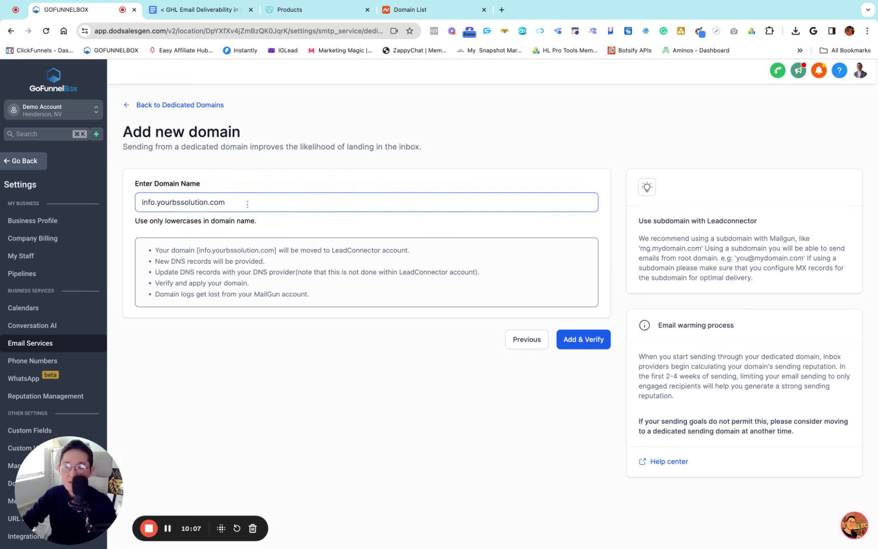
{"action": "key", "text": "shift+Left"}
{"action": "key", "text": "shift+Left"}
{"action": "key", "text": "shift+Left"}
{"action": "key", "text": "shift+Left"}
{"action": "key", "text": "shift+Left"}
{"action": "key", "text": "shift+Left"}
{"action": "key", "text": "shift+Left"}
{"action": "key", "text": "shift+Left"}
{"action": "key", "text": "shift+Left"}
{"action": "key", "text": "shift+Left"}
{"action": "key", "text": "shift+Left"}
{"action": "key", "text": "shift+Left"}
{"action": "key", "text": "shift+Left"}
{"action": "key", "text": "shift+Left"}
{"action": "key", "text": "shift+Left"}
{"action": "key", "text": "shift+Left"}
{"action": "key", "text": "shift+Left"}
{"action": "key", "text": "shift+Left"}
{"action": "key", "text": "shift+Left"}
{"action": "key", "text": "shift+Left"}
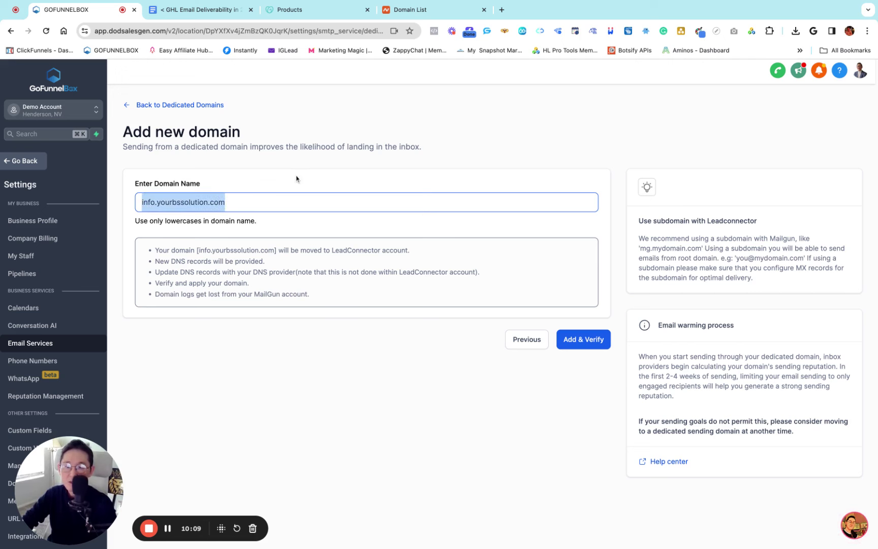
{"action": "key", "text": "Right"}
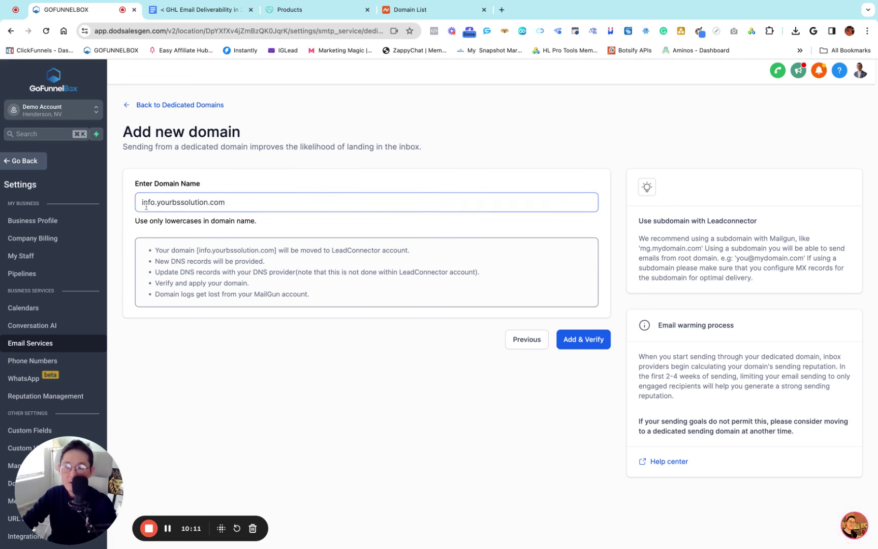
{"action": "left_click", "coordinate": [151, 219]}
{"action": "left_click", "coordinate": [145, 209]}
{"action": "left_click_drag", "start_coordinate": [230, 205], "coordinate": [160, 203]}
{"action": "left_click", "coordinate": [275, 176]}
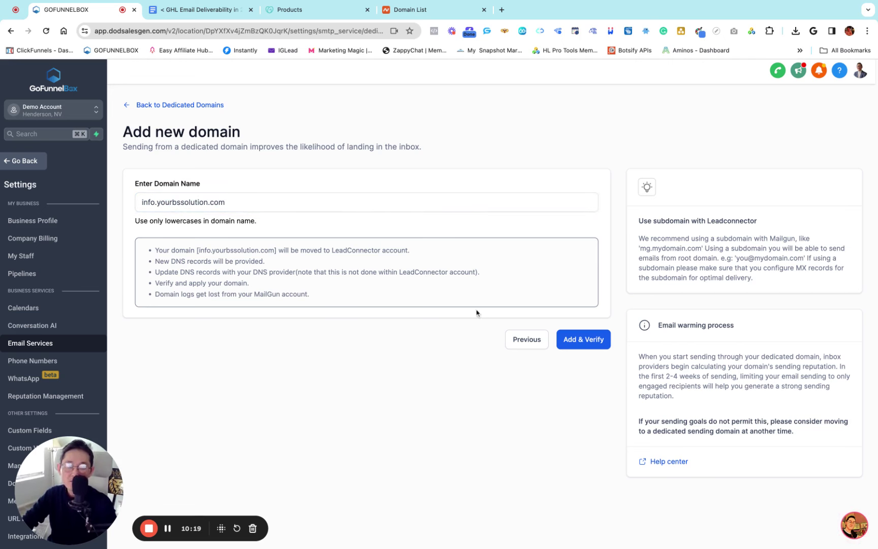
Add and verify info.yourbssolution.com with manual DNS records, copying the first TXT host for GoDaddy
{"action": "left_click", "coordinate": [580, 340]}
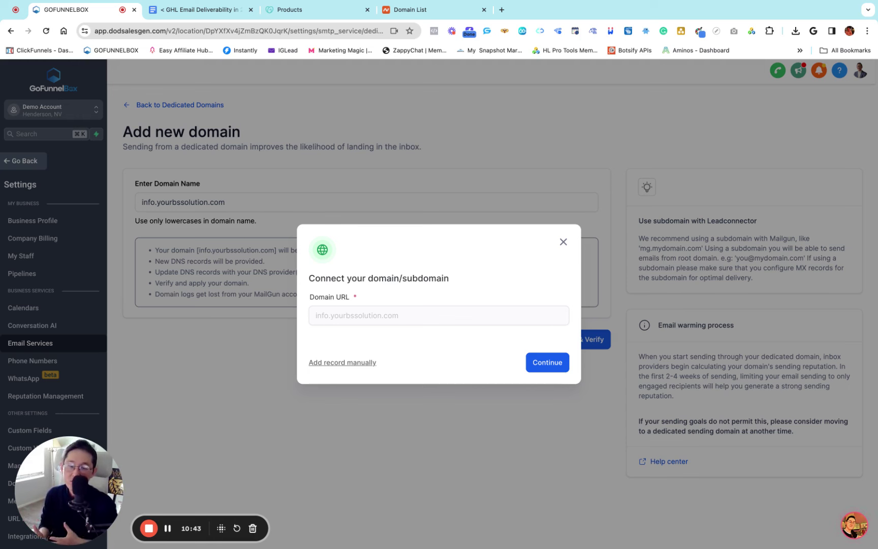
{"action": "left_click", "coordinate": [352, 363]}
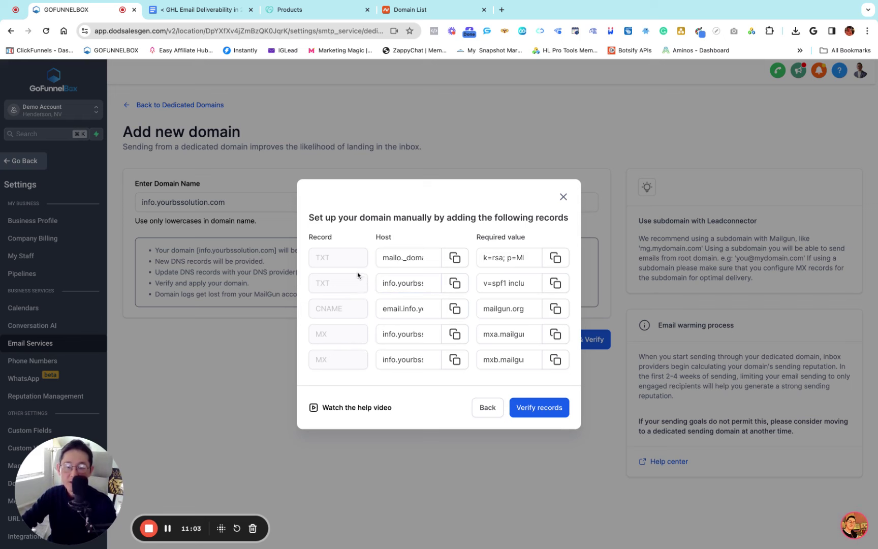
{"action": "left_click", "coordinate": [456, 260]}
{"action": "left_click", "coordinate": [305, 10]}
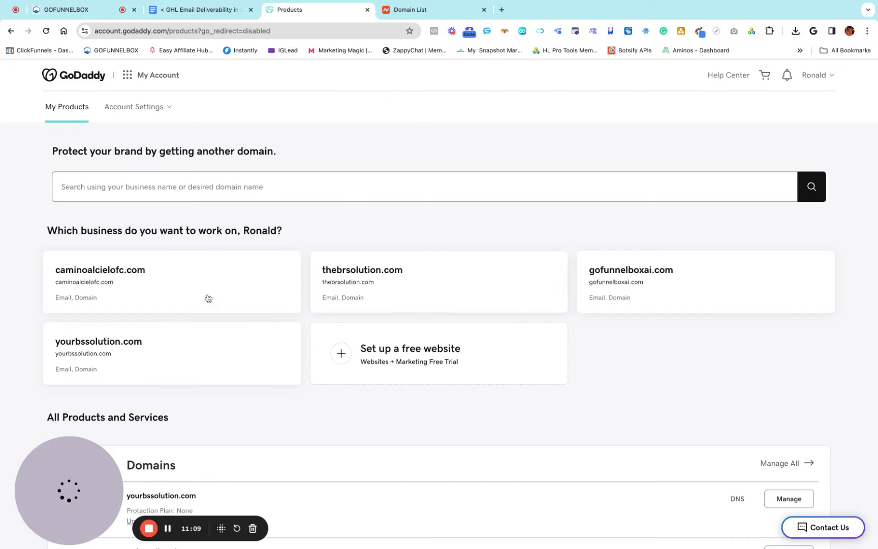
Open yourbssolution.com's Manage Domain settings in GoDaddy and show its DNS records
{"action": "scroll", "coordinate": [138, 351], "scroll_direction": "down", "scroll_amount": 1}
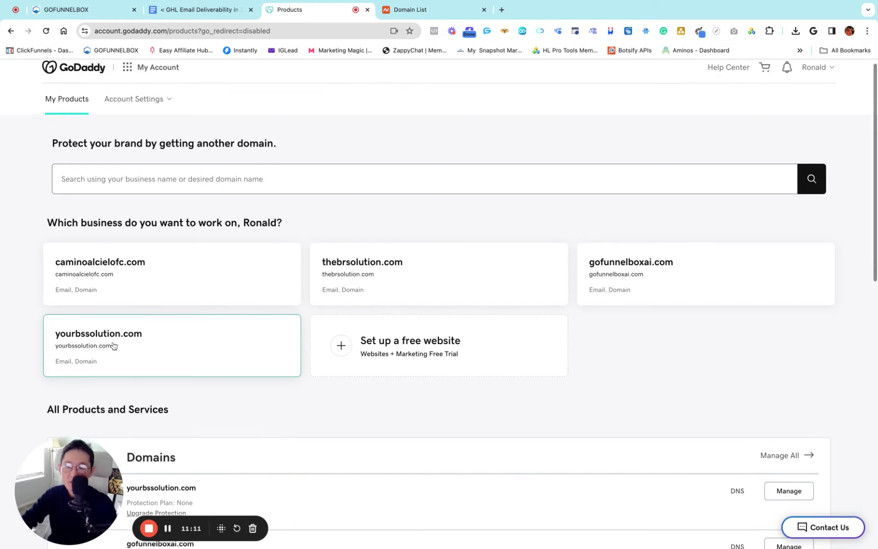
{"action": "left_click", "coordinate": [151, 354]}
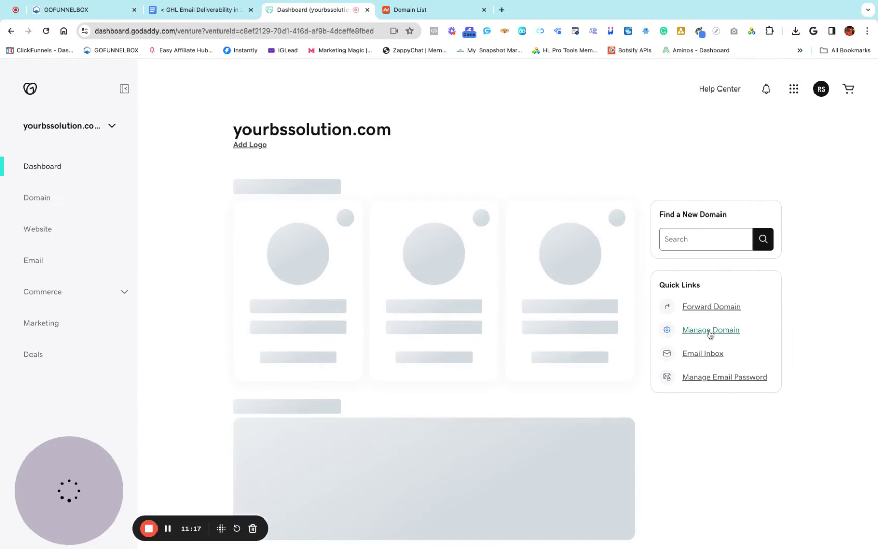
{"action": "left_click", "coordinate": [709, 334]}
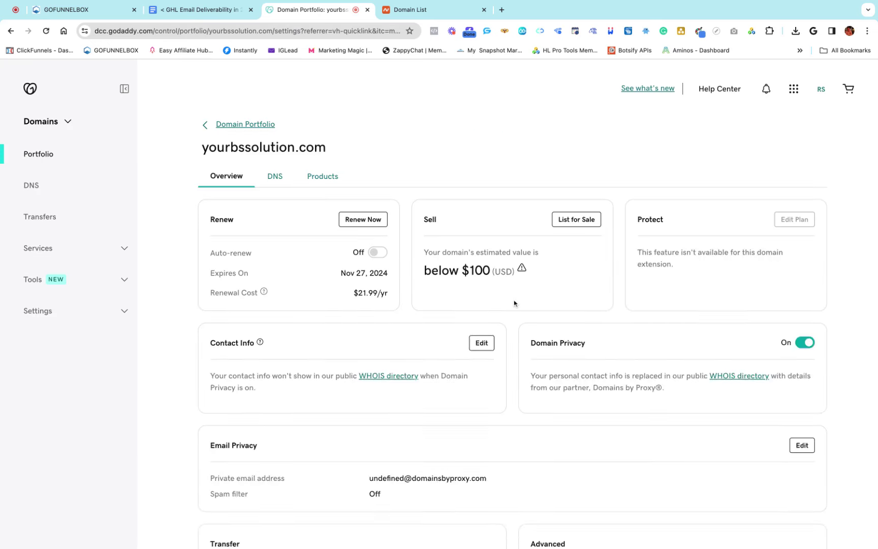
{"action": "left_click", "coordinate": [273, 178]}
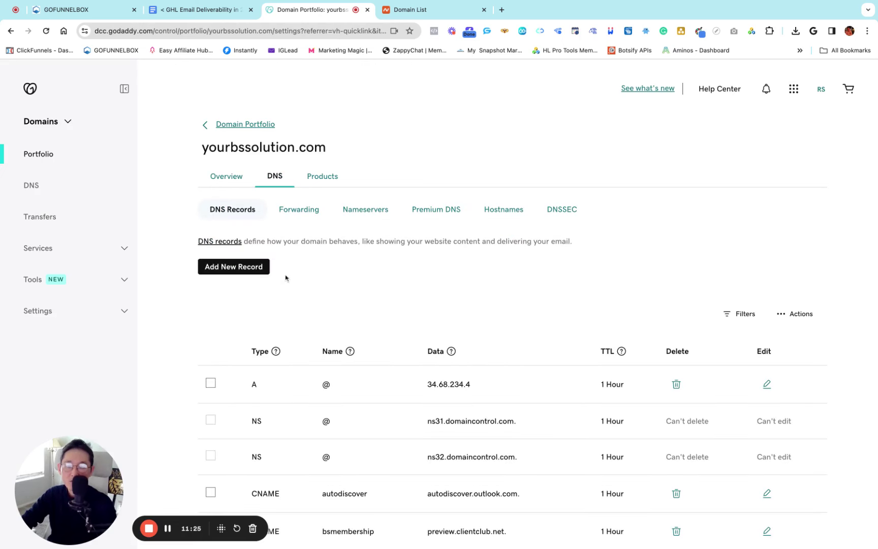
Start a new GoDaddy TXT record named mailo._domainkey.info from the copied host
{"action": "left_click", "coordinate": [241, 268]}
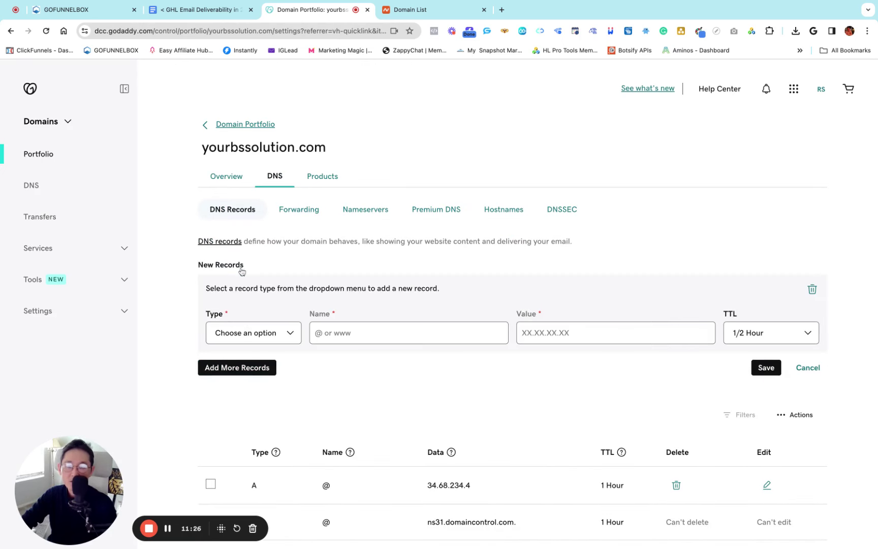
{"action": "left_click", "coordinate": [257, 336]}
{"action": "left_click", "coordinate": [335, 331]}
{"action": "key", "text": "cmd+v"}
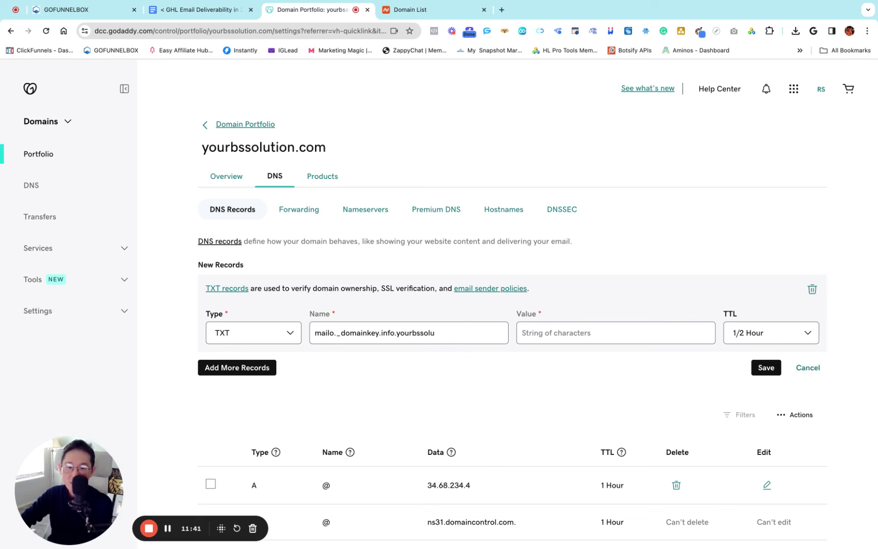
{"action": "key", "text": "BackSpace"}
{"action": "key", "text": "BackSpace"}
{"action": "key", "text": "BackSpace"}
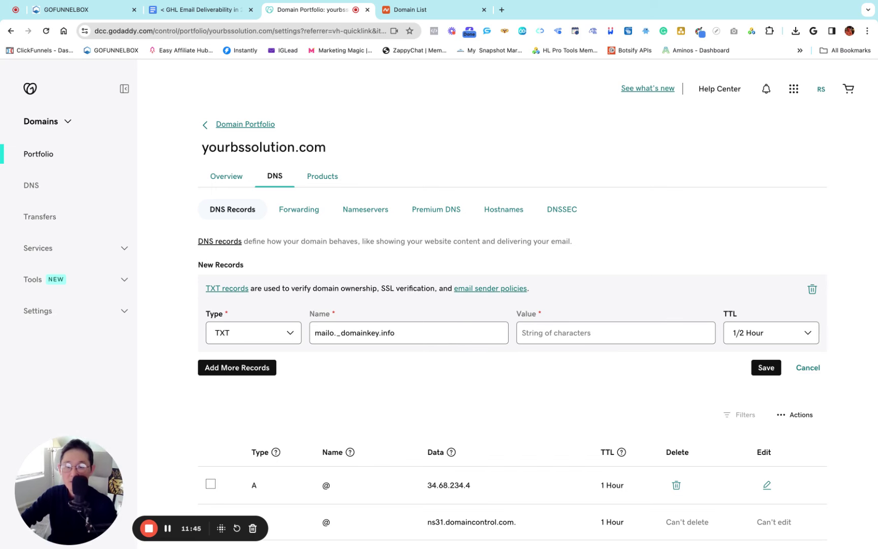
{"action": "left_click", "coordinate": [71, 9]}
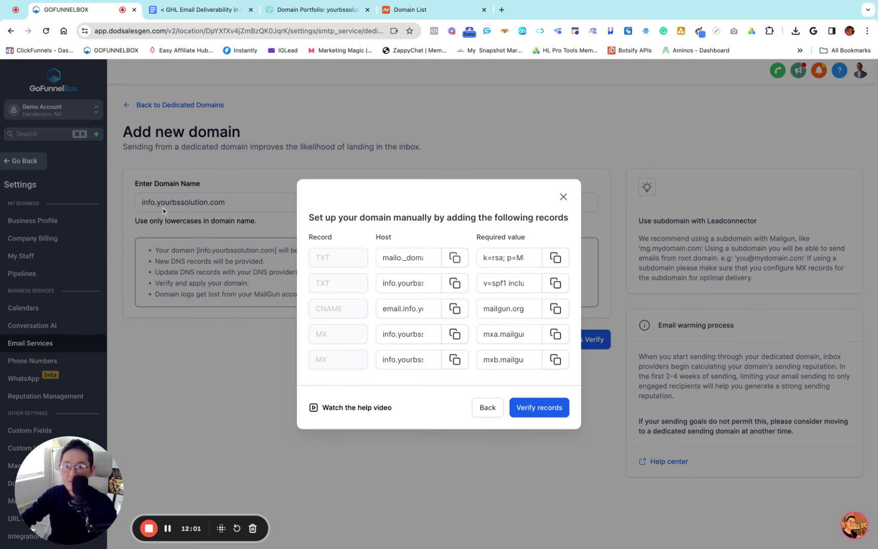
{"action": "left_click", "coordinate": [339, 10]}
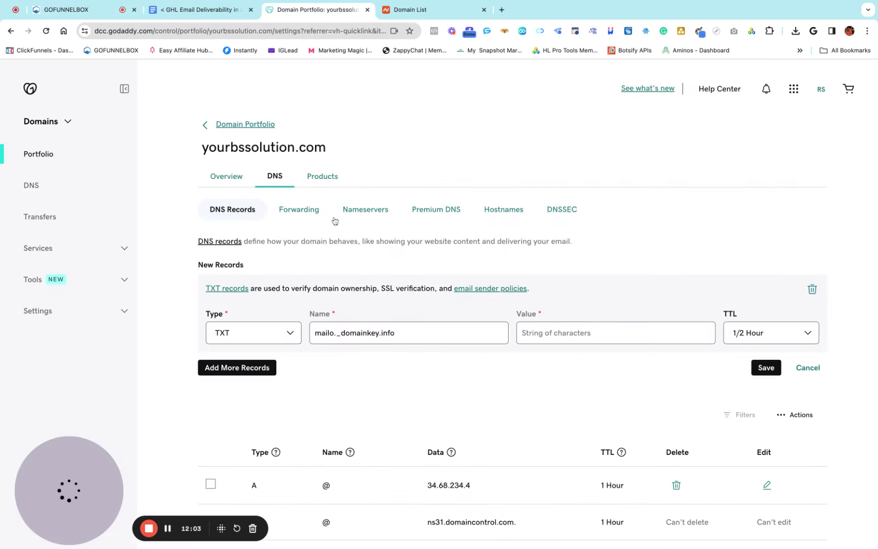
{"action": "left_click_drag", "start_coordinate": [202, 148], "coordinate": [359, 151]}
{"action": "left_click", "coordinate": [359, 150]}
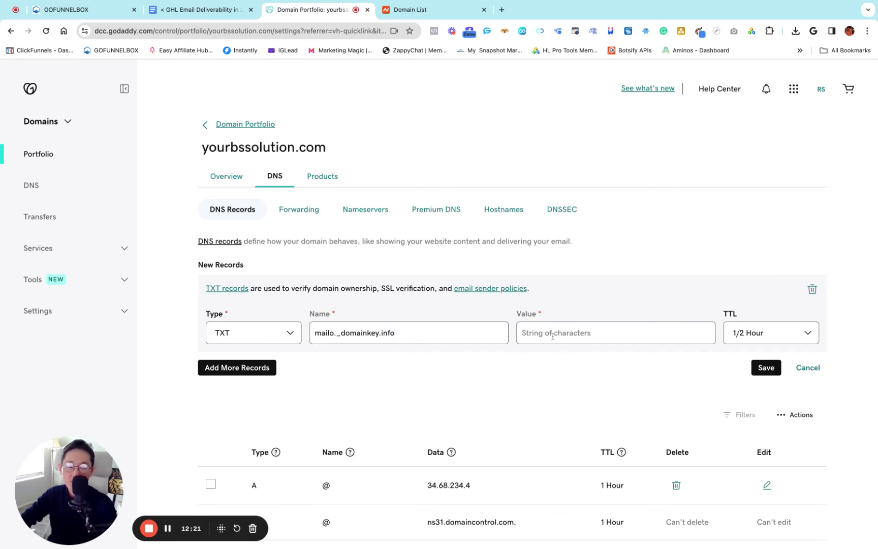
Paste the DKIM key from GoFunnelBox as the value, set TTL to 1 Hour, and save
{"action": "left_click", "coordinate": [70, 14]}
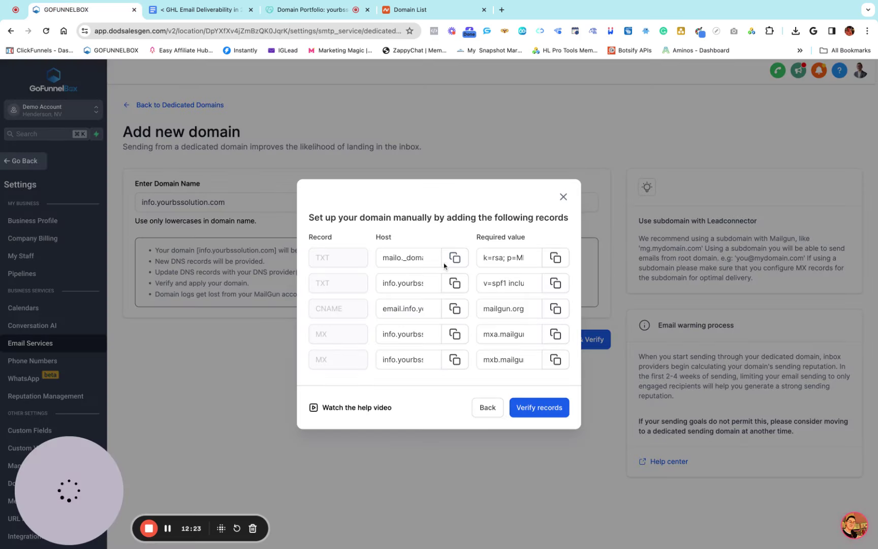
{"action": "left_click", "coordinate": [557, 260]}
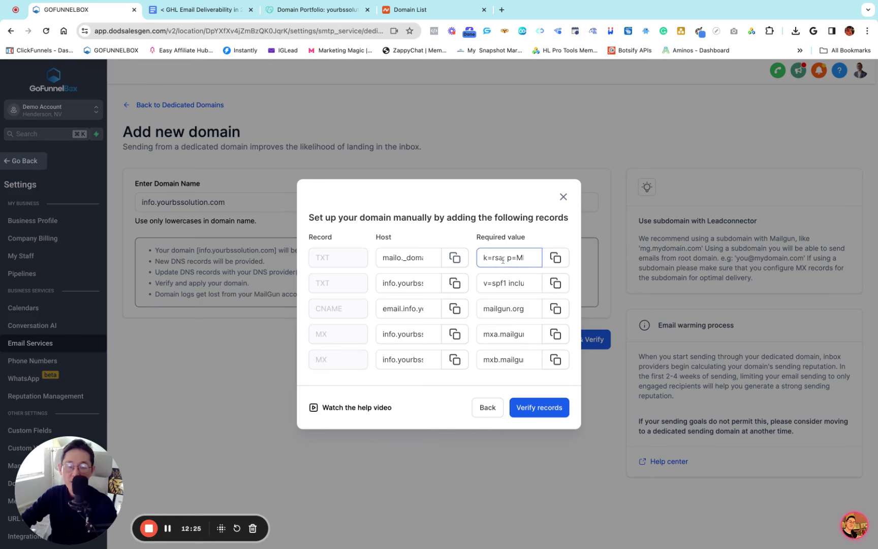
{"action": "left_click", "coordinate": [557, 259]}
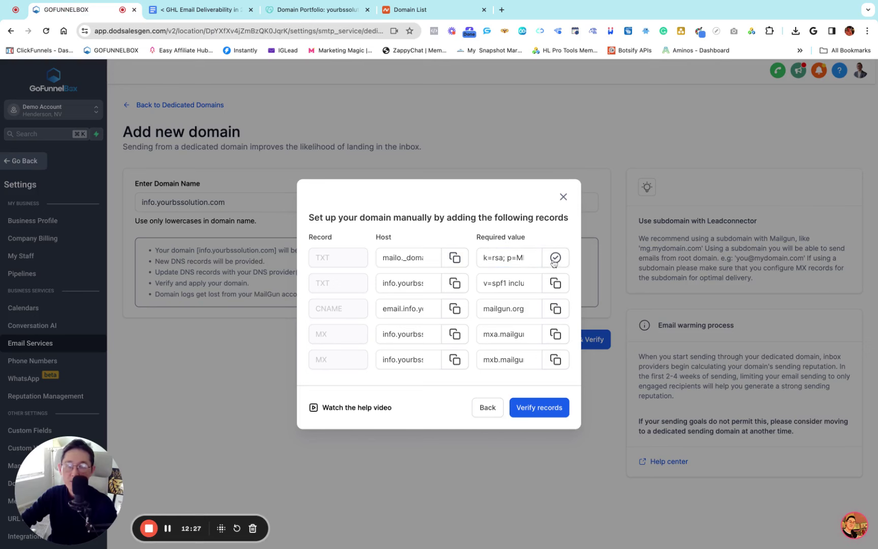
{"action": "left_click", "coordinate": [305, 9]}
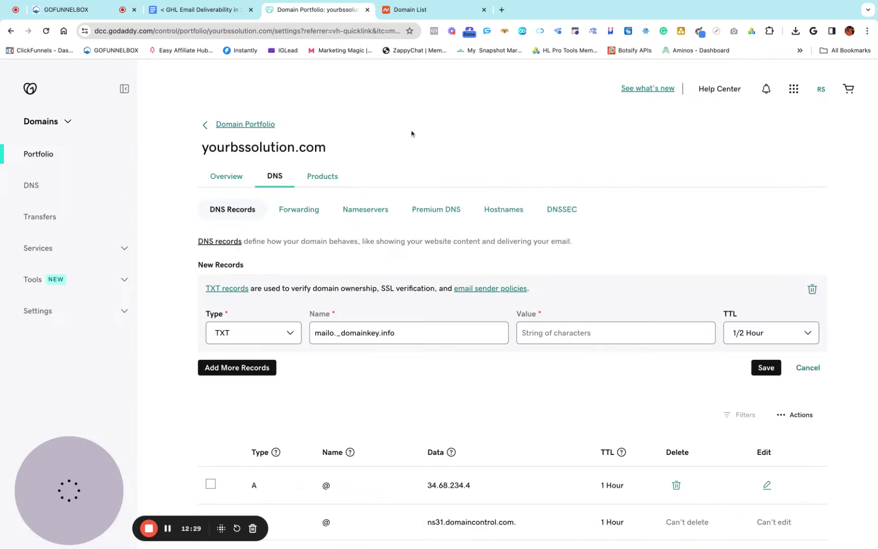
{"action": "left_click", "coordinate": [535, 323]}
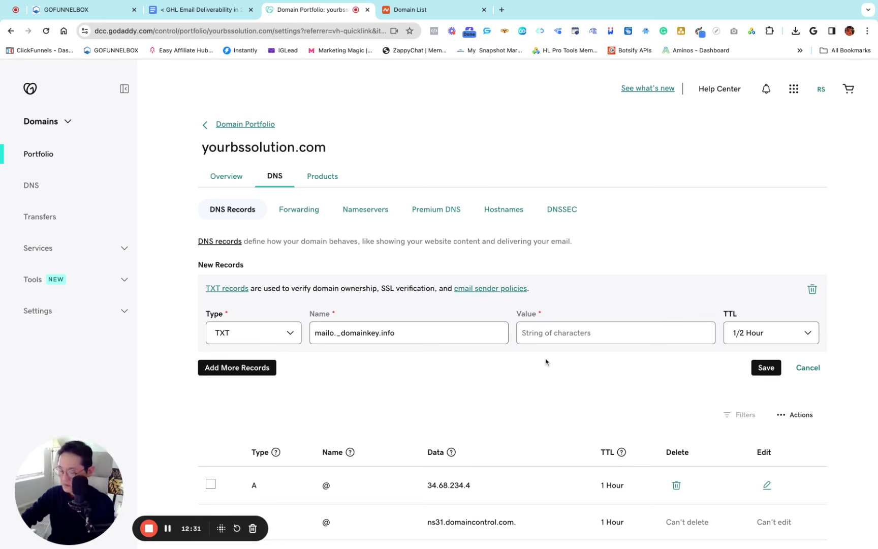
{"action": "key", "text": "super+v"}
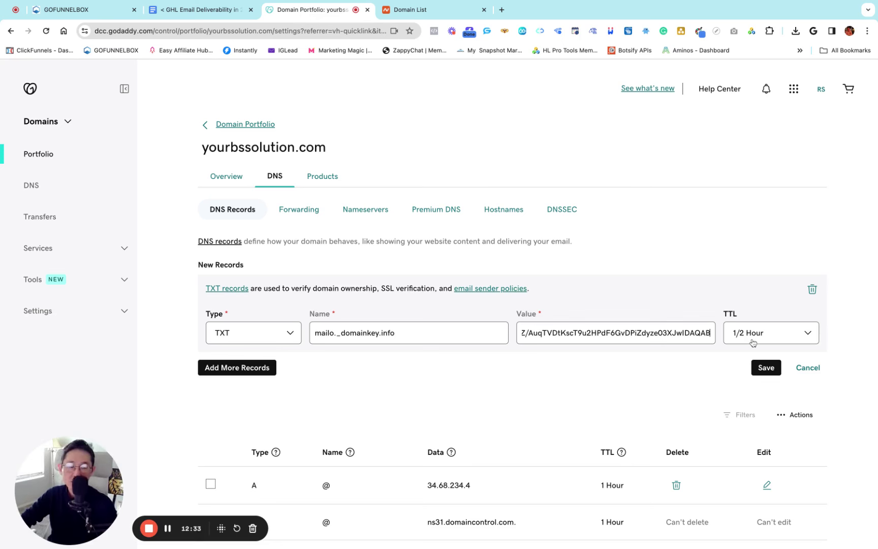
{"action": "key", "text": "super+Left"}
{"action": "left_click", "coordinate": [754, 336]}
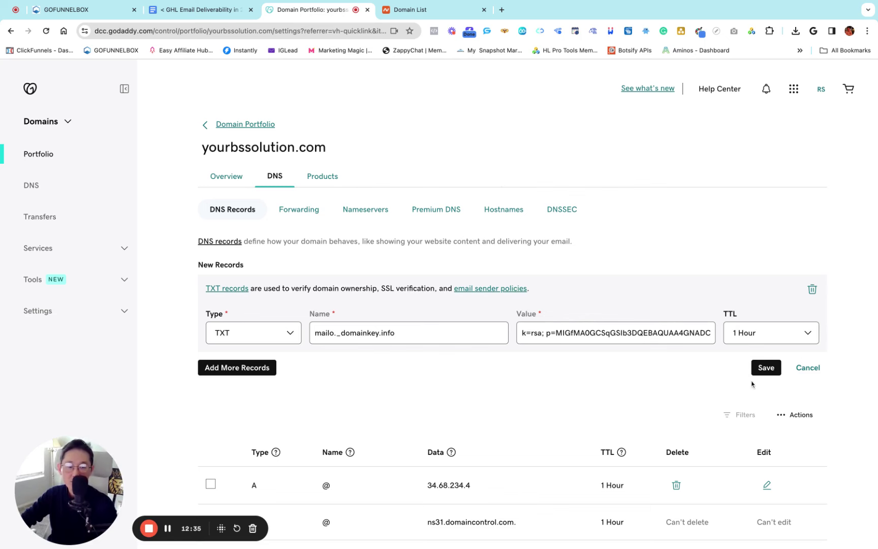
{"action": "left_click", "coordinate": [759, 374]}
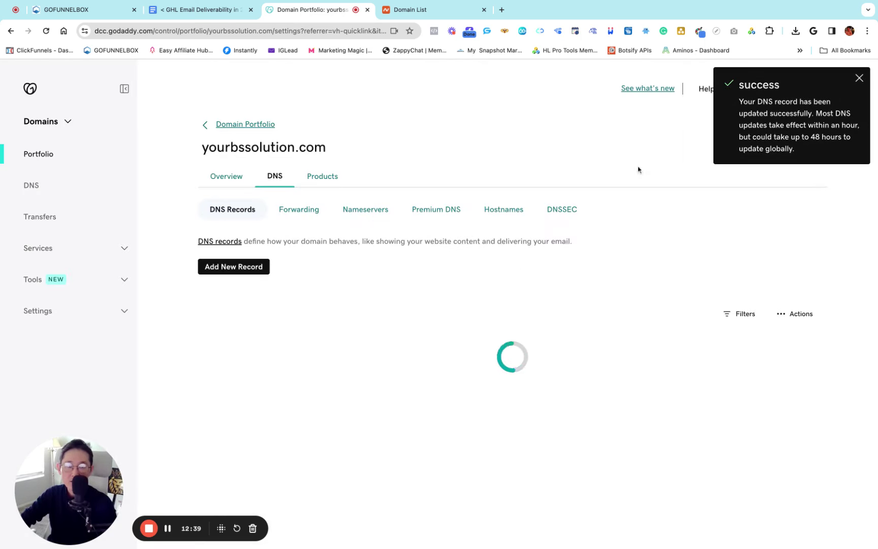
{"action": "left_click", "coordinate": [861, 79]}
Add a new GoDaddy TXT record named info using the SPF host copied from GoFunnelBox
{"action": "left_click", "coordinate": [63, 9]}
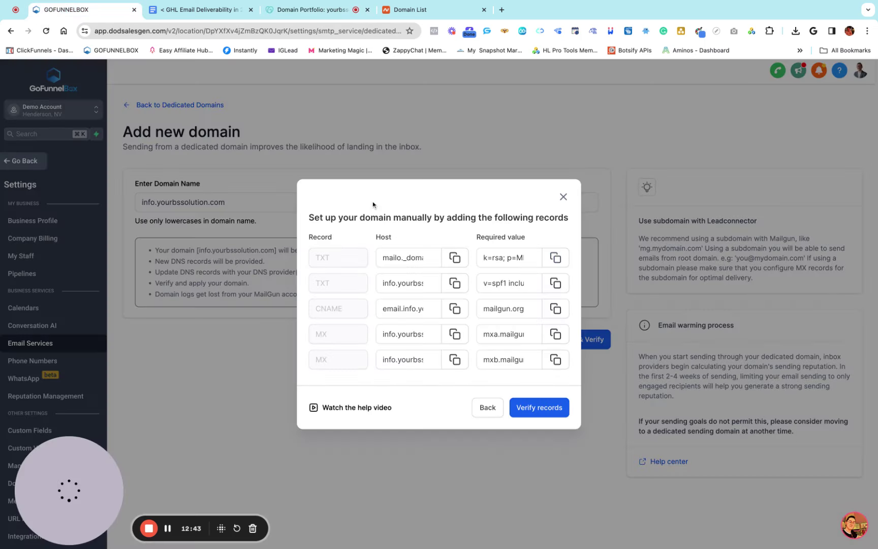
{"action": "left_click", "coordinate": [455, 287]}
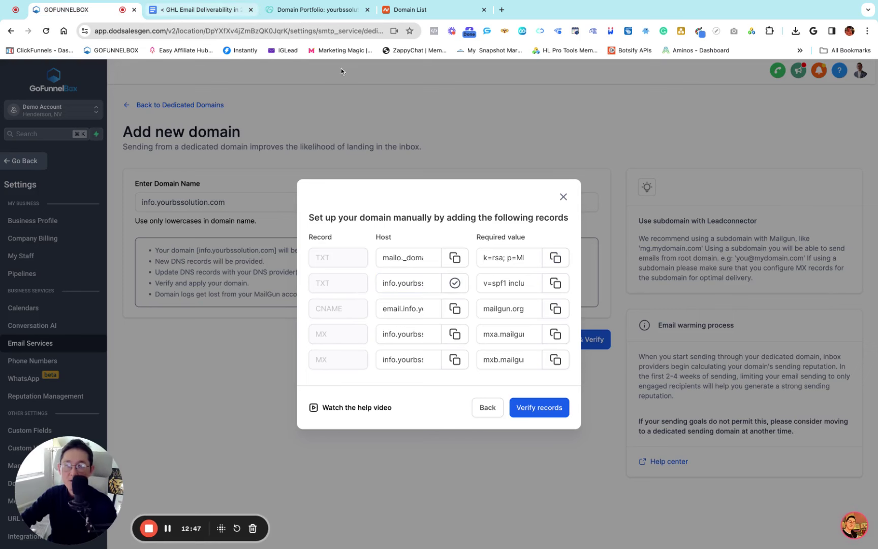
{"action": "left_click", "coordinate": [297, 10]}
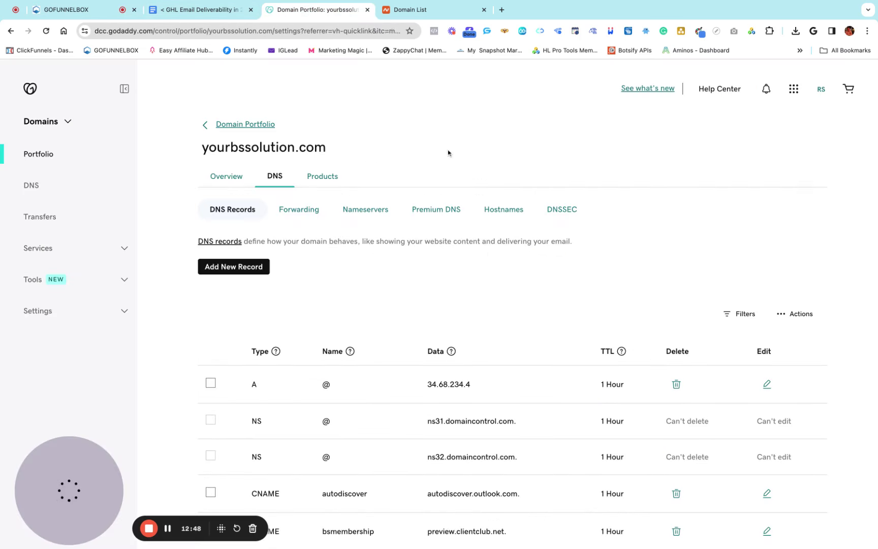
{"action": "left_click", "coordinate": [222, 269]}
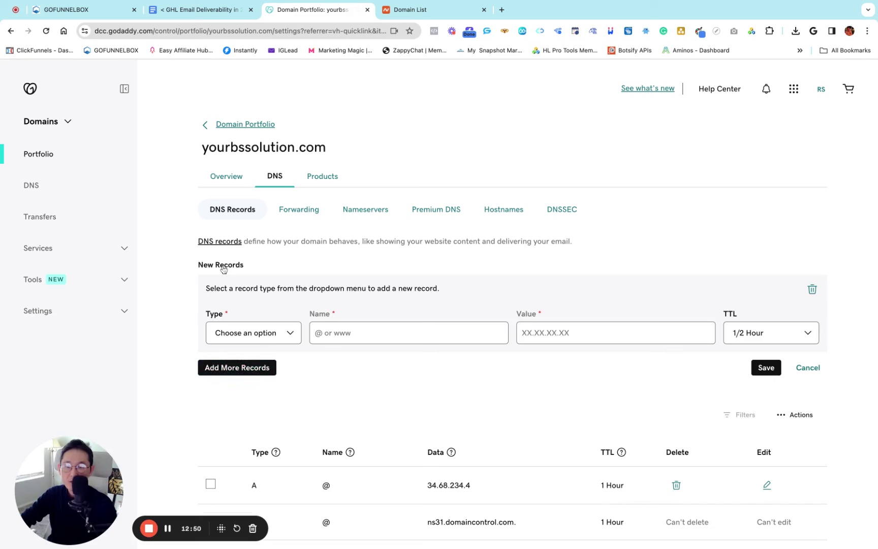
{"action": "left_click", "coordinate": [255, 333]}
{"action": "key", "text": "super+v"}
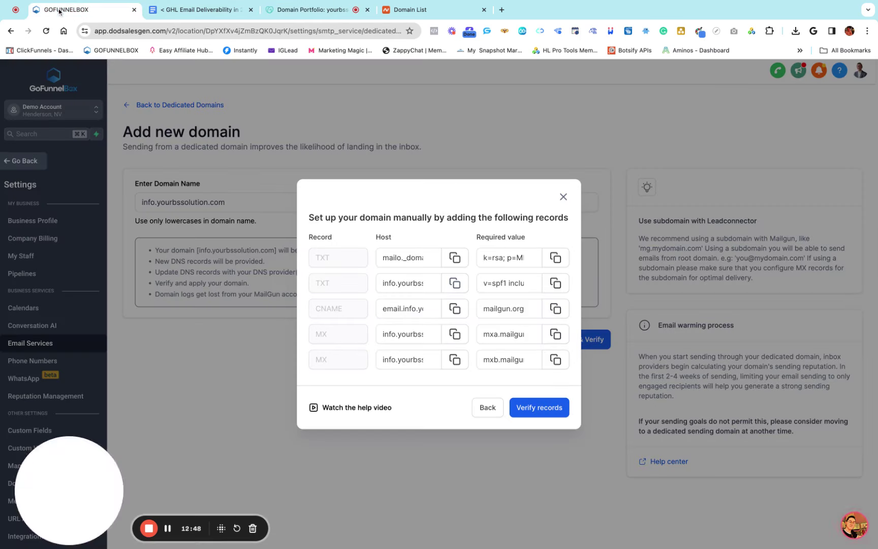
Fill in value v=spf1 include:mailgun.org ~all with a 1 Hour TTL, then open the deliverability notes
{"action": "left_click", "coordinate": [56, 11]}
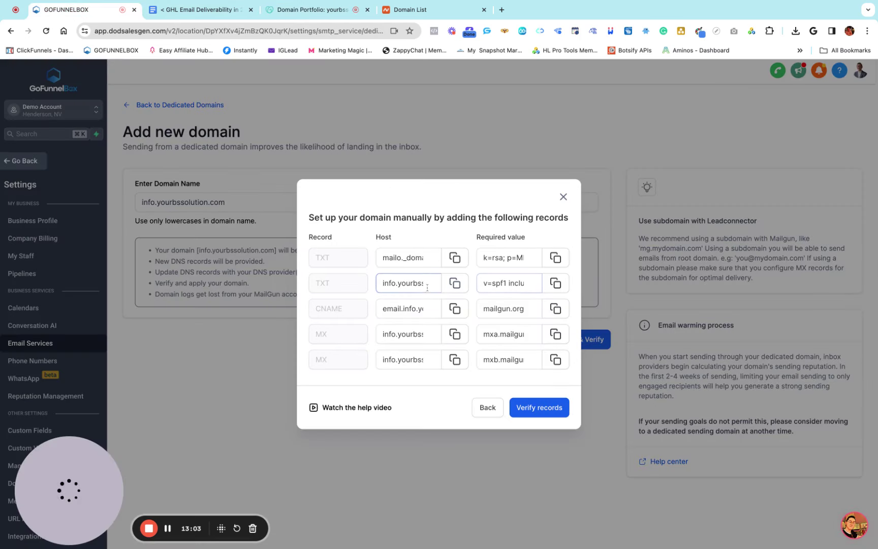
{"action": "left_click", "coordinate": [556, 283]}
{"action": "left_click", "coordinate": [311, 9]}
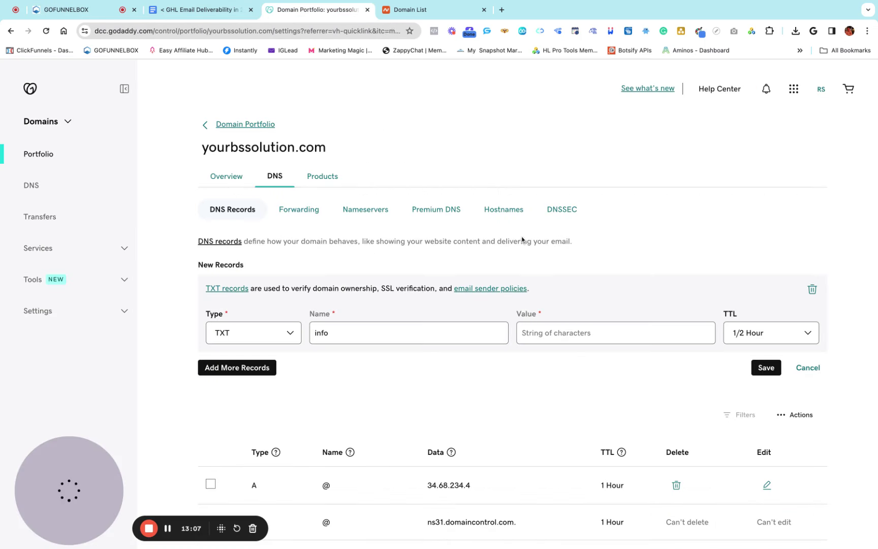
{"action": "key", "text": "super+v"}
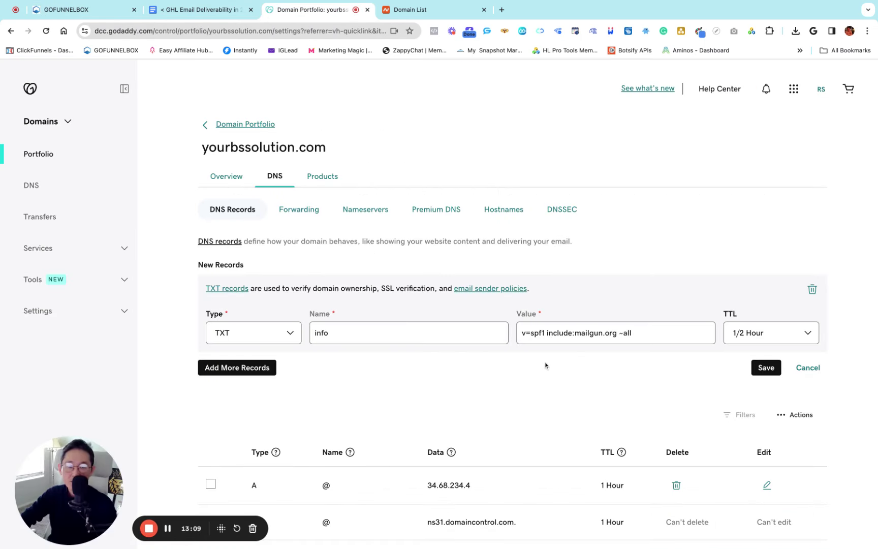
{"action": "left_click", "coordinate": [754, 336]}
{"action": "left_click", "coordinate": [754, 345]}
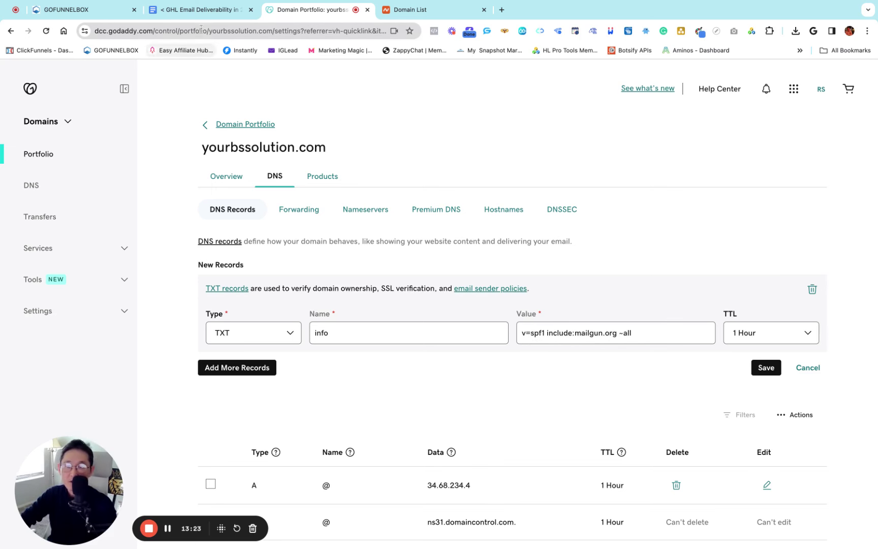
{"action": "left_click", "coordinate": [184, 19]}
Highlight SPF in the Google Docs authentication notes, then return to the GoFunnelBox DNS records list
{"action": "scroll", "coordinate": [335, 236], "scroll_direction": "up", "scroll_amount": 2}
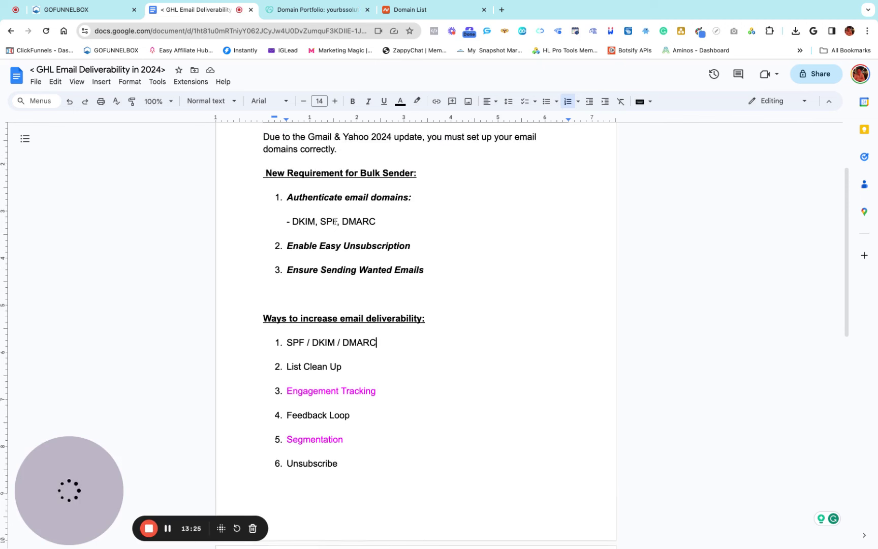
{"action": "double_click", "coordinate": [338, 222]}
{"action": "left_click", "coordinate": [330, 238]}
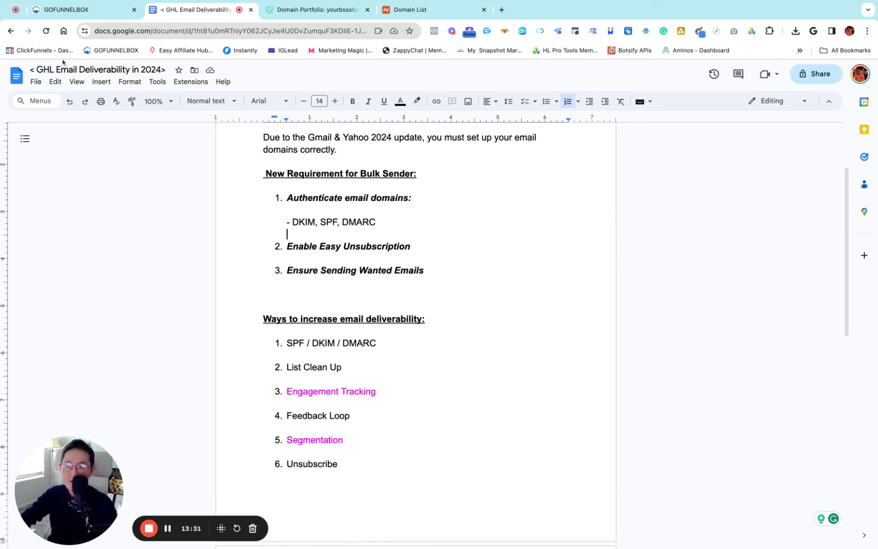
{"action": "left_click", "coordinate": [66, 9]}
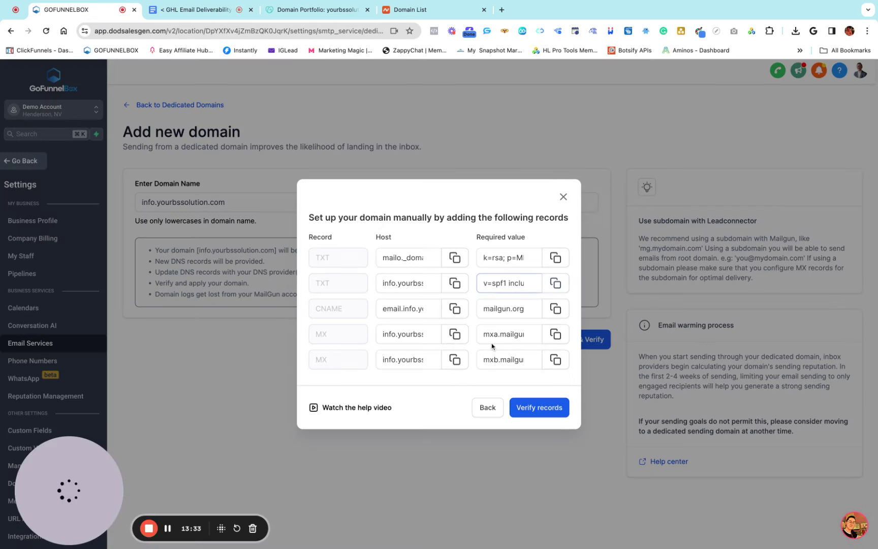
Save the SPF TXT record in GoDaddy and start a CNAME record named email.info
{"action": "left_click", "coordinate": [315, 9]}
{"action": "left_click", "coordinate": [766, 375]}
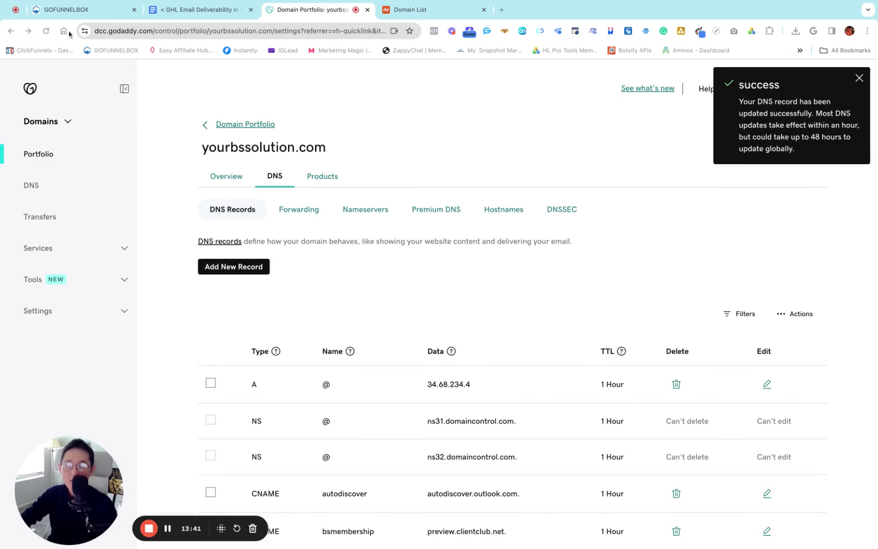
{"action": "left_click", "coordinate": [65, 9]}
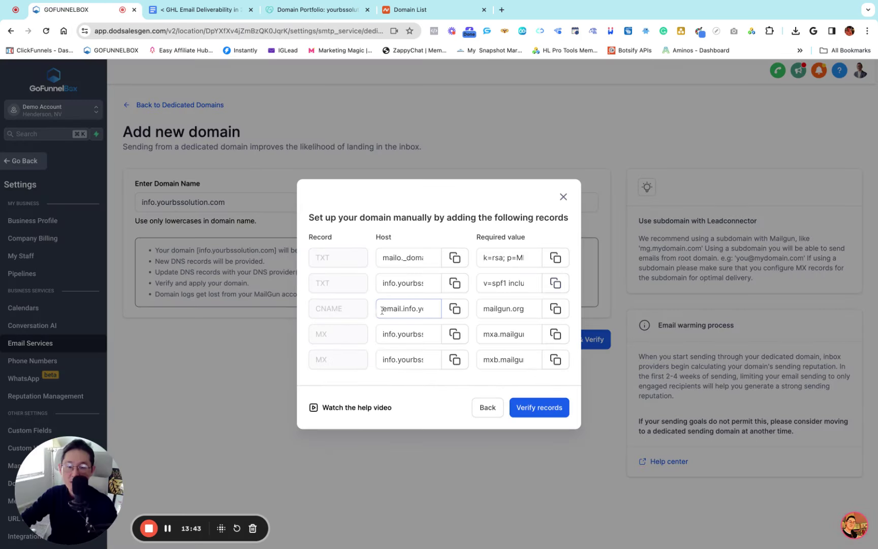
{"action": "left_click", "coordinate": [457, 312]}
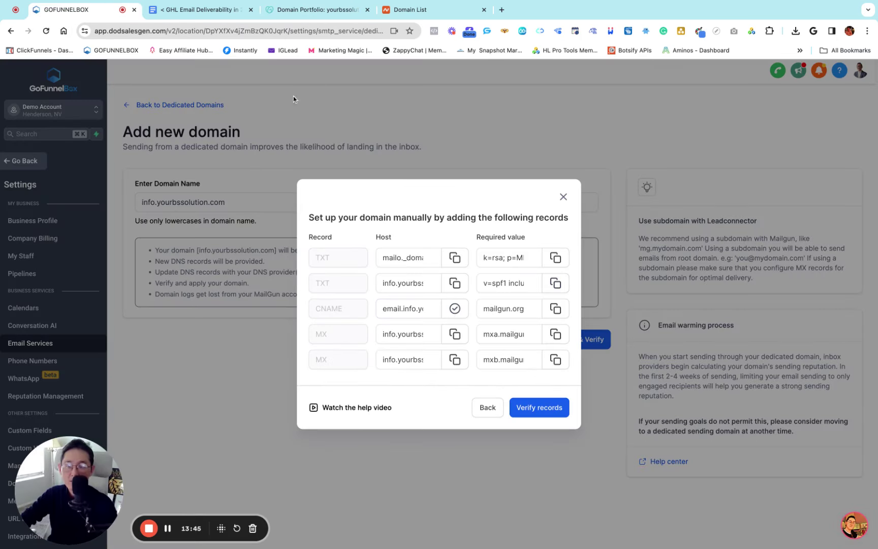
{"action": "left_click", "coordinate": [322, 10]}
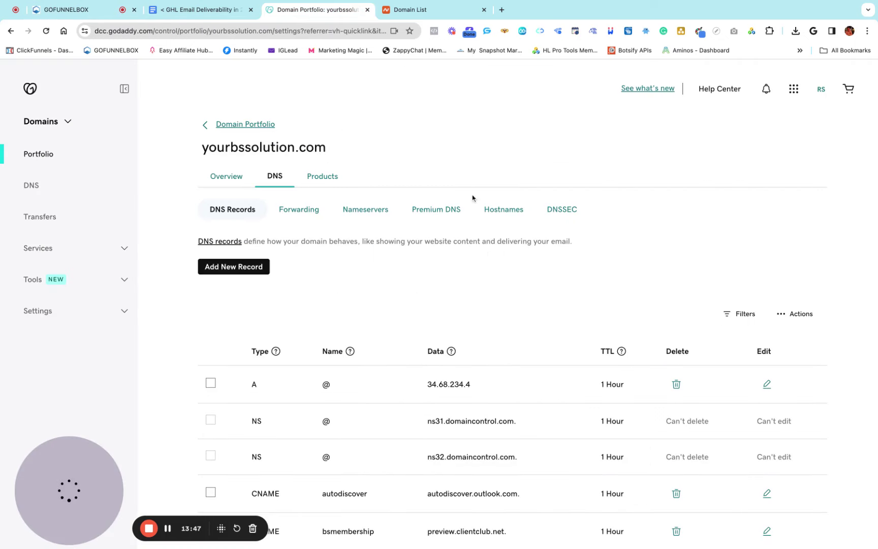
{"action": "left_click", "coordinate": [231, 270]}
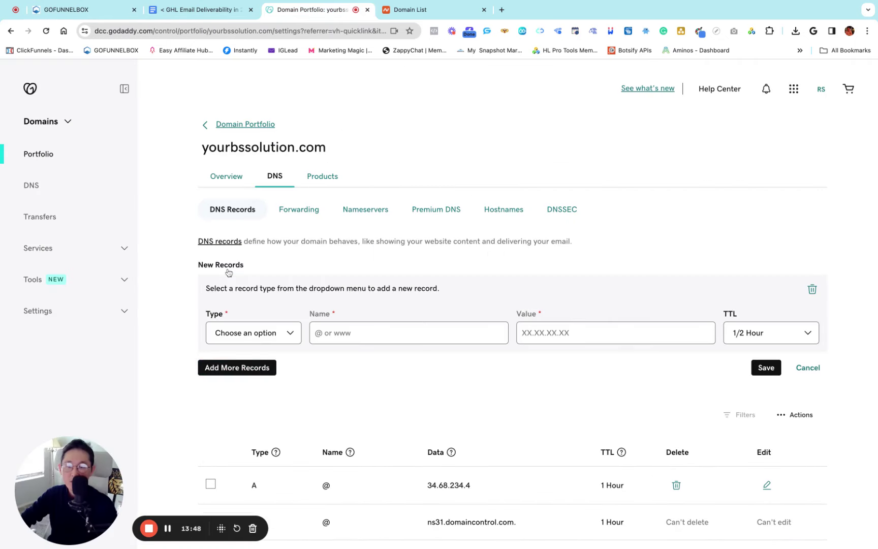
{"action": "left_click", "coordinate": [249, 333]}
{"action": "left_click", "coordinate": [325, 332]}
{"action": "key", "text": "super+v"}
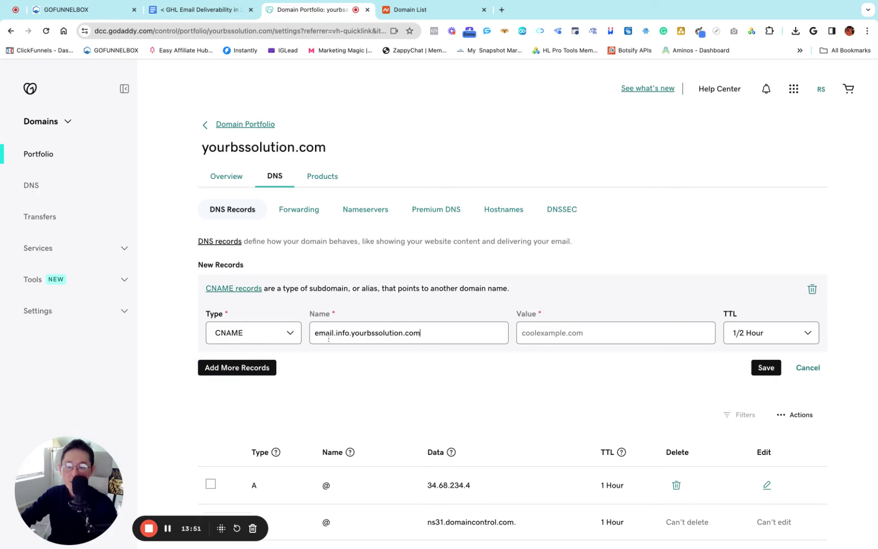
{"action": "key", "text": "BackSpace"}
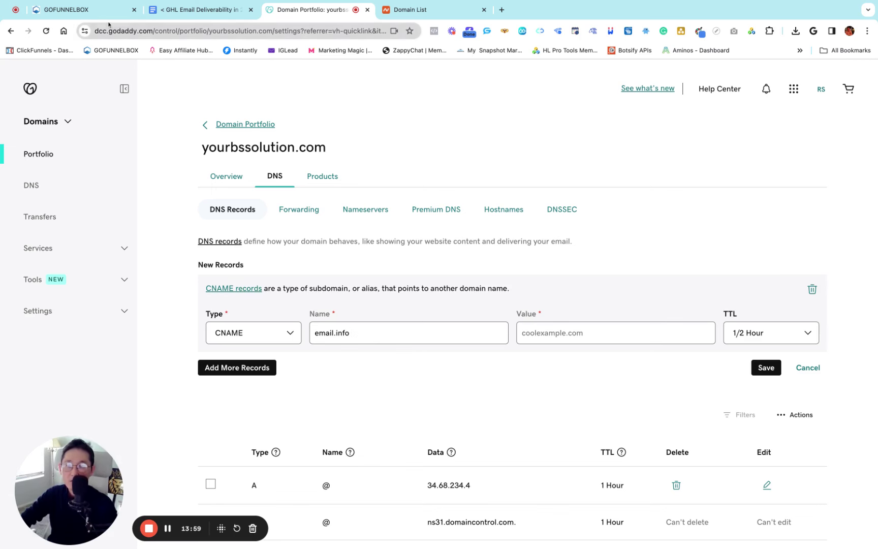
Point the email.info CNAME at mailgun.org and save it with a 1 Hour TTL
{"action": "left_click", "coordinate": [76, 9]}
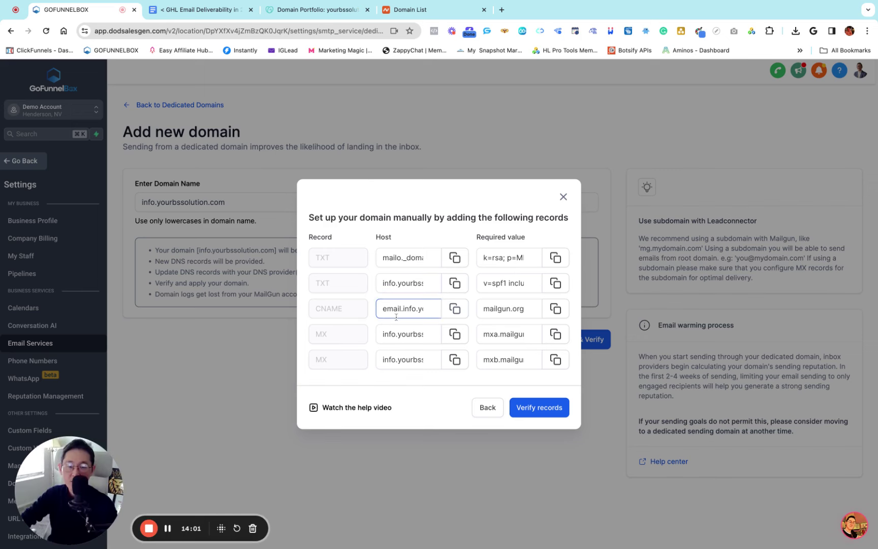
{"action": "left_click", "coordinate": [556, 309]}
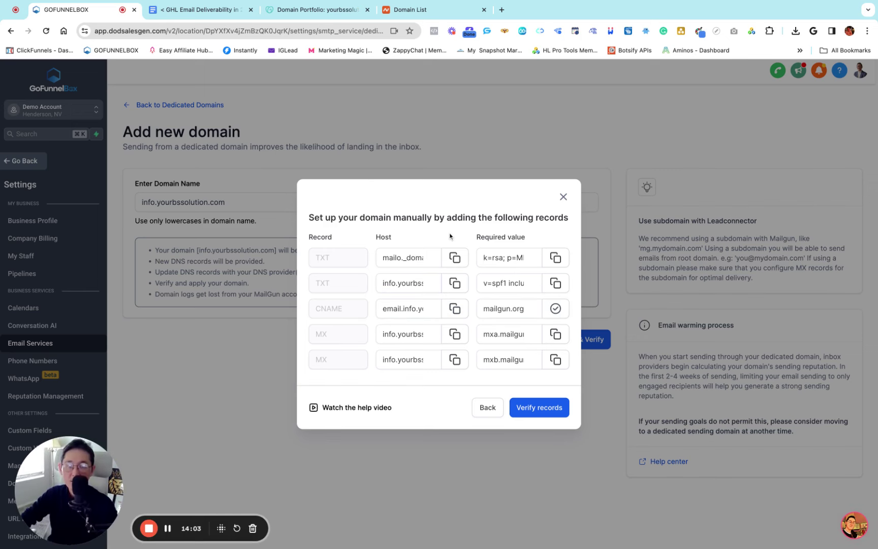
{"action": "left_click", "coordinate": [312, 13]}
{"action": "left_click", "coordinate": [530, 332]}
{"action": "key", "text": "ctrl+v"}
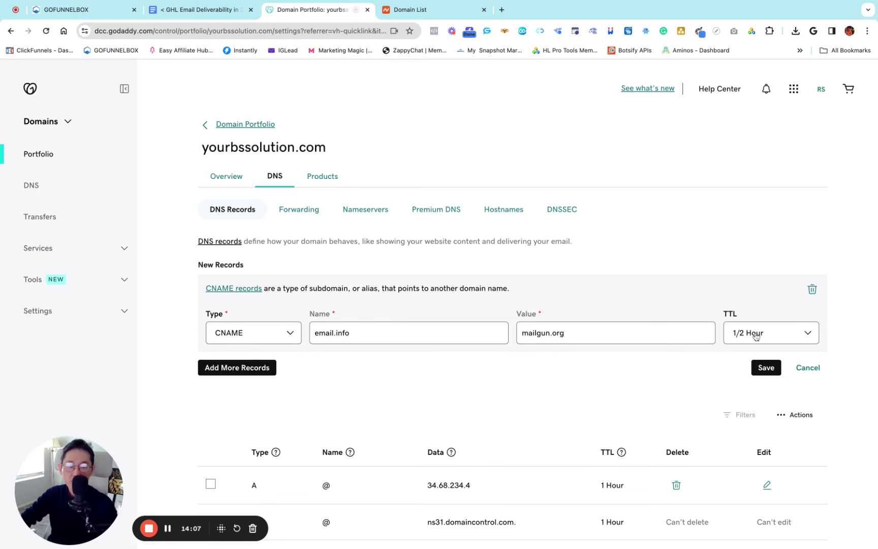
{"action": "left_click", "coordinate": [766, 367]}
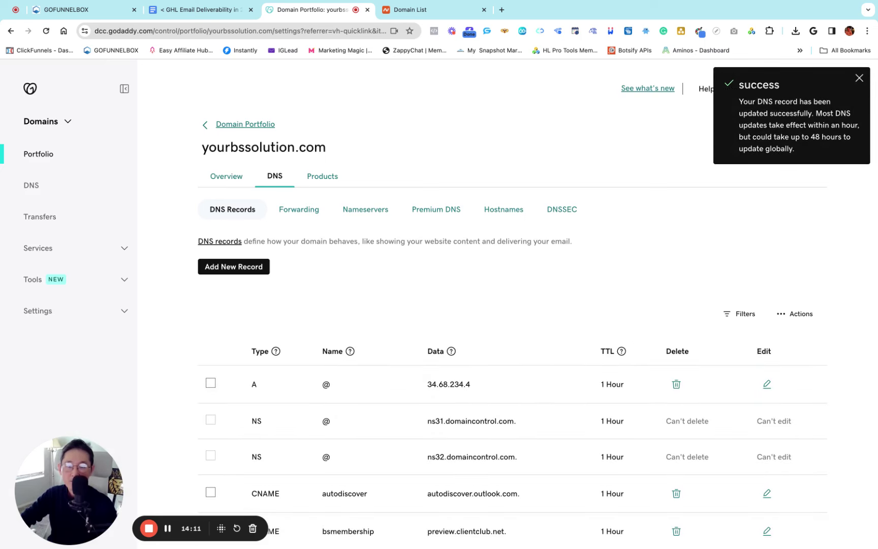
Start a GoDaddy MX record named info with priority 10, using GoFunnelBox's host
{"action": "left_click", "coordinate": [81, 10]}
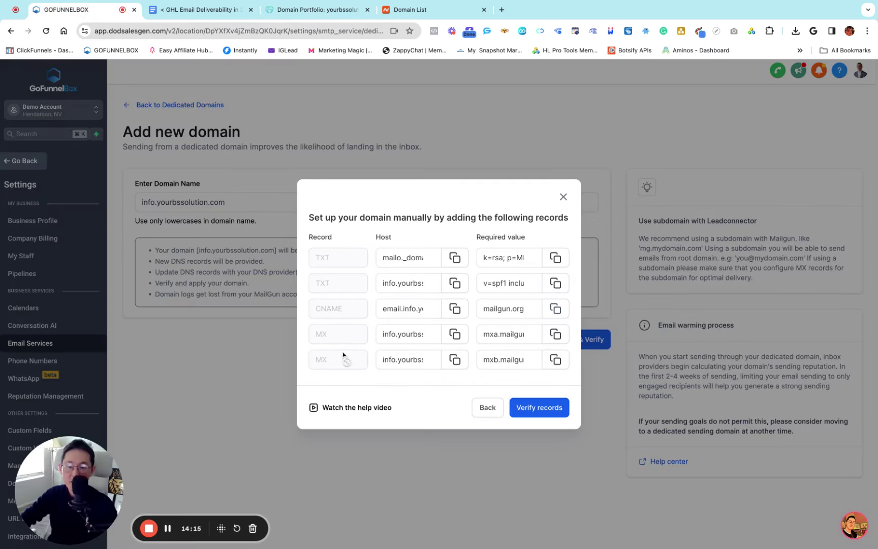
{"action": "left_click", "coordinate": [456, 334]}
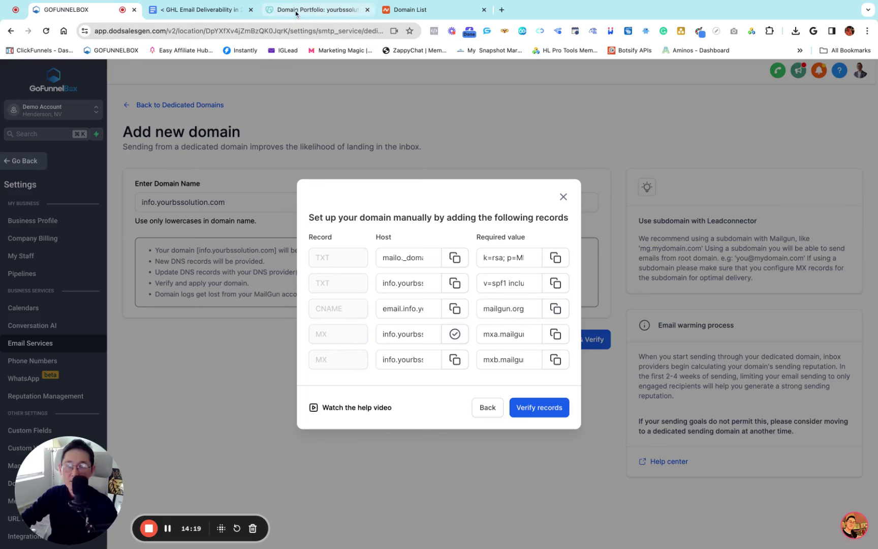
{"action": "left_click", "coordinate": [296, 11]}
{"action": "left_click", "coordinate": [245, 270]}
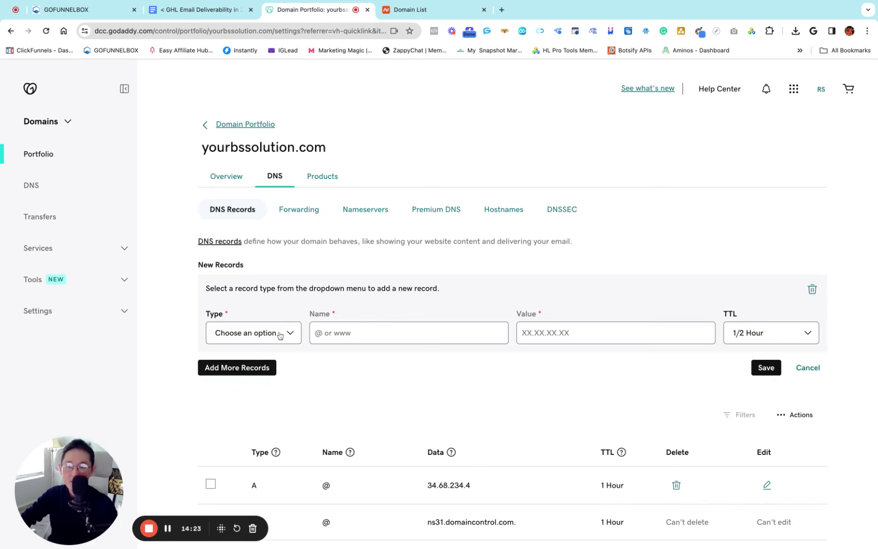
{"action": "left_click", "coordinate": [280, 335]}
{"action": "key", "text": "super+v"}
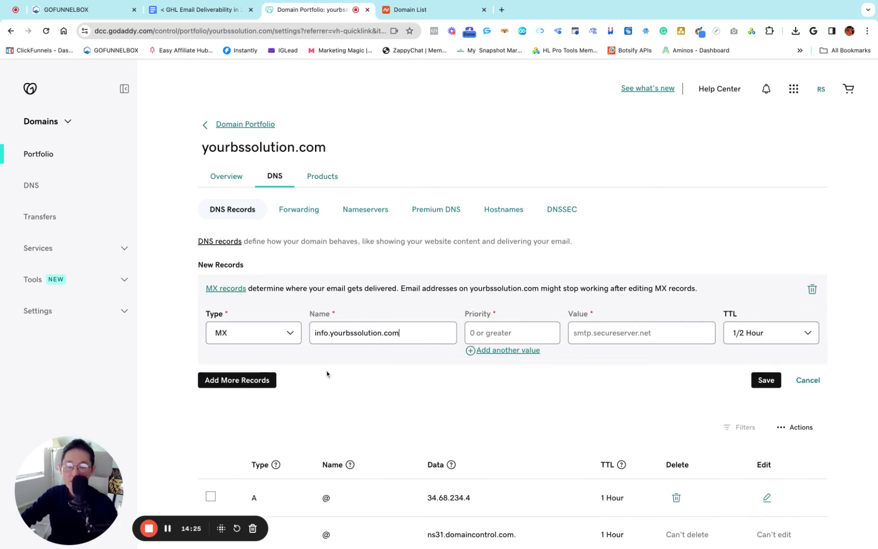
{"action": "left_click", "coordinate": [486, 331]}
{"action": "type", "text": "10"}
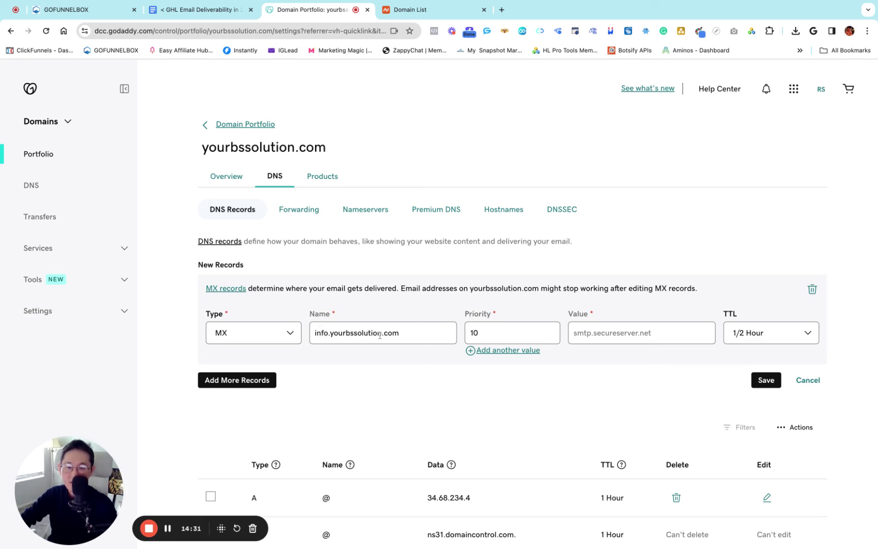
{"action": "left_click", "coordinate": [401, 334]}
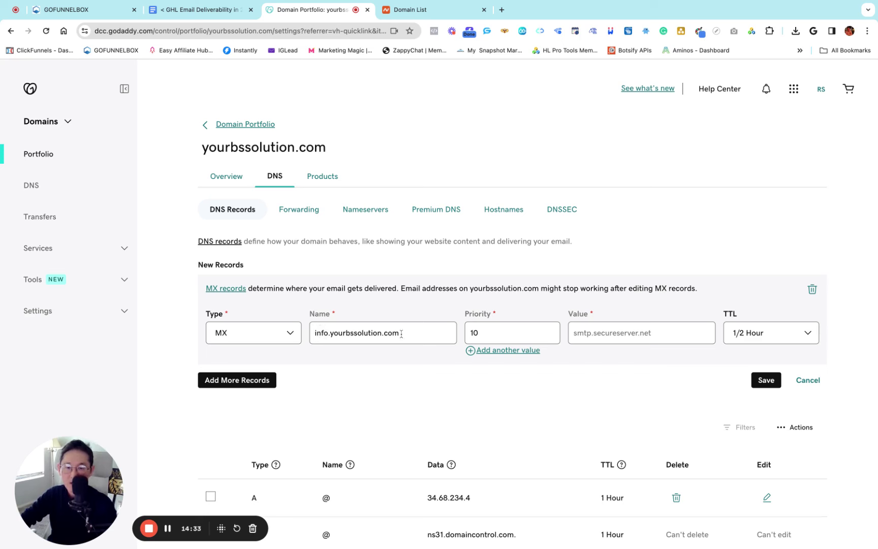
{"action": "key", "text": "BackSpace"}
{"action": "key", "text": "BackSpace"}
{"action": "key", "text": "BackSpace"}
{"action": "key", "text": "BackSpace"}
{"action": "key", "text": "BackSpace"}
{"action": "key", "text": "BackSpace"}
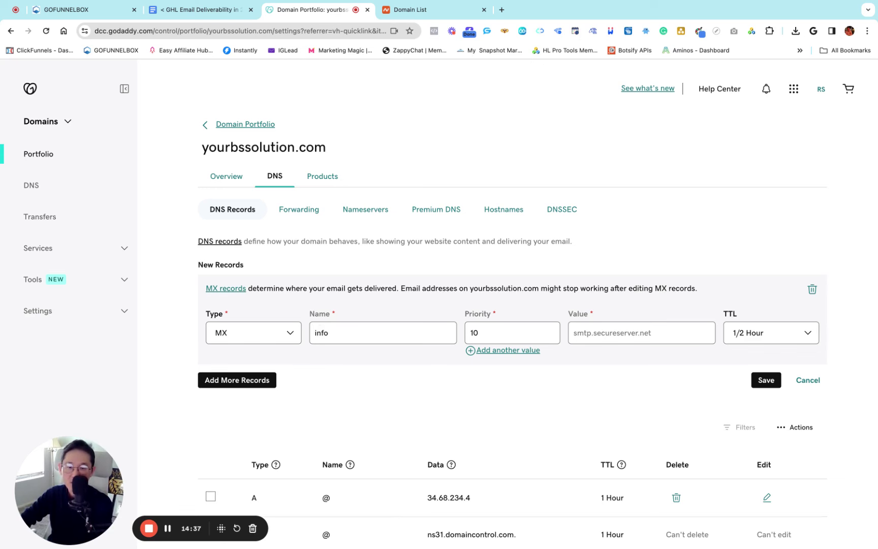
{"action": "type", "text": "o"}
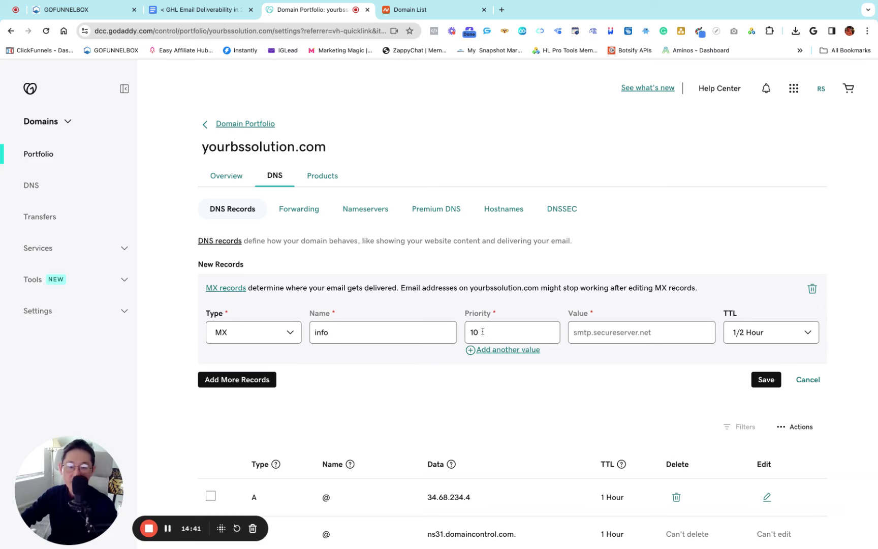
Set the MX value to mxa.mailgun.org with a 1 Hour TTL and save it
{"action": "left_click", "coordinate": [86, 9]}
{"action": "left_click", "coordinate": [408, 336]}
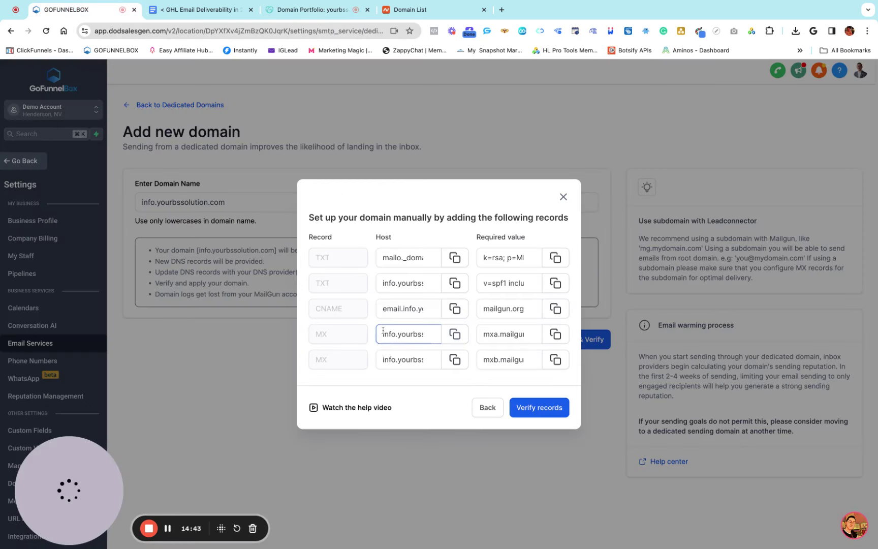
{"action": "left_click", "coordinate": [508, 334]}
{"action": "left_click", "coordinate": [555, 335]}
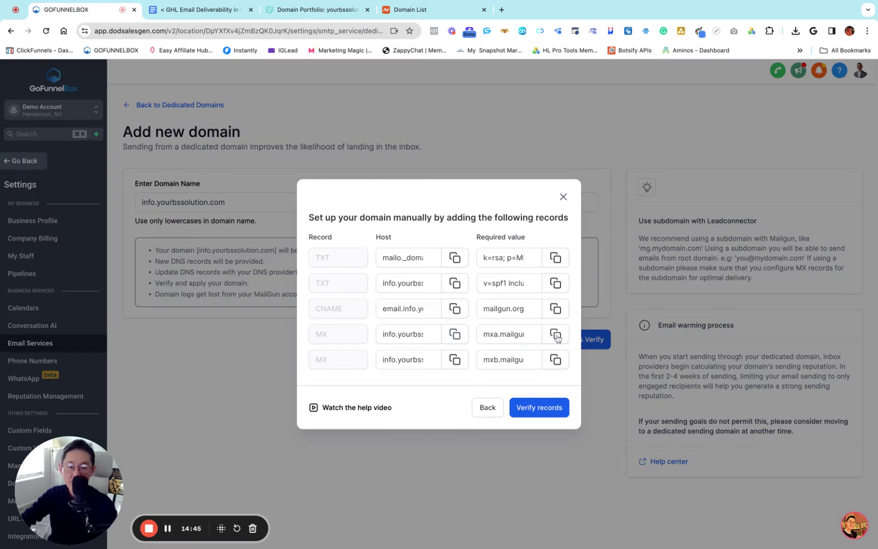
{"action": "left_click", "coordinate": [295, 13]}
{"action": "key", "text": "super+v"}
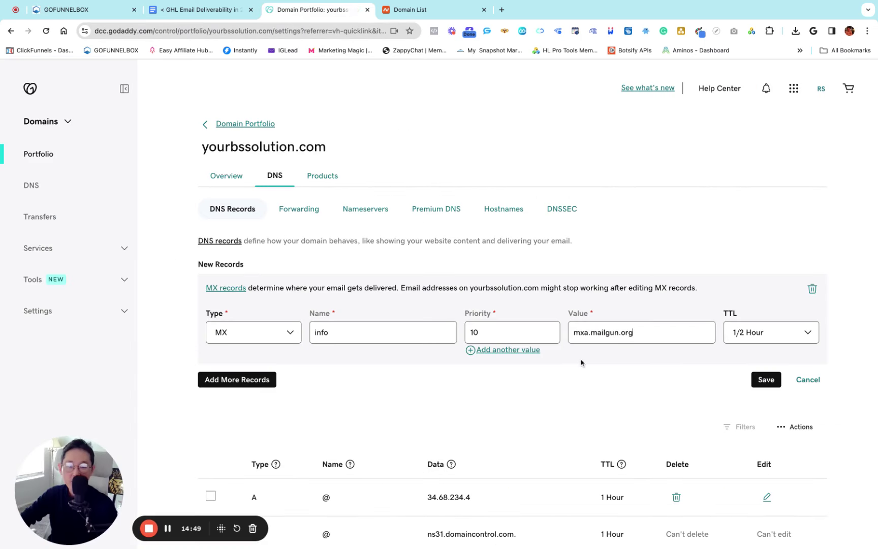
{"action": "left_click", "coordinate": [754, 336]}
{"action": "left_click", "coordinate": [747, 347]}
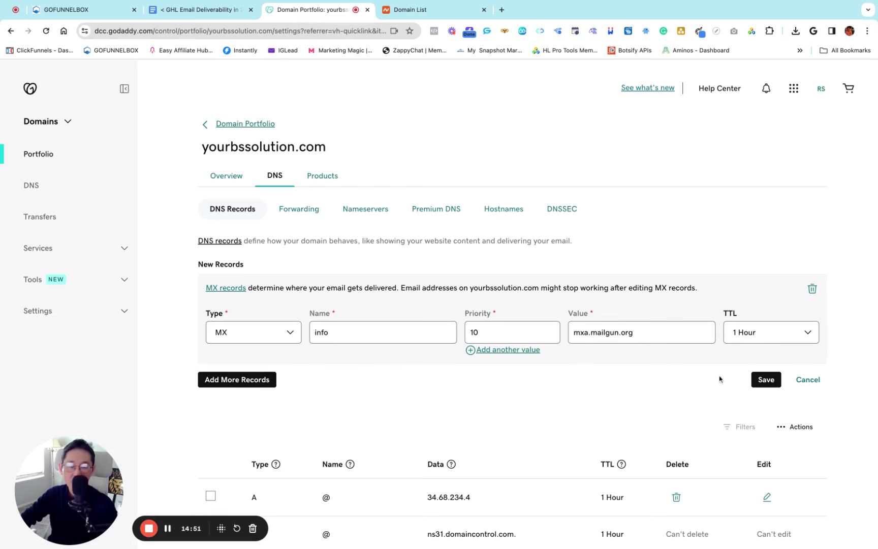
{"action": "left_click", "coordinate": [767, 380]}
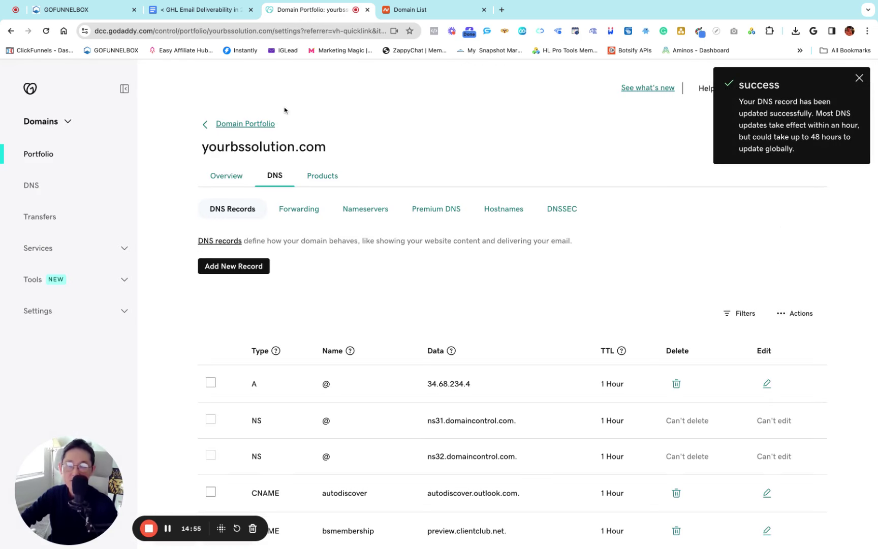
{"action": "left_click", "coordinate": [68, 10]}
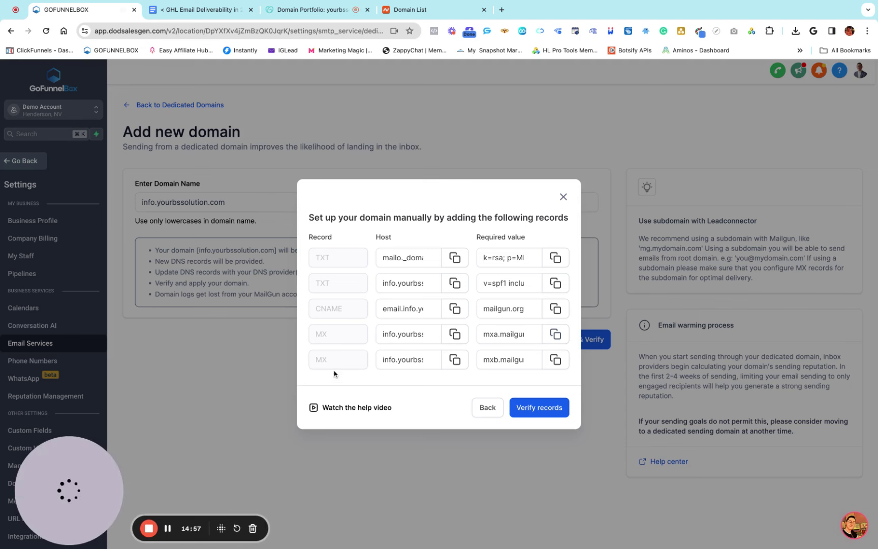
Start a second GoDaddy MX record named info with priority 10
{"action": "left_click", "coordinate": [455, 359]}
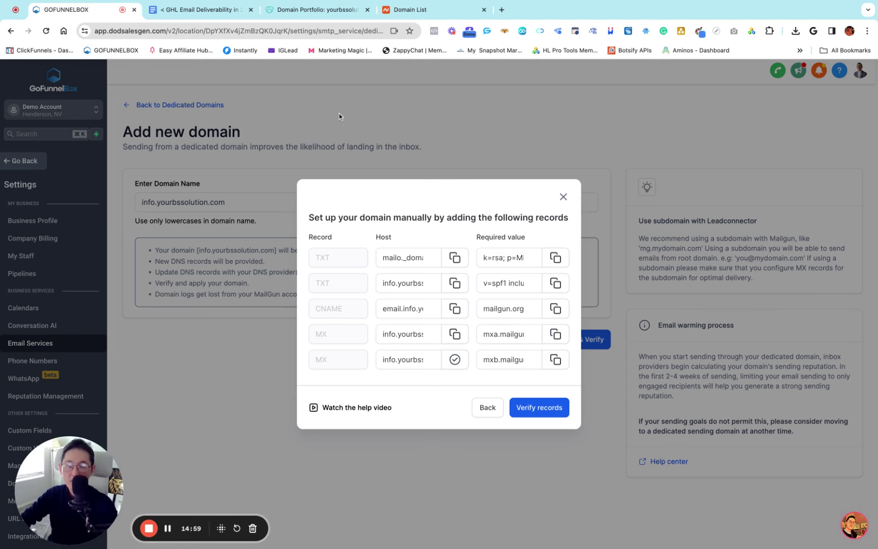
{"action": "left_click", "coordinate": [315, 6]}
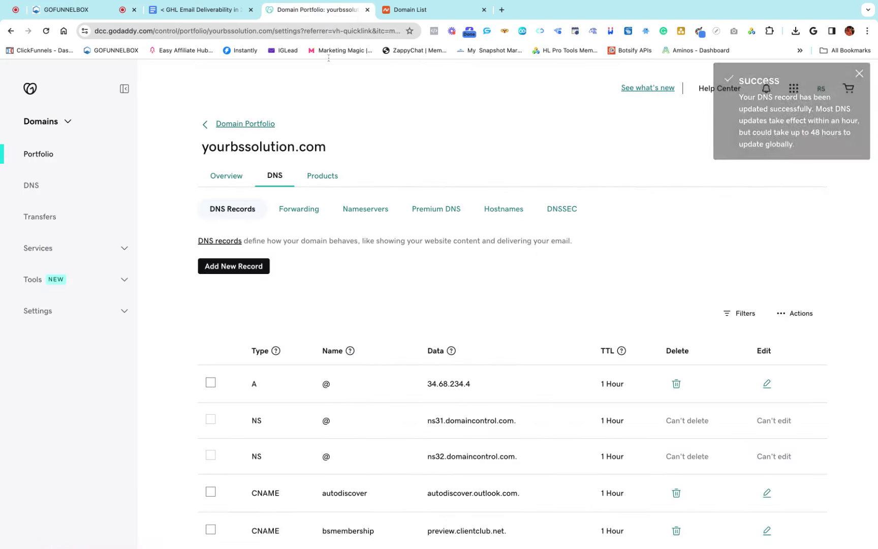
{"action": "left_click", "coordinate": [233, 268]}
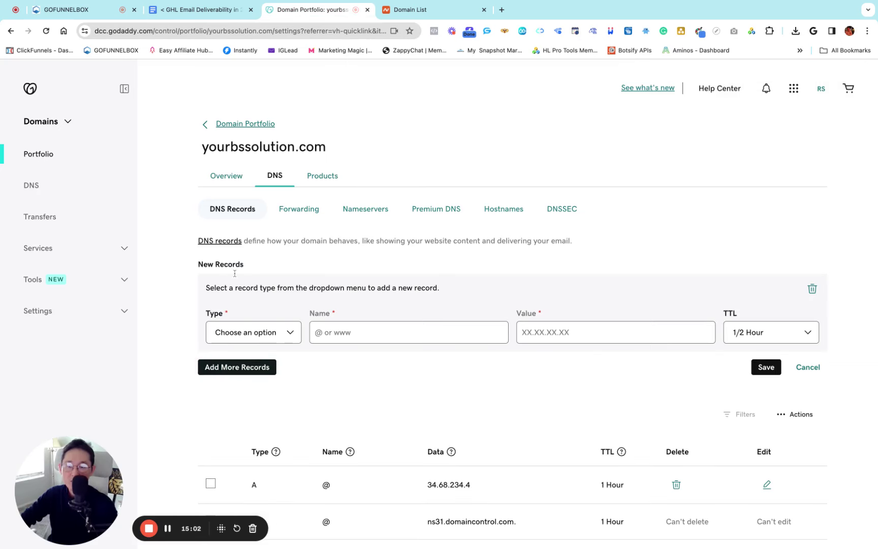
{"action": "left_click", "coordinate": [251, 335]}
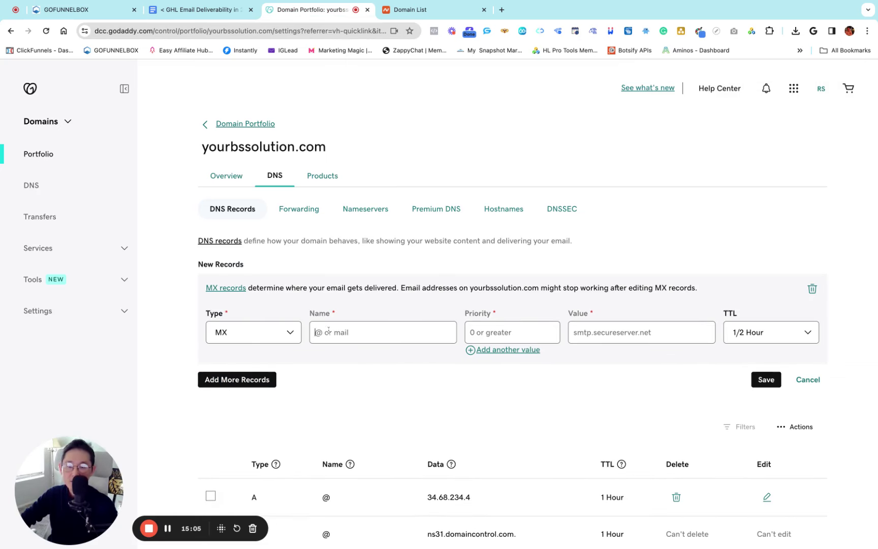
{"action": "key", "text": "super+v"}
{"action": "key", "text": "BackSpace"}
{"action": "key", "text": "BackSpace"}
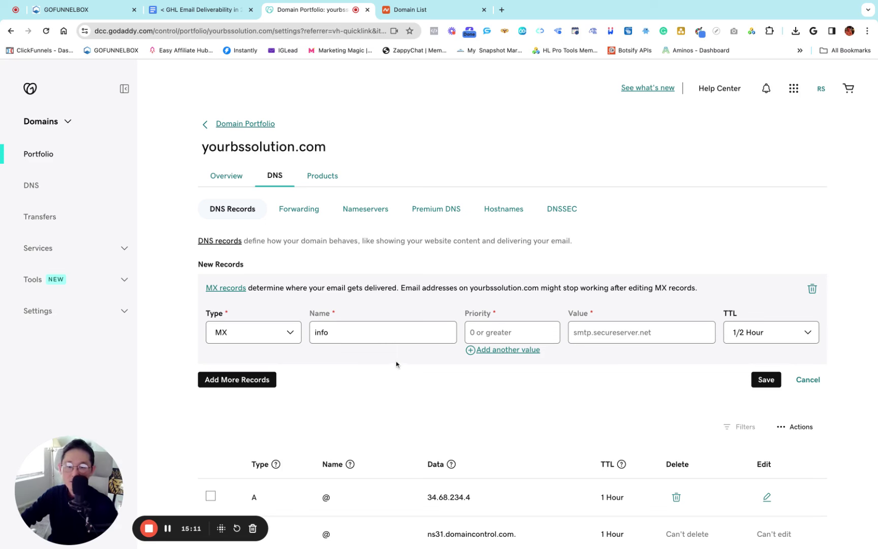
{"action": "left_click", "coordinate": [488, 329]}
{"action": "type", "text": "10"}
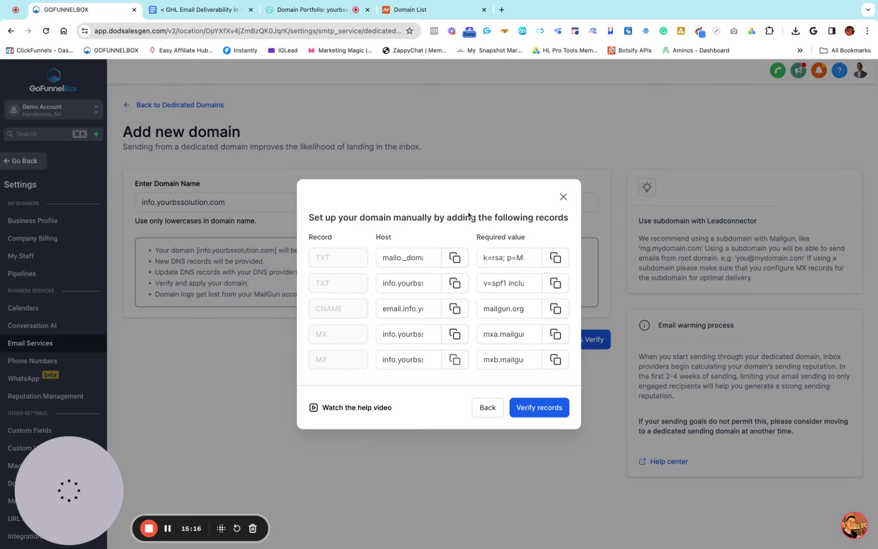
Give the second MX record value mxb.mailgun.org and TTL 1 Hour, and save it
{"action": "left_click", "coordinate": [71, 9]}
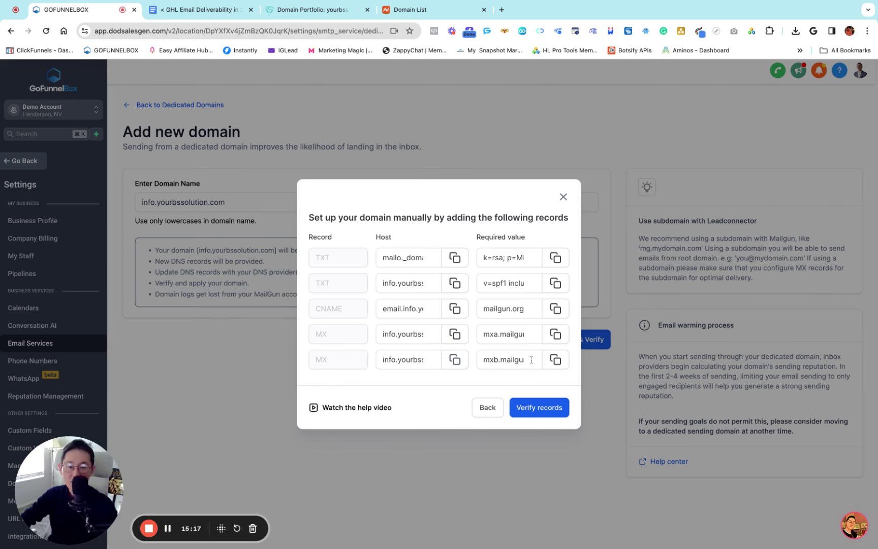
{"action": "left_click", "coordinate": [555, 359]}
{"action": "left_click", "coordinate": [304, 11]}
{"action": "key", "text": "super+v"}
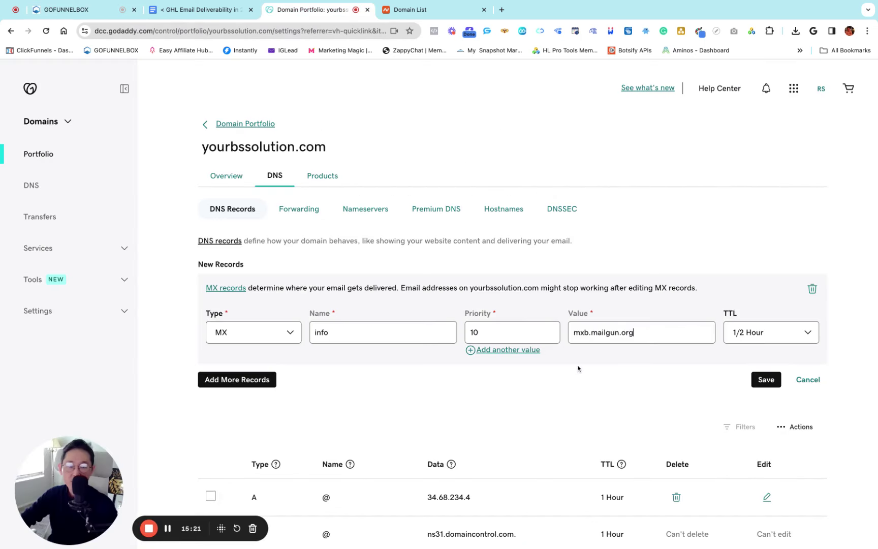
{"action": "left_click", "coordinate": [750, 338]}
{"action": "left_click", "coordinate": [767, 380]}
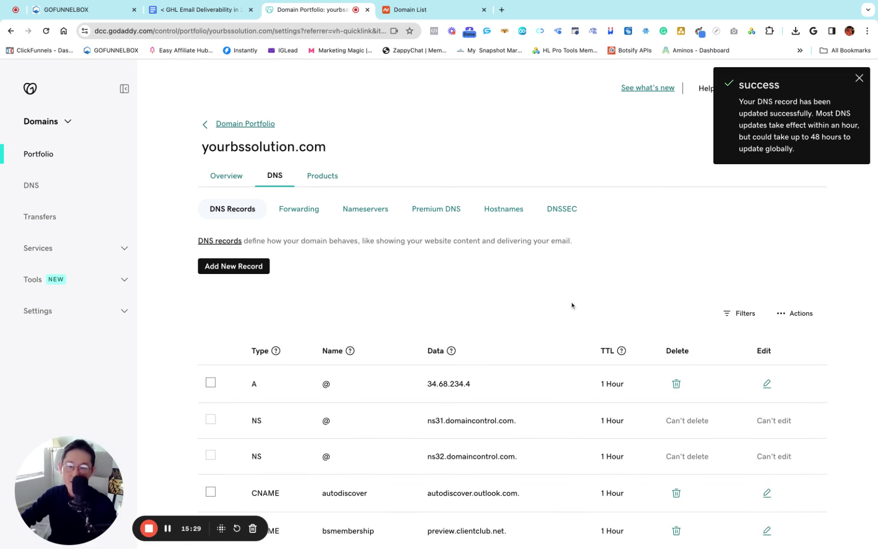
{"action": "left_click", "coordinate": [61, 9]}
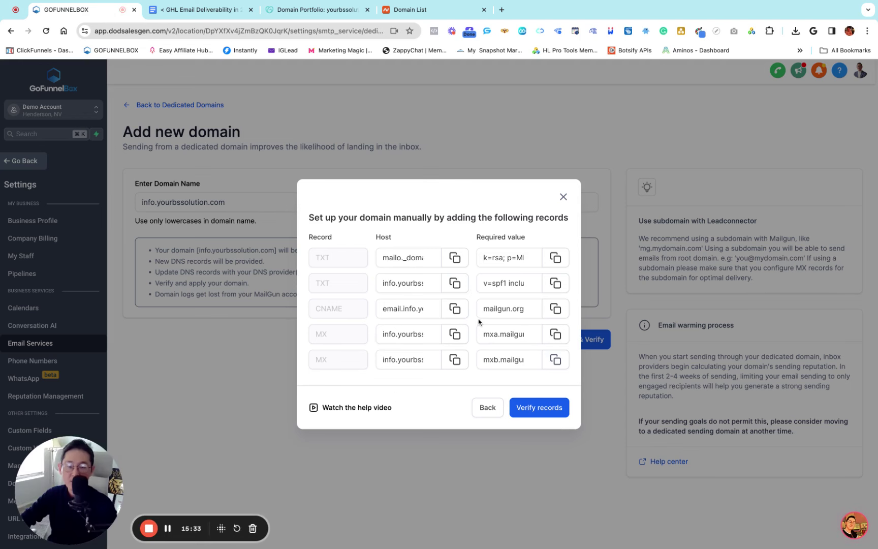
Verify the info.yourbssolution.com records via Verify records and Verify Domain, then return to Dedicated Domains
{"action": "left_click", "coordinate": [536, 409]}
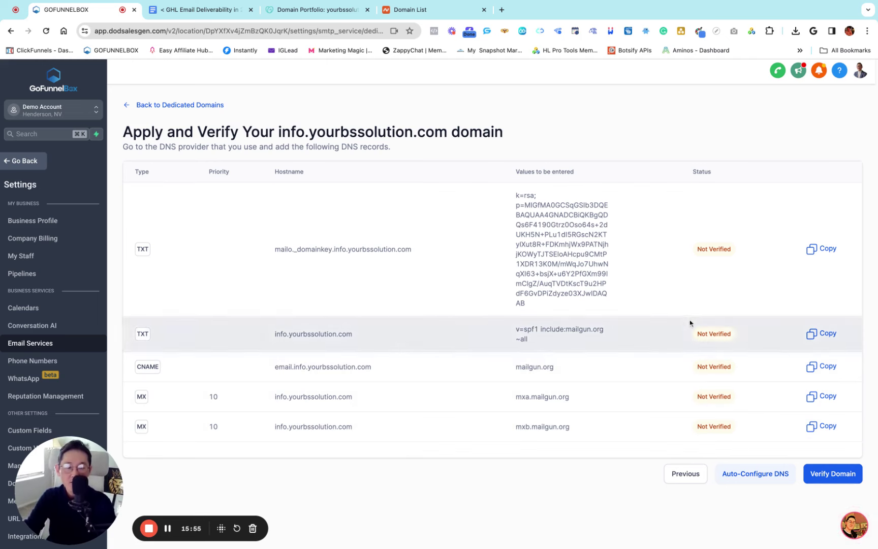
{"action": "left_click", "coordinate": [828, 477]}
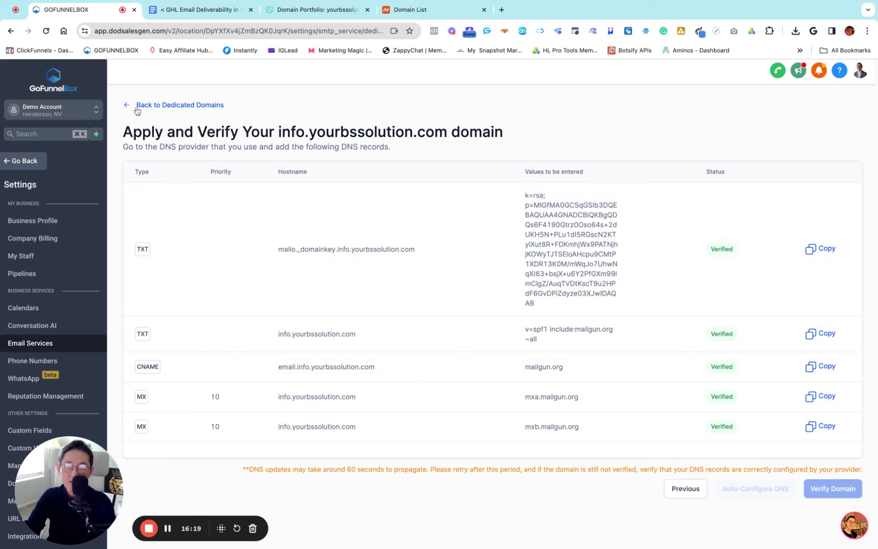
{"action": "left_click", "coordinate": [163, 108]}
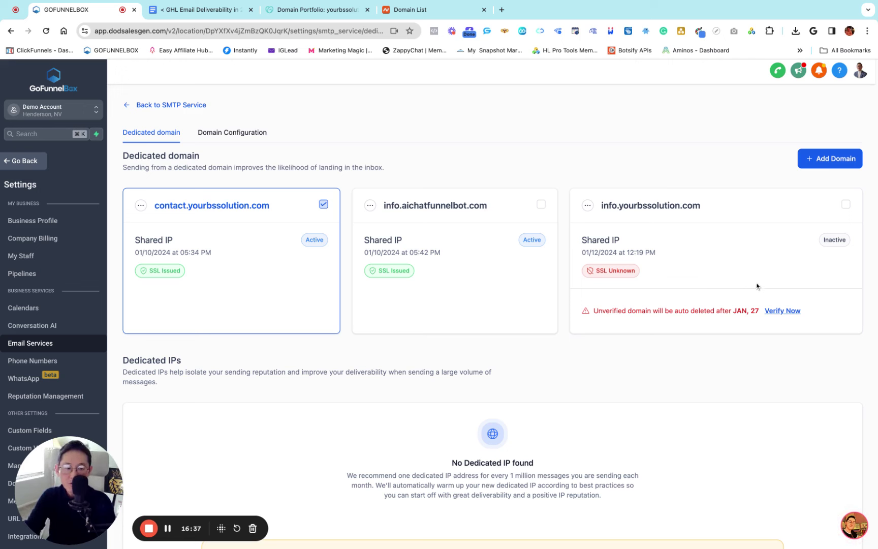
Rerun the domain verification for info.yourbssolution.com
{"action": "left_click", "coordinate": [787, 315]}
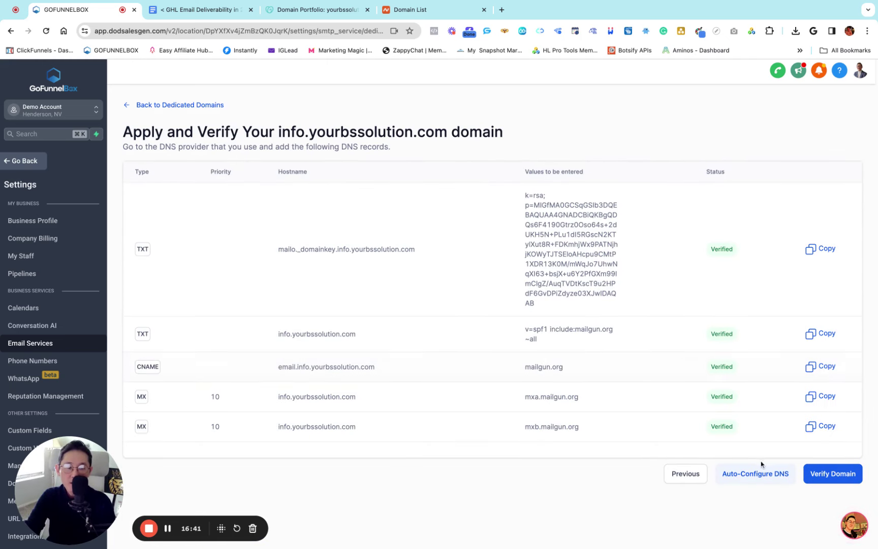
{"action": "left_click", "coordinate": [832, 475]}
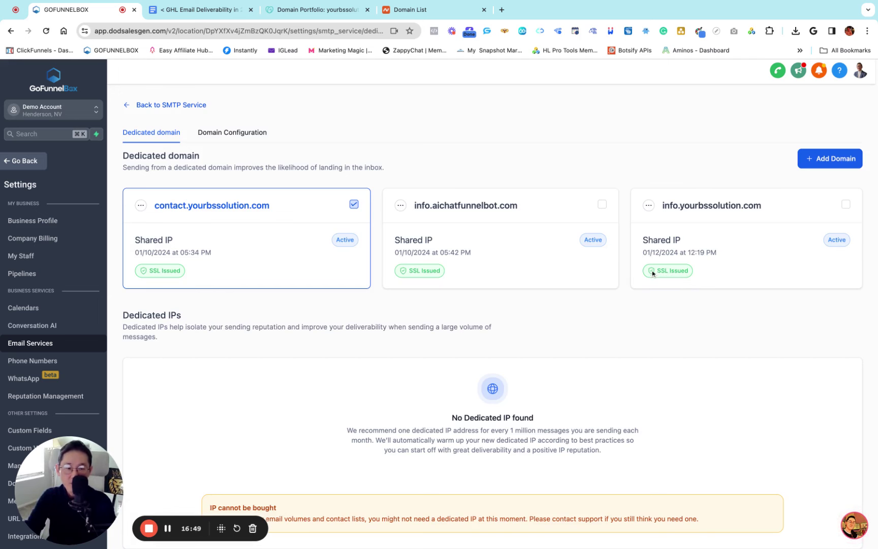
{"action": "triple_click", "coordinate": [757, 205]}
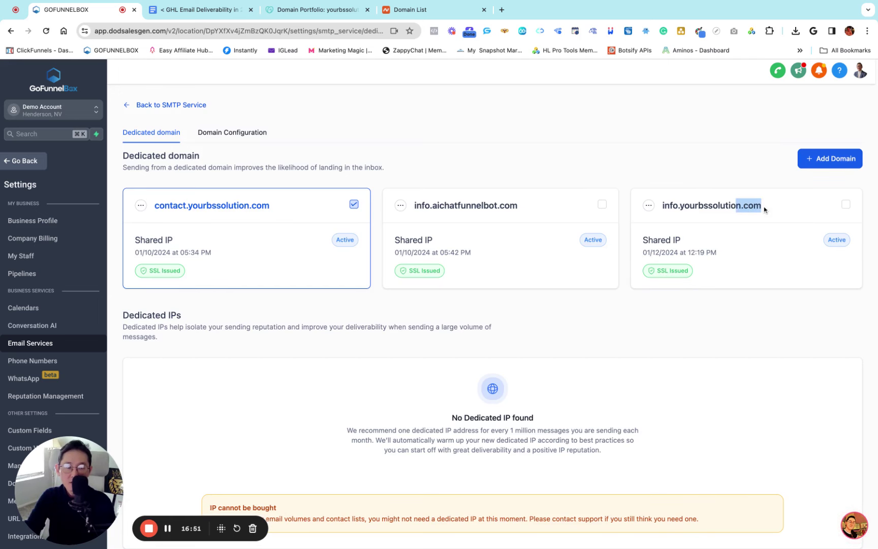
{"action": "left_click", "coordinate": [684, 329]}
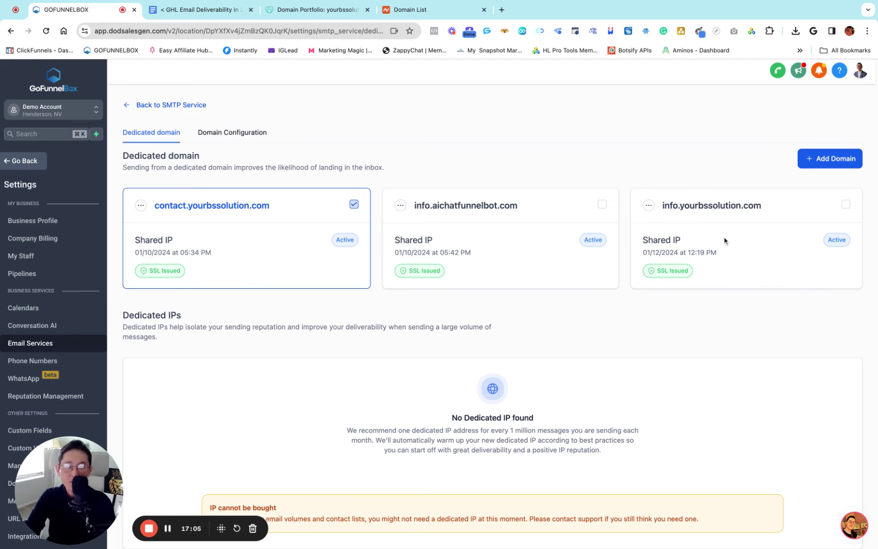
Open info.yourbssolution.com's verification page to review the SPF record, then bring up the deliverability notes
{"action": "left_click", "coordinate": [649, 205]}
{"action": "left_click", "coordinate": [644, 226]}
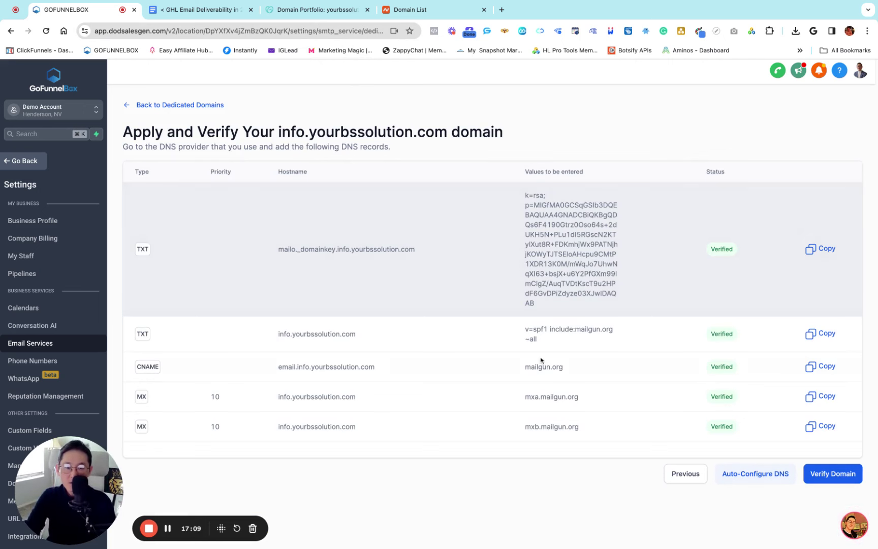
{"action": "mouse_move", "coordinate": [537, 341]}
{"action": "left_mouse_down"}
{"action": "mouse_move", "coordinate": [520, 332]}
{"action": "mouse_move", "coordinate": [549, 345]}
{"action": "left_mouse_up"}
{"action": "left_click", "coordinate": [520, 333]}
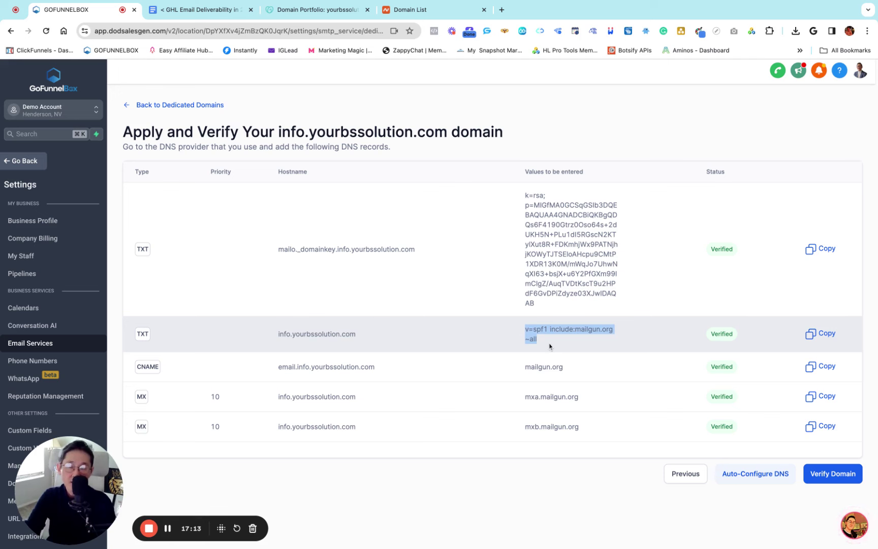
{"action": "left_click", "coordinate": [209, 9]}
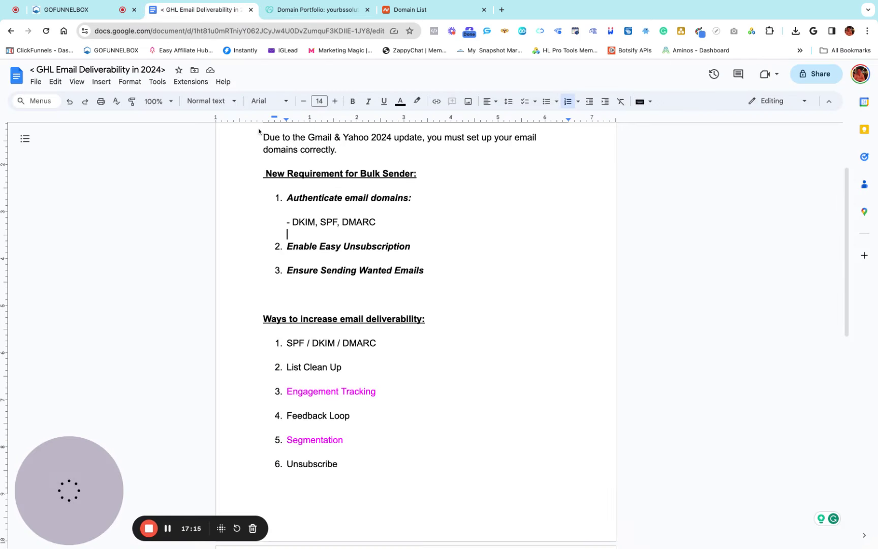
Highlight SPF and DKIM in the notes, then select the DKIM TXT value in GoFunnelBox
{"action": "left_click_drag", "start_coordinate": [339, 223], "coordinate": [321, 223]}
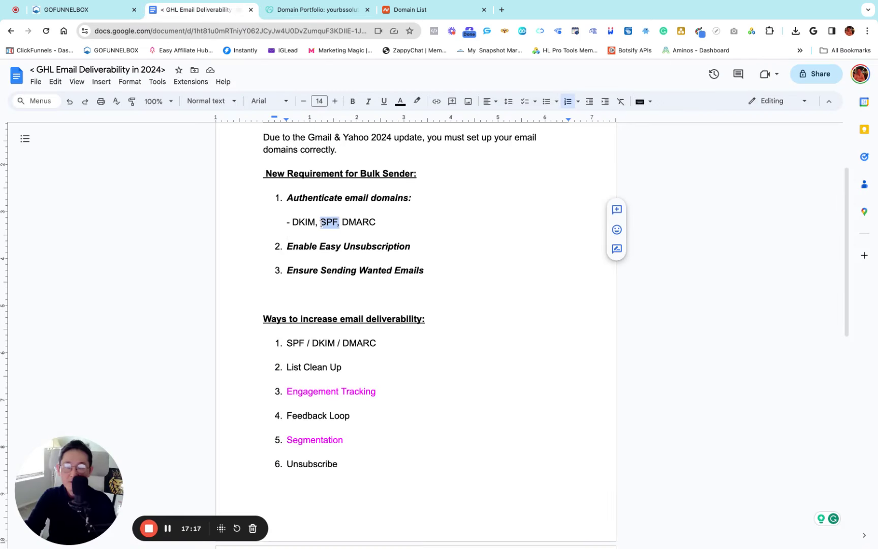
{"action": "double_click", "coordinate": [294, 224]}
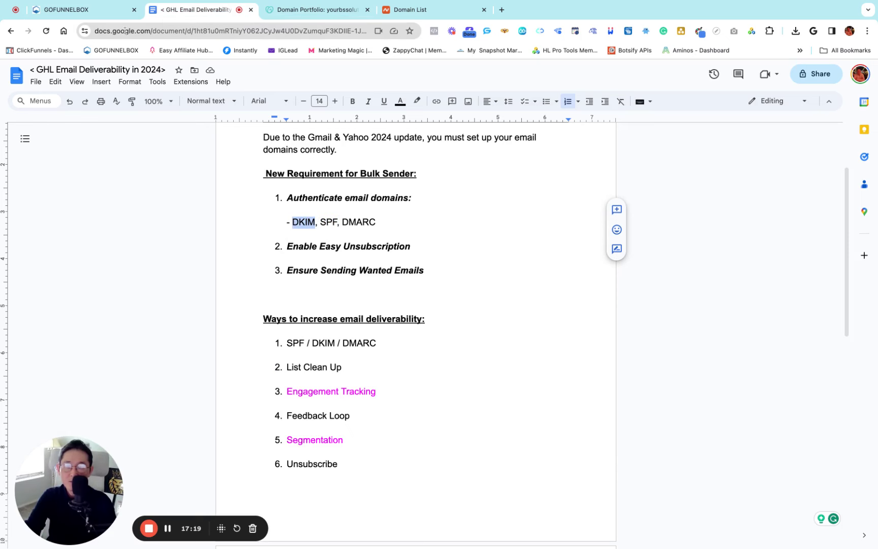
{"action": "left_click", "coordinate": [81, 10]}
{"action": "left_click_drag", "start_coordinate": [525, 195], "coordinate": [535, 305]}
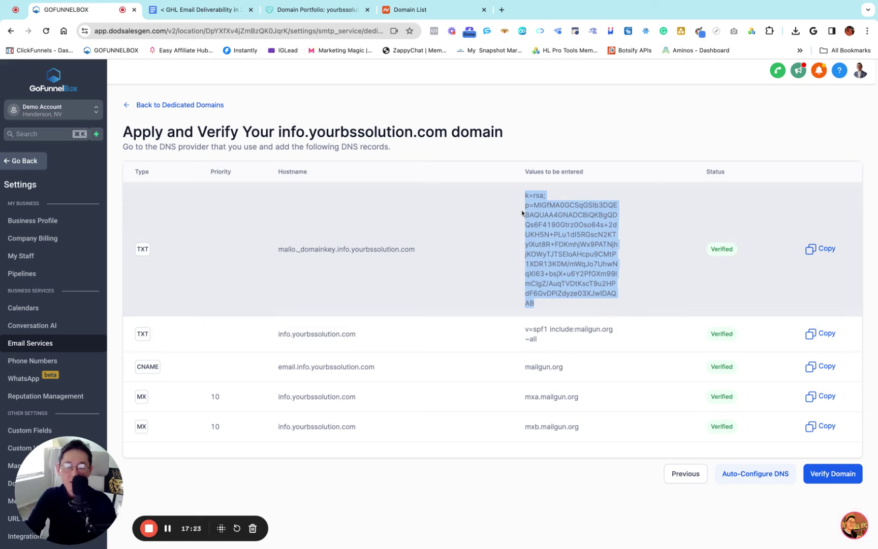
Recheck info.yourbssolution.com's DNS records via Verify domain, then visit GoDaddy and open a new tab
{"action": "key", "text": "super+bracketleft"}
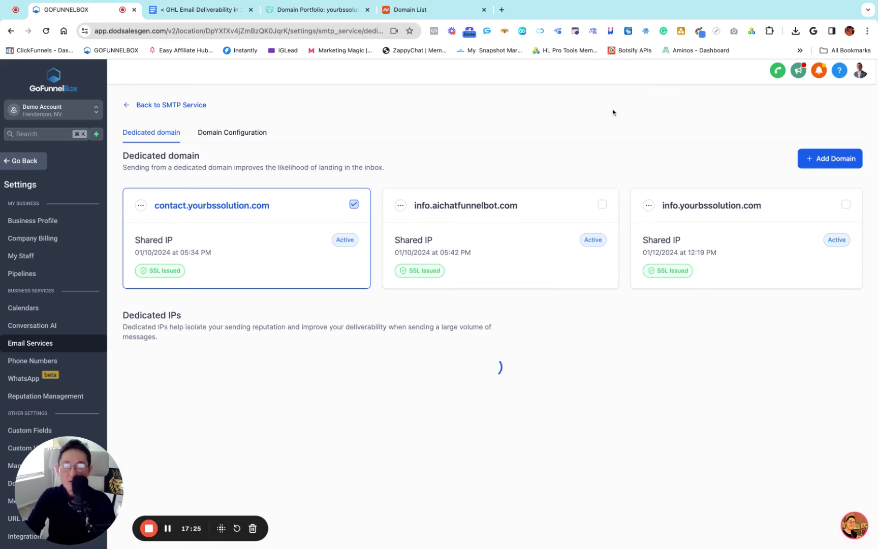
{"action": "left_click", "coordinate": [649, 206]}
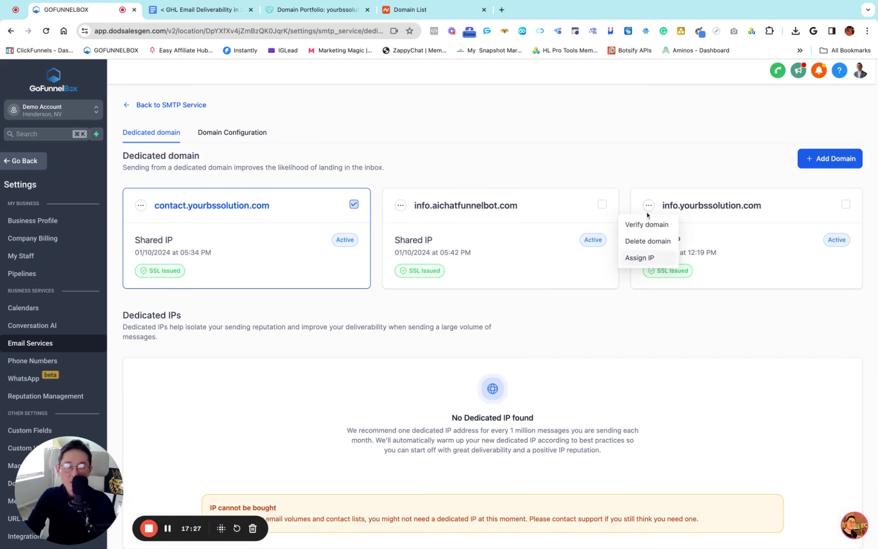
{"action": "left_click", "coordinate": [653, 224]}
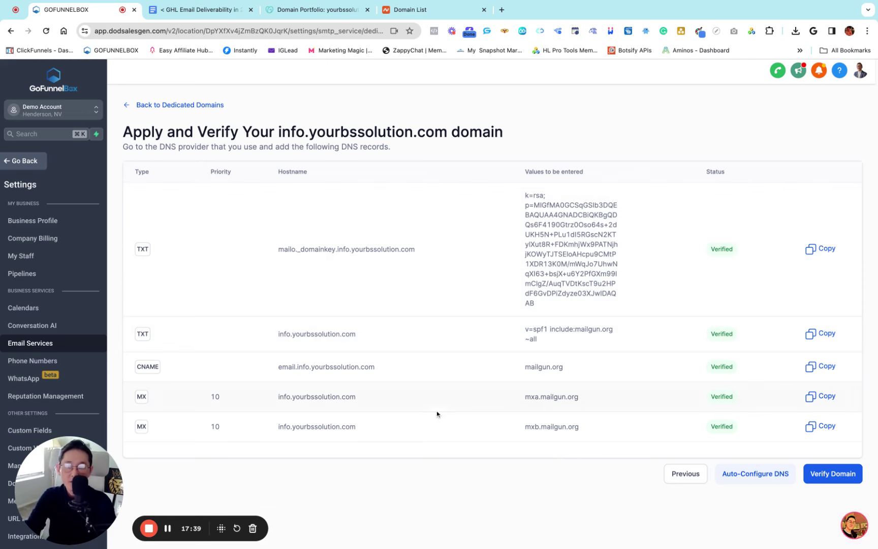
{"action": "left_click", "coordinate": [155, 108]}
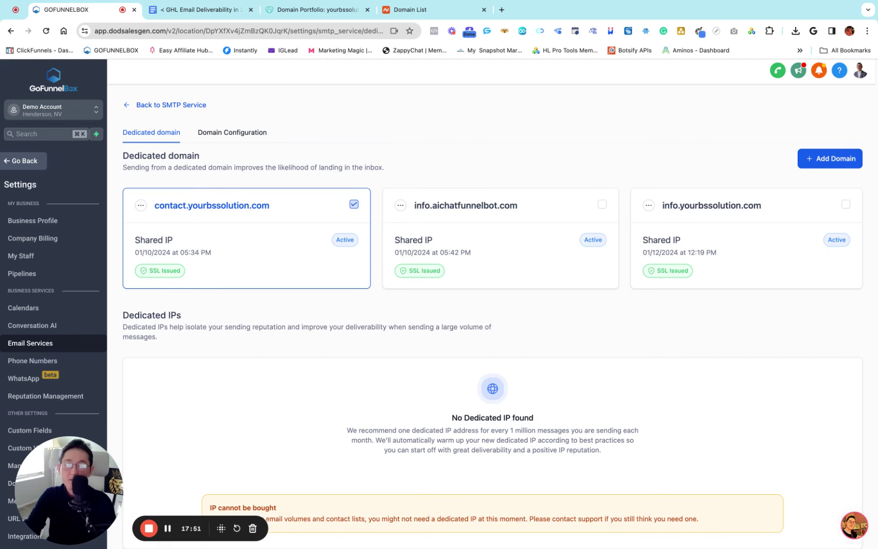
{"action": "left_click", "coordinate": [288, 10]}
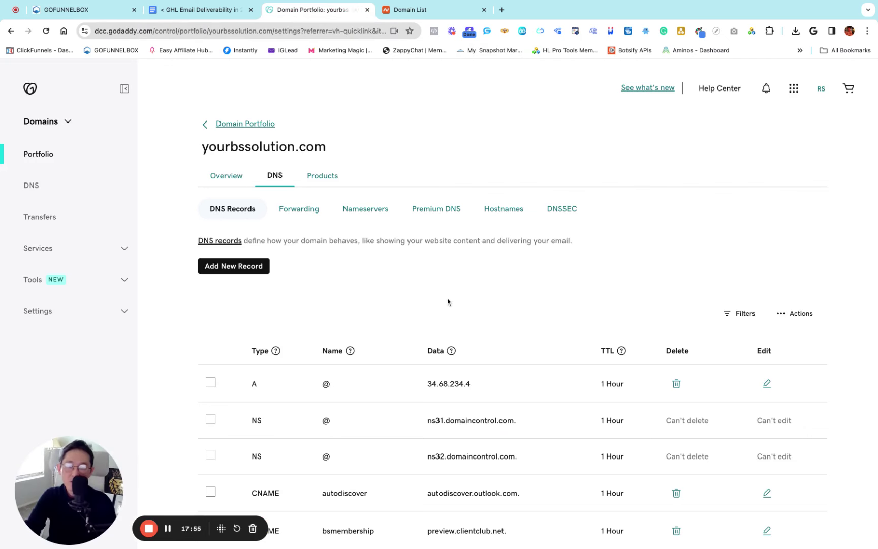
{"action": "left_click", "coordinate": [503, 10]}
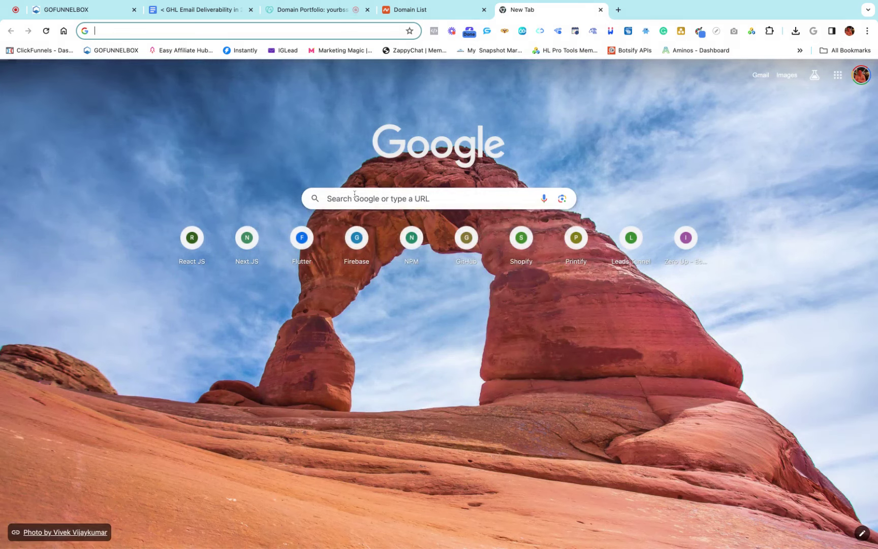
Search Google for easydmarc and open the EasyDMARC website from the results
{"action": "left_click", "coordinate": [354, 196]}
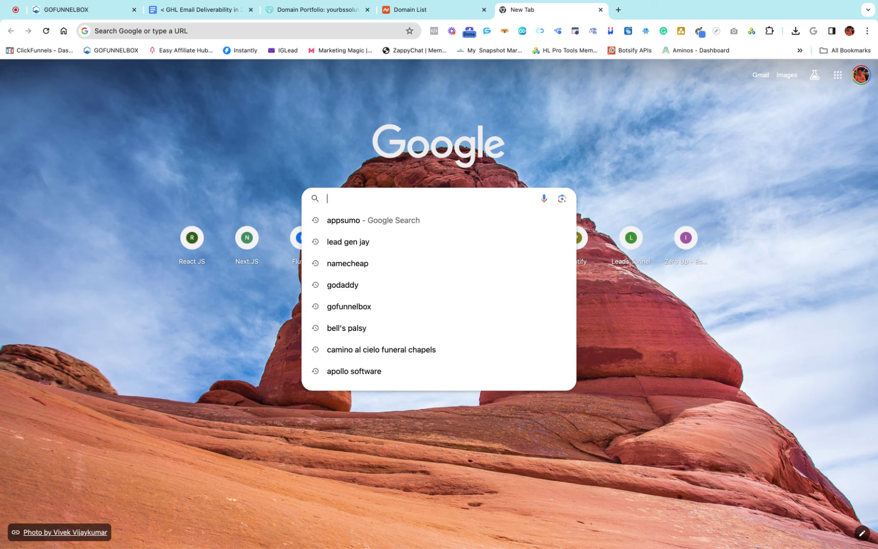
{"action": "type", "text": "easy"}
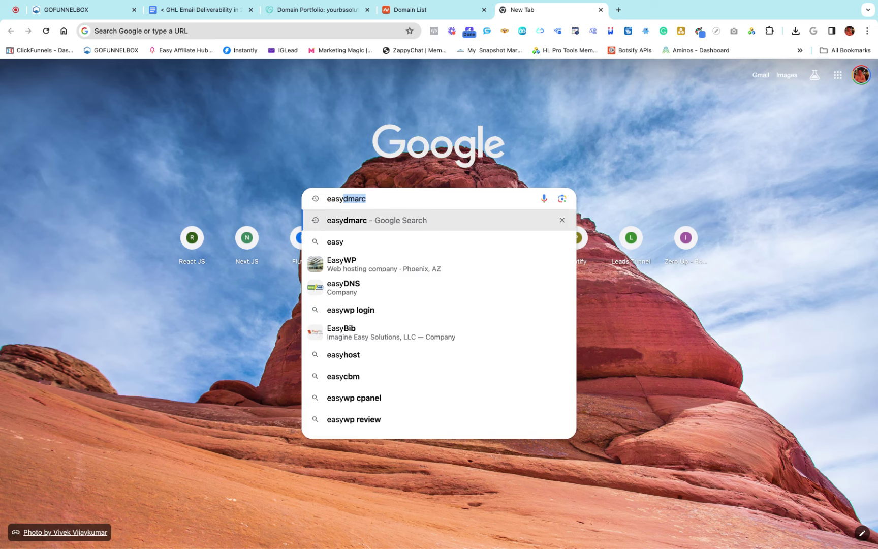
{"action": "type", "text": "dm"}
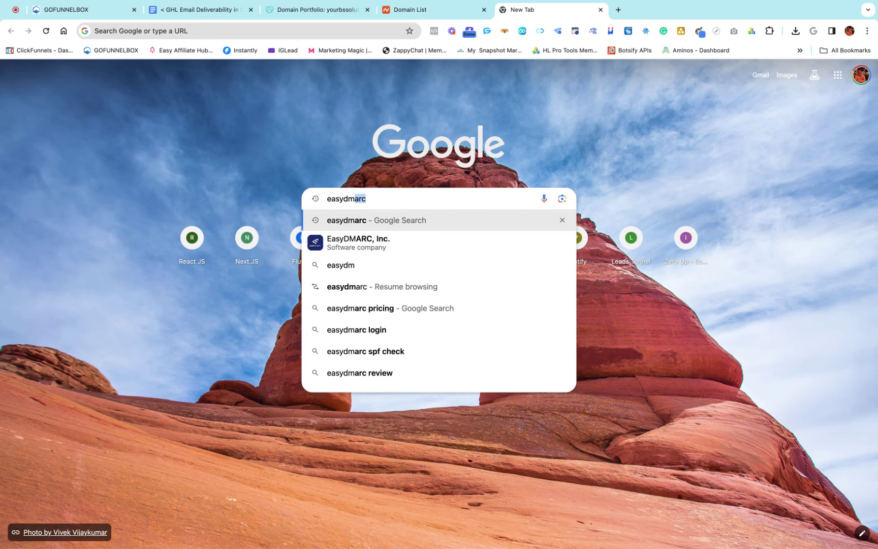
{"action": "type", "text": "arc"}
{"action": "key", "text": "Return"}
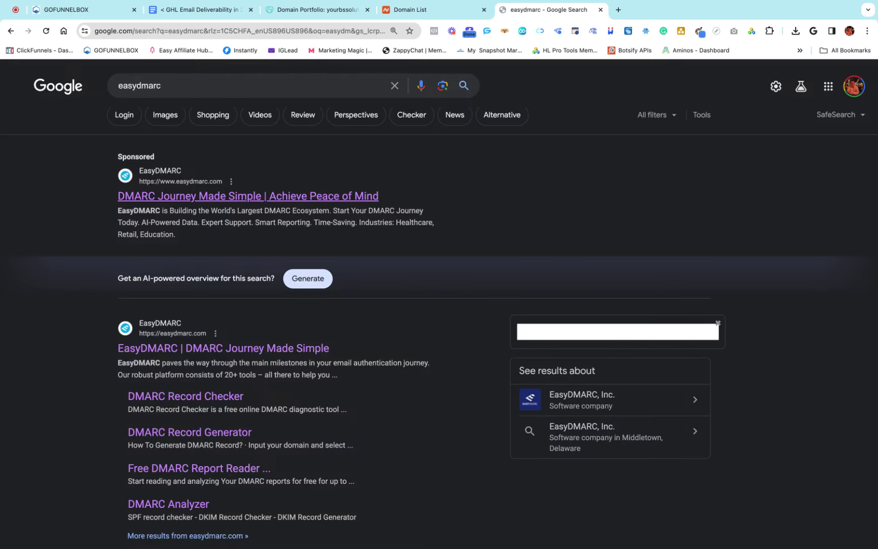
{"action": "scroll", "coordinate": [243, 212], "scroll_direction": "down", "scroll_amount": 3}
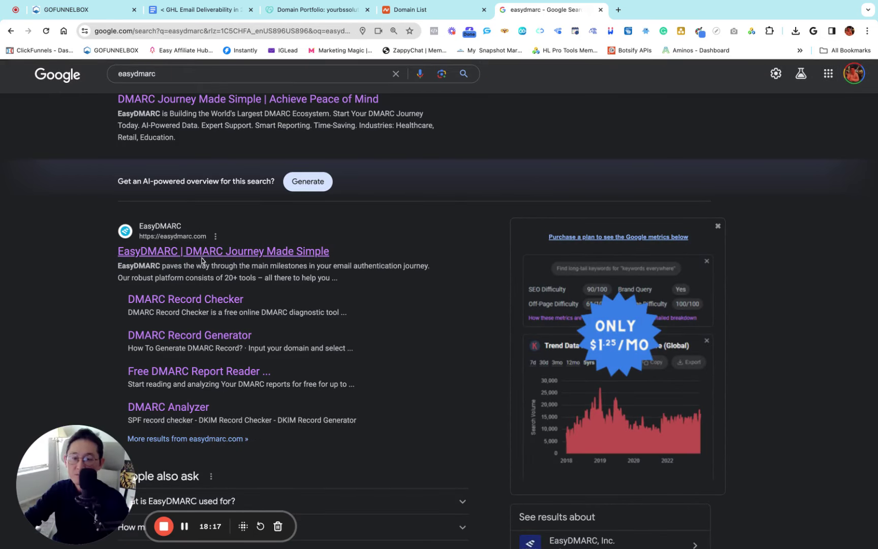
{"action": "left_click", "coordinate": [202, 259]}
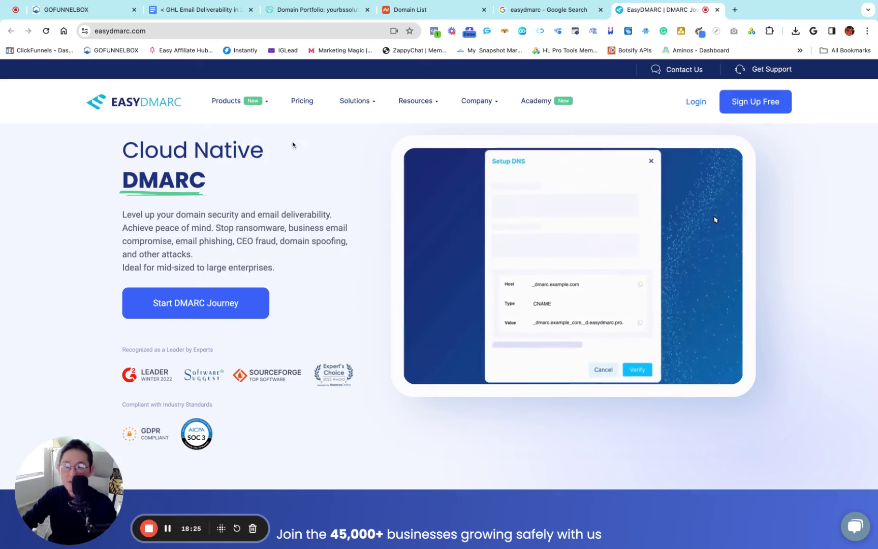
Open the DMARC Record Generator from EasyDMARC's Products menu
{"action": "mouse_move", "coordinate": [230, 106]}
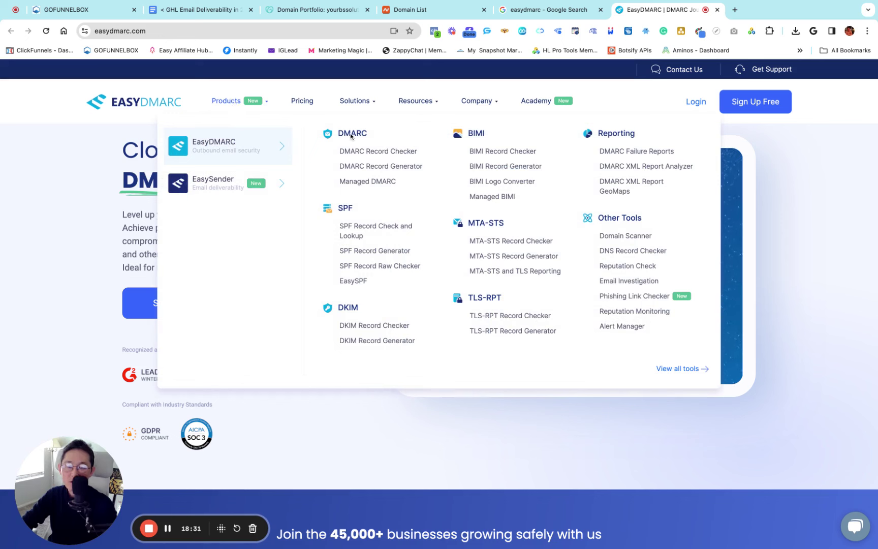
{"action": "left_click", "coordinate": [378, 168]}
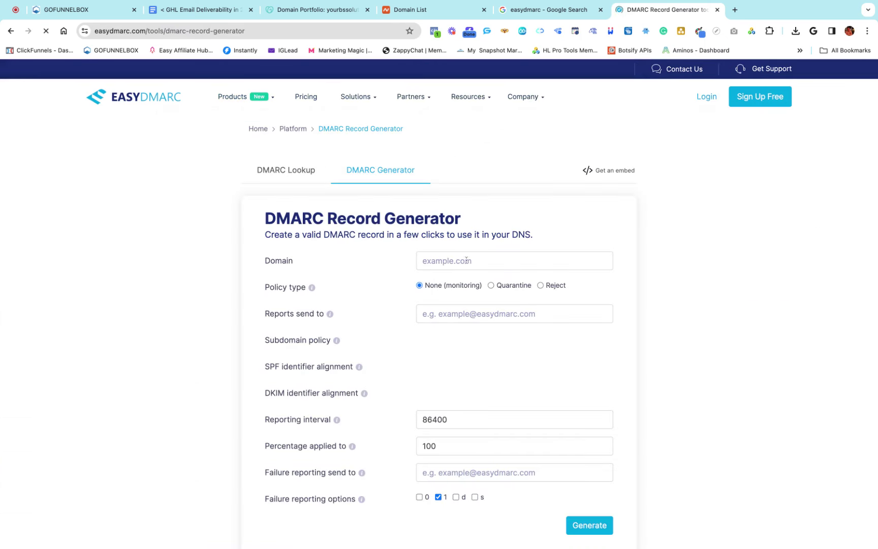
{"action": "scroll", "coordinate": [510, 265], "scroll_direction": "down", "scroll_amount": 2}
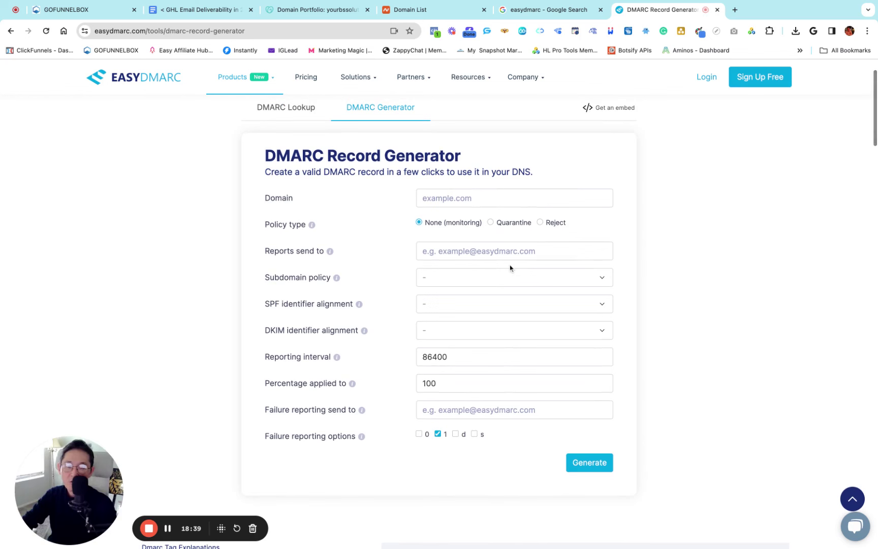
{"action": "scroll", "coordinate": [511, 268], "scroll_direction": "up", "scroll_amount": 1}
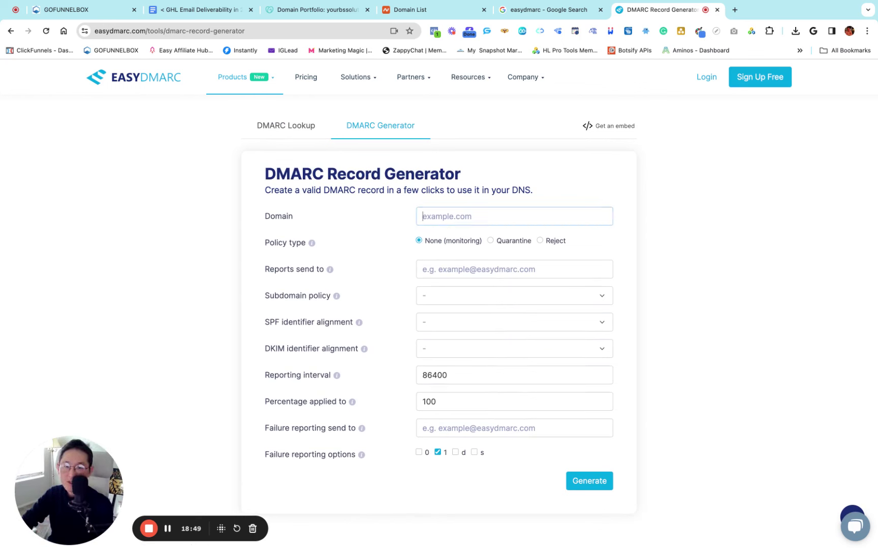
Enter info.yourbssolution.com as the domain in EasyDMARC's DMARC record generator
{"action": "type", "text": "info"}
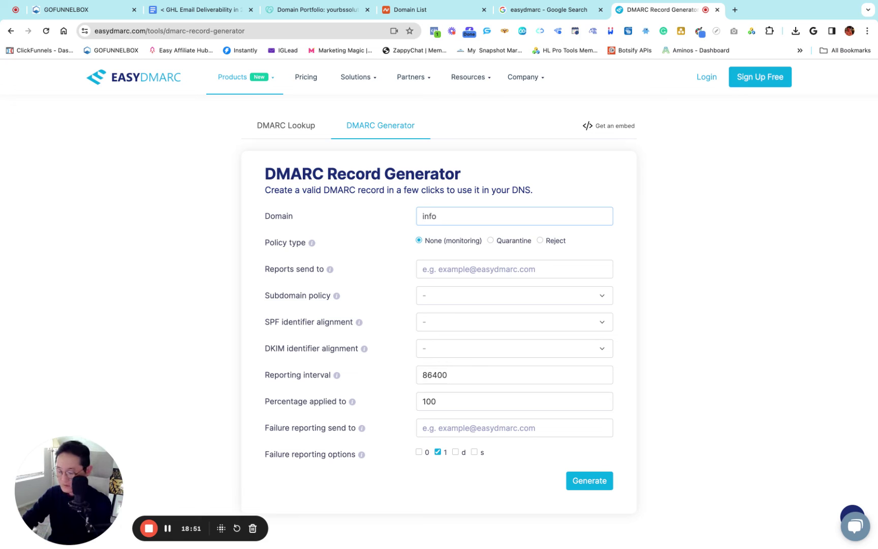
{"action": "key", "text": "BackSpace"}
{"action": "key", "text": "BackSpace"}
{"action": "key", "text": "BackSpace"}
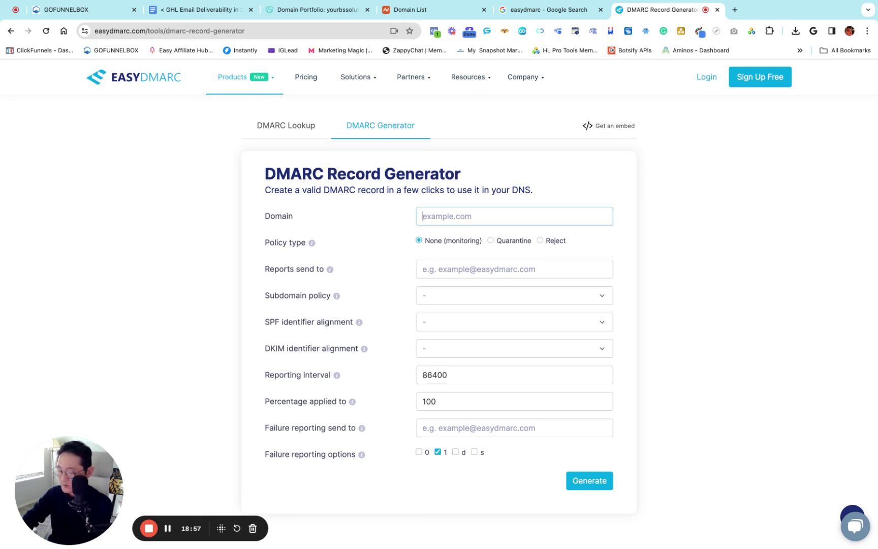
{"action": "type", "text": "info"}
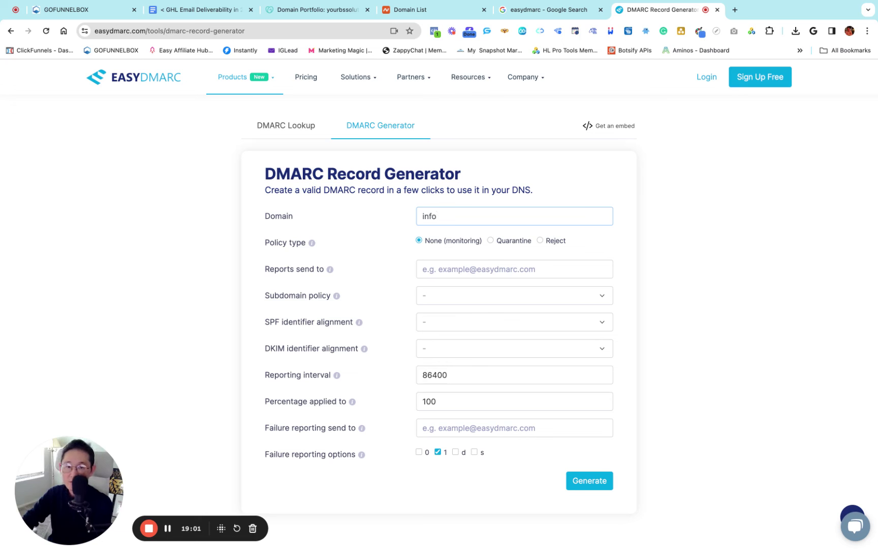
{"action": "type", "text": ".yourbssol"}
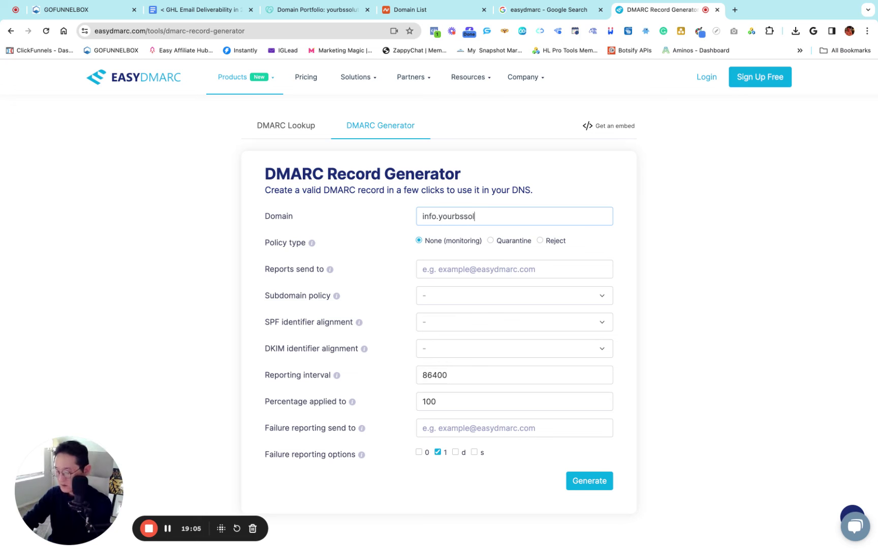
{"action": "type", "text": "ution.com"}
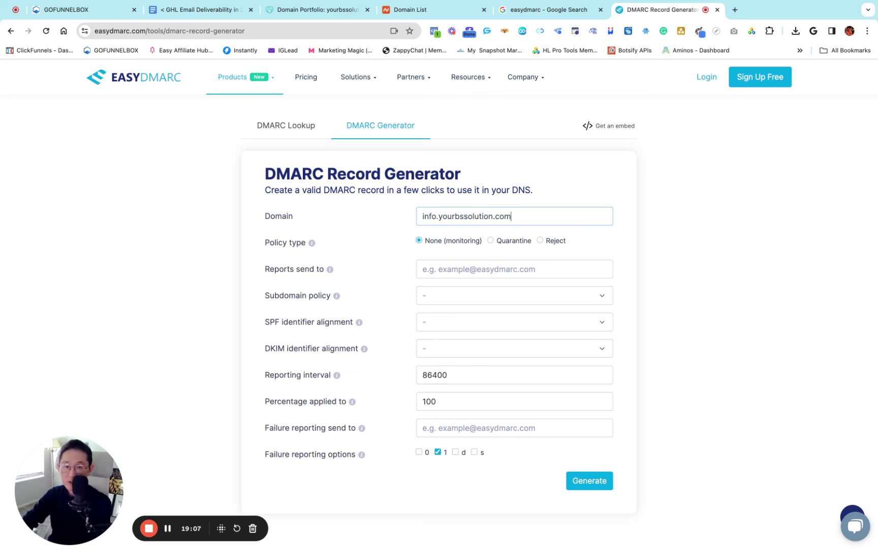
{"action": "left_click", "coordinate": [364, 253]}
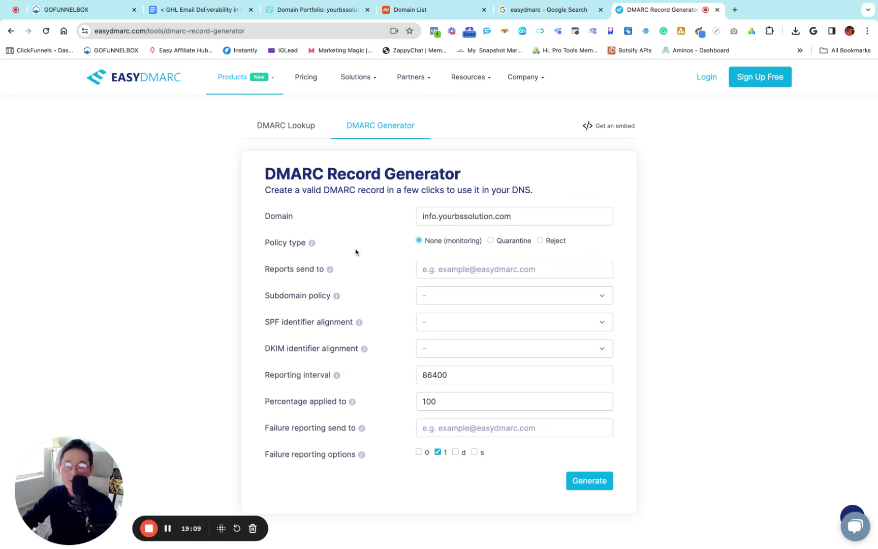
{"action": "left_click", "coordinate": [440, 217]}
{"action": "key", "text": "shift+Right"}
{"action": "key", "text": "shift+Right"}
{"action": "key", "text": "shift+Right"}
{"action": "key", "text": "shift+Right"}
{"action": "key", "text": "shift+Right"}
{"action": "key", "text": "shift+Right"}
{"action": "key", "text": "shift+Right"}
{"action": "key", "text": "shift+Right"}
{"action": "key", "text": "shift+Right"}
{"action": "key", "text": "shift+Right"}
{"action": "key", "text": "shift+Right"}
{"action": "key", "text": "shift+Right"}
{"action": "key", "text": "shift+Right"}
{"action": "key", "text": "shift+Right"}
{"action": "key", "text": "shift+Right"}
{"action": "key", "text": "shift+Right"}
{"action": "key", "text": "shift+Right"}
{"action": "key", "text": "shift+Right"}
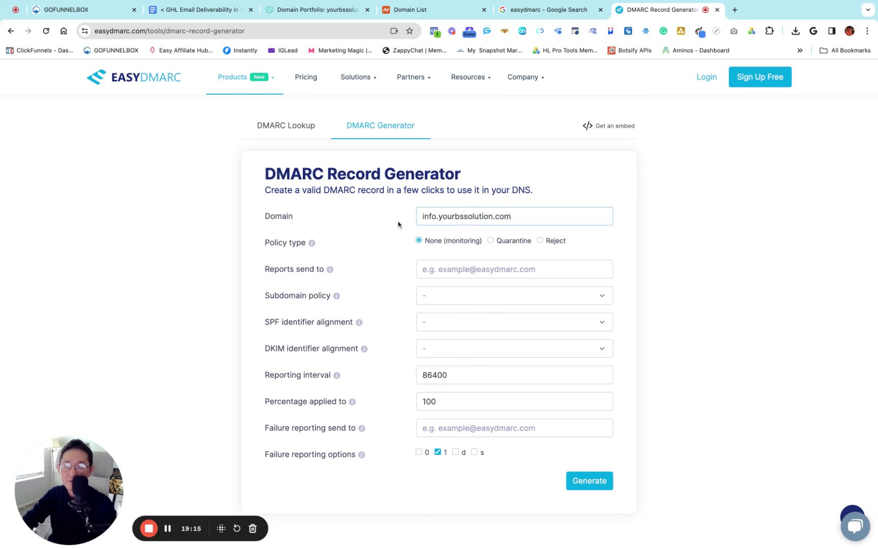
{"action": "key", "text": "Right"}
{"action": "key", "text": "shift+Right"}
{"action": "key", "text": "shift+Right"}
{"action": "key", "text": "shift+Right"}
{"action": "key", "text": "shift+Right"}
{"action": "key", "text": "shift+Right"}
{"action": "key", "text": "shift+Right"}
{"action": "key", "text": "shift+Right"}
{"action": "key", "text": "shift+Right"}
{"action": "key", "text": "shift+Right"}
{"action": "key", "text": "shift+Right"}
{"action": "key", "text": "shift+Right"}
{"action": "key", "text": "shift+Right"}
{"action": "key", "text": "shift+Right"}
{"action": "key", "text": "shift+Right"}
{"action": "key", "text": "shift+Right"}
{"action": "key", "text": "shift+Right"}
{"action": "key", "text": "shift+Right"}
{"action": "key", "text": "shift+Right"}
{"action": "key", "text": "shift+Right"}
{"action": "key", "text": "shift+Right"}
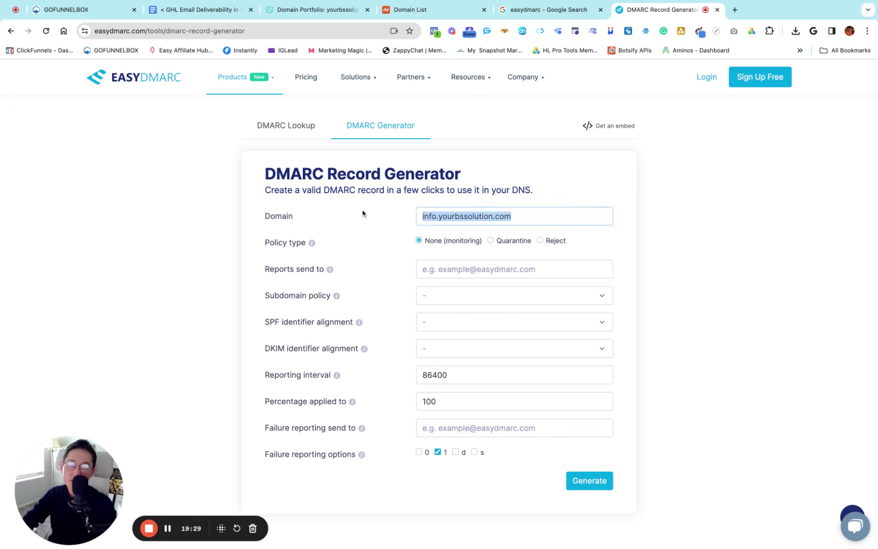
{"action": "left_click", "coordinate": [510, 173]}
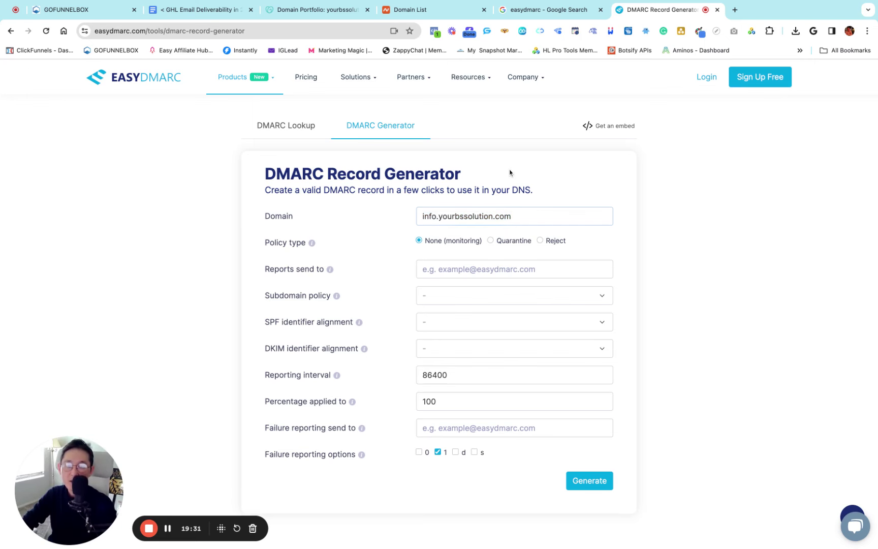
{"action": "left_click", "coordinate": [66, 10]}
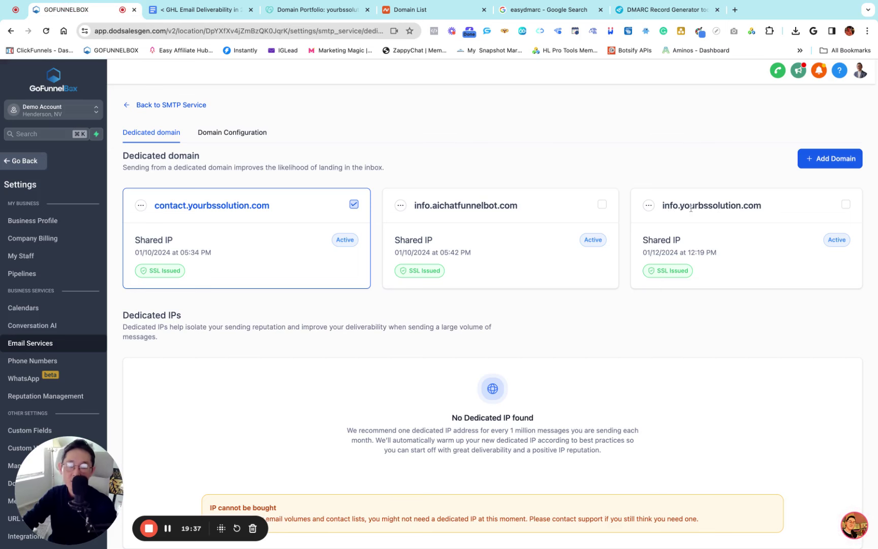
{"action": "left_click", "coordinate": [661, 9]}
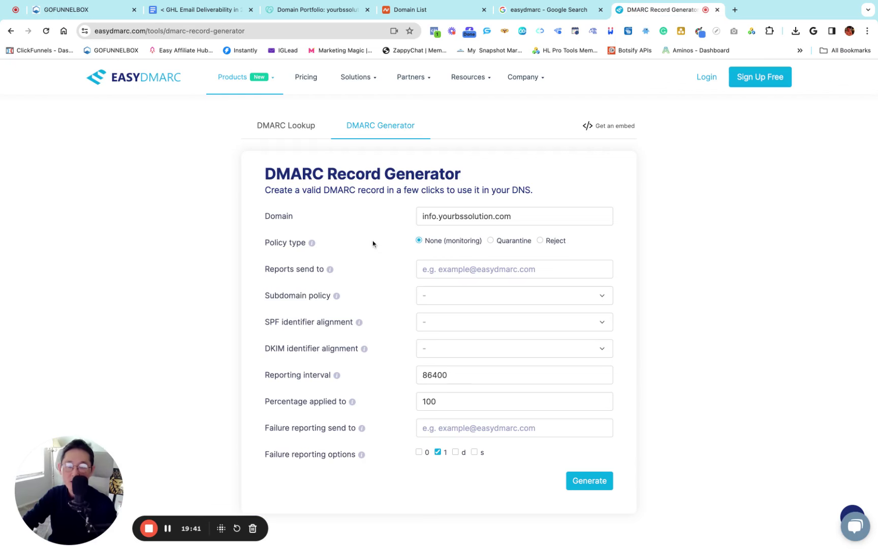
Fill both the aggregate and failure report recipients with the domain's reporting e-mail
{"action": "scroll", "coordinate": [360, 237], "scroll_direction": "down", "scroll_amount": 1}
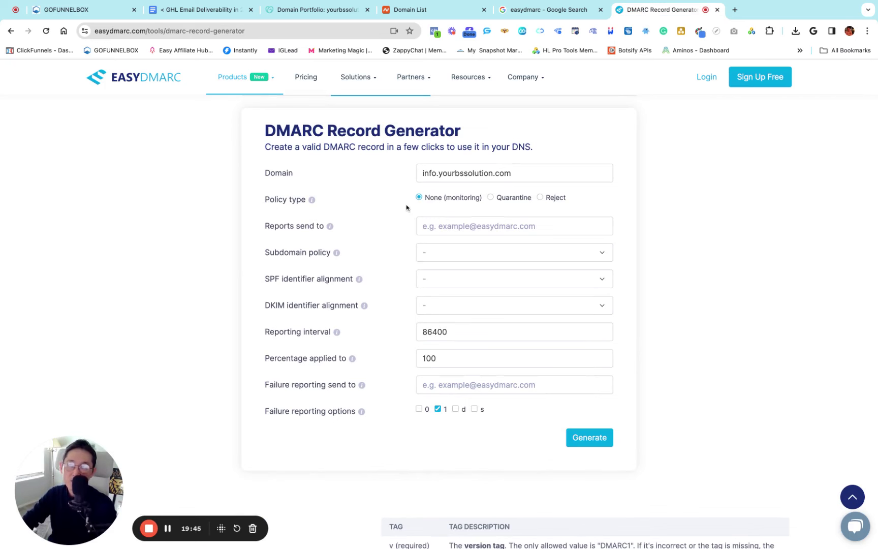
{"action": "scroll", "coordinate": [406, 207], "scroll_direction": "up", "scroll_amount": 1}
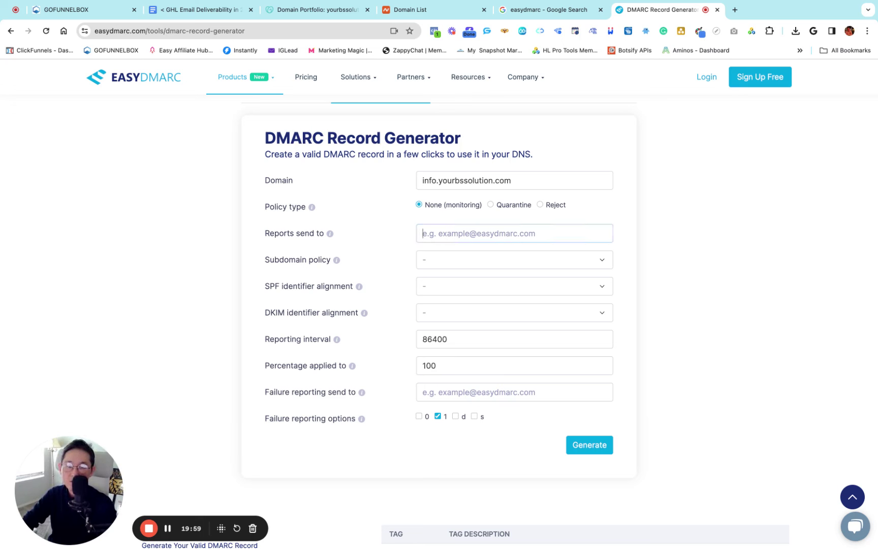
{"action": "key", "text": "Down"}
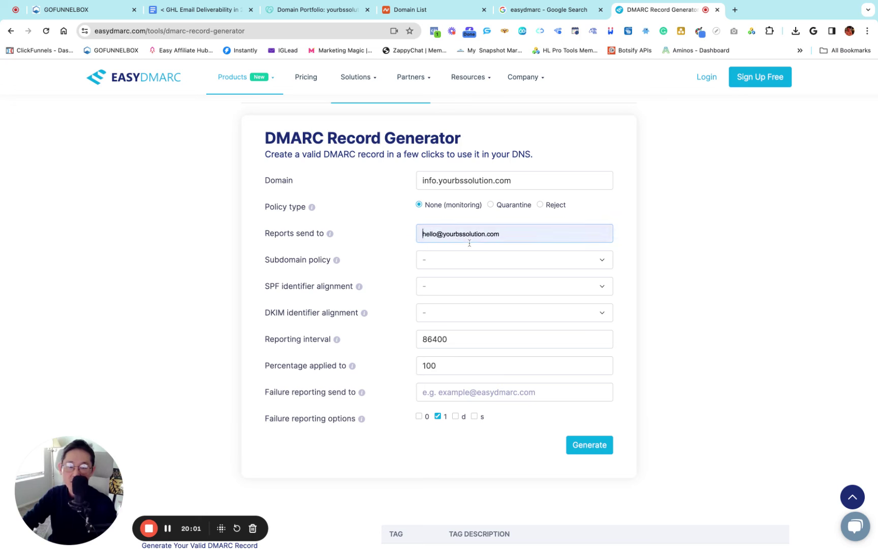
{"action": "key", "text": "Return"}
{"action": "key", "text": "shift+Left"}
{"action": "key", "text": "shift+Left"}
{"action": "key", "text": "shift+Left"}
{"action": "key", "text": "shift+Left"}
{"action": "key", "text": "shift+Left"}
{"action": "key", "text": "shift+Left"}
{"action": "key", "text": "shift+Left"}
{"action": "key", "text": "shift+Left"}
{"action": "key", "text": "shift+Left"}
{"action": "key", "text": "shift+Left"}
{"action": "key", "text": "shift+Left"}
{"action": "key", "text": "shift+Left"}
{"action": "key", "text": "shift+Left"}
{"action": "key", "text": "shift+Left"}
{"action": "key", "text": "shift+Left"}
{"action": "key", "text": "shift+Left"}
{"action": "key", "text": "shift+Left"}
{"action": "key", "text": "shift+Left"}
{"action": "key", "text": "shift+Left"}
{"action": "key", "text": "shift+Left"}
{"action": "key", "text": "super+c"}
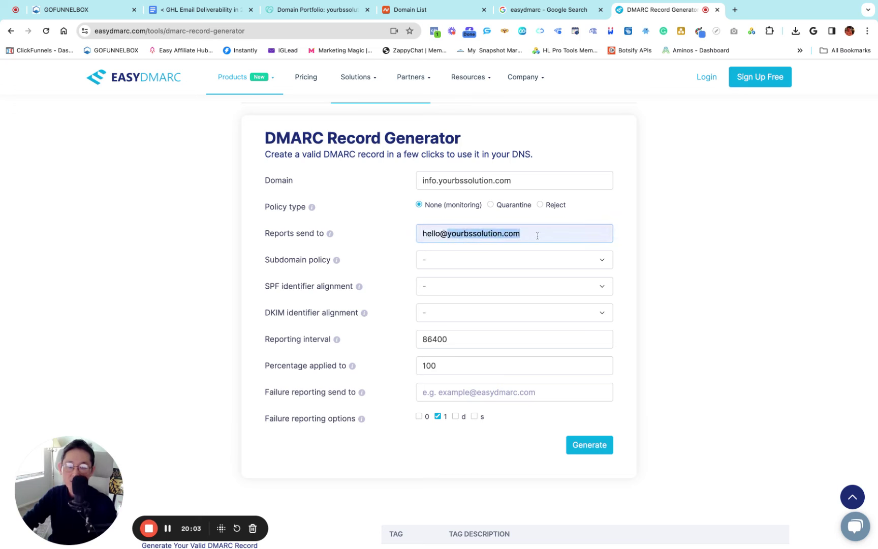
{"action": "left_click", "coordinate": [403, 237]}
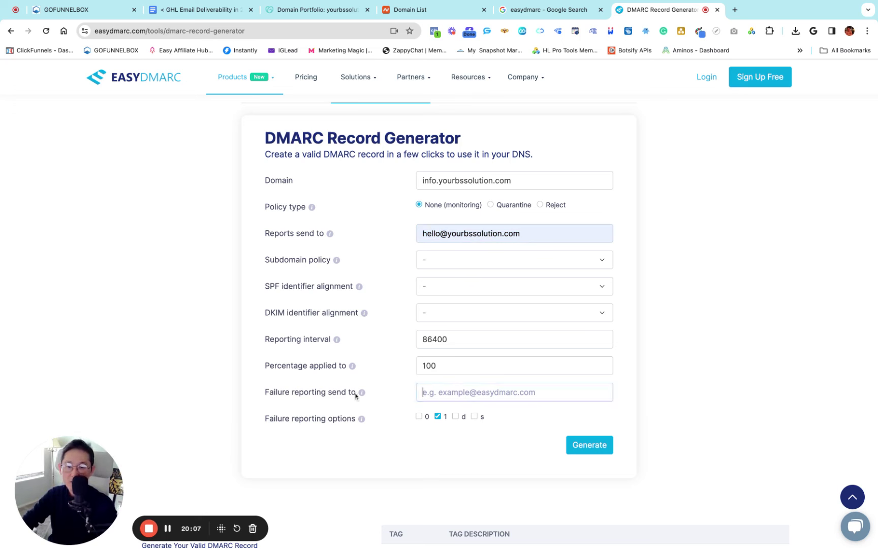
{"action": "key", "text": "super+v"}
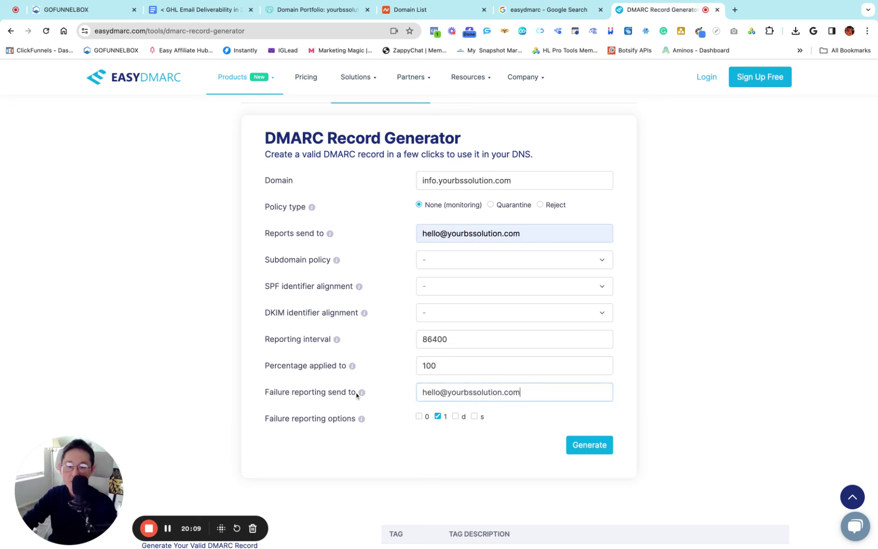
Set subdomain policy to none (monitoring) and both SPF and DKIM alignment to Relaxed
{"action": "left_click", "coordinate": [441, 262]}
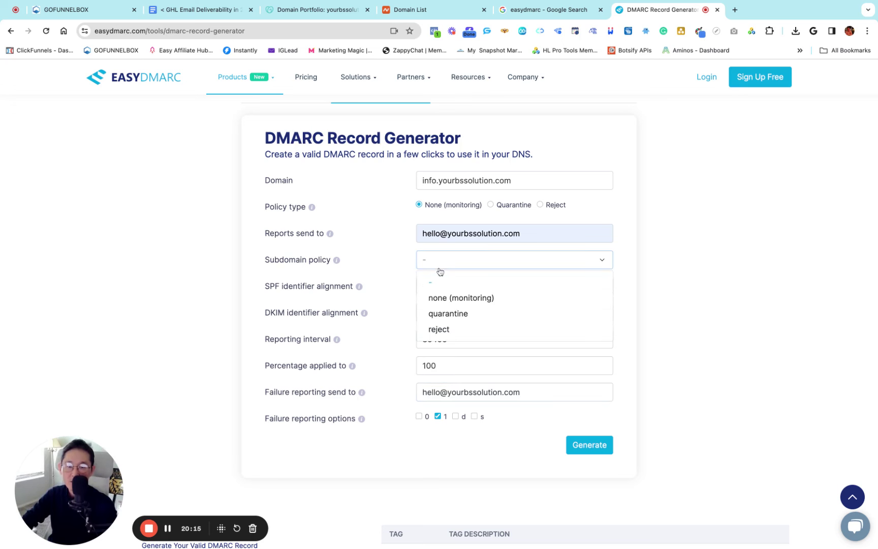
{"action": "left_click", "coordinate": [451, 299]}
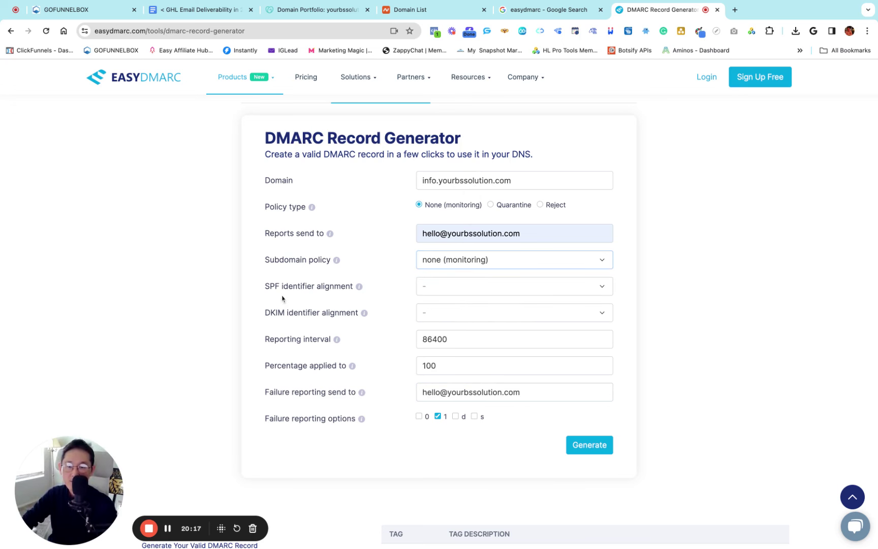
{"action": "left_click", "coordinate": [432, 287]}
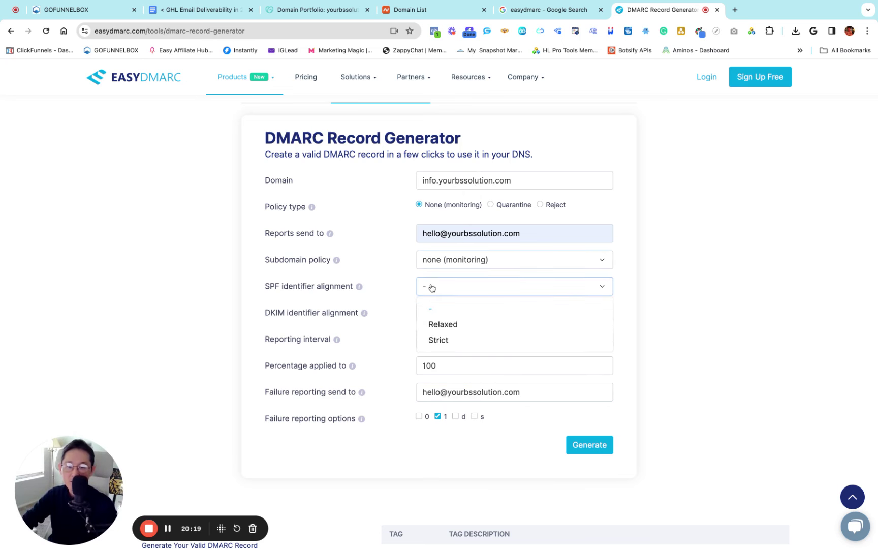
{"action": "left_click", "coordinate": [445, 325]}
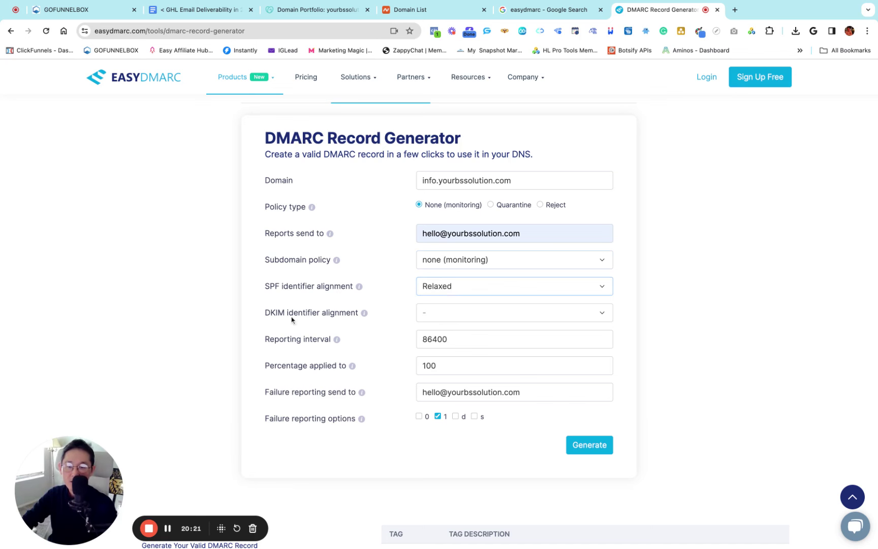
{"action": "left_click", "coordinate": [442, 313]}
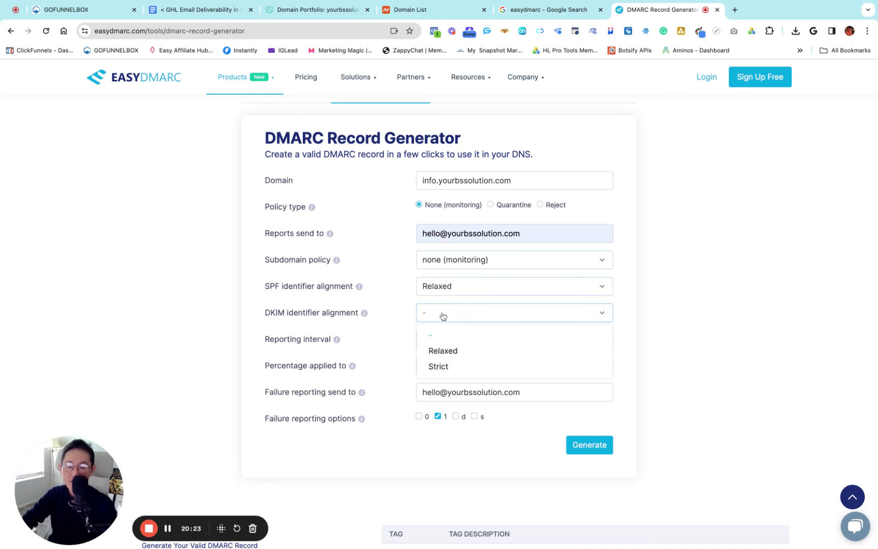
{"action": "left_click", "coordinate": [443, 352]}
{"action": "scroll", "coordinate": [382, 333], "scroll_direction": "down", "scroll_amount": 1}
{"action": "mouse_move", "coordinate": [444, 402]}
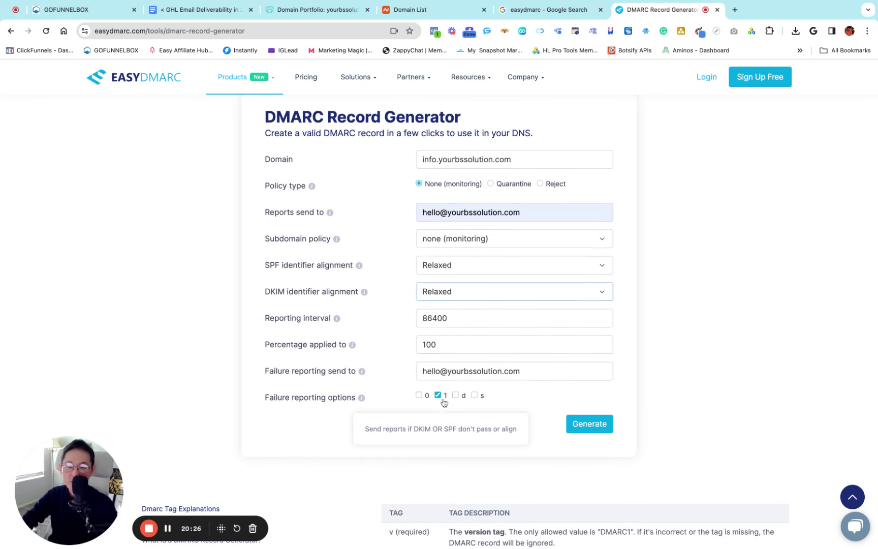
Generate the DMARC TXT record and review its _dmarc.info.yourbssolution.com host name
{"action": "left_click", "coordinate": [593, 425]}
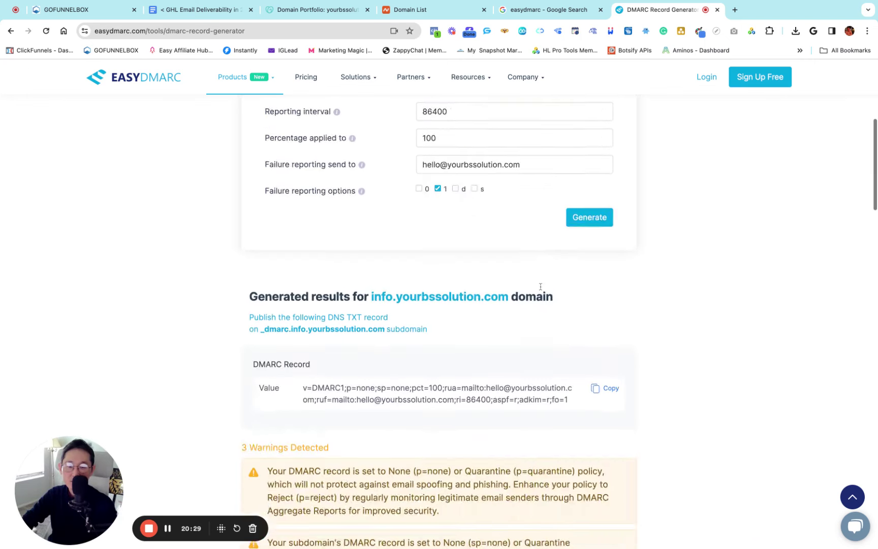
{"action": "scroll", "coordinate": [454, 252], "scroll_direction": "up", "scroll_amount": 2}
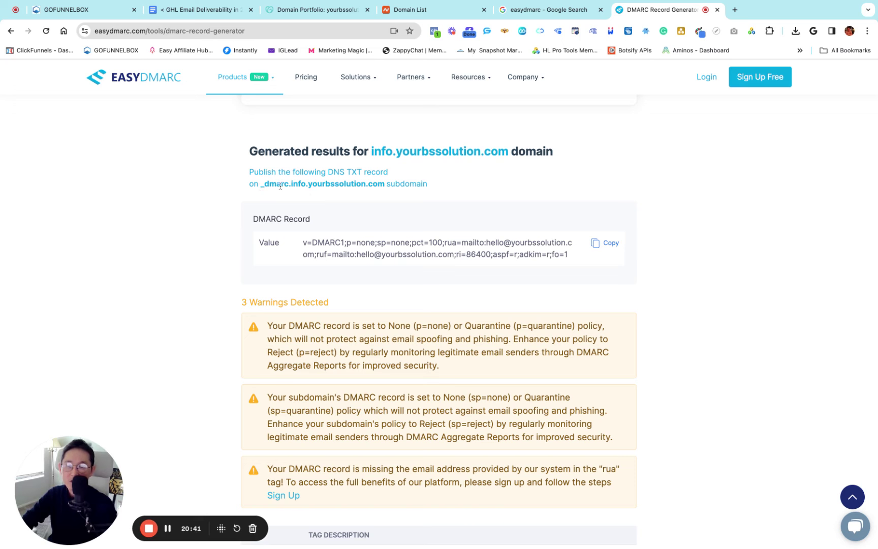
{"action": "left_click_drag", "start_coordinate": [269, 184], "coordinate": [289, 185]}
{"action": "left_click", "coordinate": [300, 200]}
{"action": "scroll", "coordinate": [300, 201], "scroll_direction": "up", "scroll_amount": 8}
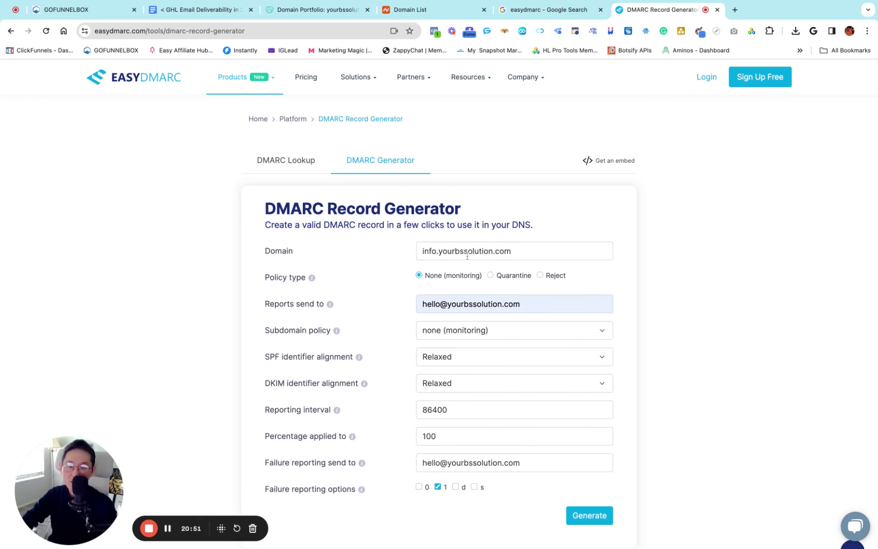
{"action": "scroll", "coordinate": [384, 262], "scroll_direction": "down", "scroll_amount": 7}
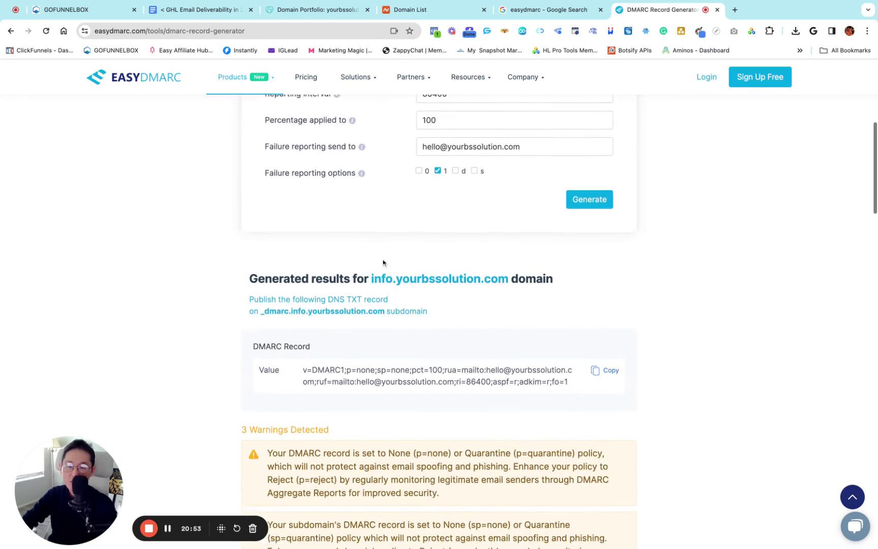
{"action": "left_click_drag", "start_coordinate": [386, 291], "coordinate": [263, 289]}
{"action": "left_click", "coordinate": [287, 306]}
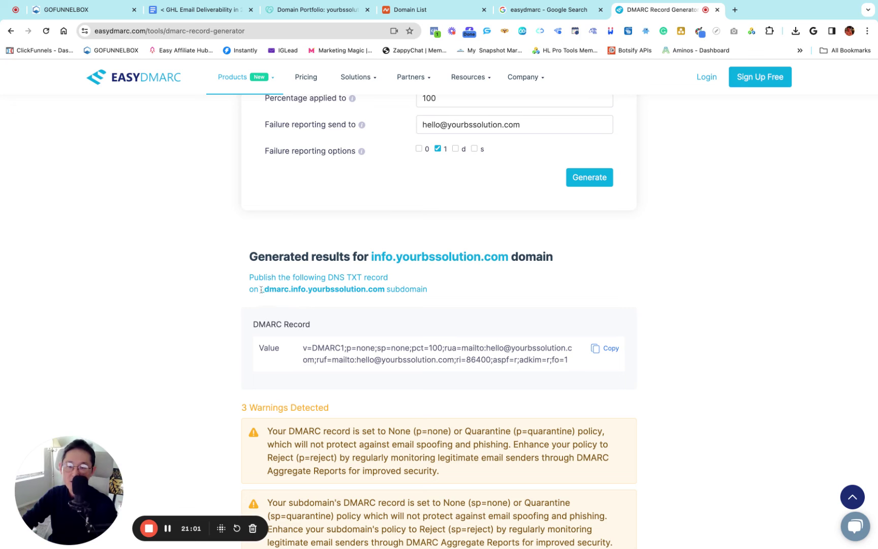
{"action": "left_click_drag", "start_coordinate": [262, 290], "coordinate": [299, 290]}
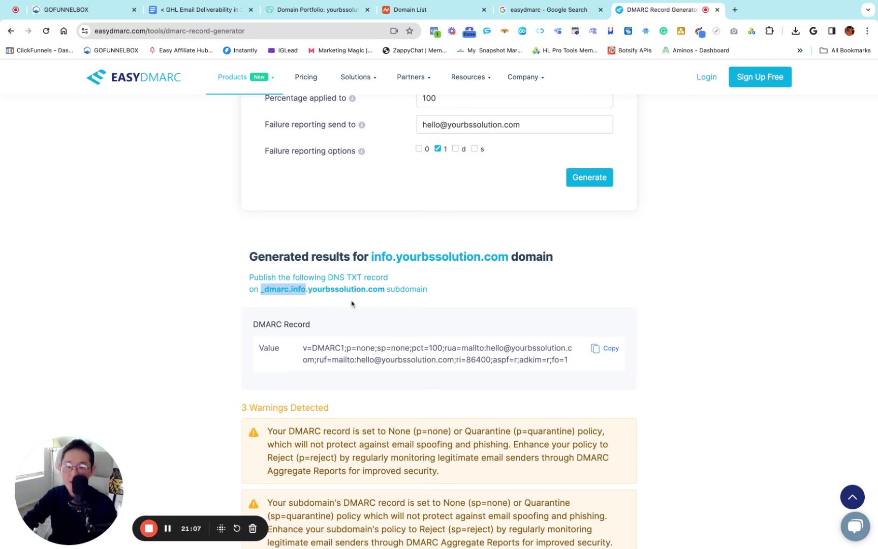
{"action": "left_click", "coordinate": [371, 294]}
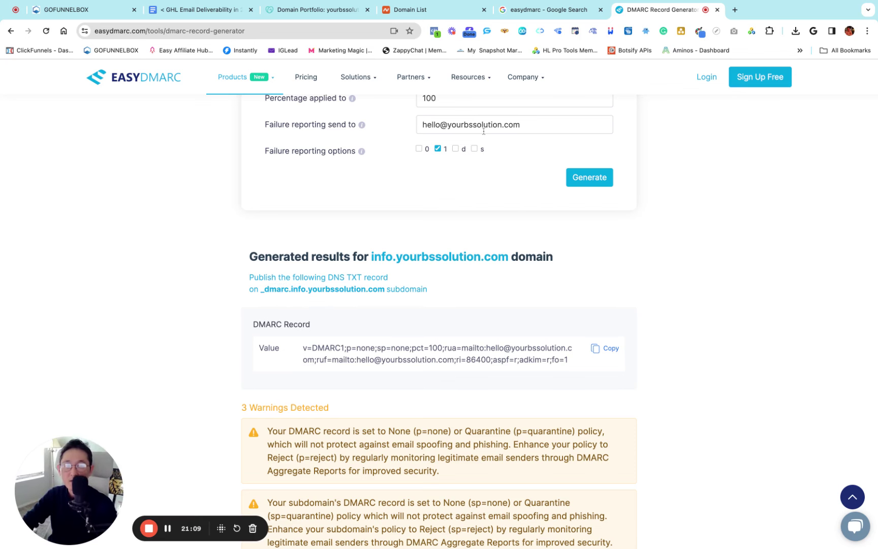
{"action": "left_click", "coordinate": [285, 9]}
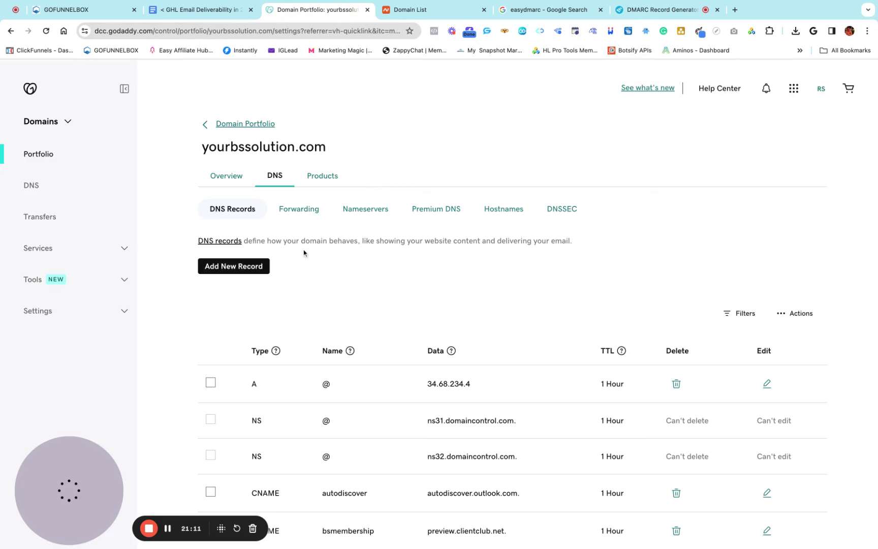
Start a new GoDaddy TXT record named _dmarc.info
{"action": "scroll", "coordinate": [242, 247], "scroll_direction": "down", "scroll_amount": 2}
{"action": "left_click", "coordinate": [233, 215]}
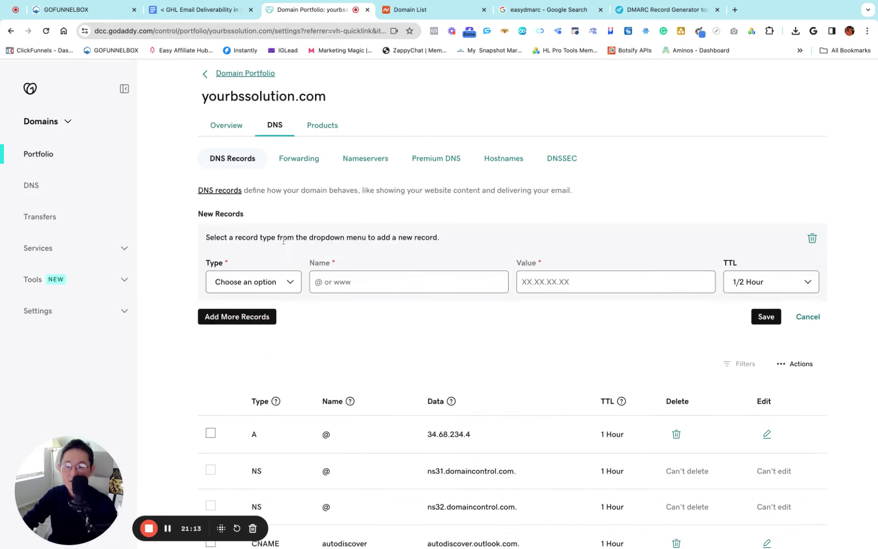
{"action": "left_click", "coordinate": [249, 286]}
{"action": "type", "text": "_dmarc.info"}
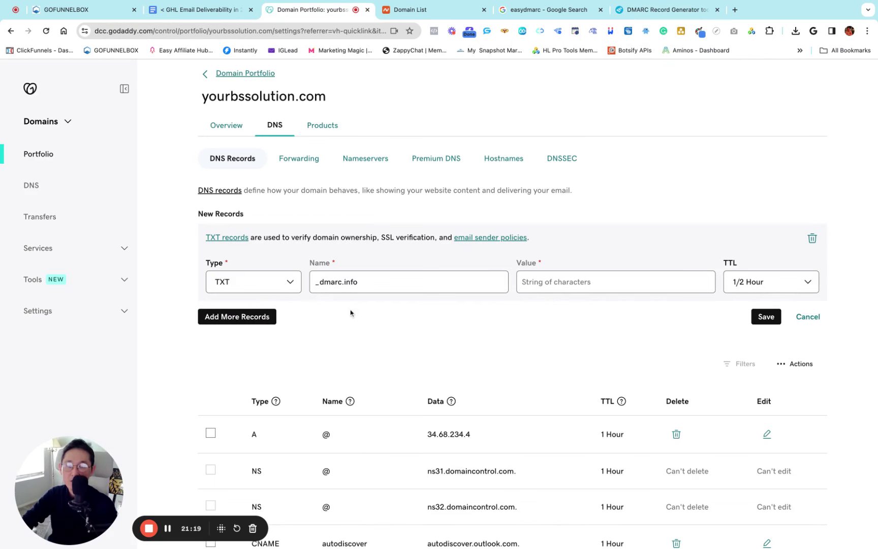
Paste the generated DMARC value v=DMARC1;p=none;sp=none;pct=100, set TTL to 1 Hour, and save
{"action": "left_click", "coordinate": [660, 9]}
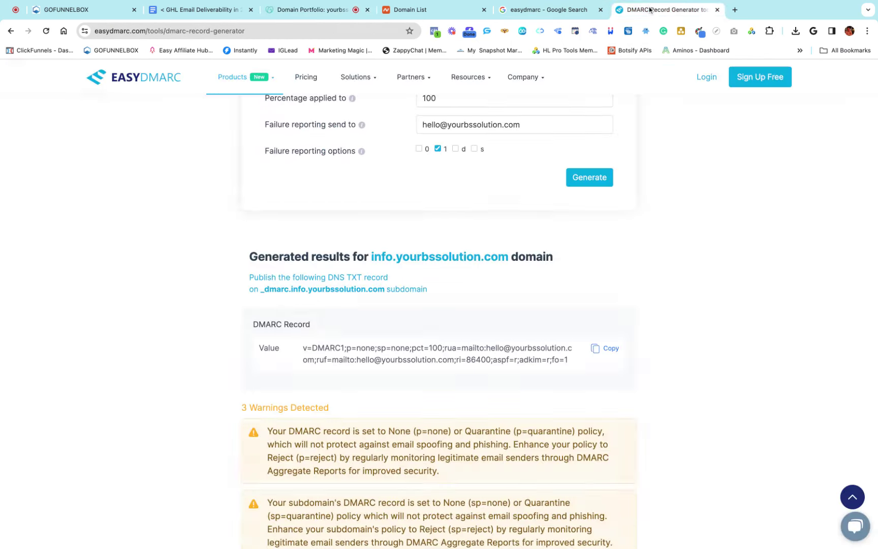
{"action": "left_click_drag", "start_coordinate": [289, 353], "coordinate": [249, 351]}
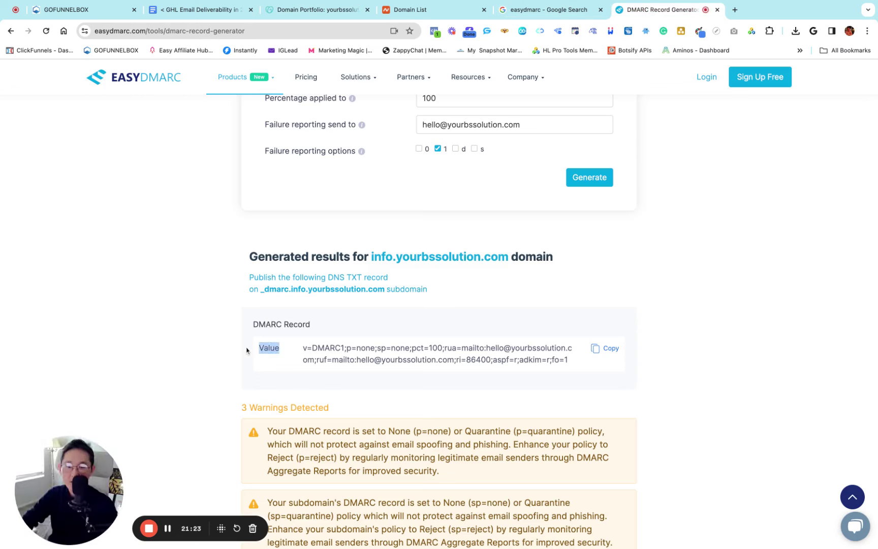
{"action": "left_click", "coordinate": [604, 353]}
{"action": "key", "text": "super+c"}
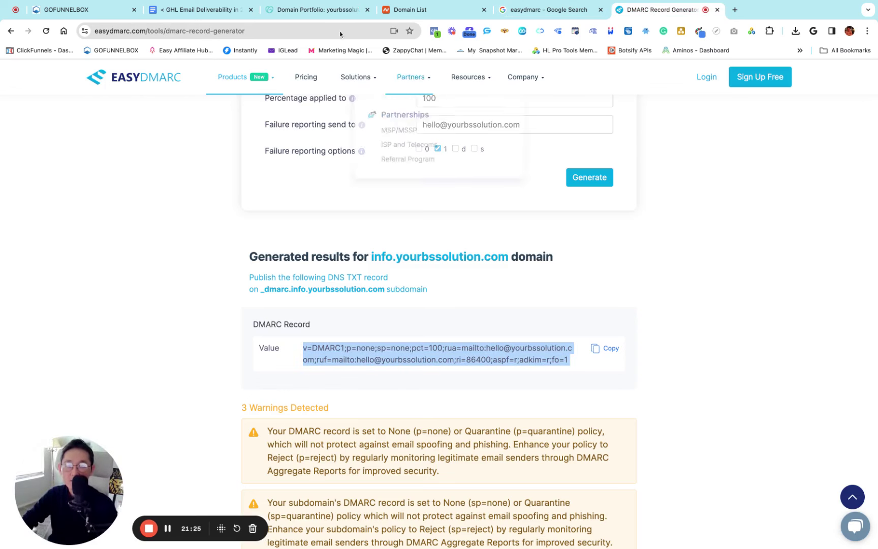
{"action": "left_click", "coordinate": [299, 11]}
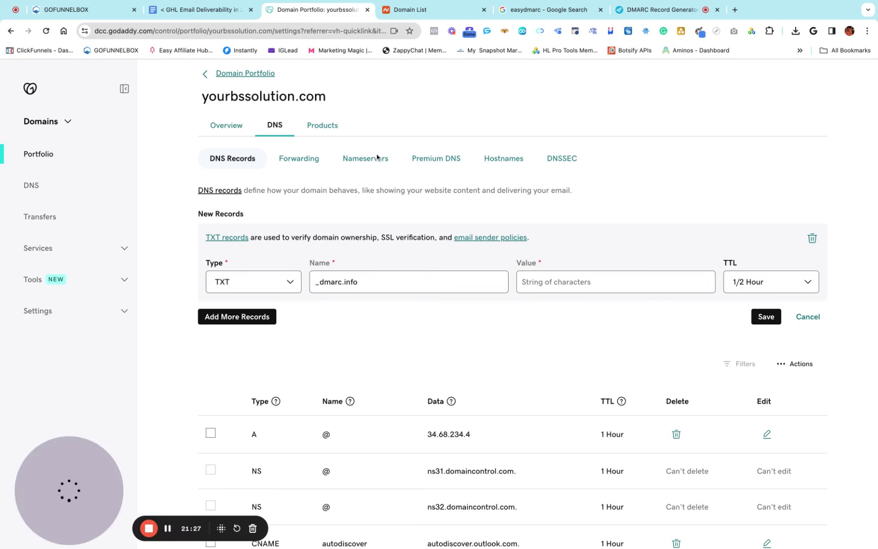
{"action": "left_click", "coordinate": [527, 285]}
{"action": "key", "text": "super+v"}
{"action": "left_click", "coordinate": [745, 289]}
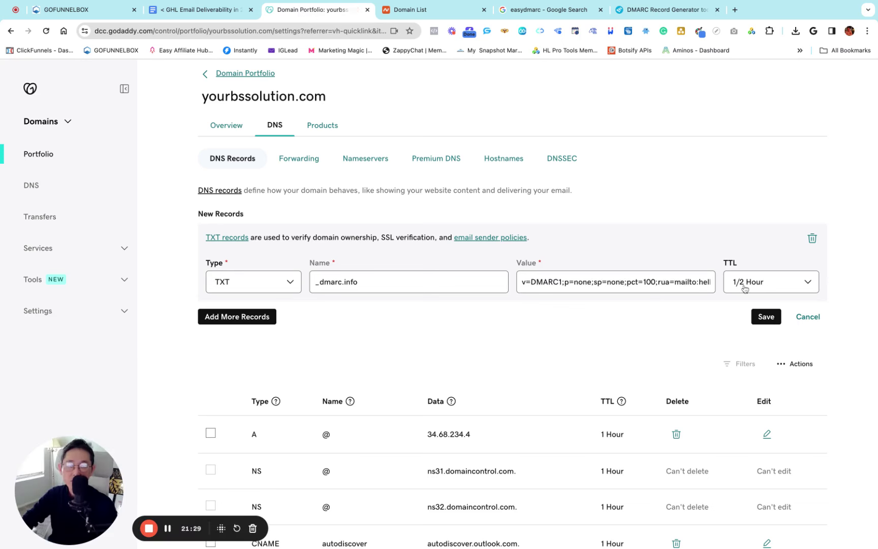
{"action": "left_click", "coordinate": [745, 301]}
{"action": "left_click", "coordinate": [766, 317]}
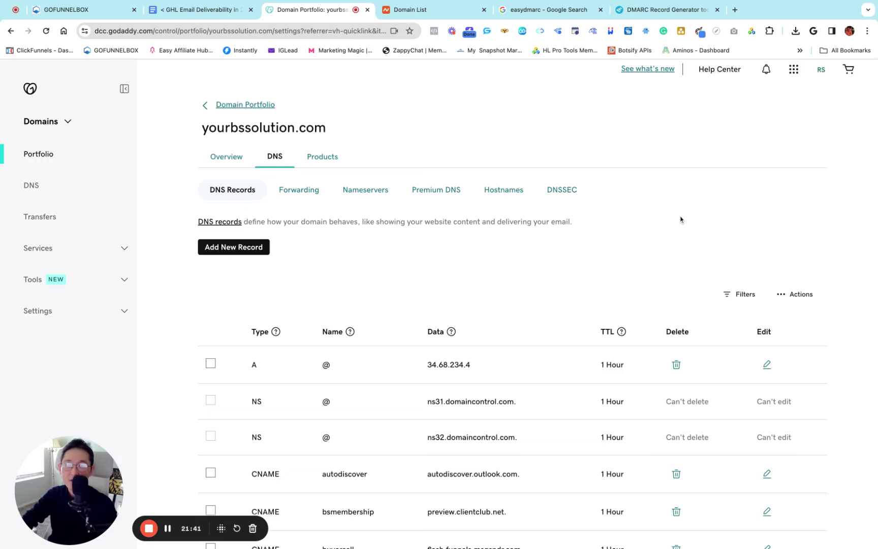
{"action": "left_click", "coordinate": [601, 9]}
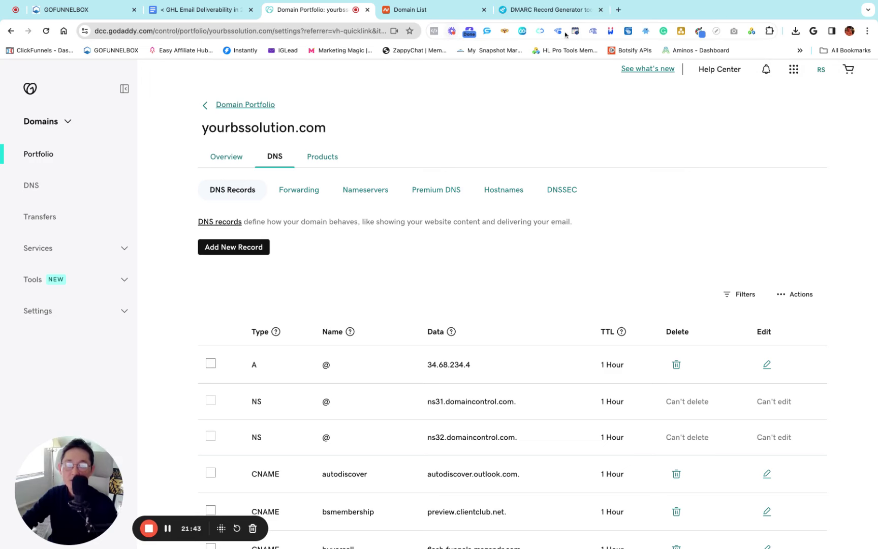
Reload the DMARC generator, then highlight the SPF / DKIM / DMARC item in the deliverability notes
{"action": "left_click", "coordinate": [546, 10]}
{"action": "key", "text": "super+r"}
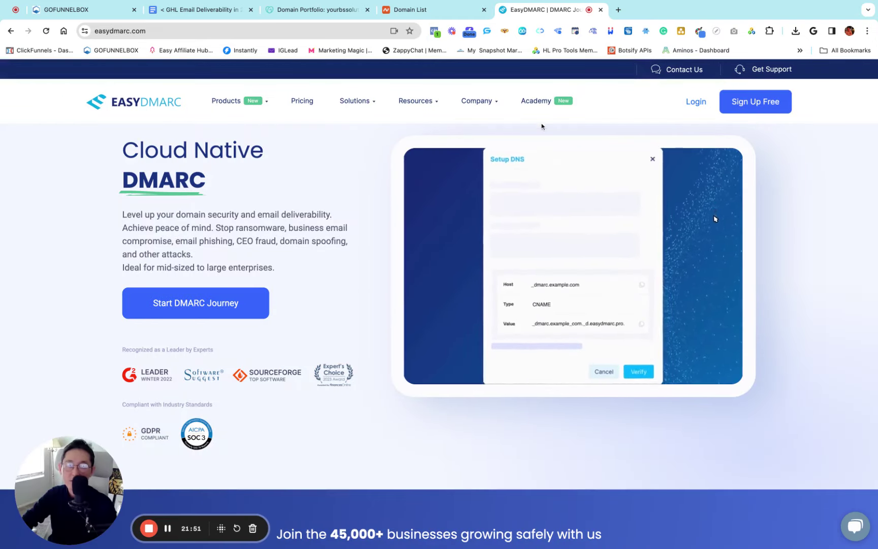
{"action": "left_click", "coordinate": [176, 12]}
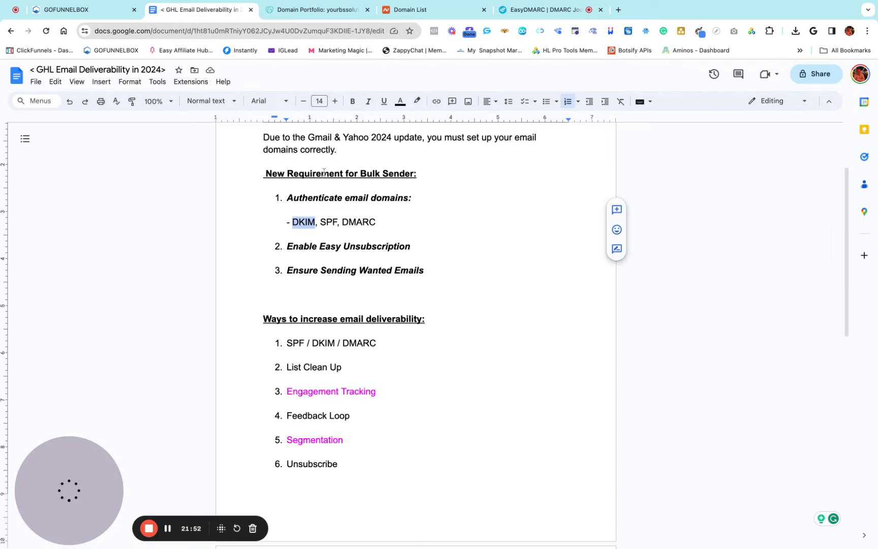
{"action": "left_click", "coordinate": [341, 238]}
{"action": "scroll", "coordinate": [315, 287], "scroll_direction": "down", "scroll_amount": 4}
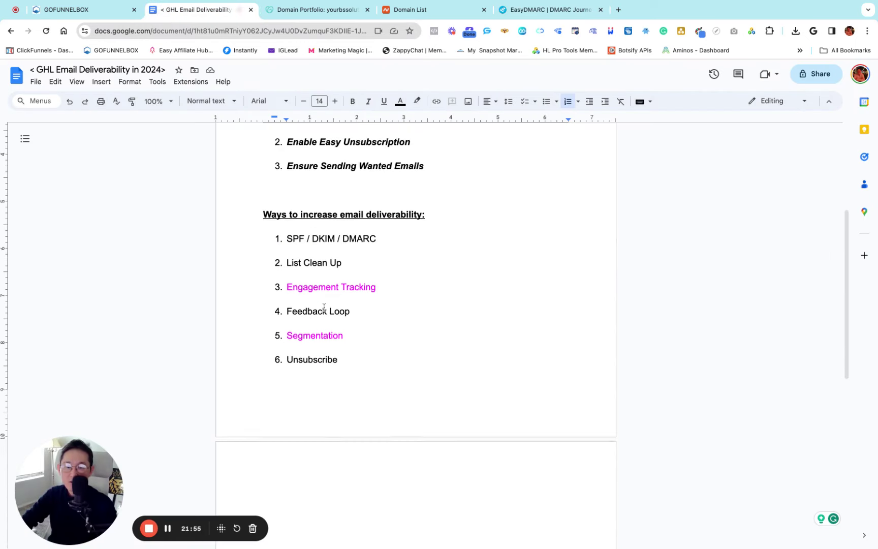
{"action": "left_click", "coordinate": [395, 234]}
{"action": "key", "text": "shift+Left"}
{"action": "key", "text": "shift+Left"}
{"action": "key", "text": "shift+Left"}
{"action": "key", "text": "shift+Left"}
{"action": "key", "text": "shift+Left"}
{"action": "key", "text": "shift+Left"}
{"action": "key", "text": "shift+Left"}
{"action": "key", "text": "shift+Left"}
{"action": "key", "text": "shift+Left"}
{"action": "key", "text": "shift+Left"}
{"action": "key", "text": "shift+Left"}
{"action": "key", "text": "shift+Left"}
{"action": "key", "text": "shift+Left"}
{"action": "key", "text": "shift+Left"}
{"action": "key", "text": "shift+Left"}
{"action": "key", "text": "shift+Left"}
{"action": "key", "text": "shift+Left"}
{"action": "key", "text": "shift+Left"}
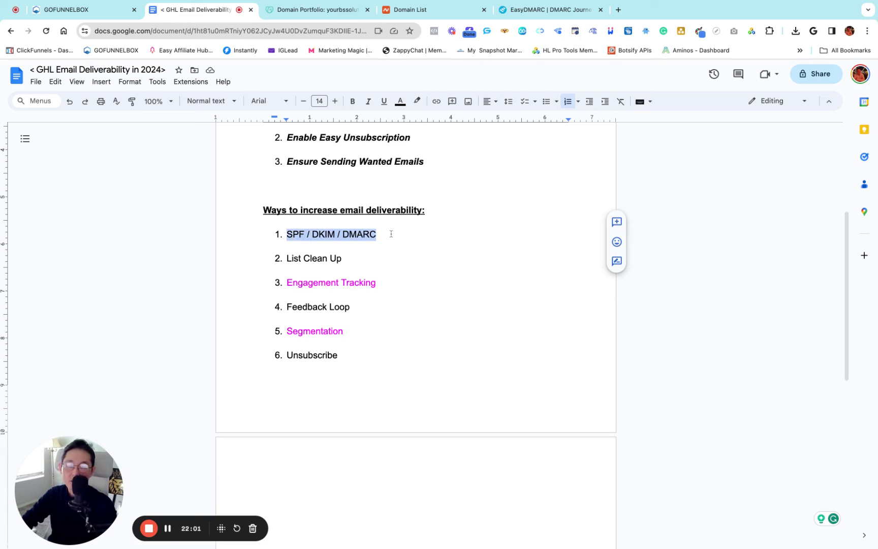
{"action": "left_click", "coordinate": [395, 234]}
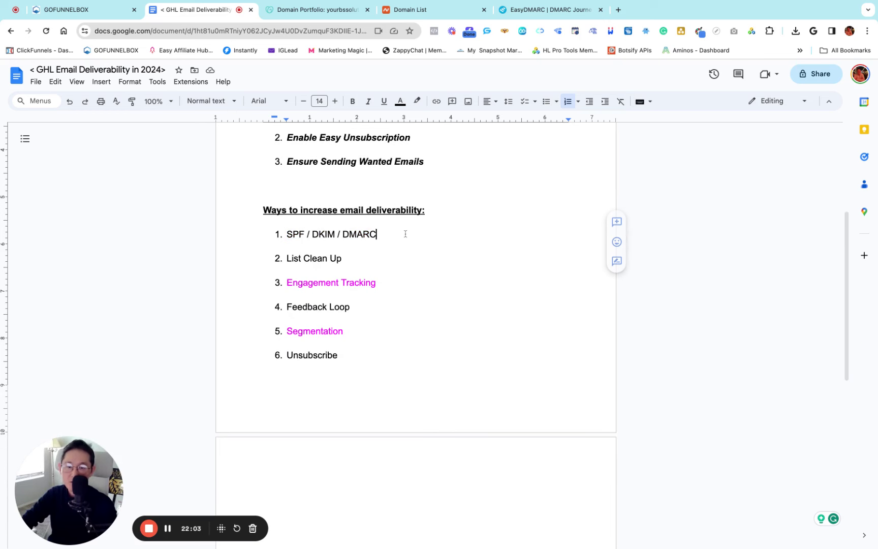
{"action": "key", "text": "shift+Left"}
{"action": "key", "text": "shift+Left"}
{"action": "key", "text": "shift+Left"}
{"action": "key", "text": "shift+Left"}
{"action": "key", "text": "shift+Left"}
{"action": "key", "text": "shift+Left"}
{"action": "key", "text": "shift+Left"}
{"action": "key", "text": "shift+Left"}
{"action": "key", "text": "shift+Left"}
{"action": "key", "text": "shift+Left"}
{"action": "key", "text": "shift+Left"}
{"action": "key", "text": "shift+Left"}
{"action": "key", "text": "shift+Left"}
{"action": "key", "text": "shift+Left"}
{"action": "key", "text": "shift+Left"}
{"action": "key", "text": "shift+Left"}
{"action": "key", "text": "shift+Left"}
{"action": "key", "text": "shift+Left"}
{"action": "left_click", "coordinate": [402, 235]}
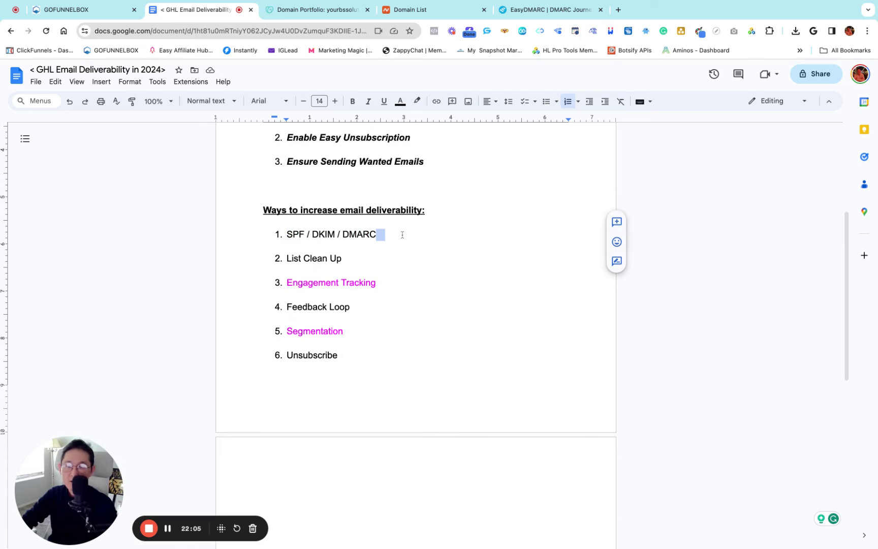
{"action": "left_click", "coordinate": [50, 19]}
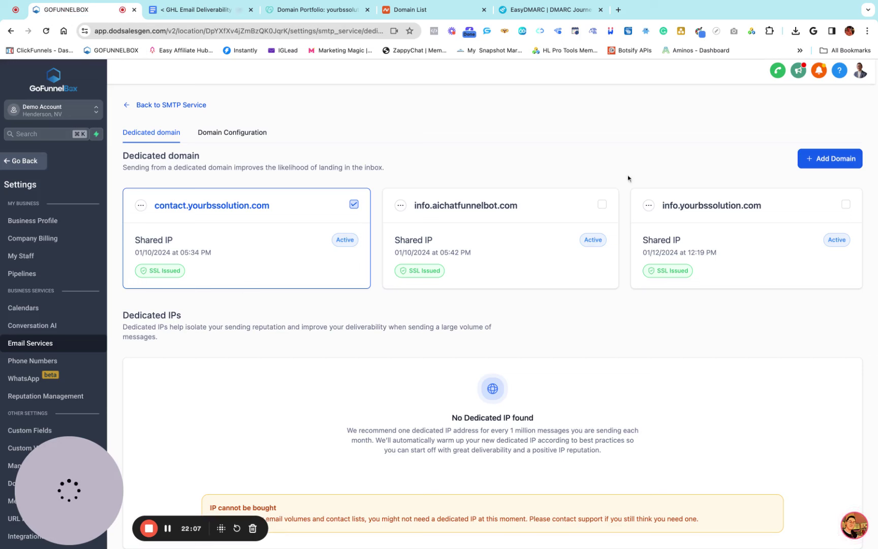
Highlight info.yourbssolution.com among GoFunnelBox's dedicated sending domains for review
{"action": "left_click_drag", "start_coordinate": [773, 207], "coordinate": [683, 232]}
{"action": "left_click", "coordinate": [683, 231]}
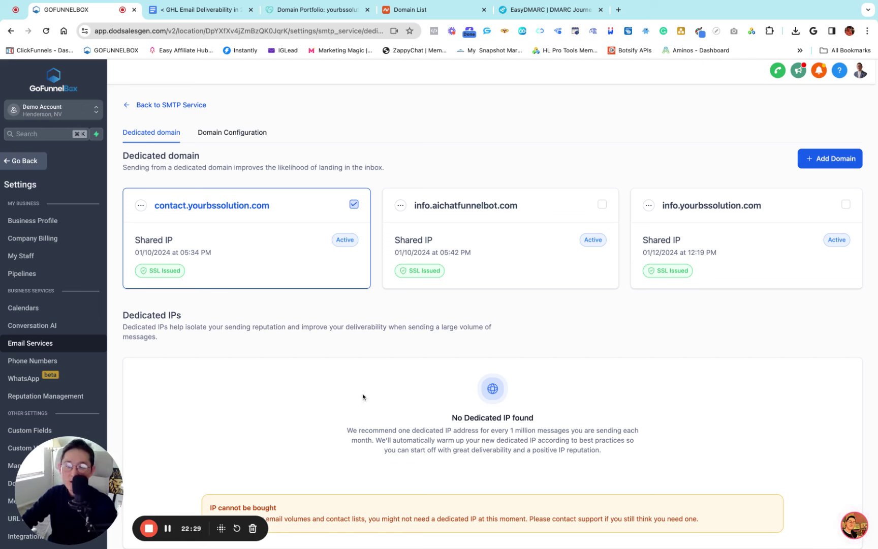
{"action": "mouse_move", "coordinate": [89, 462]}
{"action": "left_click_drag", "start_coordinate": [89, 461], "coordinate": [178, 461]}
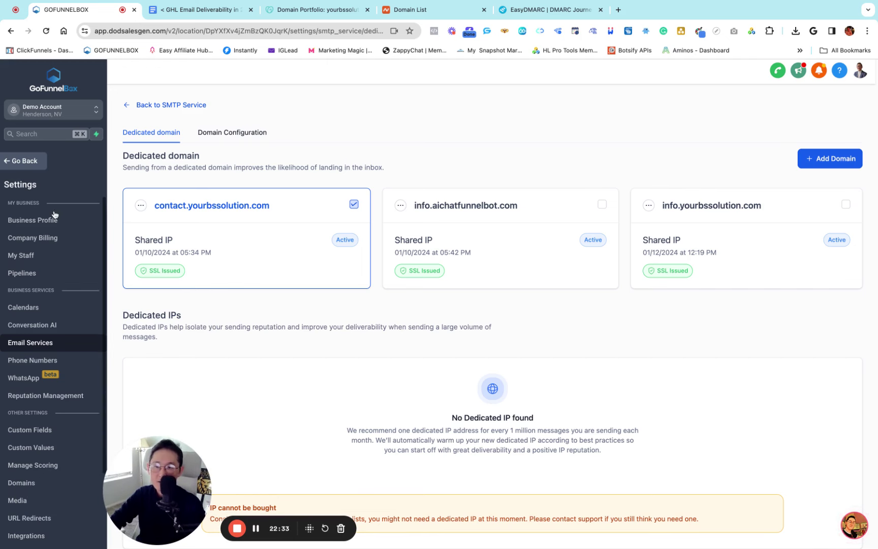
{"action": "scroll", "coordinate": [51, 213], "scroll_direction": "down", "scroll_amount": 1}
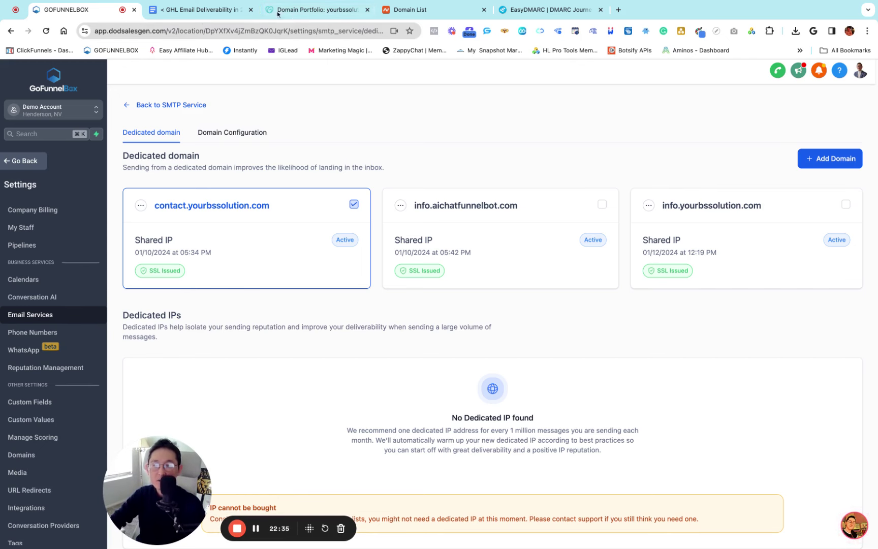
{"action": "left_click", "coordinate": [203, 10]}
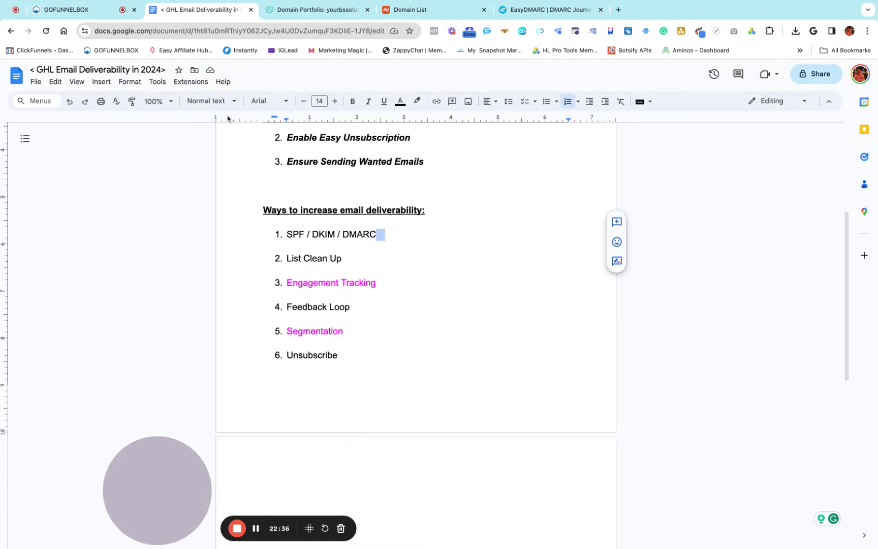
Select items in the six-item deliverability list, including Unsubscribe and List Clean Up
{"action": "left_click", "coordinate": [345, 258]}
{"action": "left_click", "coordinate": [283, 234]}
{"action": "key", "text": "shift+Down"}
{"action": "key", "text": "shift+Down"}
{"action": "key", "text": "shift+Down"}
{"action": "key", "text": "shift+Down"}
{"action": "key", "text": "shift+Down"}
{"action": "key", "text": "shift+Down"}
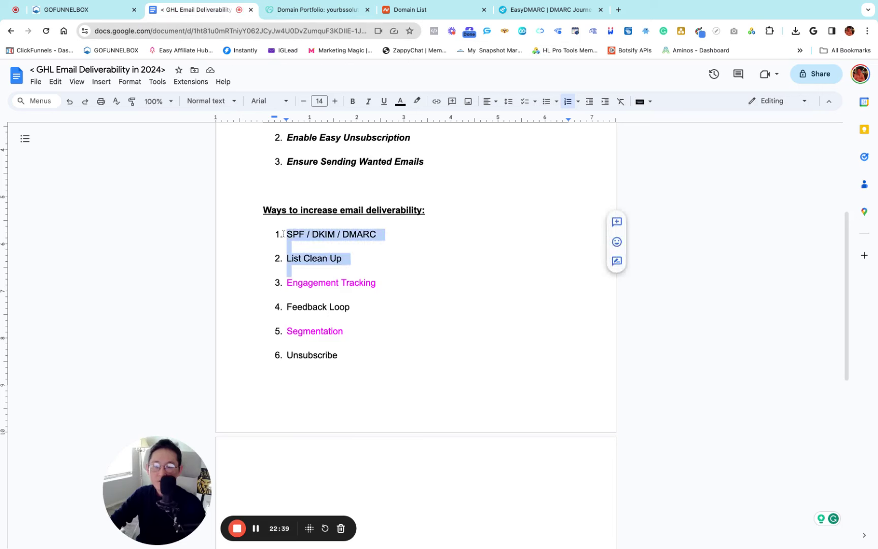
{"action": "key", "text": "shift+Left"}
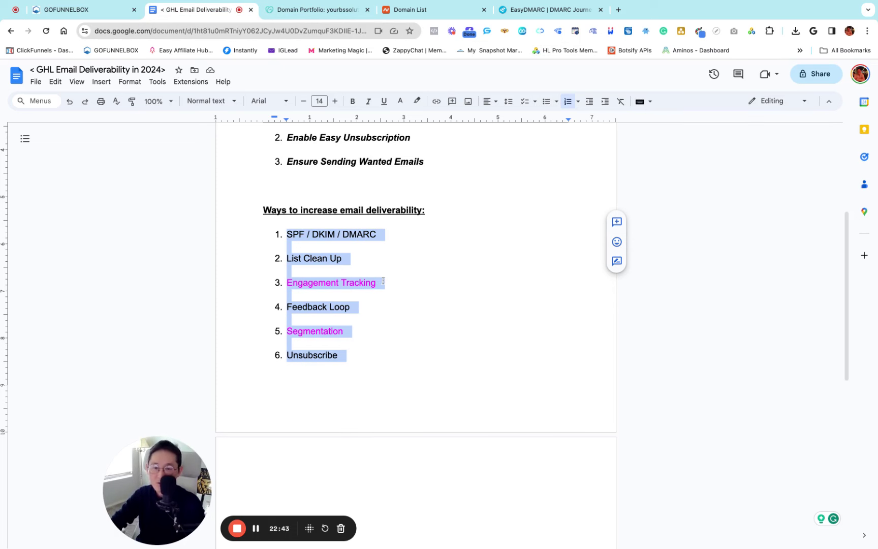
{"action": "left_click", "coordinate": [369, 257]}
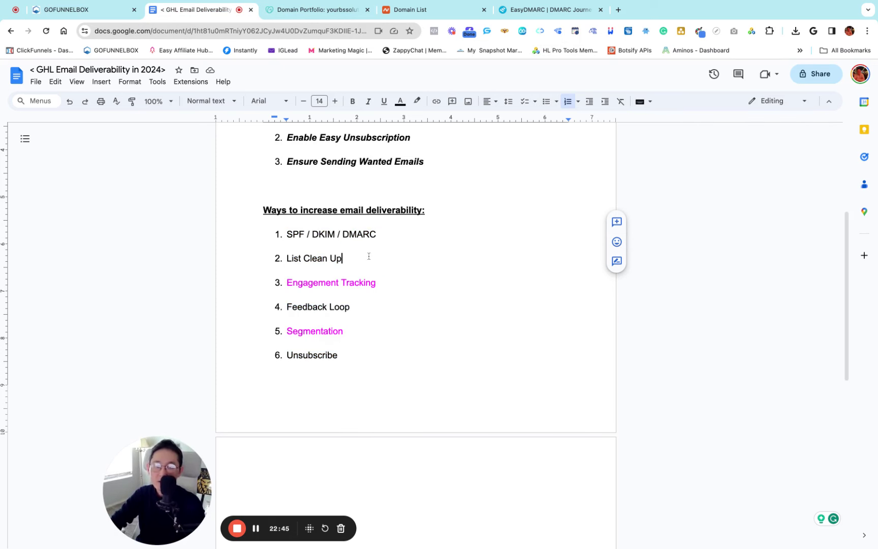
{"action": "left_click", "coordinate": [285, 258]}
{"action": "key", "text": "alt+shift+Right"}
{"action": "key", "text": "alt+shift+Right"}
{"action": "key", "text": "alt+shift+Right"}
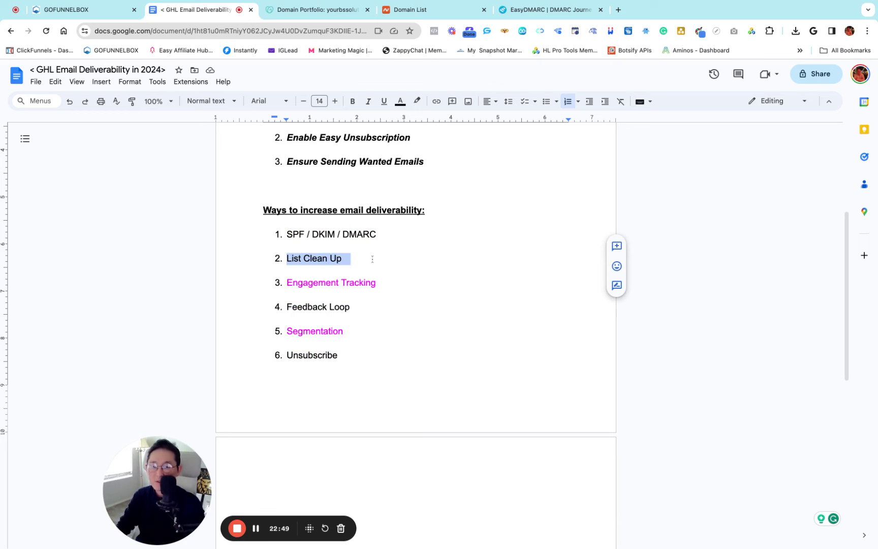
{"action": "key", "text": "Right"}
{"action": "scroll", "coordinate": [289, 251], "scroll_direction": "up", "scroll_amount": 1}
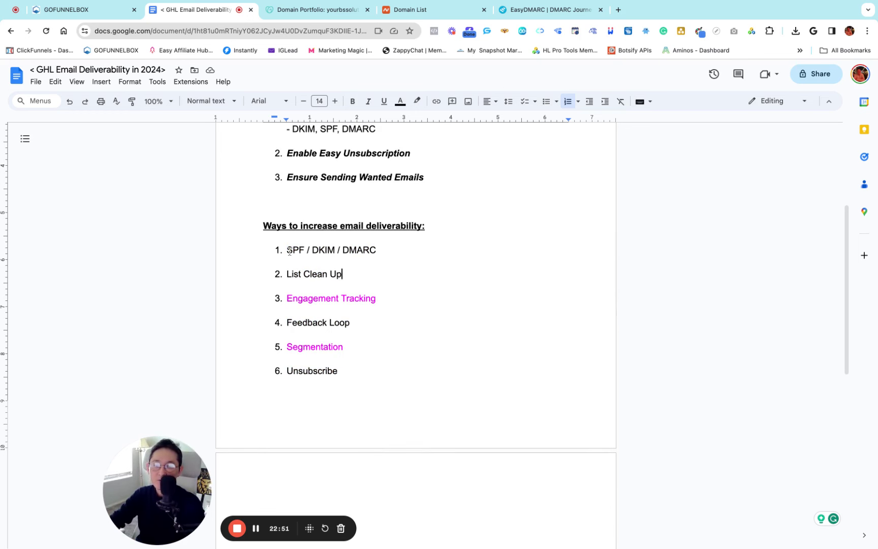
{"action": "left_click_drag", "start_coordinate": [287, 249], "coordinate": [351, 373]}
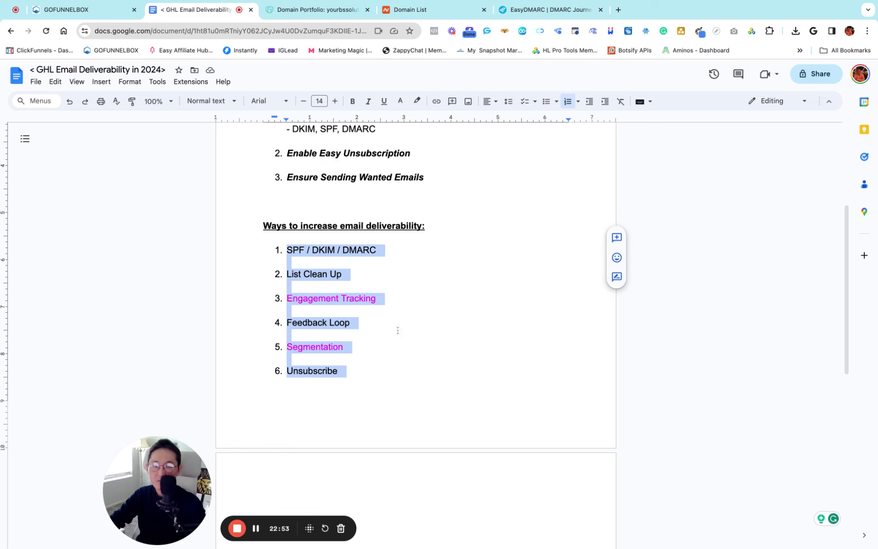
{"action": "left_click", "coordinate": [377, 259]}
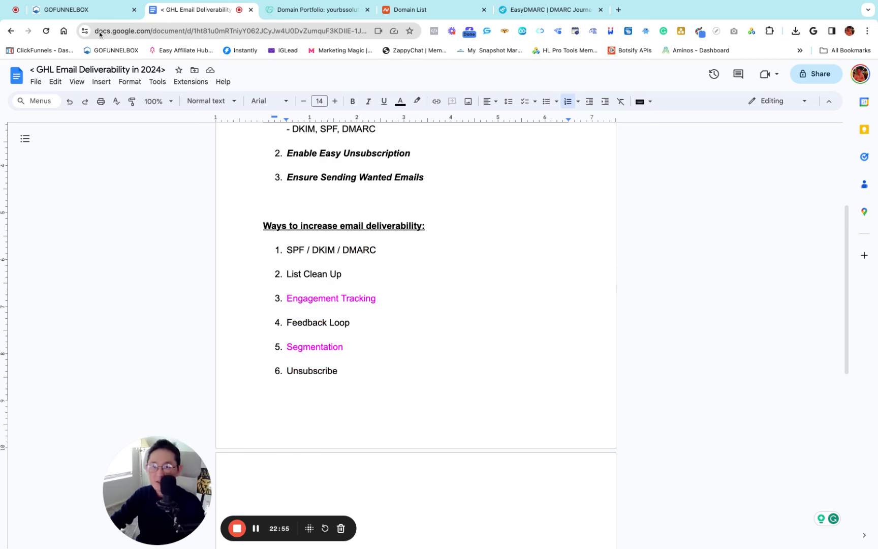
{"action": "left_click", "coordinate": [69, 10]}
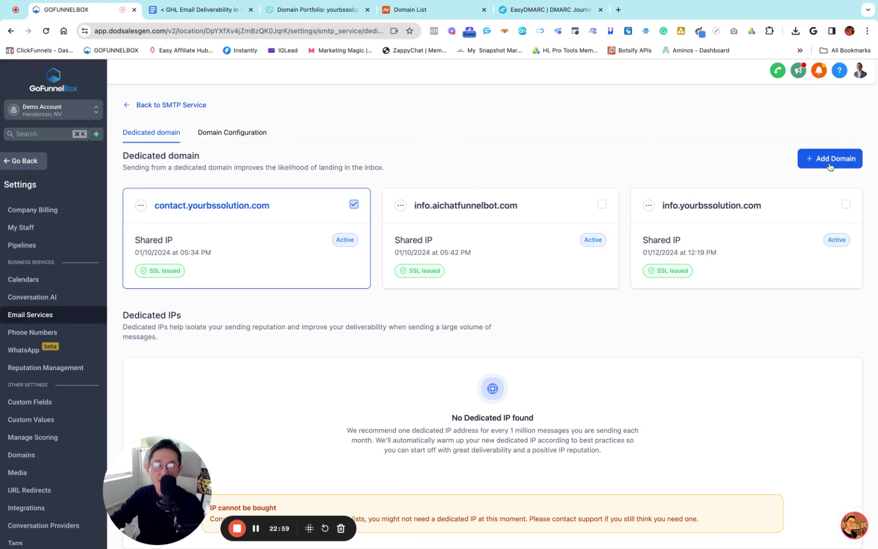
Add info.funnelbox.is as a new dedicated domain with Add & Verify
{"action": "left_click", "coordinate": [813, 161]}
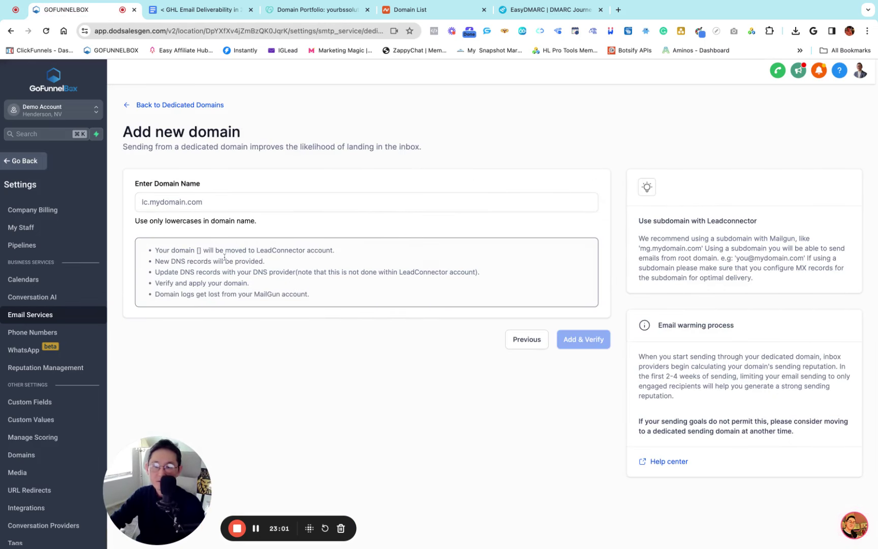
{"action": "left_click", "coordinate": [156, 201]}
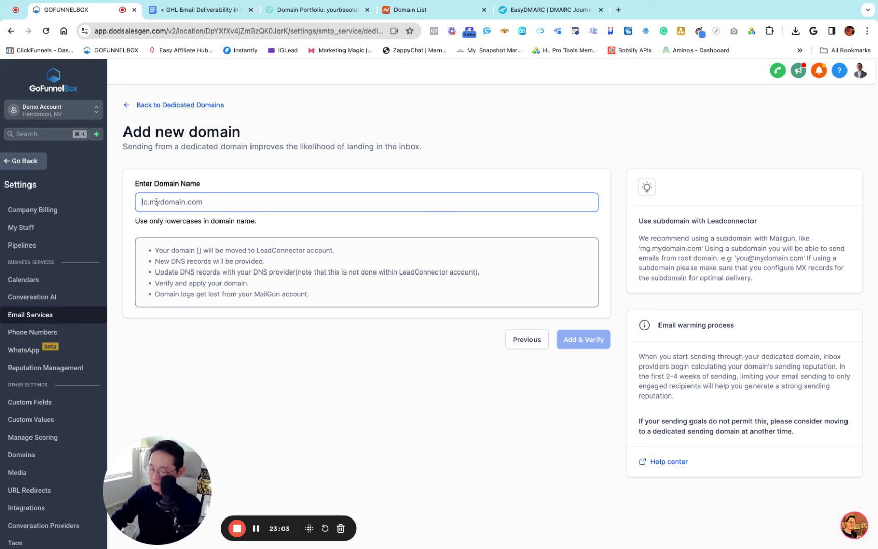
{"action": "type", "text": "info"}
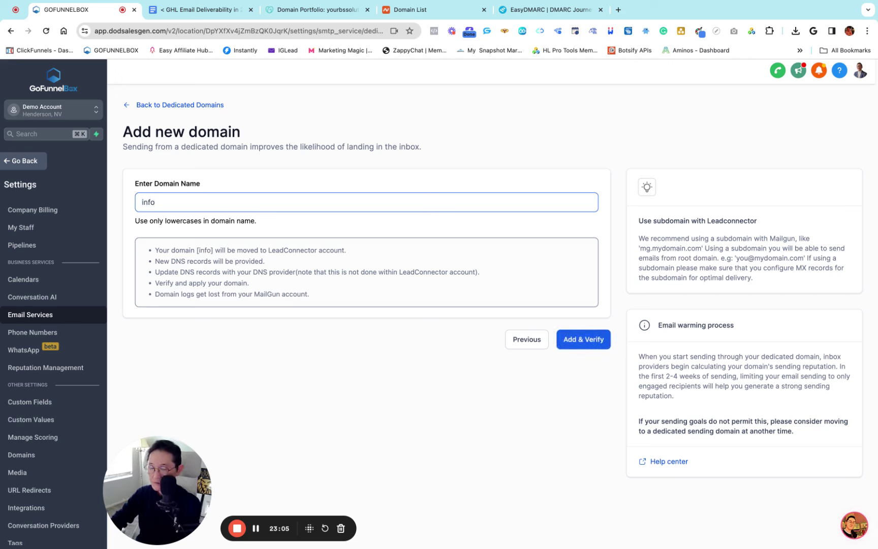
{"action": "type", "text": ".f"}
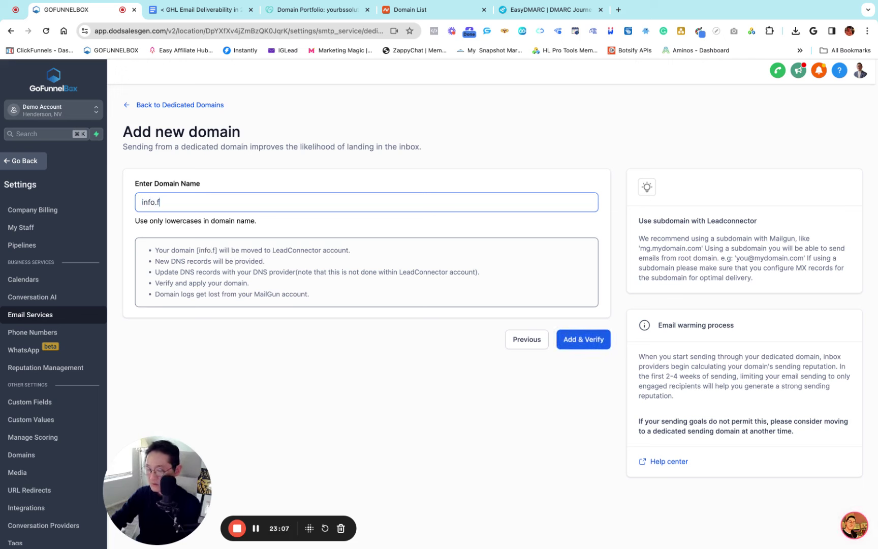
{"action": "type", "text": "unnelbox.is"}
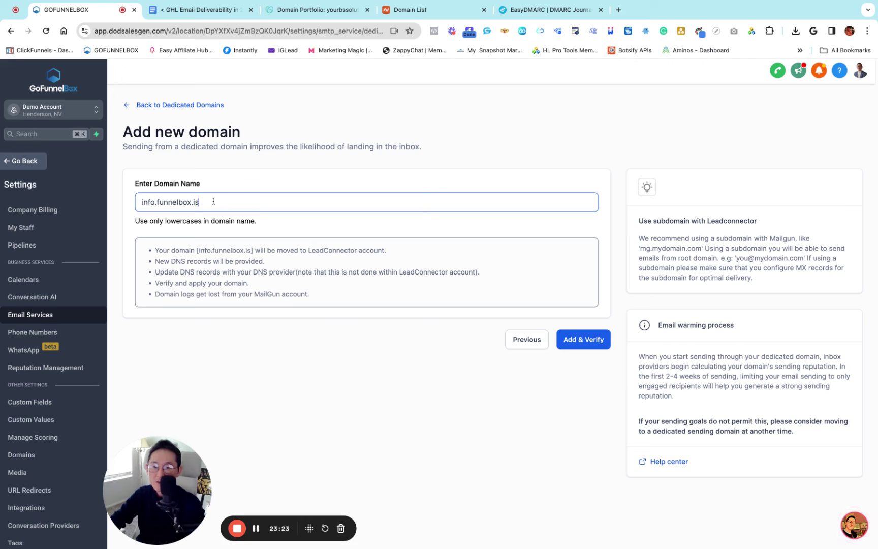
{"action": "key", "text": "super+a"}
{"action": "left_click", "coordinate": [237, 171]}
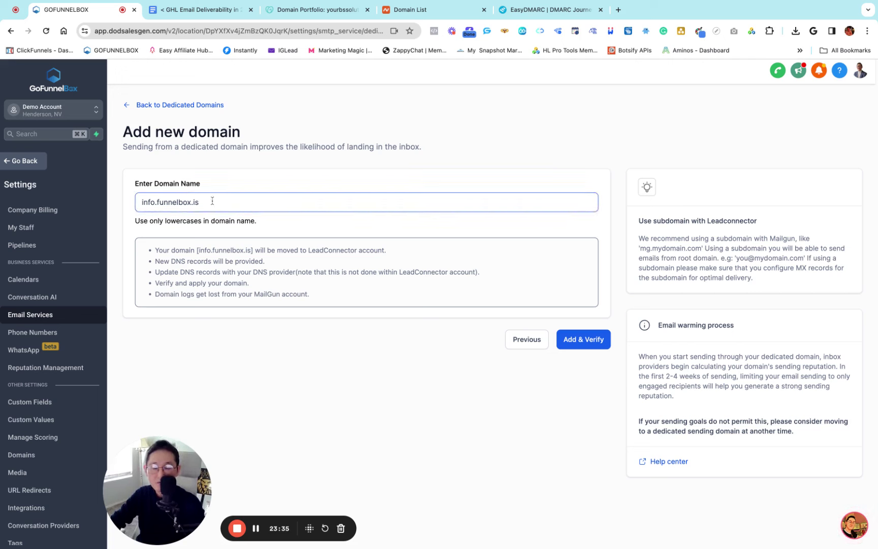
{"action": "left_click", "coordinate": [583, 346]}
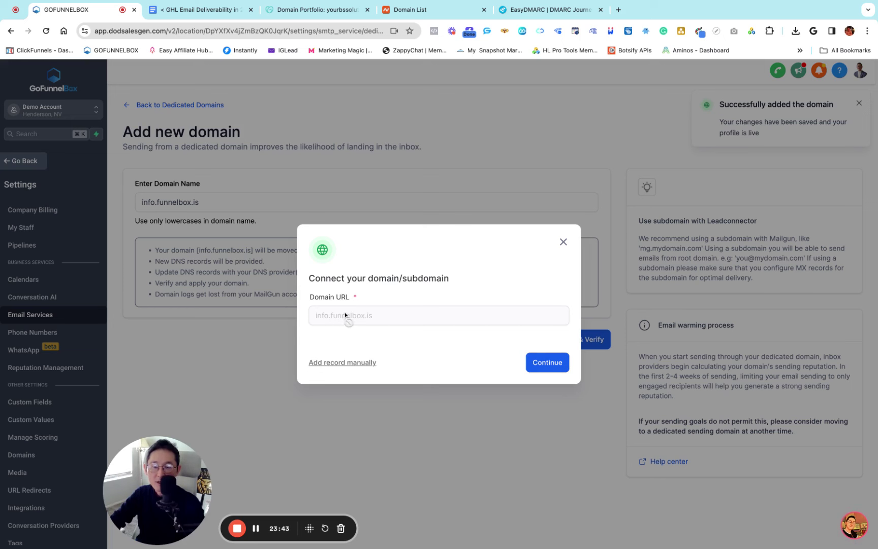
Choose manual DNS setup and copy the first TXT record's host value
{"action": "left_click", "coordinate": [348, 366]}
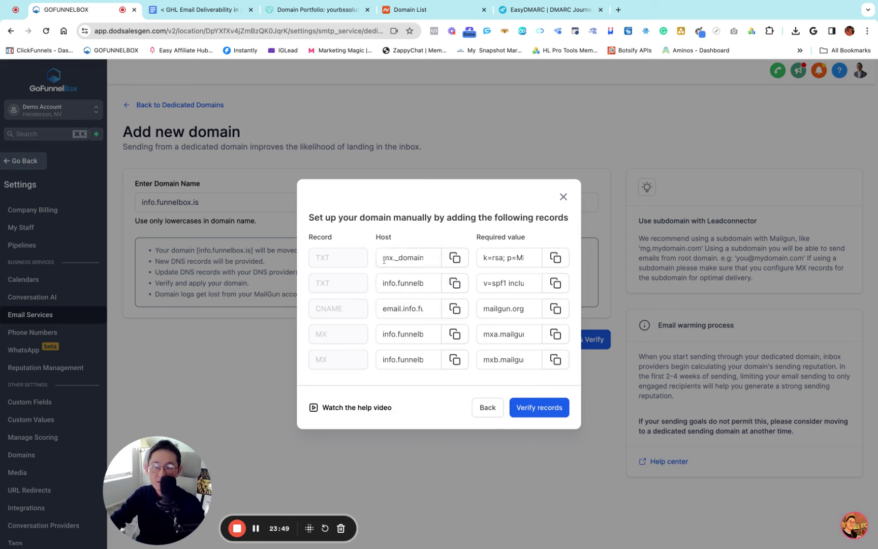
{"action": "left_click", "coordinate": [422, 259]}
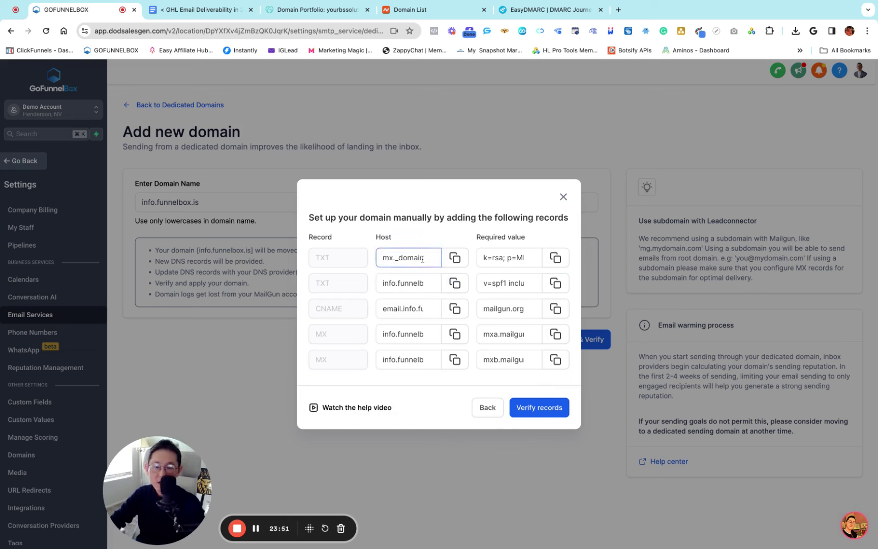
{"action": "left_click", "coordinate": [455, 258]}
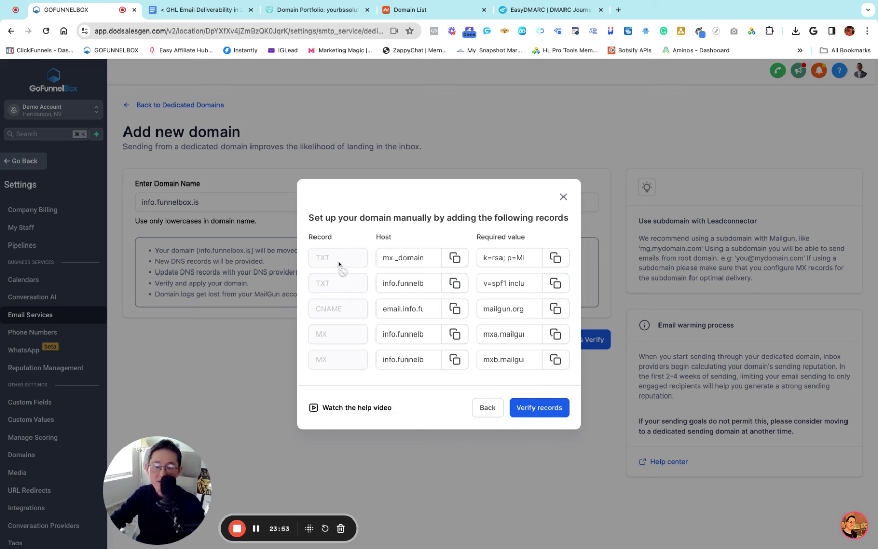
{"action": "left_click", "coordinate": [455, 257]}
Open the Advanced DNS page for funnelbox.is from Namecheap's domain list
{"action": "left_click", "coordinate": [408, 11]}
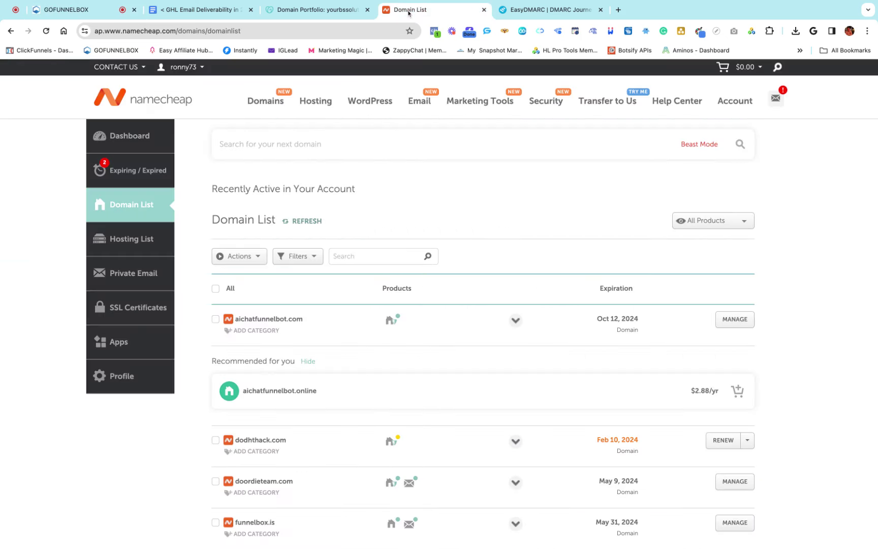
{"action": "scroll", "coordinate": [405, 316], "scroll_direction": "down", "scroll_amount": 5}
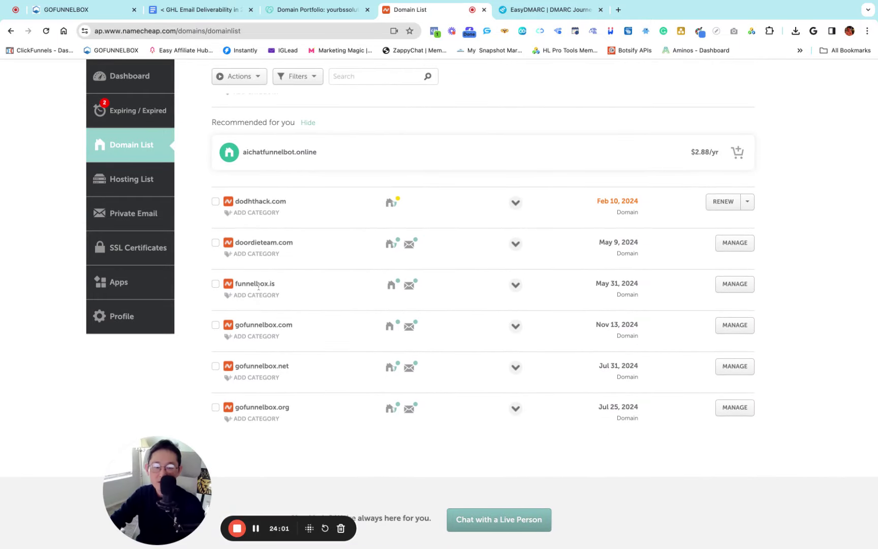
{"action": "left_click", "coordinate": [737, 290]}
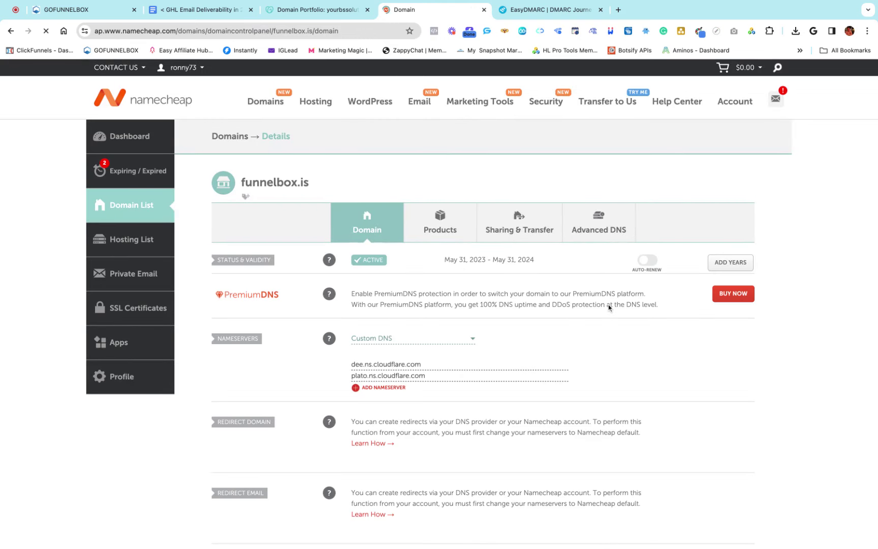
{"action": "left_click", "coordinate": [597, 227]}
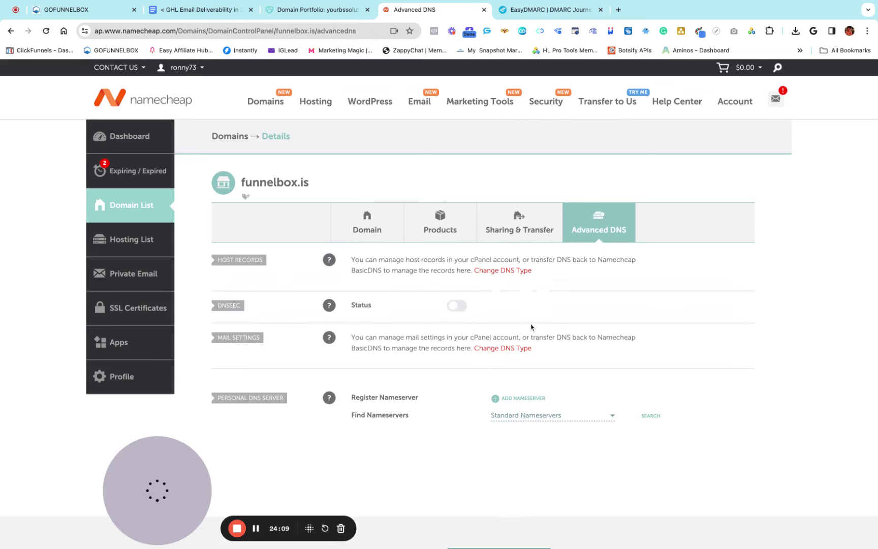
{"action": "scroll", "coordinate": [532, 326], "scroll_direction": "down", "scroll_amount": 5}
{"action": "scroll", "coordinate": [533, 325], "scroll_direction": "up", "scroll_amount": 5}
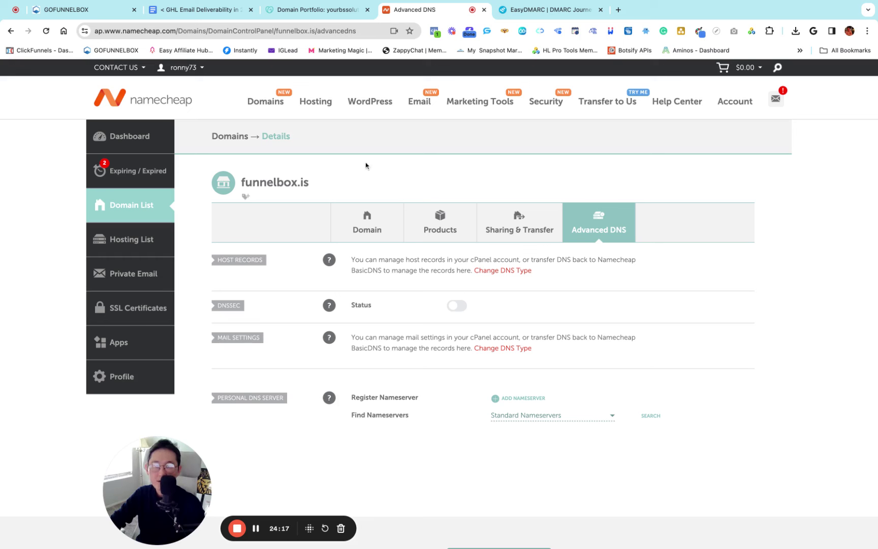
Move from Namecheap's domain pricing pages back to the list of owned domains
{"action": "left_click", "coordinate": [279, 122]}
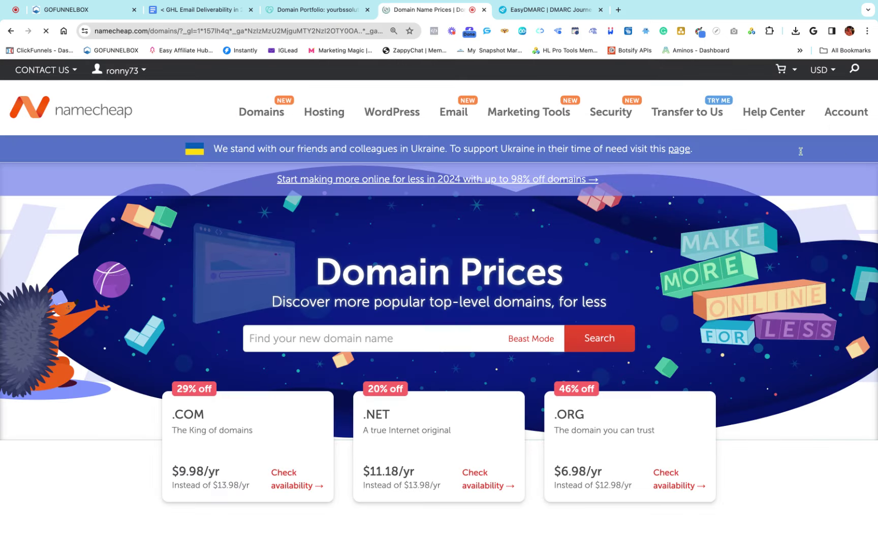
{"action": "mouse_move", "coordinate": [779, 127]}
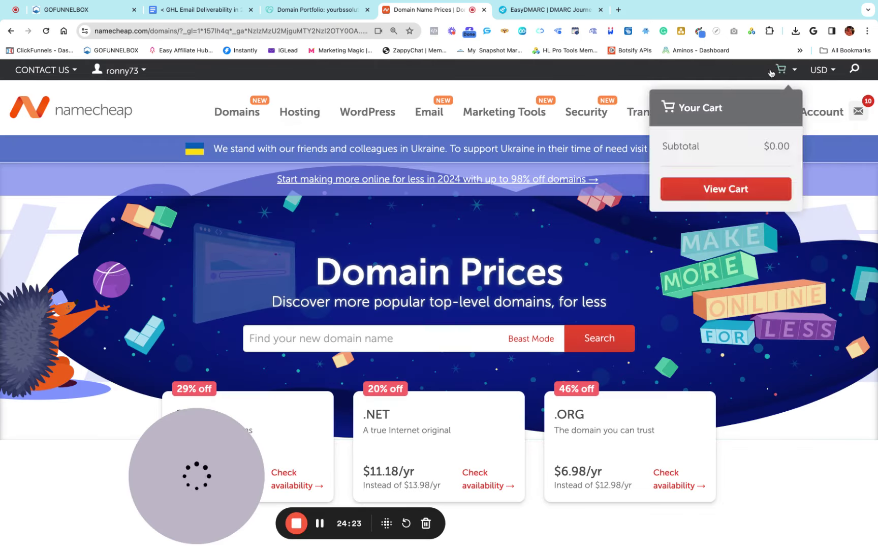
{"action": "mouse_move", "coordinate": [826, 70]}
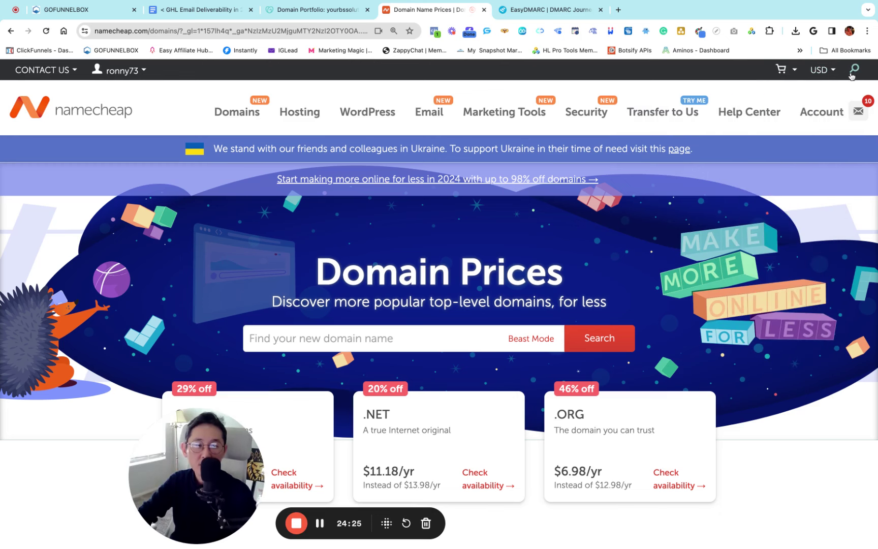
{"action": "left_click", "coordinate": [225, 116]}
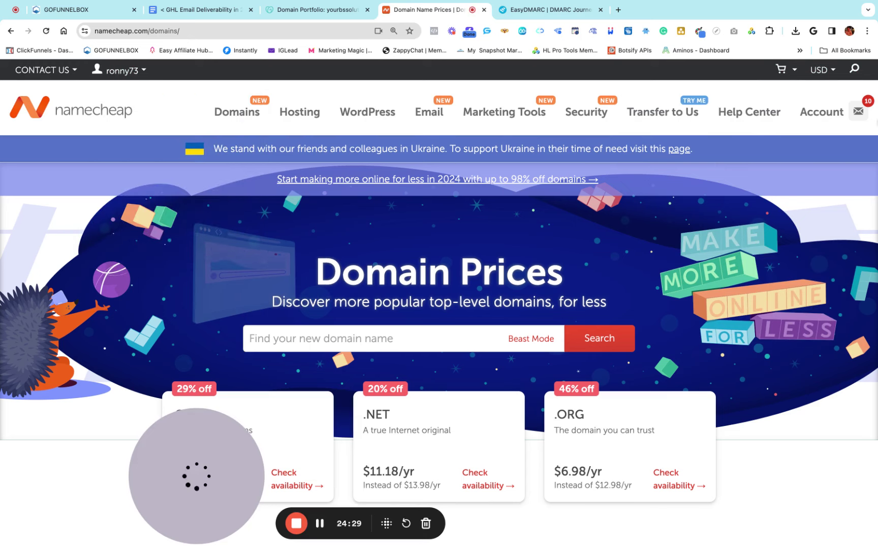
{"action": "mouse_move", "coordinate": [822, 113]}
{"action": "left_click", "coordinate": [796, 215]}
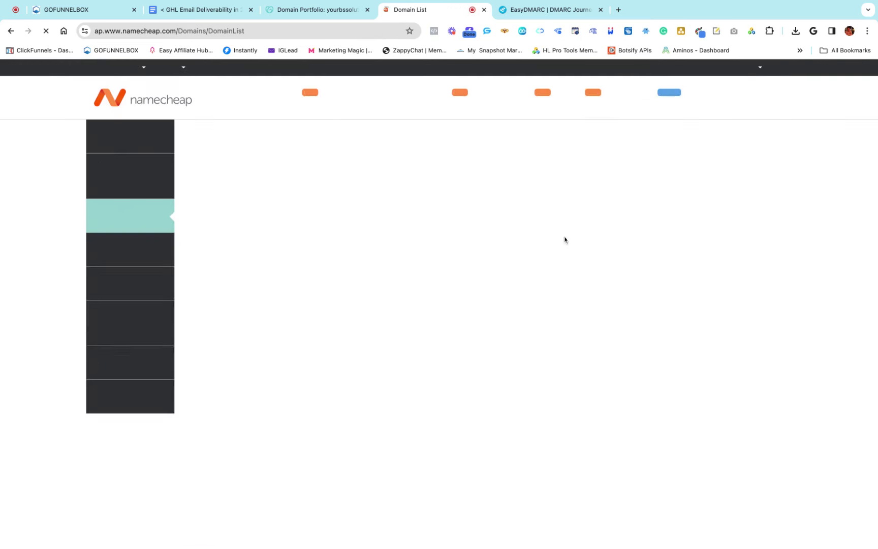
{"action": "scroll", "coordinate": [482, 290], "scroll_direction": "down", "scroll_amount": 10}
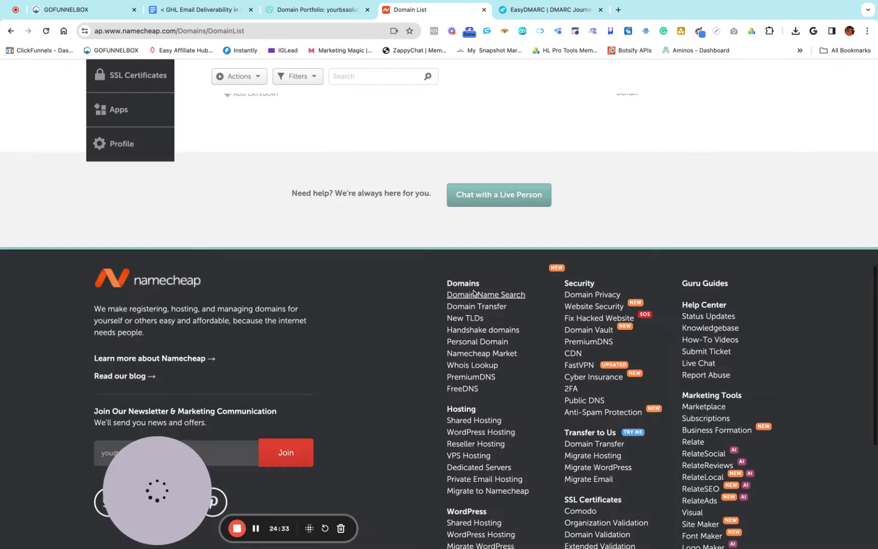
{"action": "scroll", "coordinate": [475, 290], "scroll_direction": "up", "scroll_amount": 5}
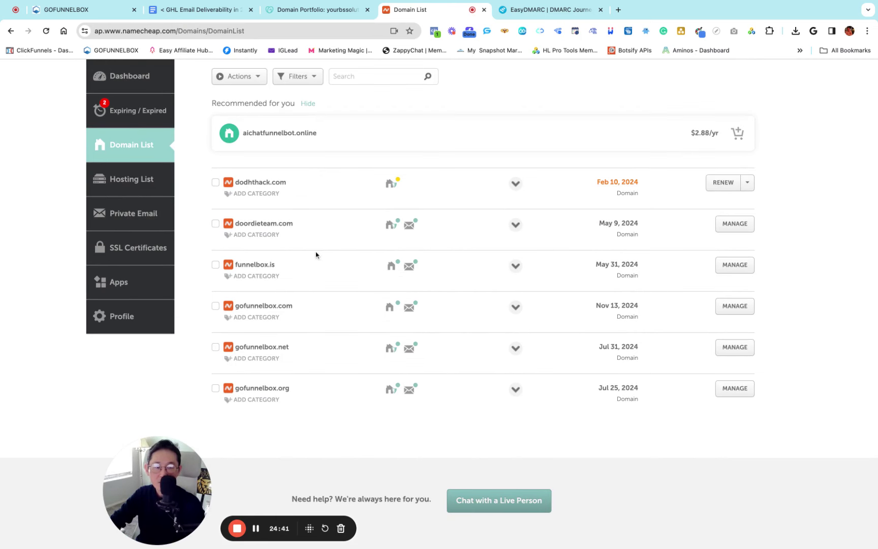
{"action": "scroll", "coordinate": [264, 187], "scroll_direction": "down", "scroll_amount": 1}
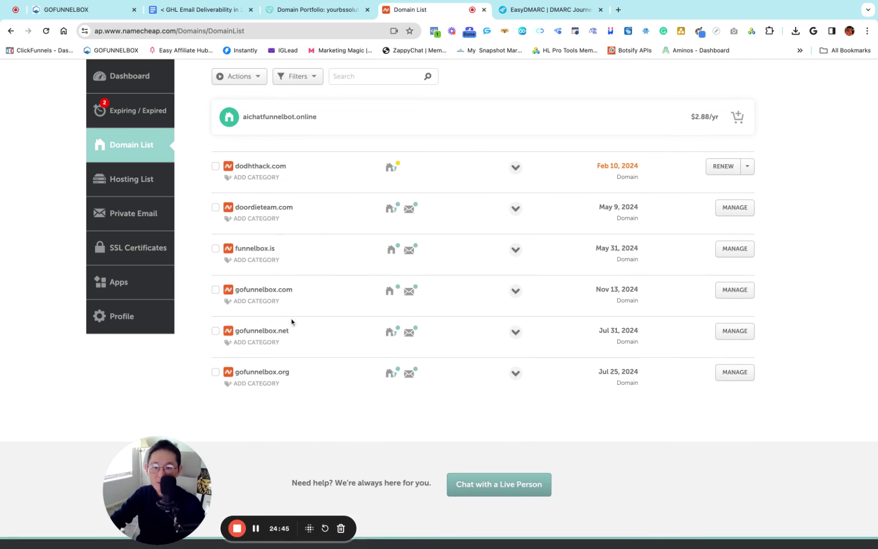
Review doordieteam.com's Advanced DNS and its custom Cloudflare nameservers, then go back to the Domain List
{"action": "left_click", "coordinate": [733, 212]}
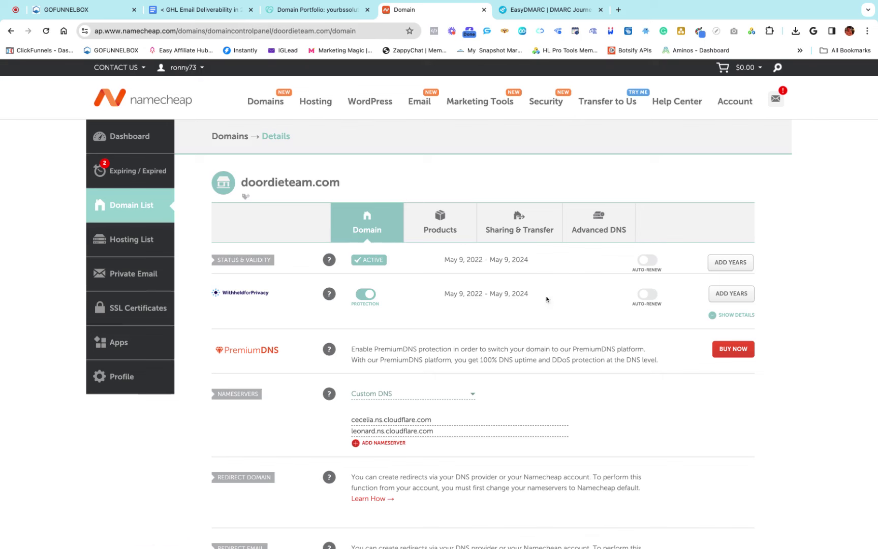
{"action": "left_click", "coordinate": [598, 228]}
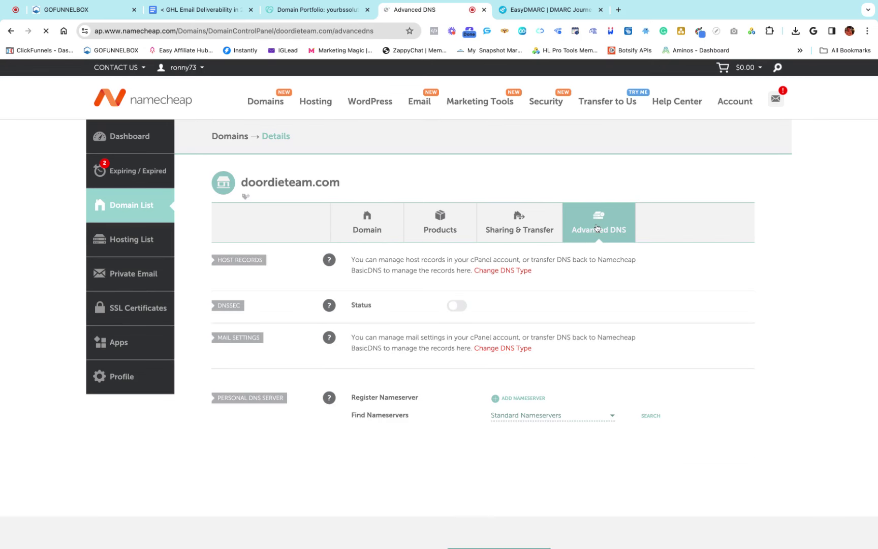
{"action": "left_click", "coordinate": [375, 222]}
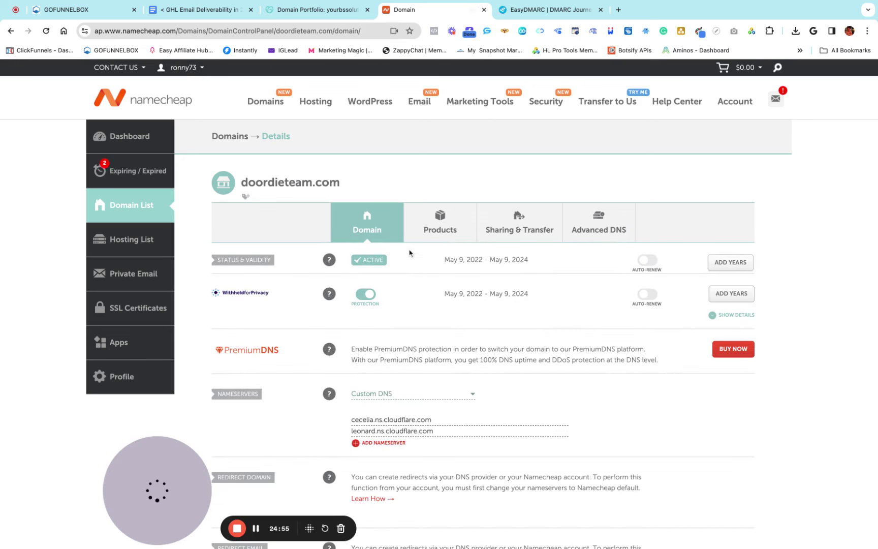
{"action": "mouse_move", "coordinate": [740, 110]}
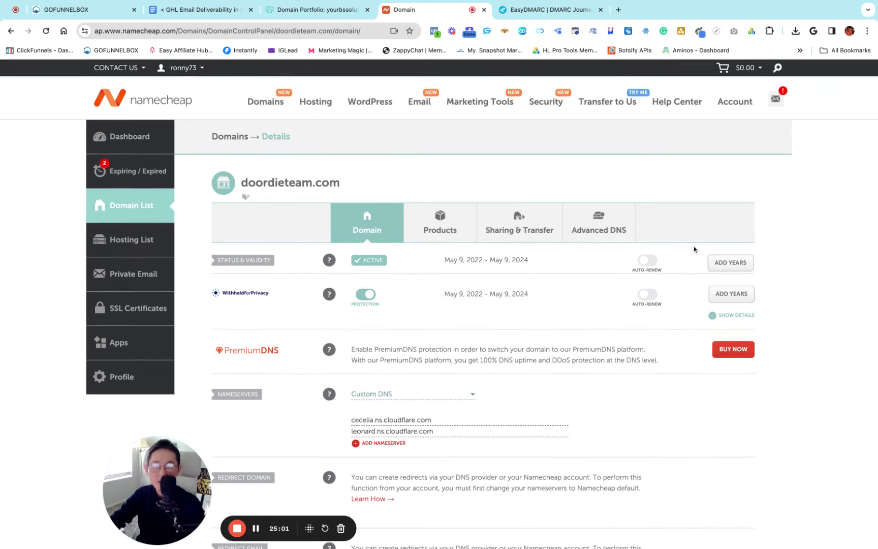
{"action": "left_click", "coordinate": [738, 182]}
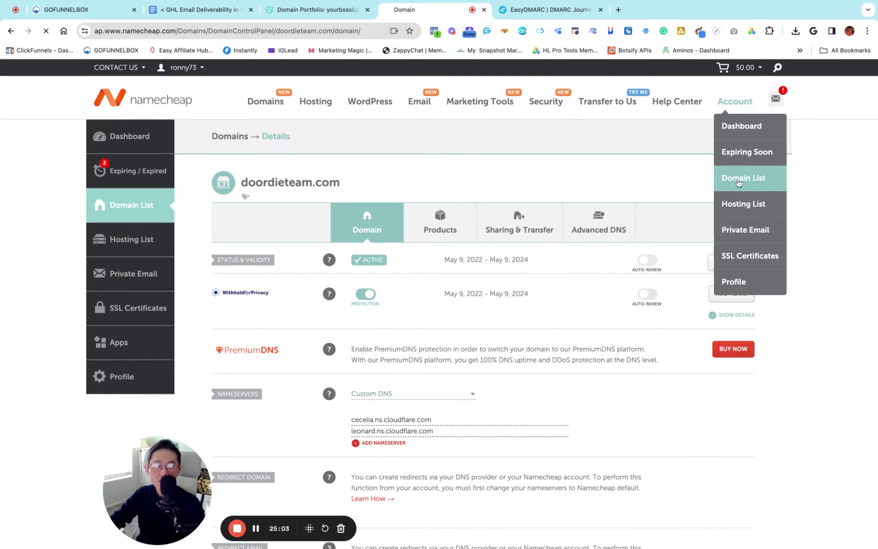
{"action": "scroll", "coordinate": [416, 294], "scroll_direction": "down", "scroll_amount": 6}
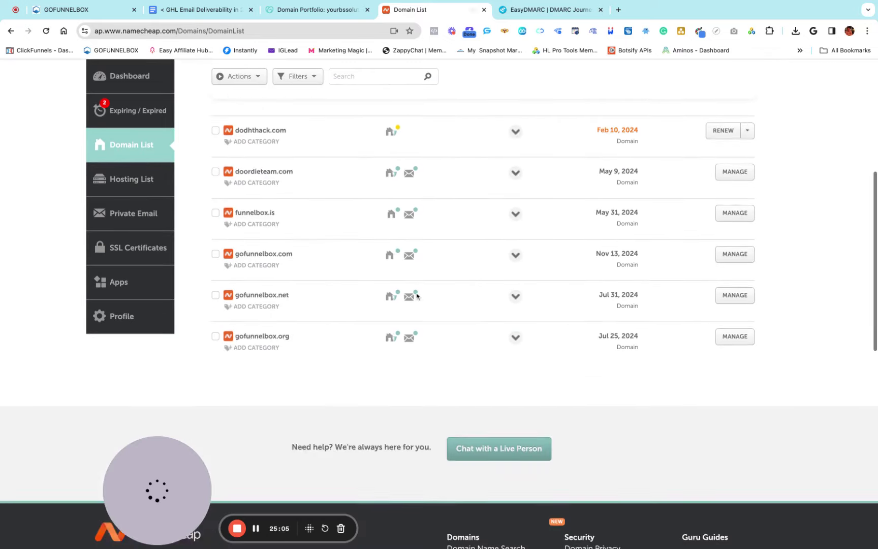
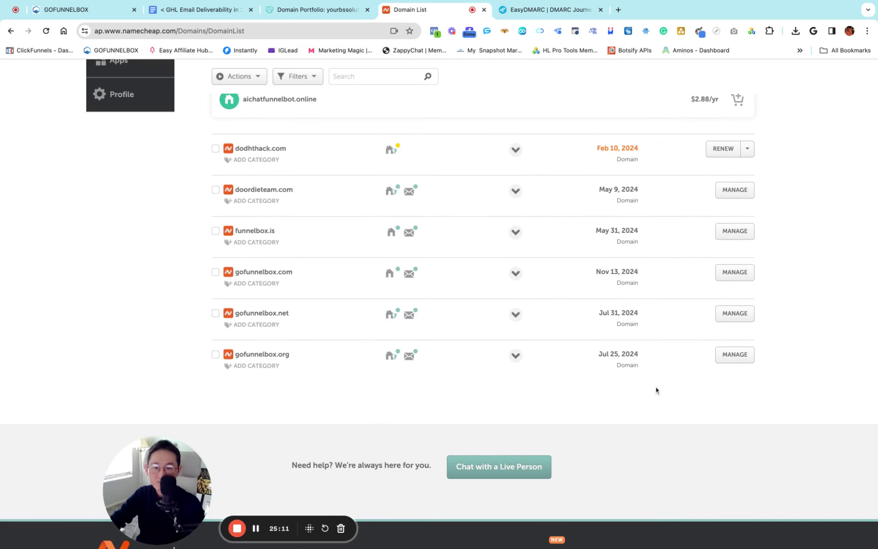
Back out of the gofunnelbox.org DNS records and close the connect-domain dialog
{"action": "left_click", "coordinate": [734, 356]}
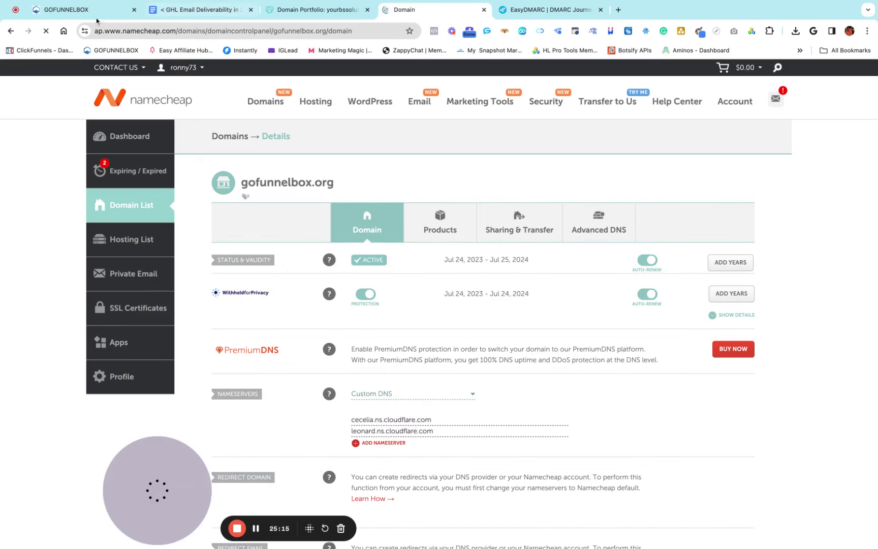
{"action": "left_click", "coordinate": [77, 9]}
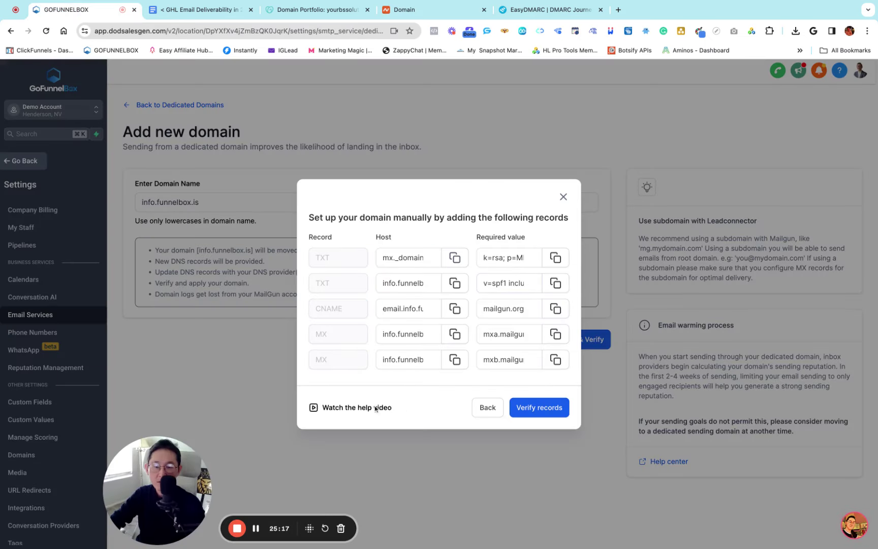
{"action": "left_click", "coordinate": [490, 407]}
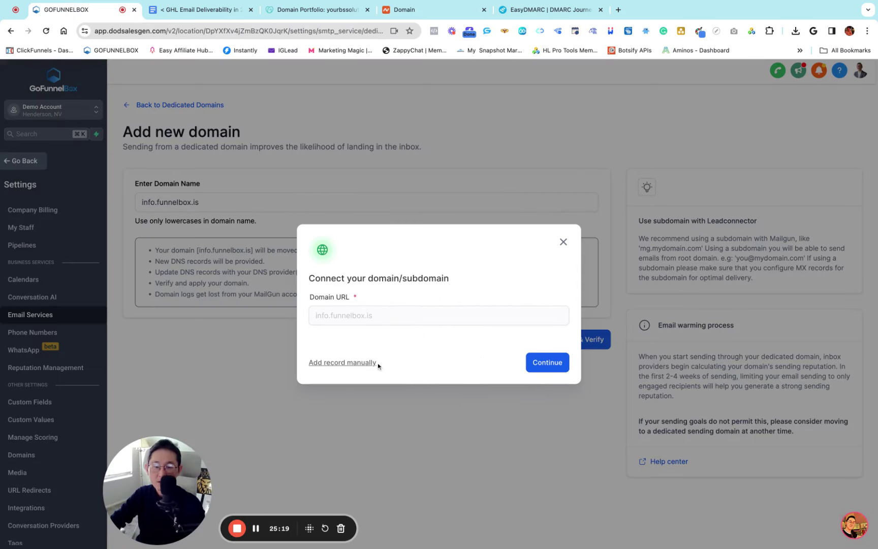
{"action": "left_click", "coordinate": [564, 242]}
Change the domain name field to info.gofunnelbox.org
{"action": "left_click", "coordinate": [208, 200]}
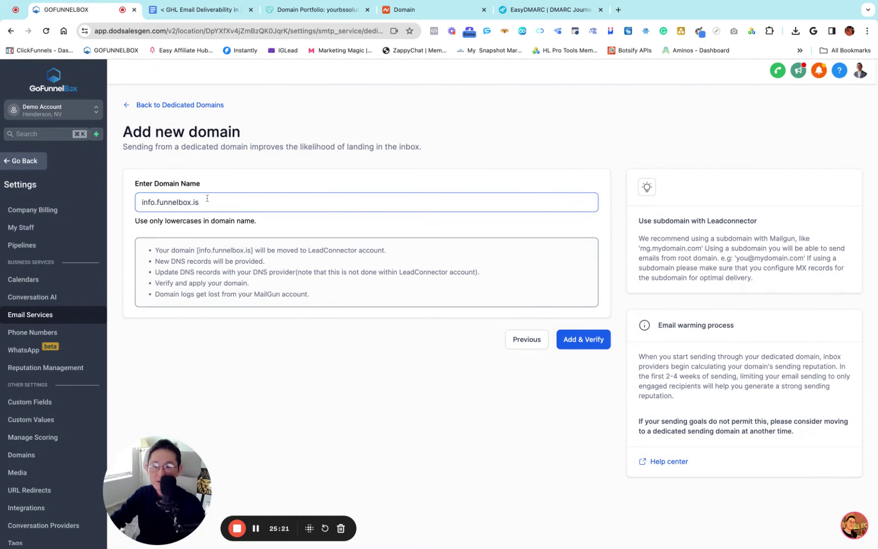
{"action": "key", "text": "BackSpace"}
{"action": "key", "text": "BackSpace"}
{"action": "key", "text": "BackSpace"}
{"action": "key", "text": "BackSpace"}
{"action": "key", "text": "BackSpace"}
{"action": "key", "text": "BackSpace"}
{"action": "key", "text": "BackSpace"}
{"action": "key", "text": "BackSpace"}
{"action": "key", "text": "BackSpace"}
{"action": "key", "text": "BackSpace"}
{"action": "key", "text": "BackSpace"}
{"action": "key", "text": "BackSpace"}
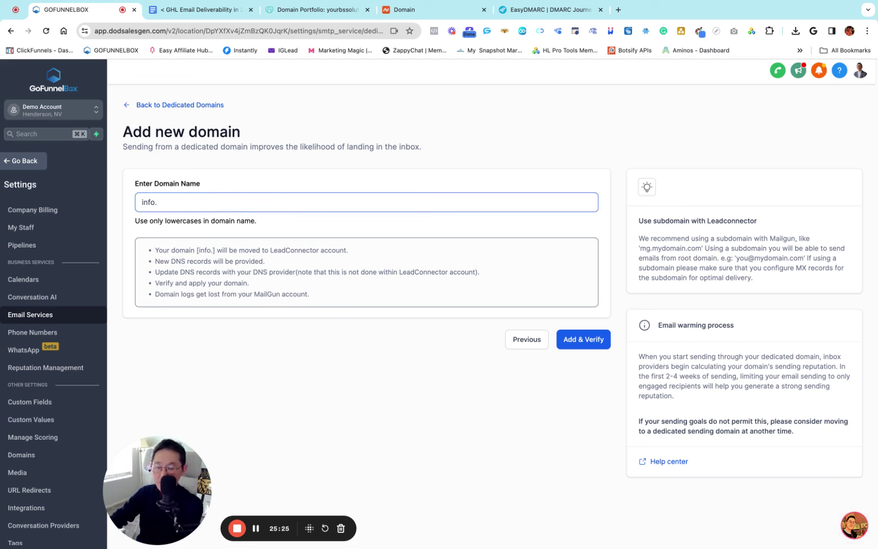
{"action": "type", "text": "gofunnel"}
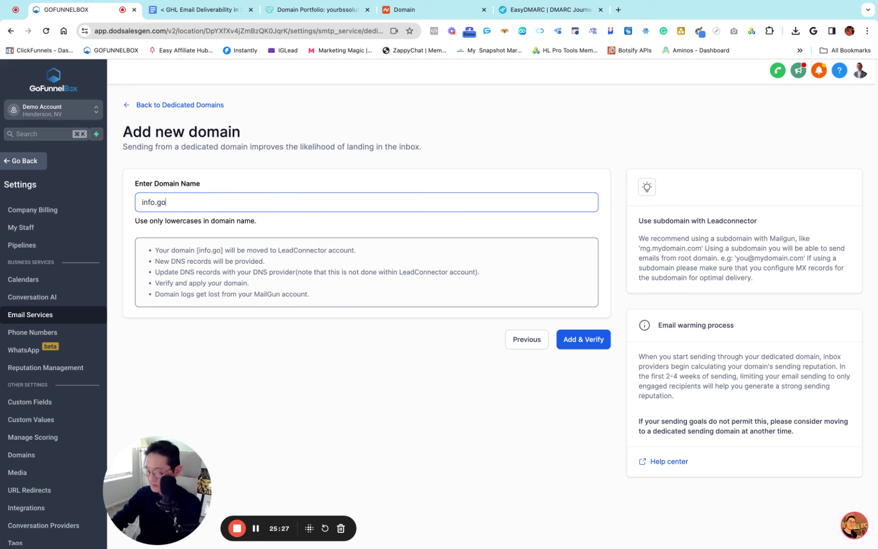
{"action": "type", "text": ".org"}
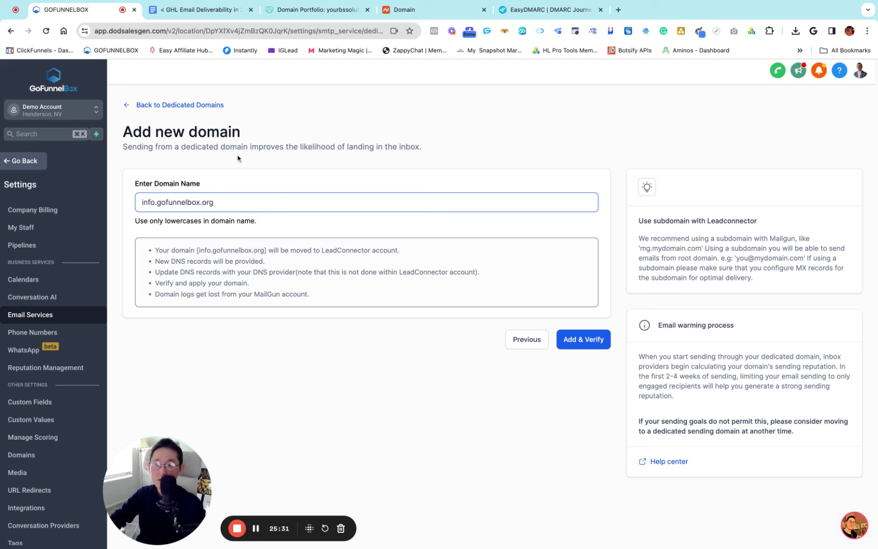
{"action": "left_click", "coordinate": [256, 176]}
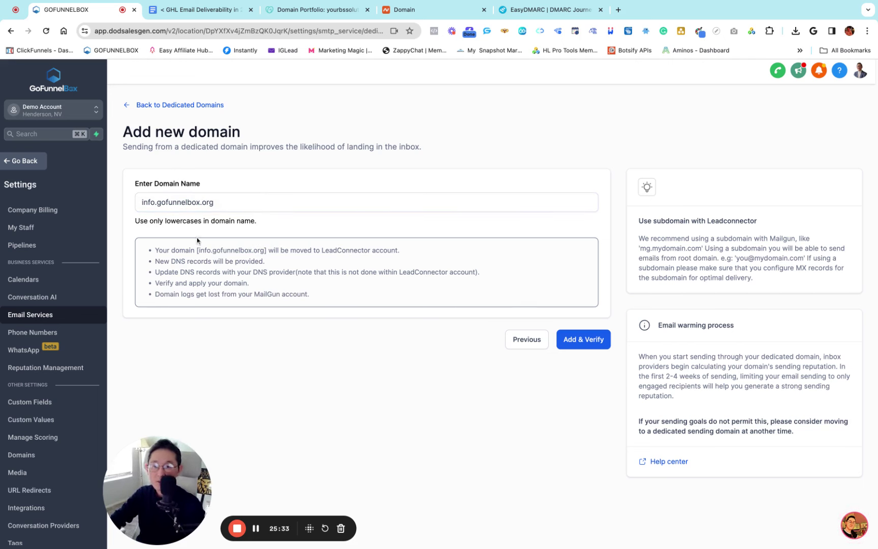
{"action": "left_click", "coordinate": [157, 207]}
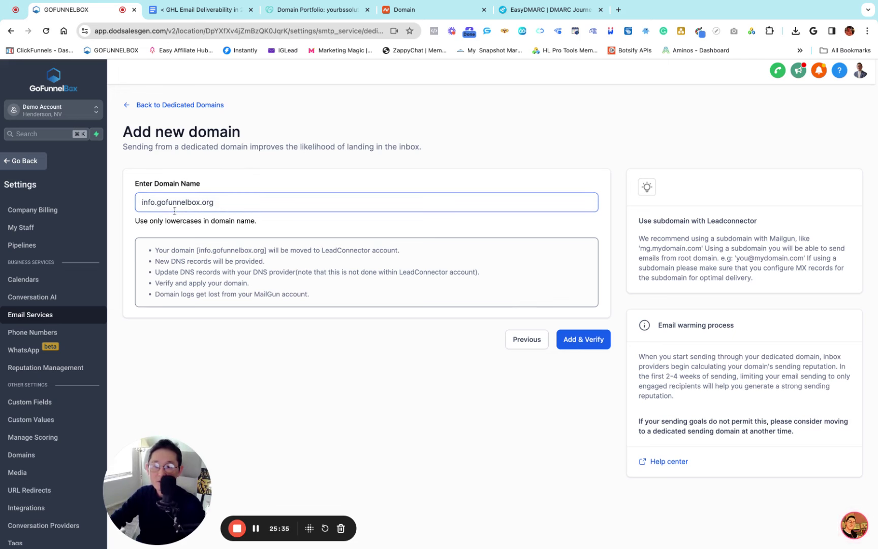
Add and verify info.gofunnelbox.org and show its DNS records for manual setup
{"action": "left_click", "coordinate": [578, 341]}
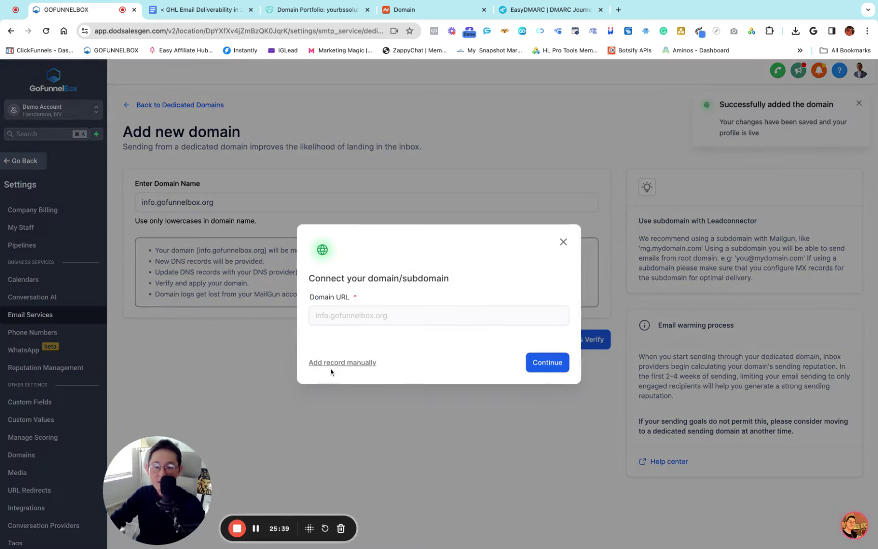
{"action": "left_click", "coordinate": [331, 370]}
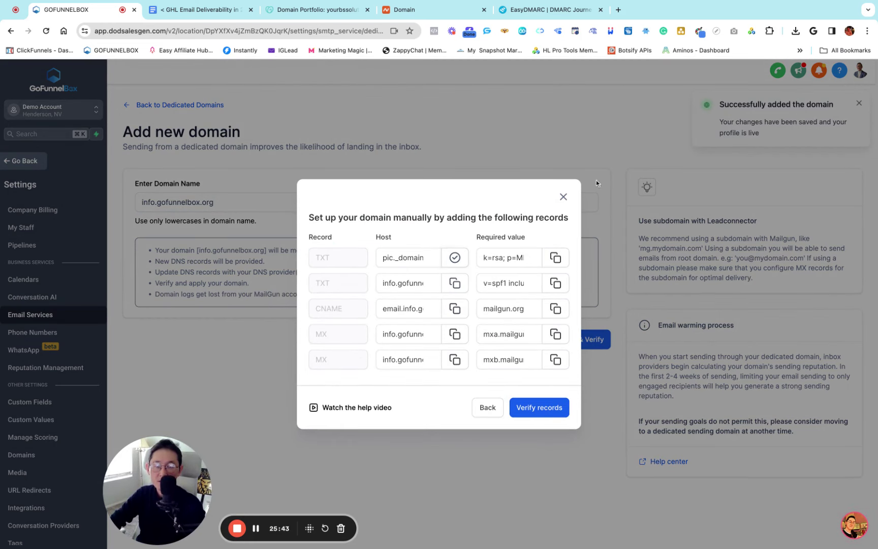
{"action": "left_click", "coordinate": [527, 10]}
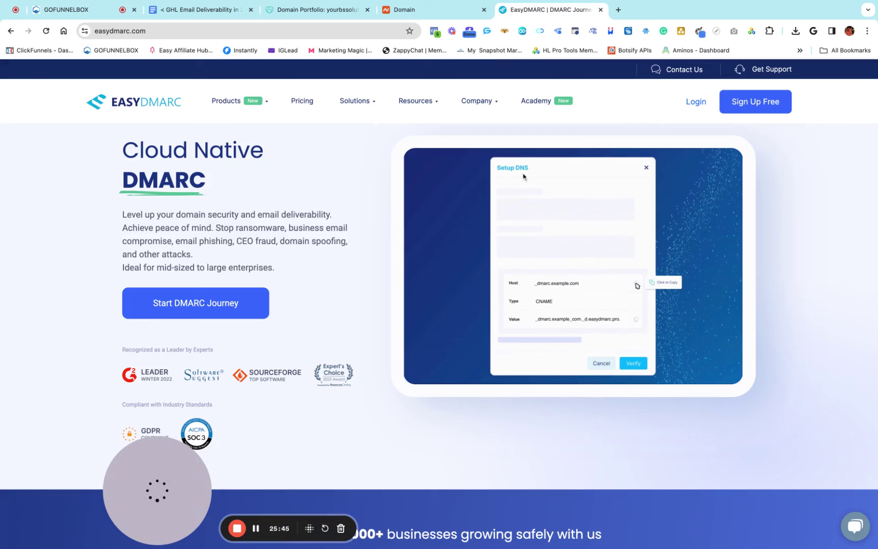
View gofunnelbox.org's Advanced DNS in Namecheap, then return to the domain list
{"action": "left_click", "coordinate": [416, 9]}
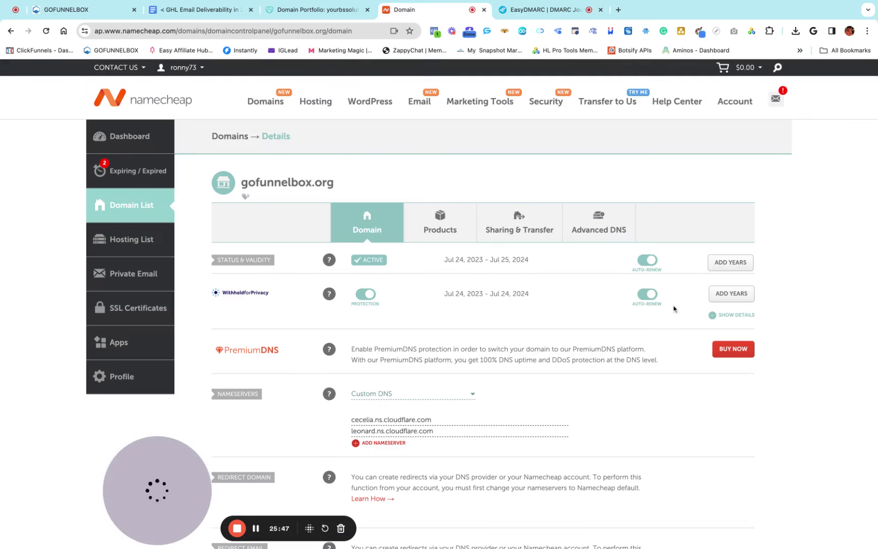
{"action": "left_click", "coordinate": [600, 225]}
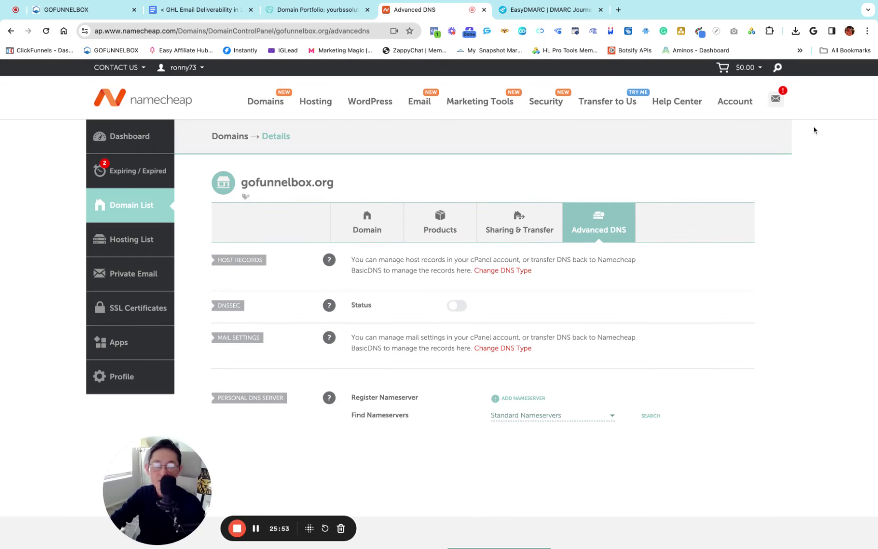
{"action": "mouse_move", "coordinate": [737, 104]}
{"action": "left_click", "coordinate": [741, 186]}
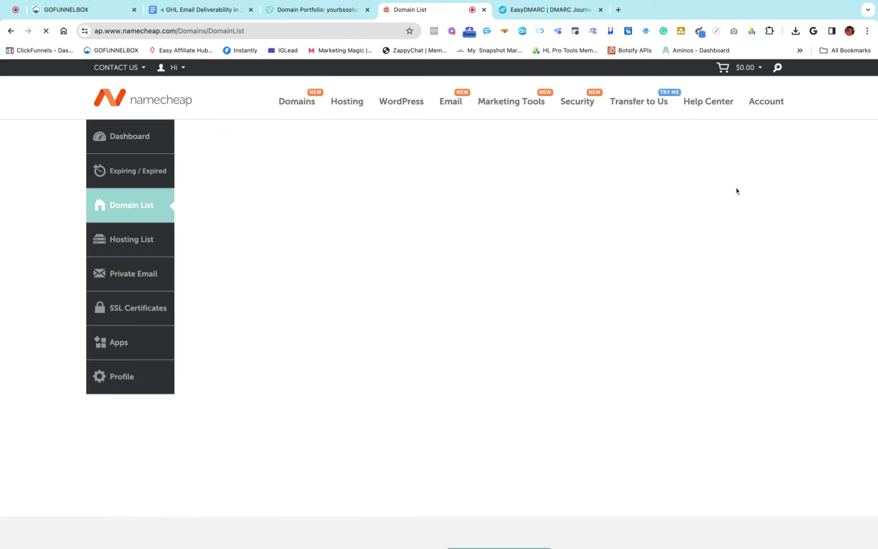
Open the Advanced DNS host records for aichatfunnelbot.com
{"action": "scroll", "coordinate": [414, 272], "scroll_direction": "down", "scroll_amount": 6}
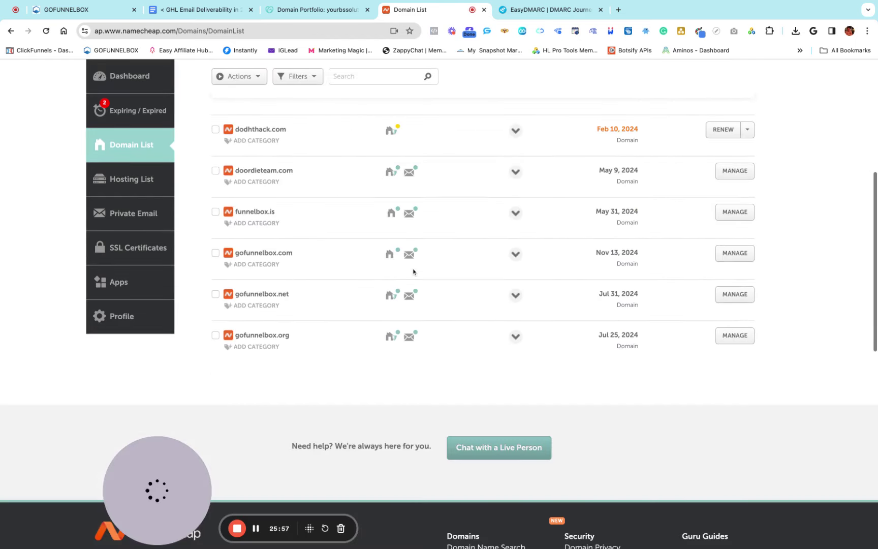
{"action": "scroll", "coordinate": [413, 272], "scroll_direction": "up", "scroll_amount": 1}
{"action": "mouse_move", "coordinate": [413, 273]}
{"action": "scroll", "coordinate": [413, 273], "scroll_direction": "up", "scroll_amount": 3}
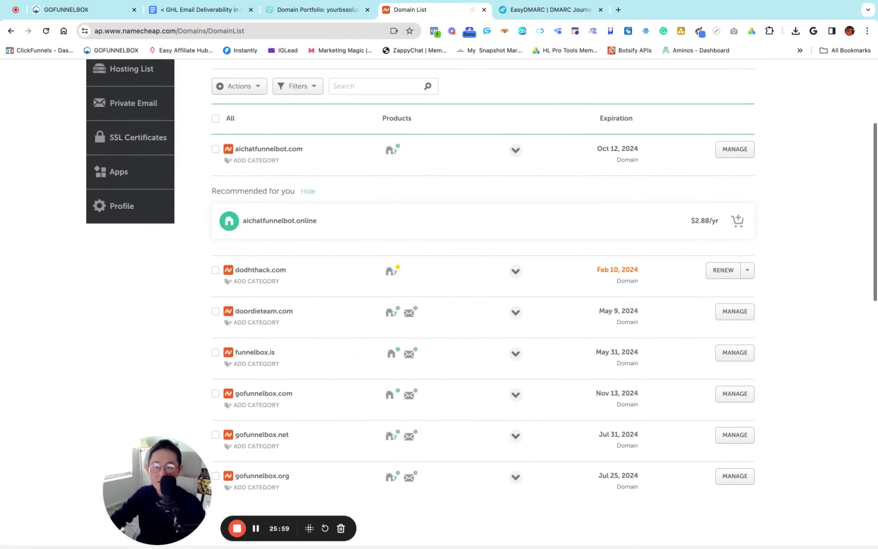
{"action": "scroll", "coordinate": [323, 217], "scroll_direction": "up", "scroll_amount": 1}
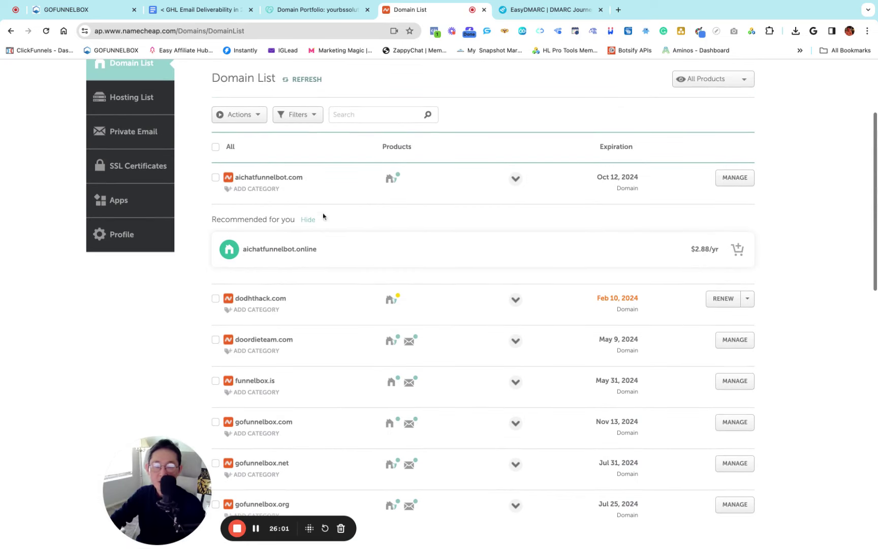
{"action": "double_click", "coordinate": [319, 177]}
{"action": "key", "text": "super+c"}
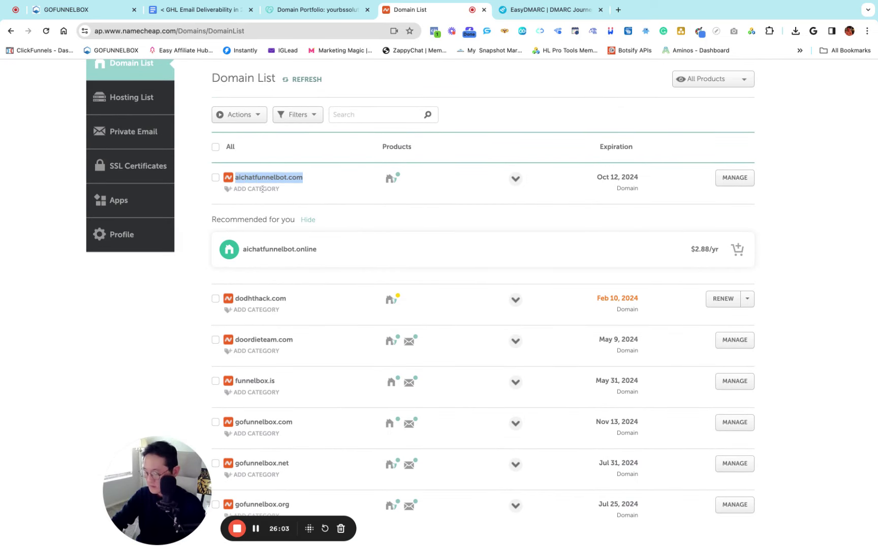
{"action": "left_click", "coordinate": [325, 202]}
{"action": "left_click", "coordinate": [734, 179]}
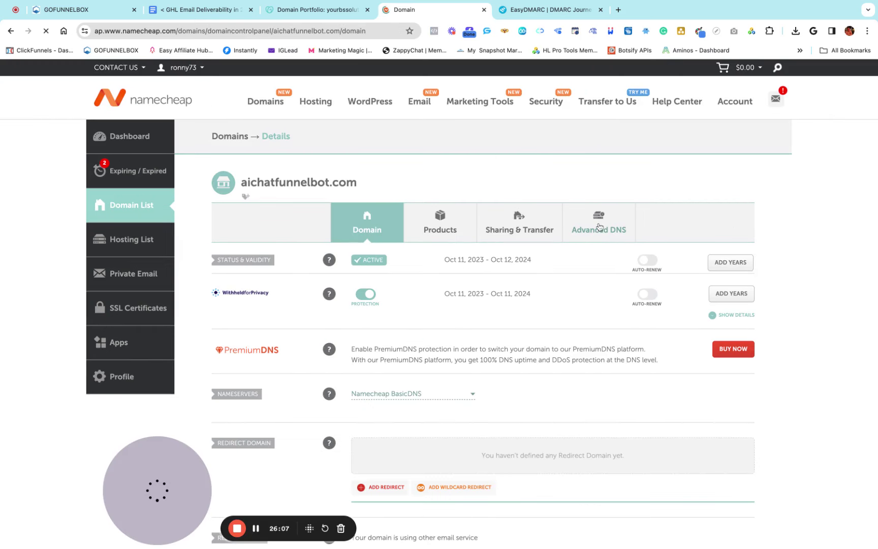
{"action": "left_click", "coordinate": [604, 235]}
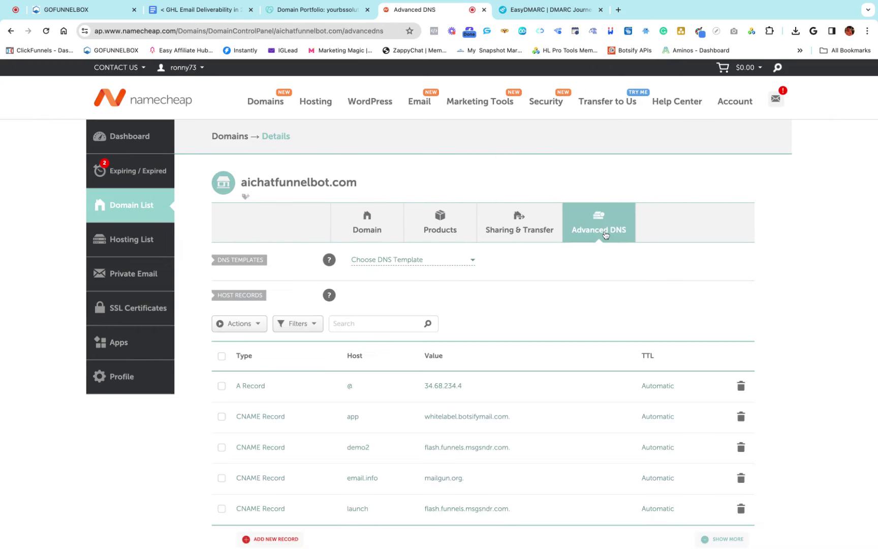
{"action": "scroll", "coordinate": [515, 286], "scroll_direction": "down", "scroll_amount": 5}
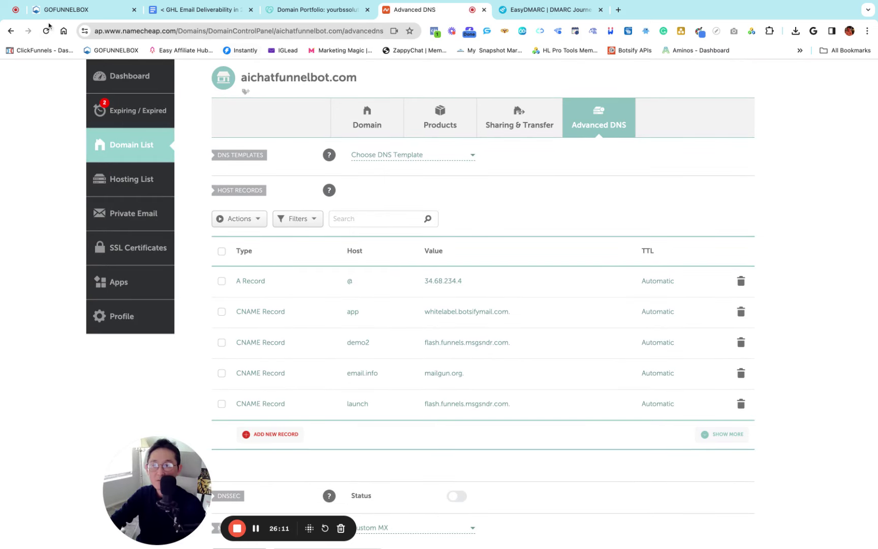
{"action": "left_click", "coordinate": [66, 9]}
Close the records dialog and change the domain to info.aichatfunnelbot.com
{"action": "left_click", "coordinate": [487, 407]}
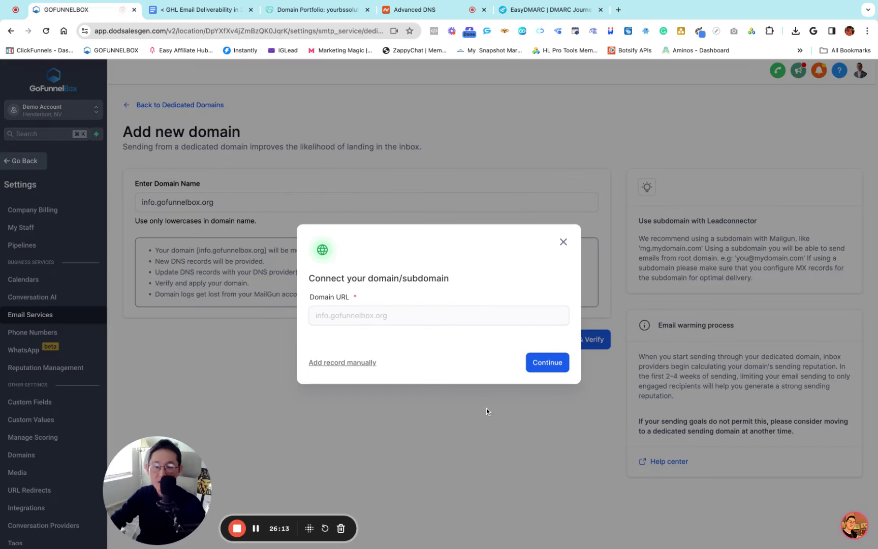
{"action": "left_click", "coordinate": [564, 242]}
{"action": "left_click", "coordinate": [231, 203]}
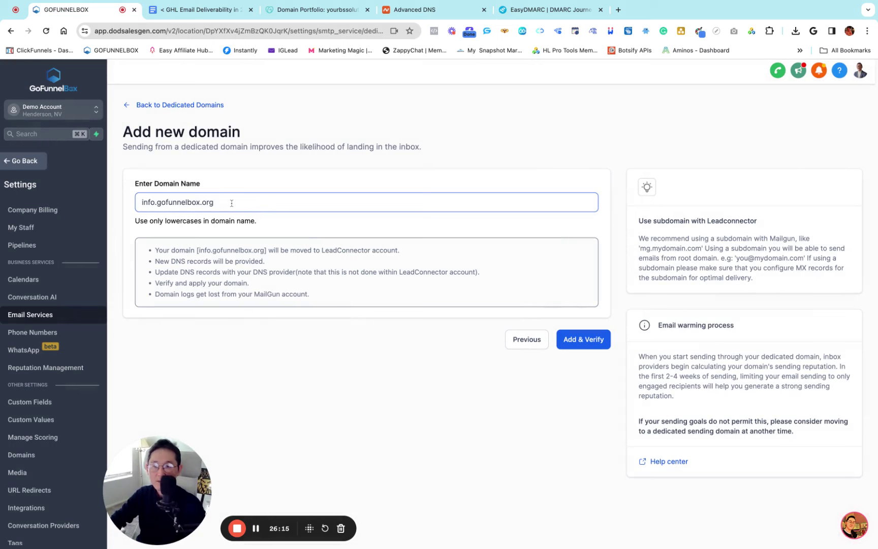
{"action": "key", "text": "BackSpace"}
{"action": "key", "text": "BackSpace"}
{"action": "key", "text": "BackSpace"}
{"action": "key", "text": "BackSpace"}
{"action": "key", "text": "BackSpace"}
{"action": "key", "text": "BackSpace"}
{"action": "key", "text": "BackSpace"}
{"action": "key", "text": "BackSpace"}
{"action": "key", "text": "BackSpace"}
{"action": "key", "text": "BackSpace"}
{"action": "key", "text": "BackSpace"}
{"action": "key", "text": "BackSpace"}
{"action": "key", "text": "BackSpace"}
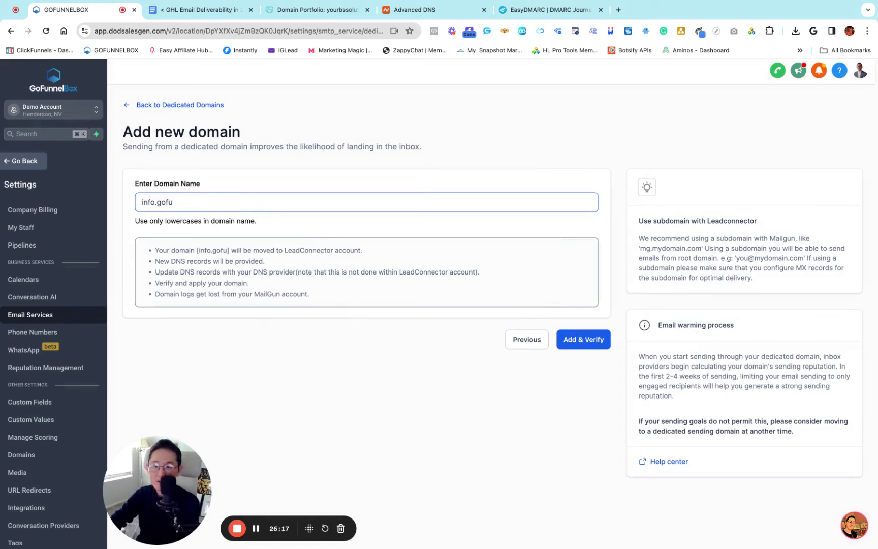
{"action": "key", "text": "BackSpace"}
{"action": "key", "text": "BackSpace"}
{"action": "key", "text": "super+v"}
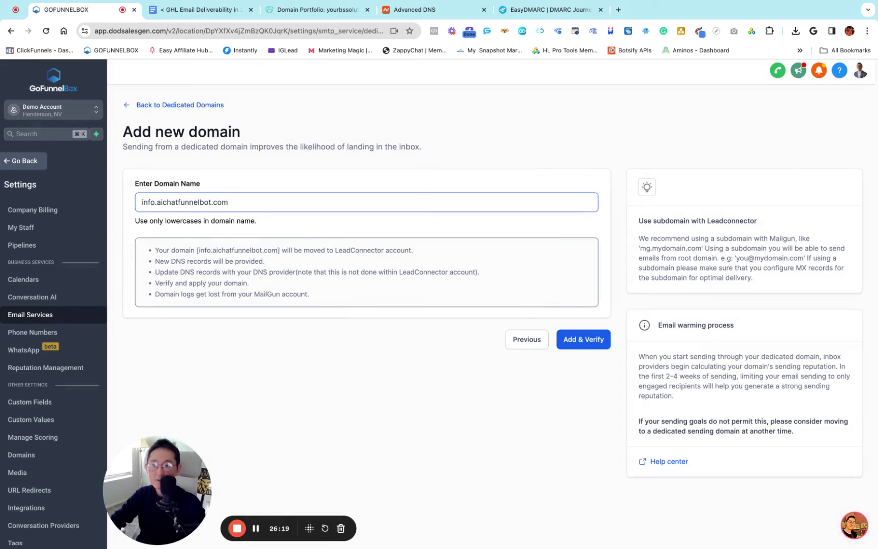
Submit info.aichatfunnelbot.com and dismiss the 'Domain already pointing' MX/SPF warning
{"action": "left_click", "coordinate": [582, 353]}
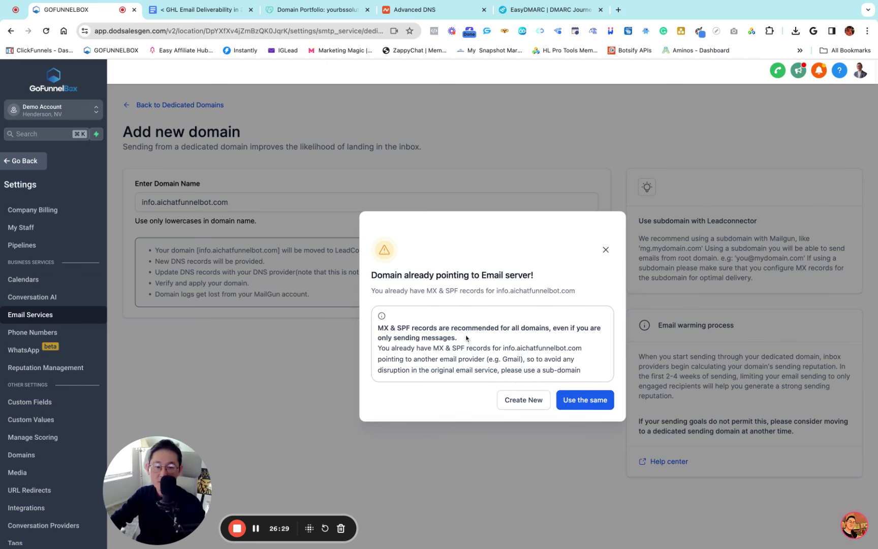
{"action": "left_click", "coordinate": [606, 252]}
{"action": "left_click", "coordinate": [152, 202]}
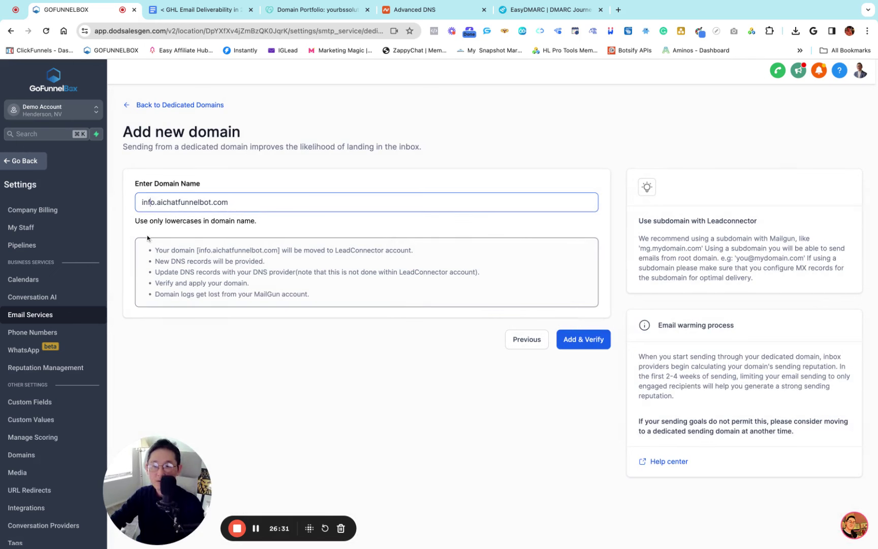
Change the domain name to contact.aichatfunnelbot.com
{"action": "key", "text": "BackSpace"}
{"action": "key", "text": "BackSpace"}
{"action": "key", "text": "BackSpace"}
{"action": "key", "text": "BackSpace"}
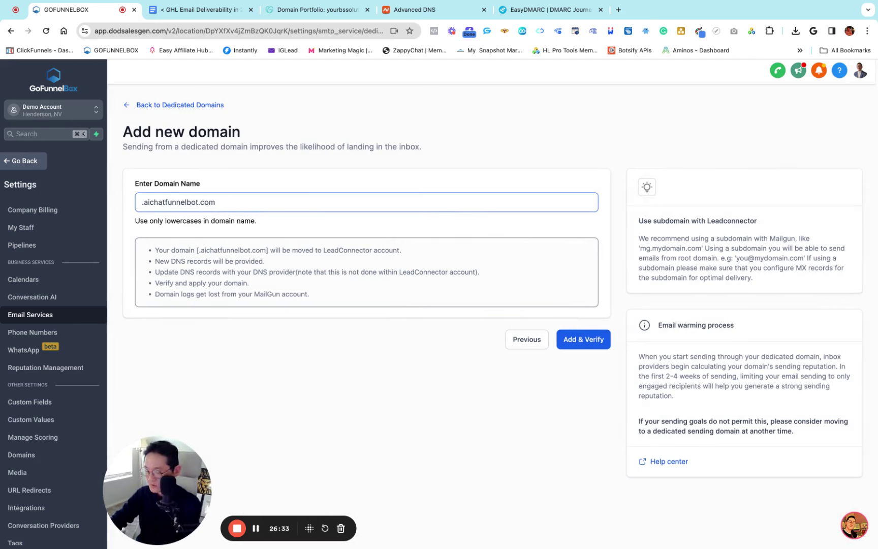
{"action": "type", "text": "contact"}
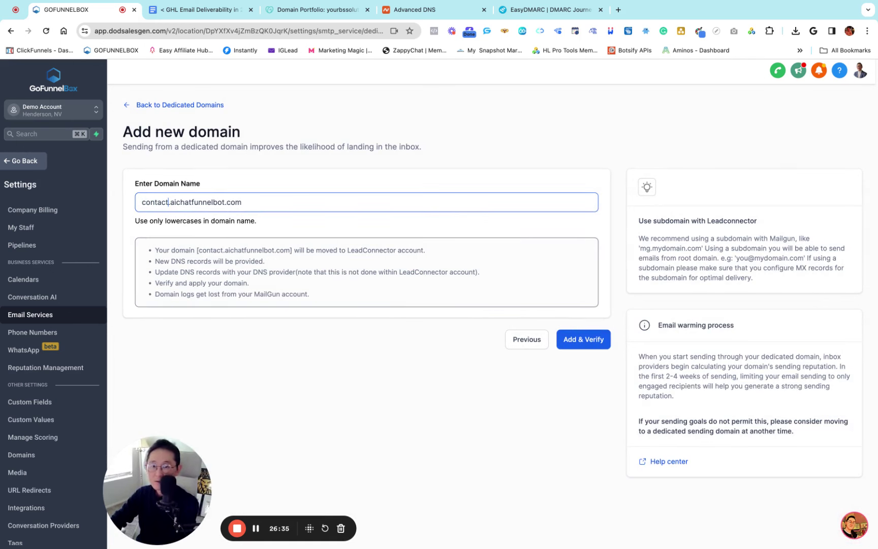
{"action": "left_click", "coordinate": [308, 181]}
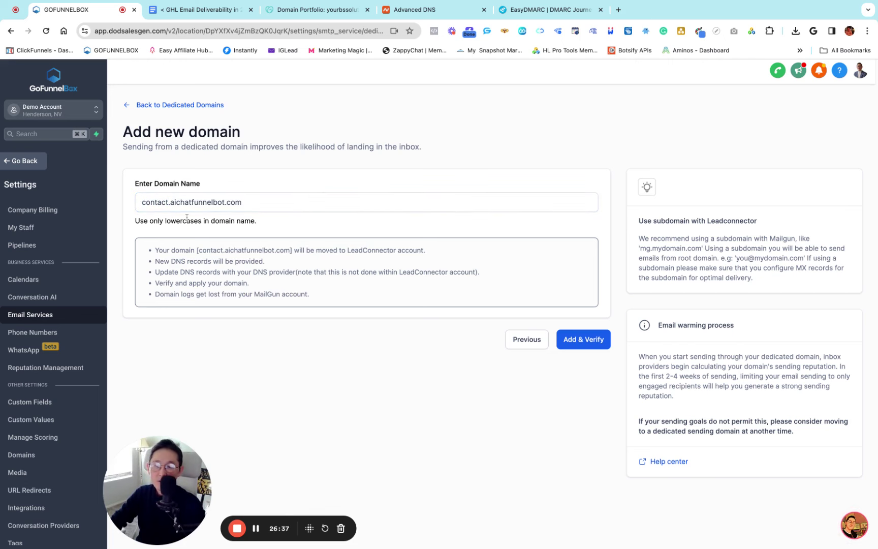
{"action": "left_click", "coordinate": [146, 209]}
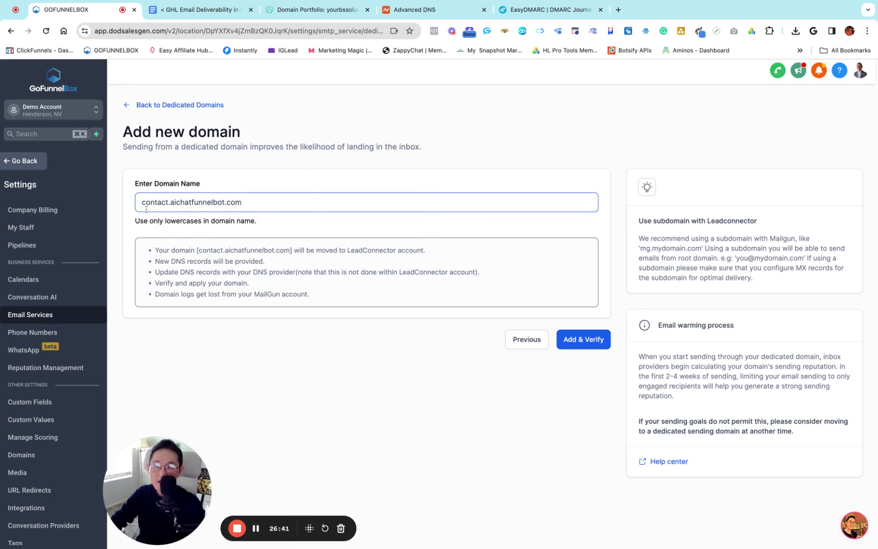
{"action": "left_click", "coordinate": [221, 217]}
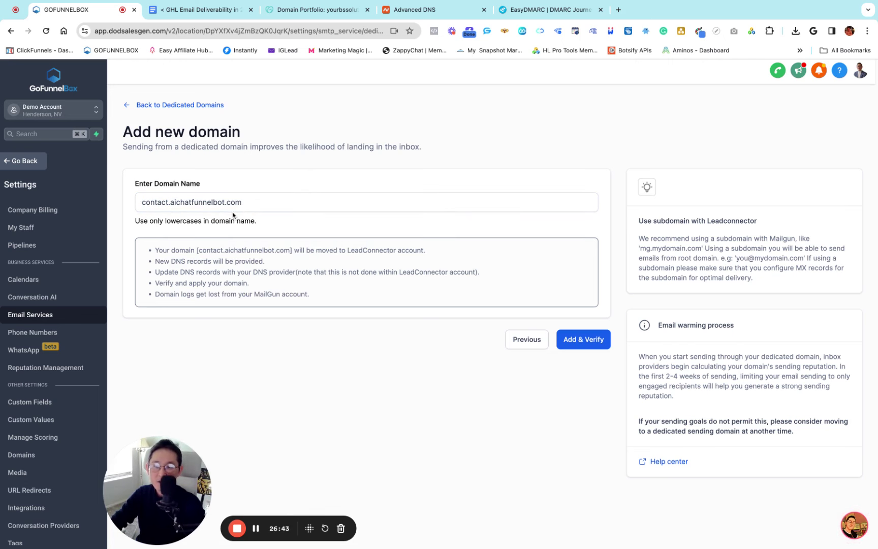
{"action": "key", "text": "shift+Left"}
{"action": "key", "text": "shift+Left"}
{"action": "key", "text": "shift+Left"}
{"action": "key", "text": "shift+Left"}
{"action": "key", "text": "shift+Left"}
{"action": "key", "text": "shift+Left"}
{"action": "key", "text": "shift+Left"}
{"action": "key", "text": "shift+Left"}
{"action": "key", "text": "shift+Left"}
{"action": "key", "text": "shift+Left"}
{"action": "key", "text": "shift+Left"}
{"action": "key", "text": "shift+Left"}
{"action": "key", "text": "shift+Left"}
{"action": "key", "text": "shift+Left"}
{"action": "key", "text": "shift+Left"}
{"action": "key", "text": "shift+Left"}
{"action": "key", "text": "shift+Left"}
{"action": "key", "text": "shift+Left"}
{"action": "key", "text": "shift+Left"}
{"action": "key", "text": "shift+Left"}
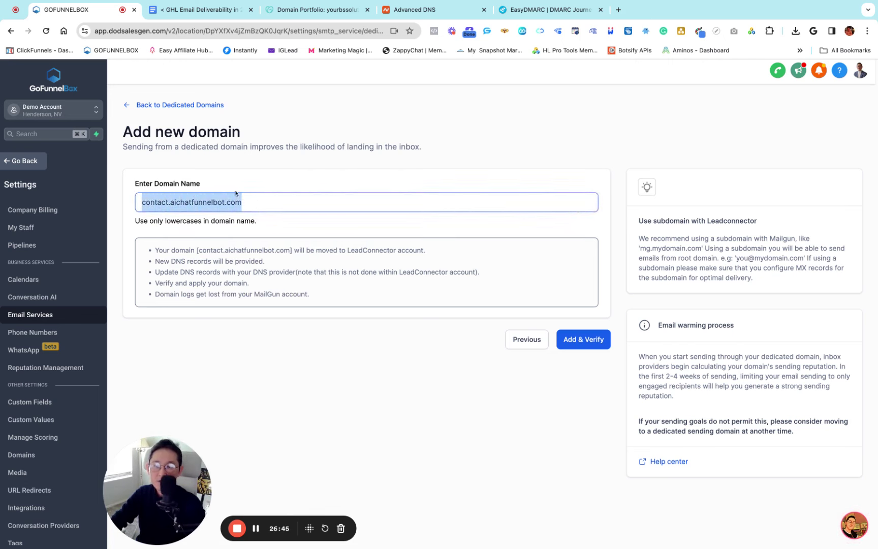
{"action": "left_click", "coordinate": [248, 179]}
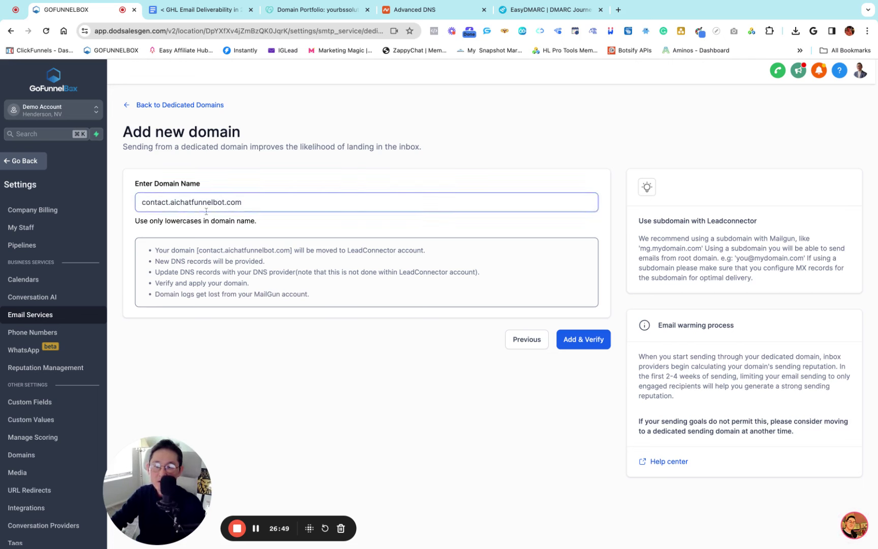
{"action": "key", "text": "shift+Left"}
{"action": "key", "text": "shift+Left"}
{"action": "key", "text": "shift+Left"}
{"action": "key", "text": "shift+Left"}
{"action": "key", "text": "shift+Left"}
{"action": "key", "text": "shift+Left"}
{"action": "key", "text": "shift+Left"}
{"action": "key", "text": "shift+Left"}
{"action": "key", "text": "shift+Left"}
{"action": "key", "text": "shift+Left"}
{"action": "key", "text": "shift+Left"}
{"action": "key", "text": "shift+Left"}
{"action": "key", "text": "shift+Left"}
{"action": "key", "text": "shift+Left"}
{"action": "key", "text": "shift+Left"}
{"action": "key", "text": "shift+Left"}
{"action": "key", "text": "shift+Left"}
{"action": "key", "text": "shift+Left"}
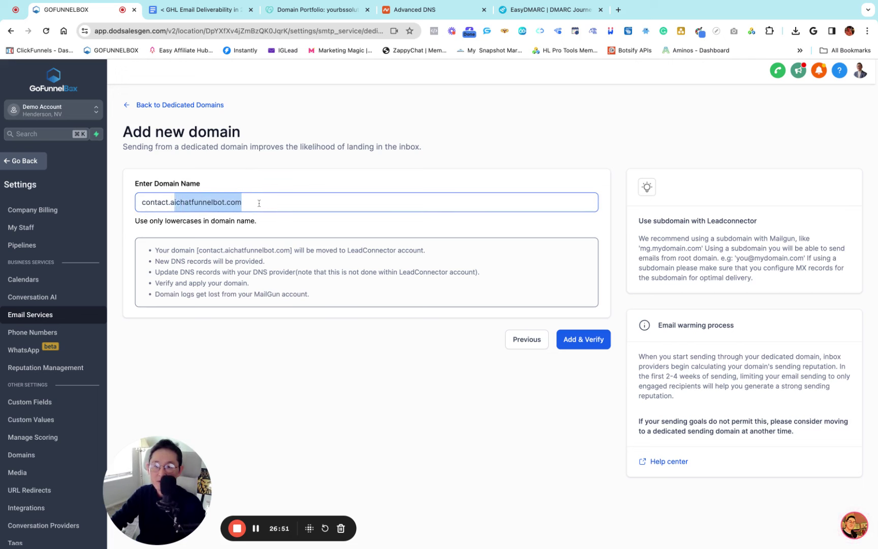
{"action": "left_click", "coordinate": [142, 203]}
{"action": "key", "text": "shift+Right"}
{"action": "key", "text": "shift+Right"}
{"action": "key", "text": "shift+Right"}
{"action": "key", "text": "shift+Right"}
{"action": "key", "text": "shift+Right"}
{"action": "key", "text": "shift+Right"}
{"action": "key", "text": "shift+Right"}
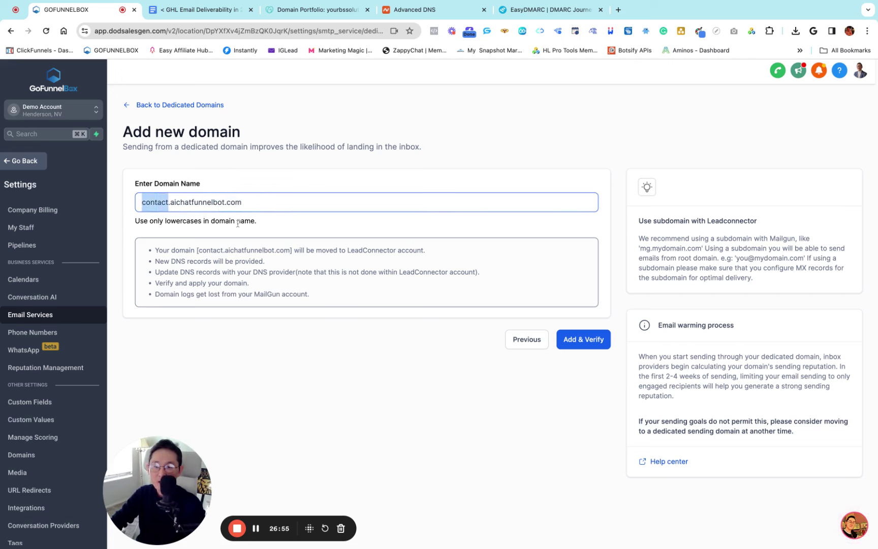
{"action": "left_click", "coordinate": [275, 227]}
Add and verify contact.aichatfunnelbot.com, list its manual DNS records, and copy the first TXT host
{"action": "left_click", "coordinate": [585, 340]}
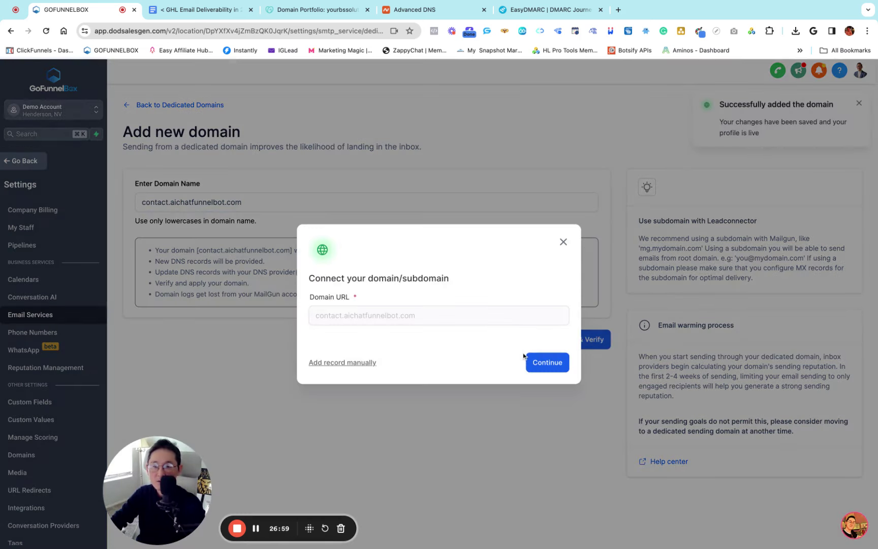
{"action": "left_click", "coordinate": [344, 362]}
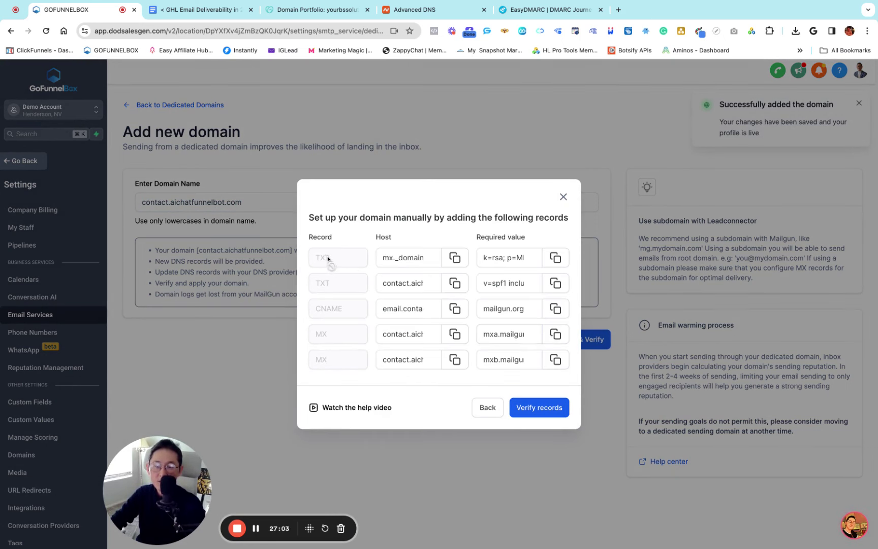
{"action": "left_click", "coordinate": [455, 258]}
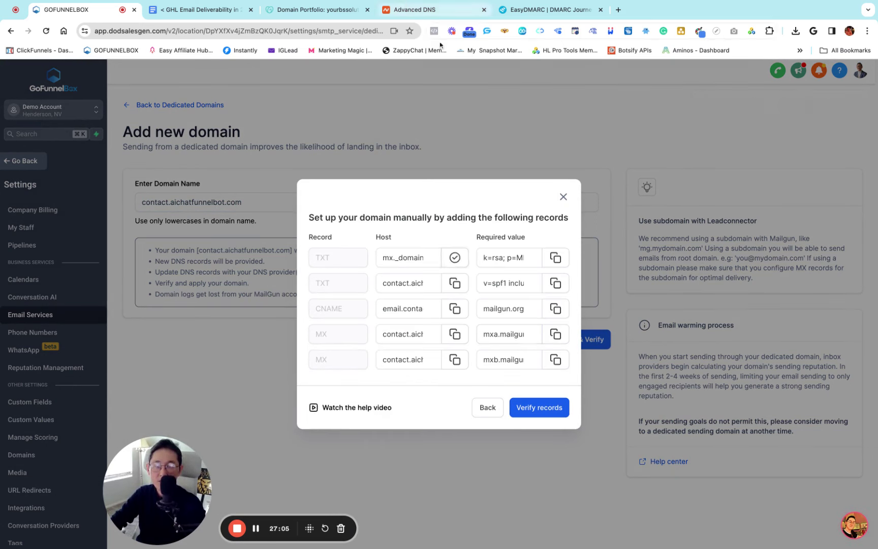
{"action": "left_click", "coordinate": [410, 9]}
{"action": "scroll", "coordinate": [286, 311], "scroll_direction": "down", "scroll_amount": 3}
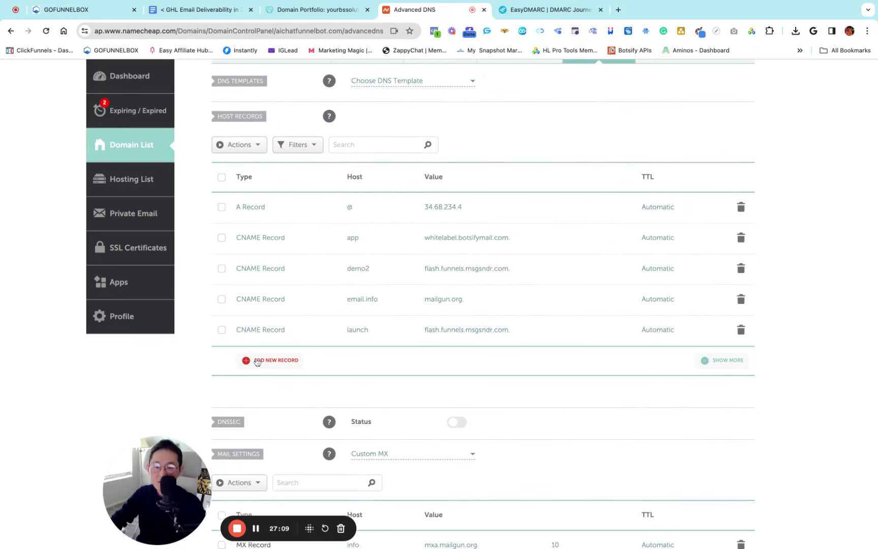
Add a new TXT record in Namecheap with host mx._domainkey.contact
{"action": "left_click", "coordinate": [278, 362]}
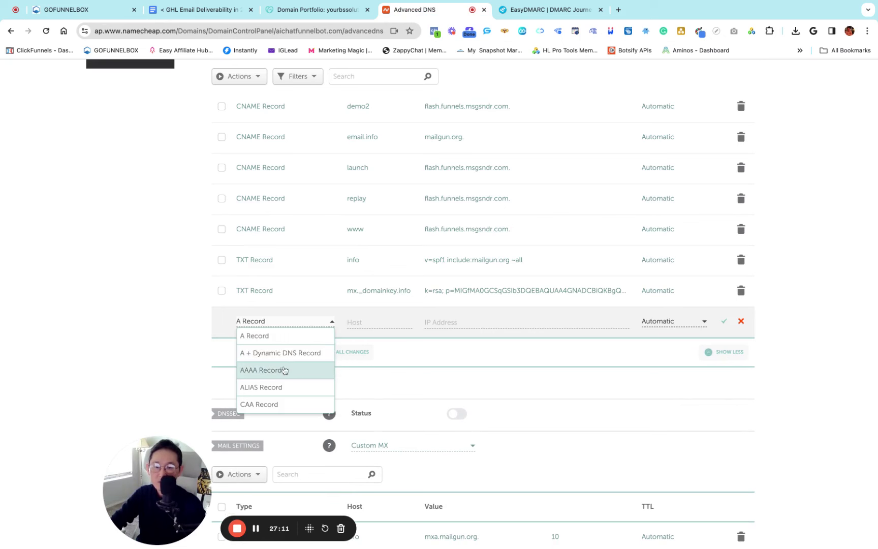
{"action": "scroll", "coordinate": [291, 368], "scroll_direction": "down", "scroll_amount": 1}
{"action": "scroll", "coordinate": [291, 368], "scroll_direction": "down", "scroll_amount": 2}
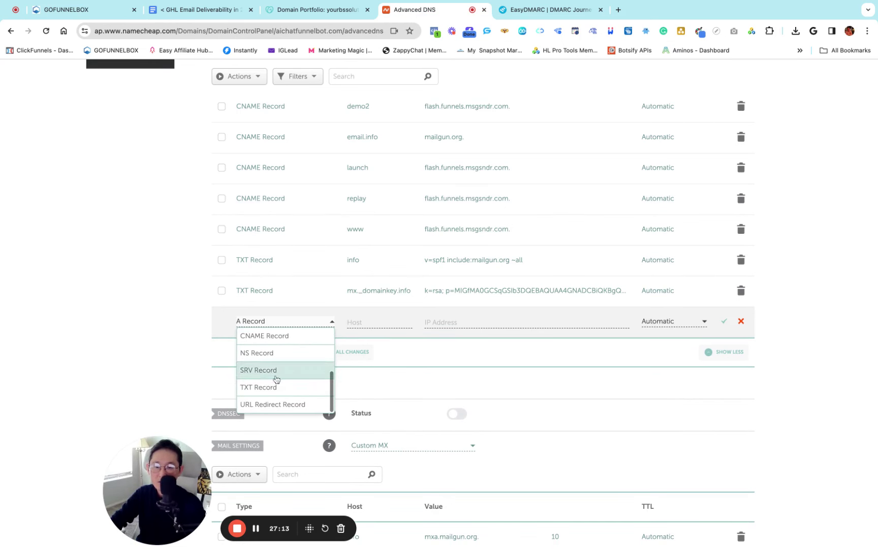
{"action": "left_click", "coordinate": [261, 387]}
{"action": "left_click", "coordinate": [359, 321]}
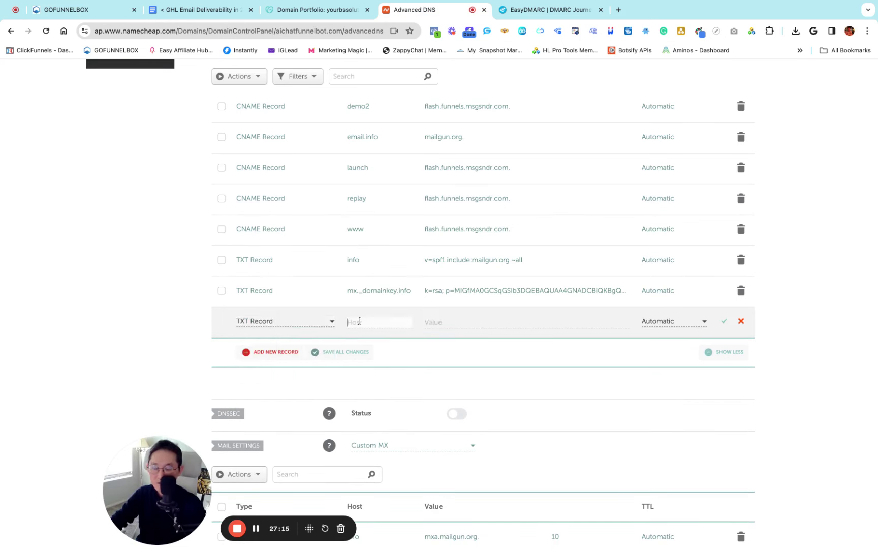
{"action": "key", "text": "super+v"}
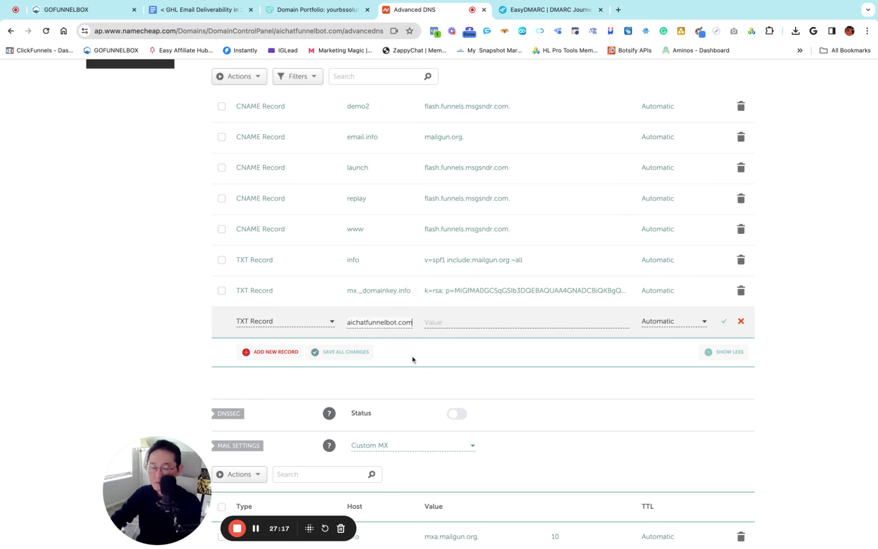
{"action": "key", "text": "super+a"}
{"action": "key", "text": "super+v"}
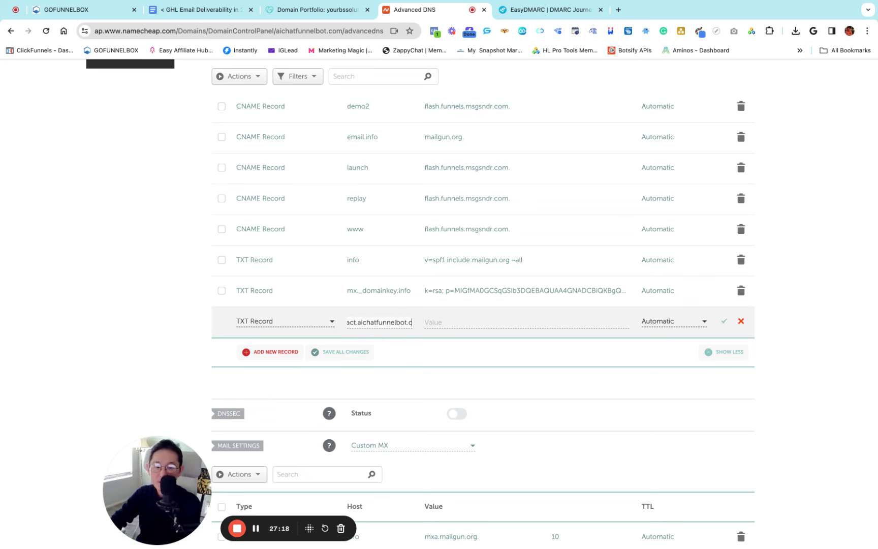
{"action": "key", "text": "BackSpace"}
{"action": "key", "text": "BackSpace"}
{"action": "key", "text": "BackSpace"}
{"action": "key", "text": "BackSpace"}
{"action": "key", "text": "BackSpace"}
{"action": "key", "text": "BackSpace"}
{"action": "key", "text": "BackSpace"}
{"action": "key", "text": "BackSpace"}
{"action": "key", "text": "BackSpace"}
{"action": "key", "text": "BackSpace"}
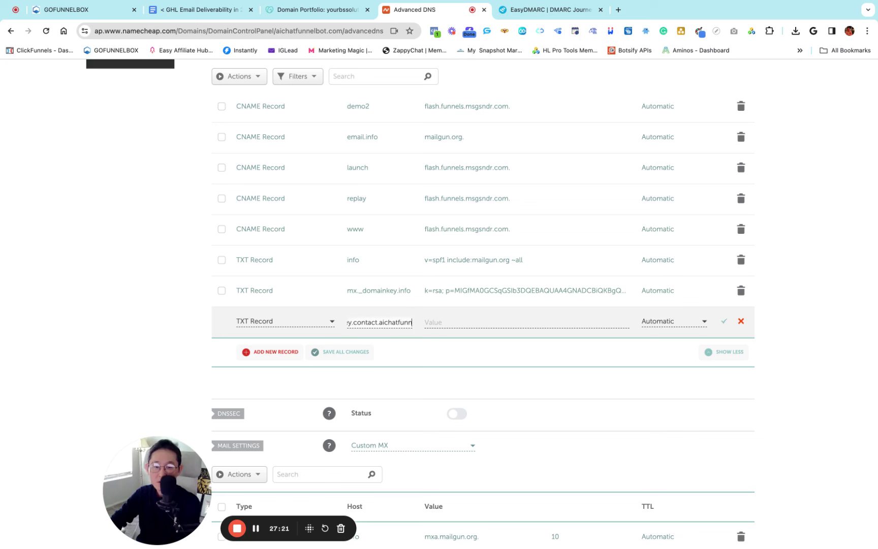
{"action": "key", "text": "BackSpace"}
{"action": "key", "text": "BackSpace"}
{"action": "key", "text": "BackSpace"}
{"action": "key", "text": "BackSpace"}
{"action": "key", "text": "BackSpace"}
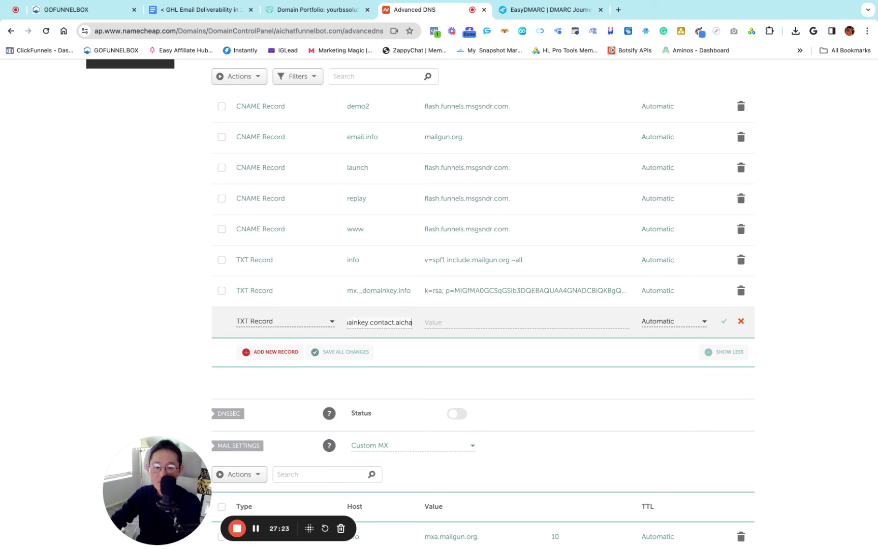
{"action": "key", "text": "BackSpace"}
{"action": "key", "text": "BackSpace"}
{"action": "key", "text": "BackSpace"}
{"action": "left_click", "coordinate": [427, 349]}
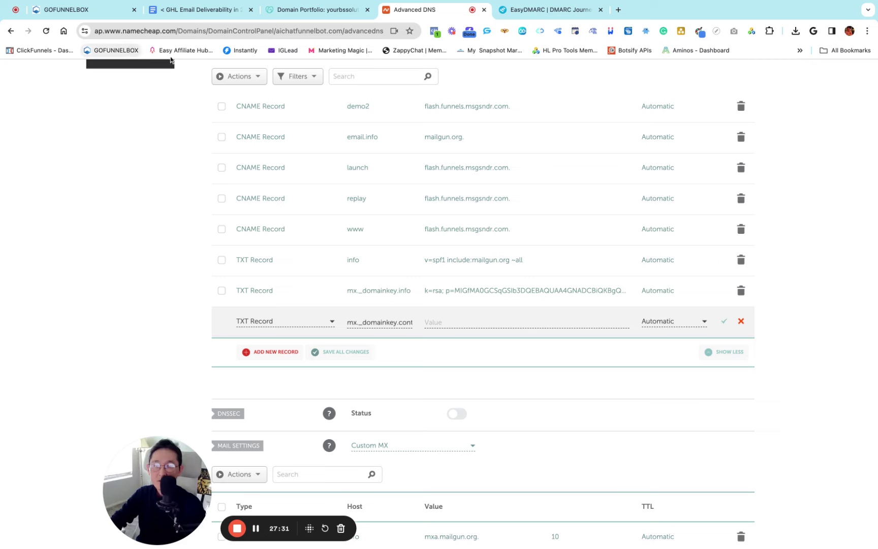
Paste the DKIM k=rsa key from GoFunnelBox as the value and save the record
{"action": "left_click", "coordinate": [71, 11]}
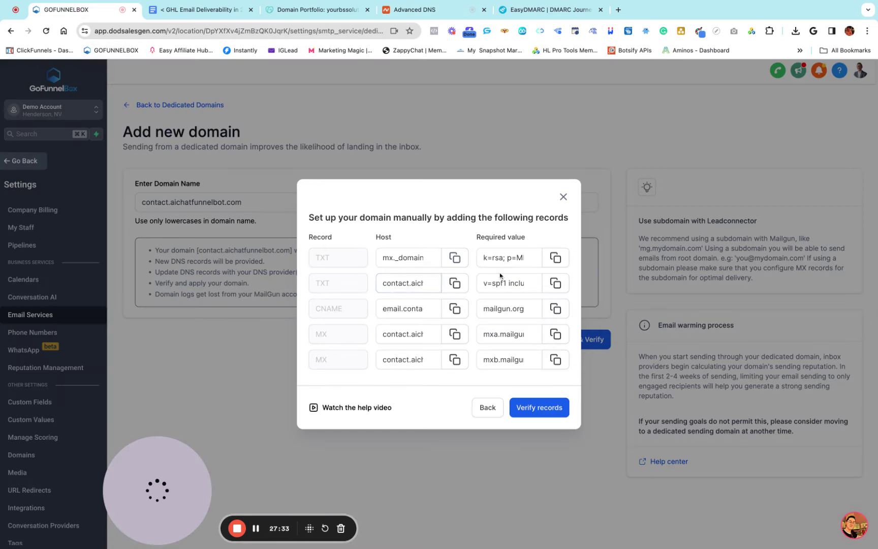
{"action": "left_click_drag", "start_coordinate": [477, 239], "coordinate": [537, 251]}
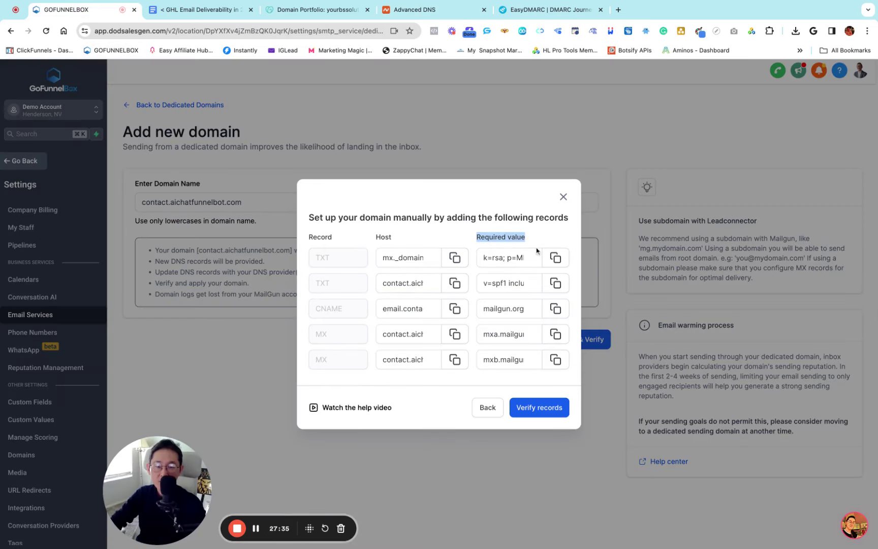
{"action": "left_click", "coordinate": [415, 10]}
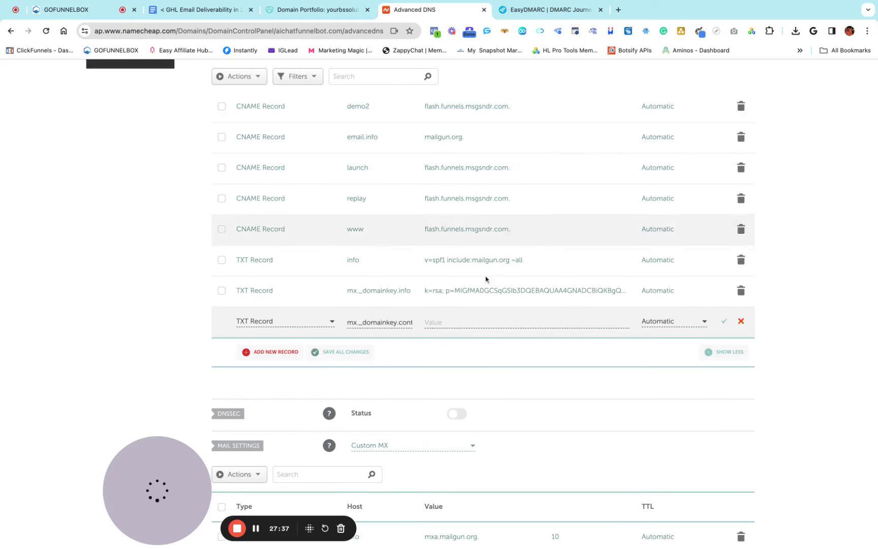
{"action": "key", "text": "super+v"}
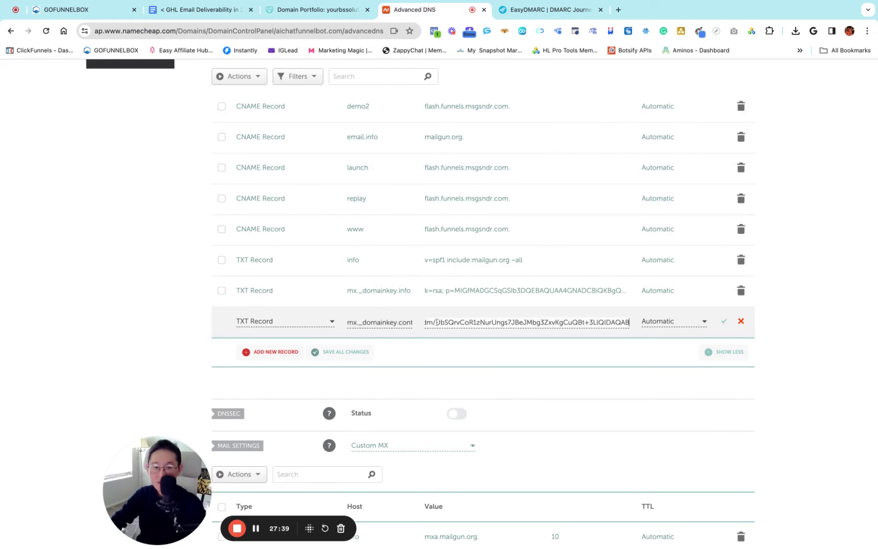
{"action": "left_click", "coordinate": [723, 323]}
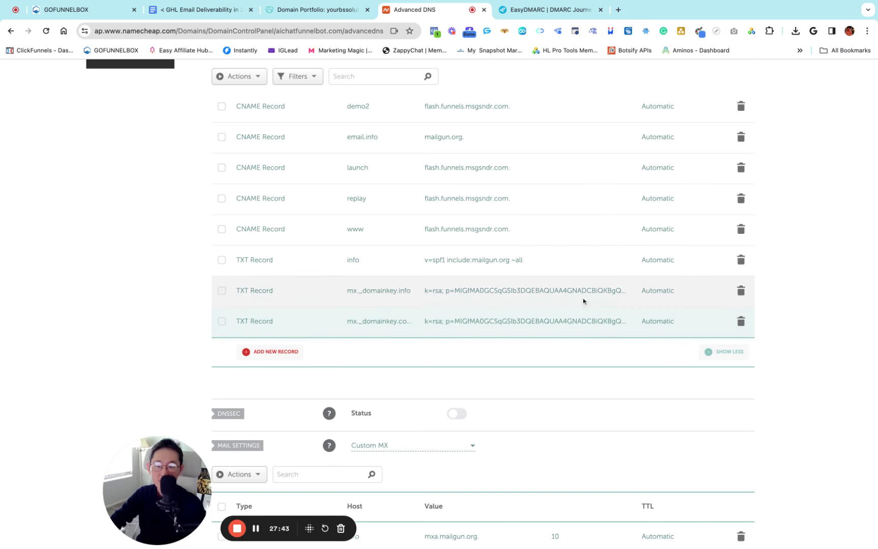
Add another TXT record in Namecheap with host contact
{"action": "left_click", "coordinate": [71, 12]}
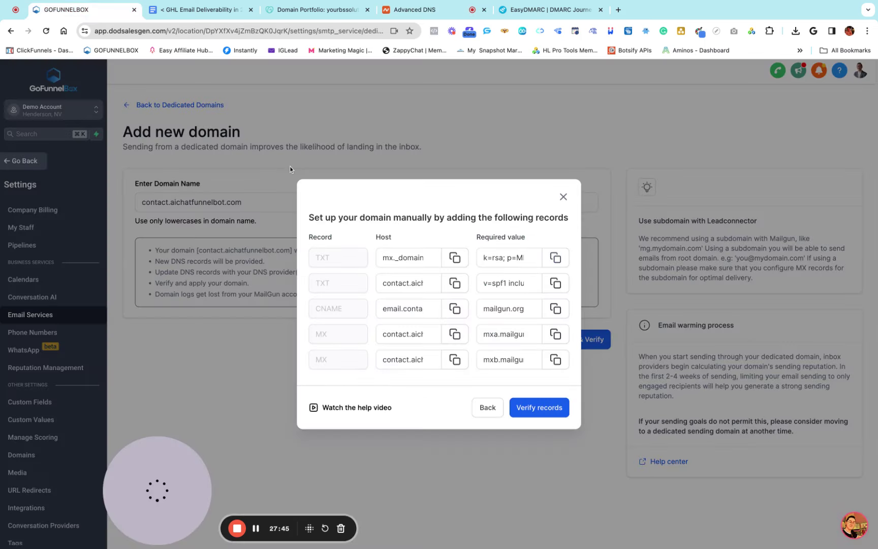
{"action": "left_click", "coordinate": [455, 284]}
{"action": "left_click", "coordinate": [427, 10]}
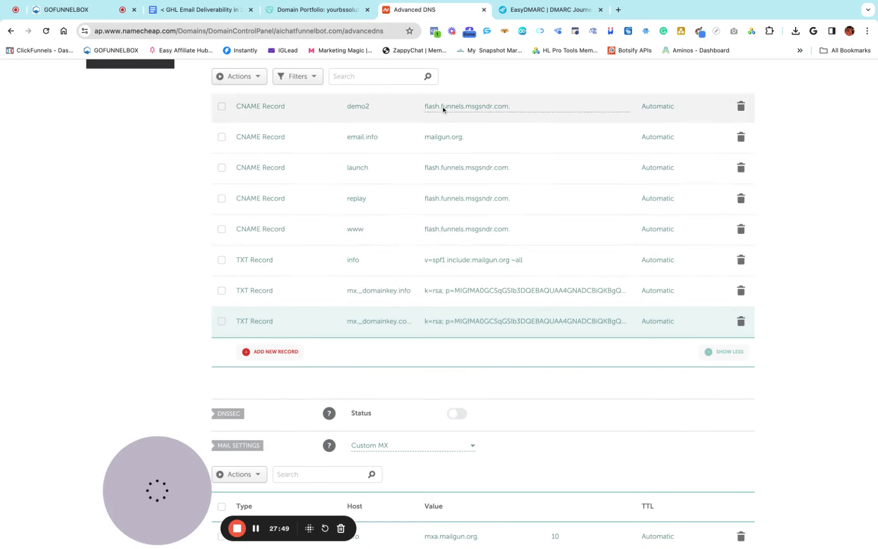
{"action": "left_click", "coordinate": [285, 361]}
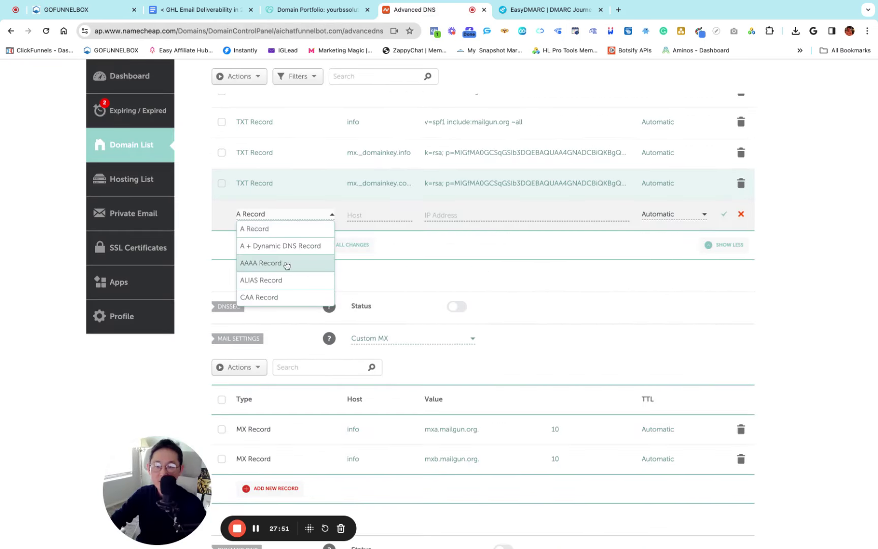
{"action": "scroll", "coordinate": [285, 265], "scroll_direction": "down", "scroll_amount": 3}
{"action": "scroll", "coordinate": [287, 265], "scroll_direction": "down", "scroll_amount": 1}
{"action": "left_click", "coordinate": [259, 285]}
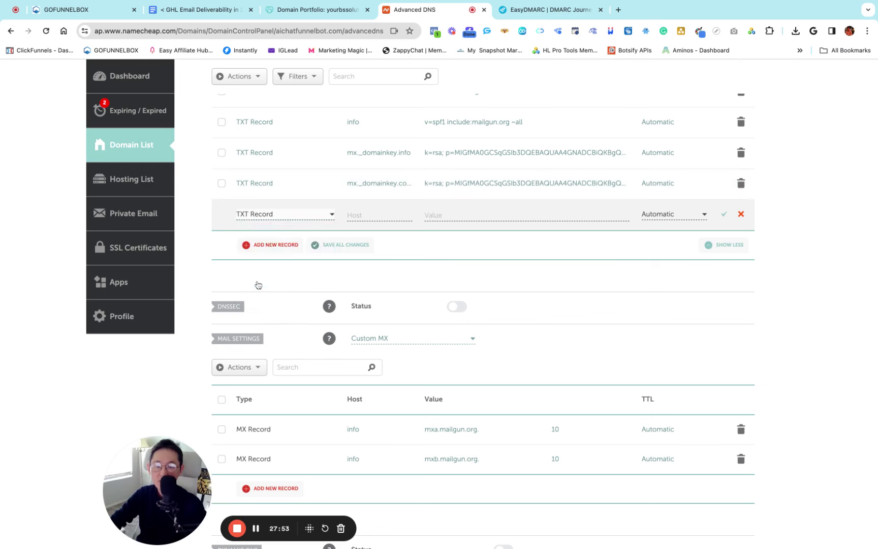
{"action": "left_click", "coordinate": [353, 213]}
{"action": "key", "text": "super+v"}
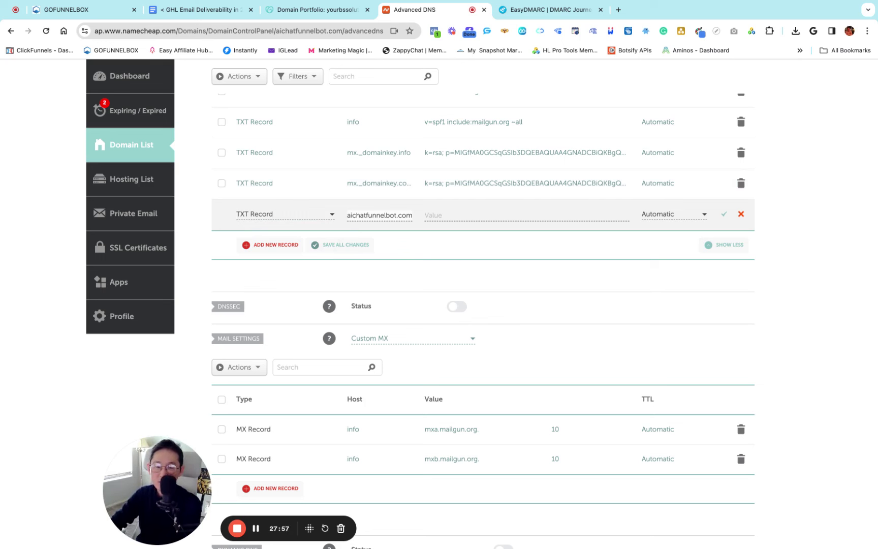
{"action": "key", "text": "super+Left"}
{"action": "type", "text": "contact."}
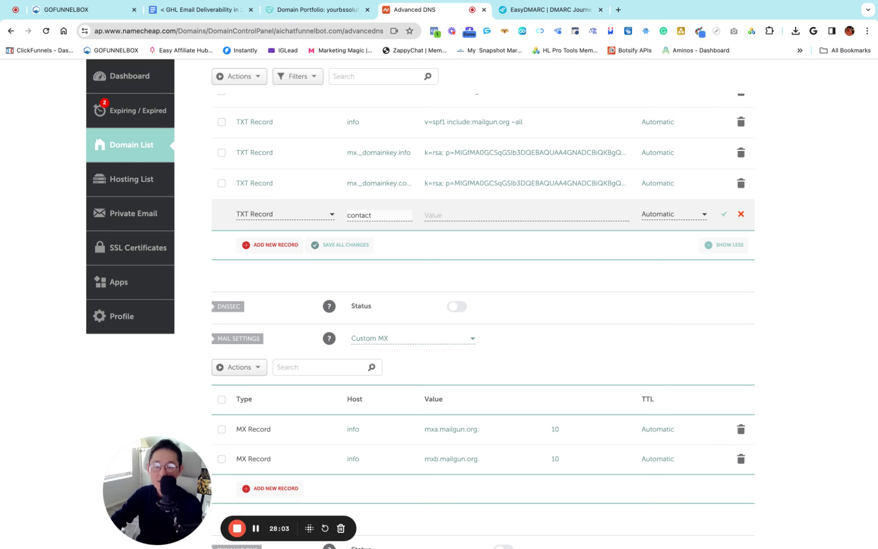
{"action": "left_click", "coordinate": [434, 252]}
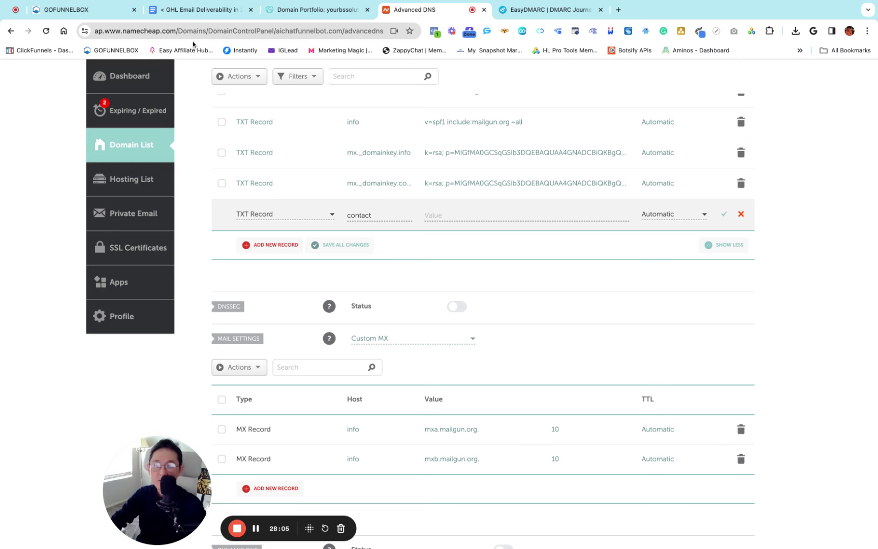
Copy the SPF value v=spf1 include:mailgun.org ~all into the record and save it
{"action": "left_click", "coordinate": [71, 10]}
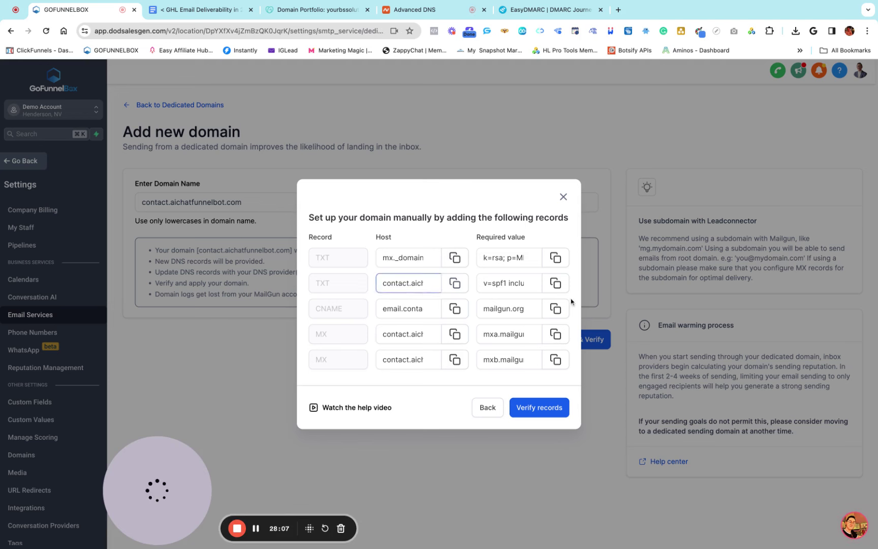
{"action": "left_click", "coordinate": [508, 284]}
{"action": "left_click", "coordinate": [556, 285]}
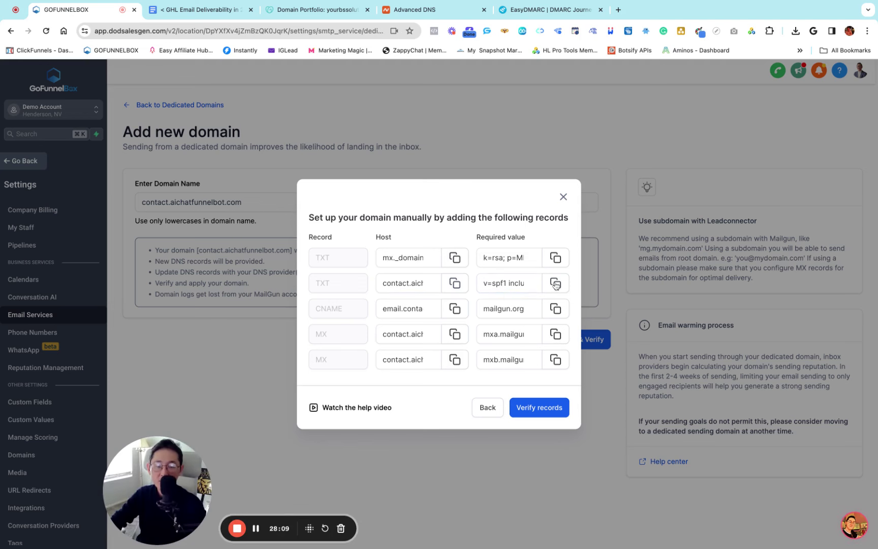
{"action": "left_click", "coordinate": [413, 10]}
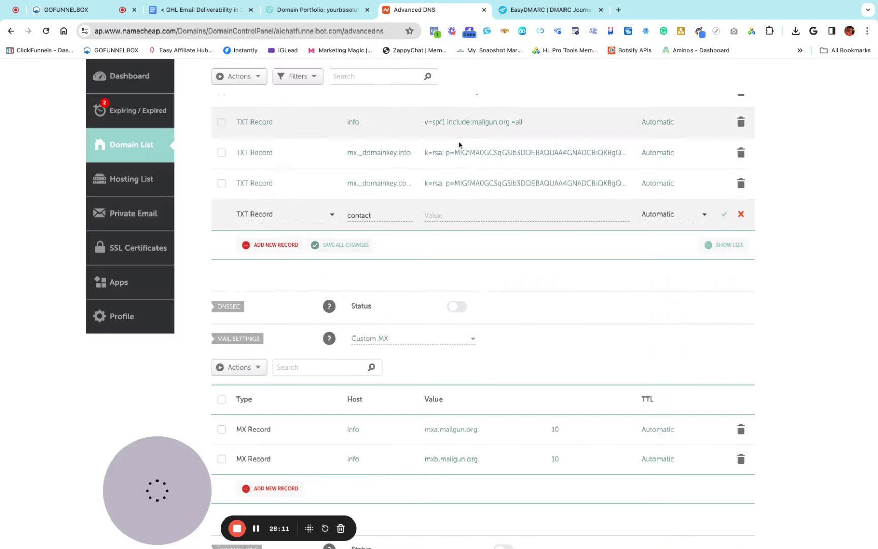
{"action": "left_click", "coordinate": [433, 213]}
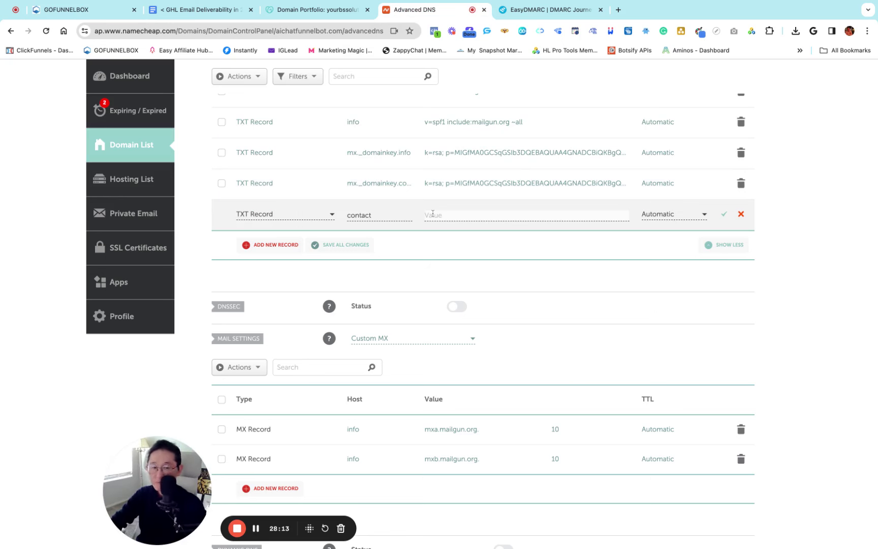
{"action": "key", "text": "ctrl+v"}
{"action": "left_click", "coordinate": [724, 215]}
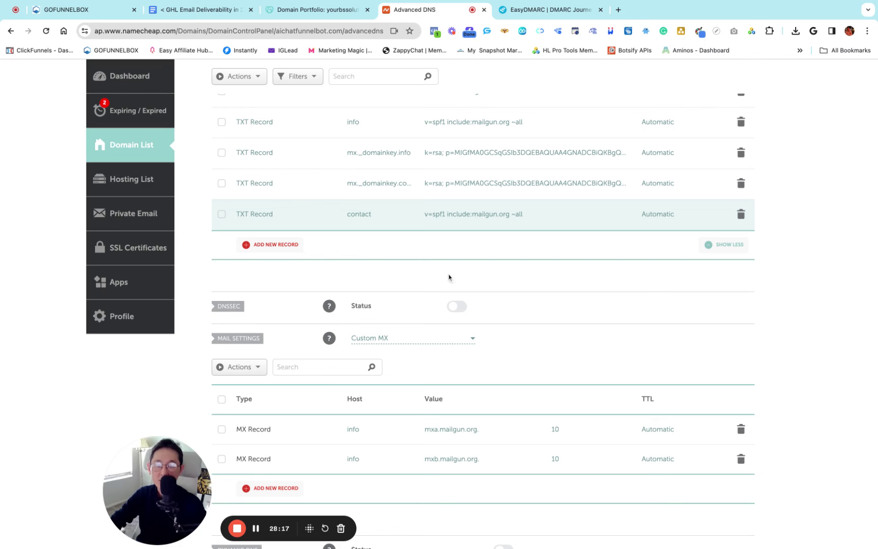
Add a new CNAME record in Namecheap with host email.contact
{"action": "left_click", "coordinate": [71, 10]}
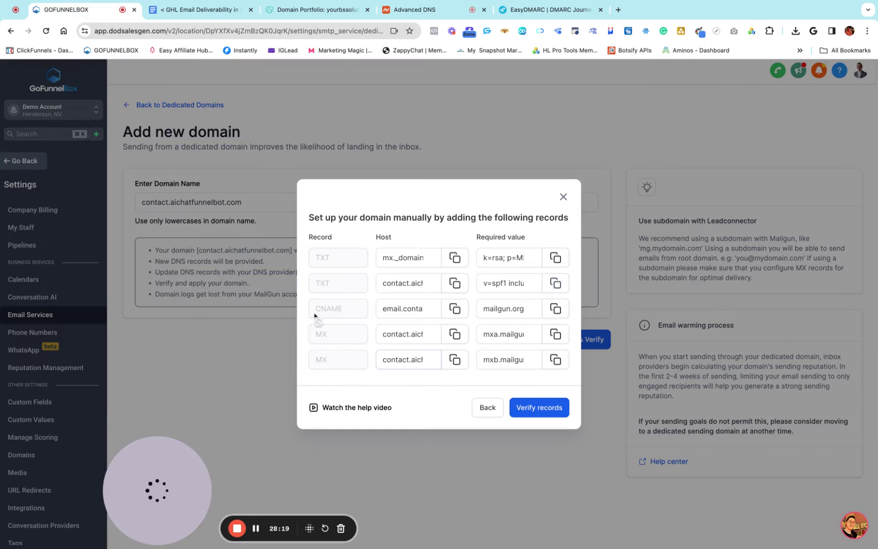
{"action": "left_click", "coordinate": [455, 309]}
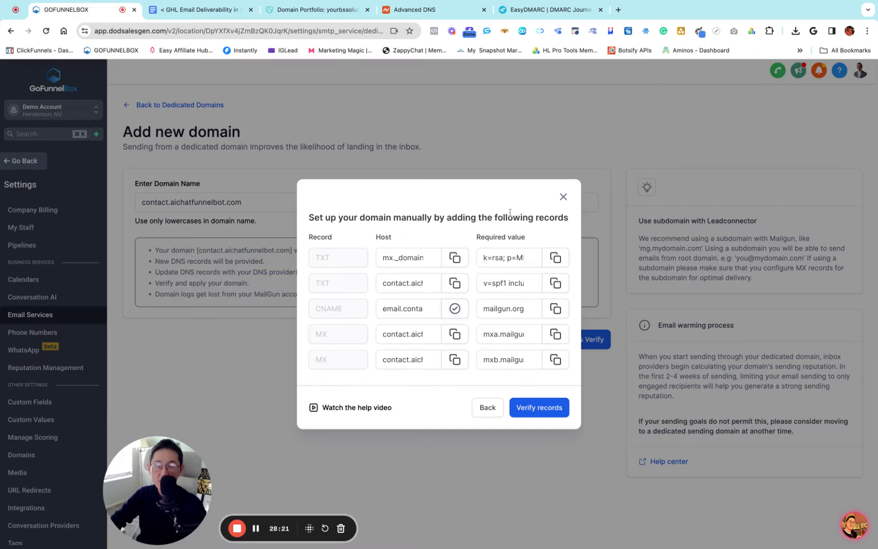
{"action": "left_click", "coordinate": [418, 11]}
{"action": "left_click", "coordinate": [275, 244]}
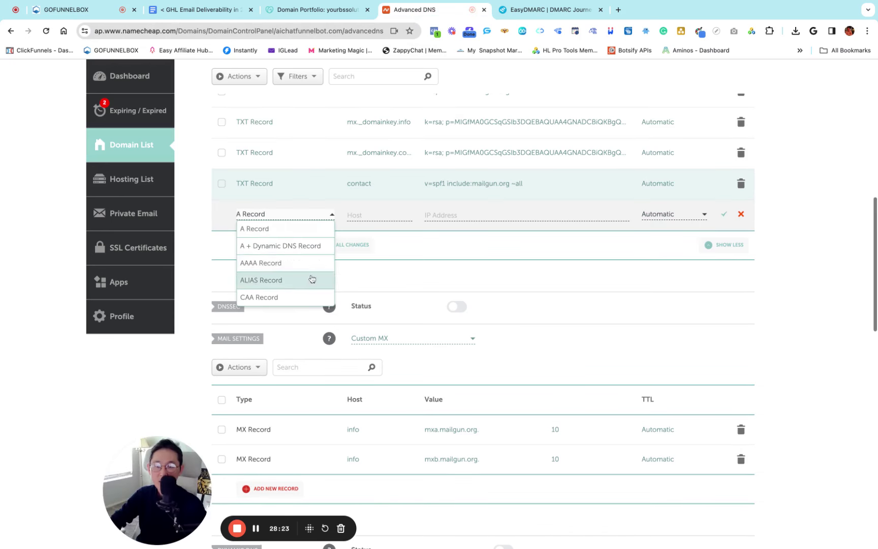
{"action": "scroll", "coordinate": [303, 266], "scroll_direction": "down", "scroll_amount": 2}
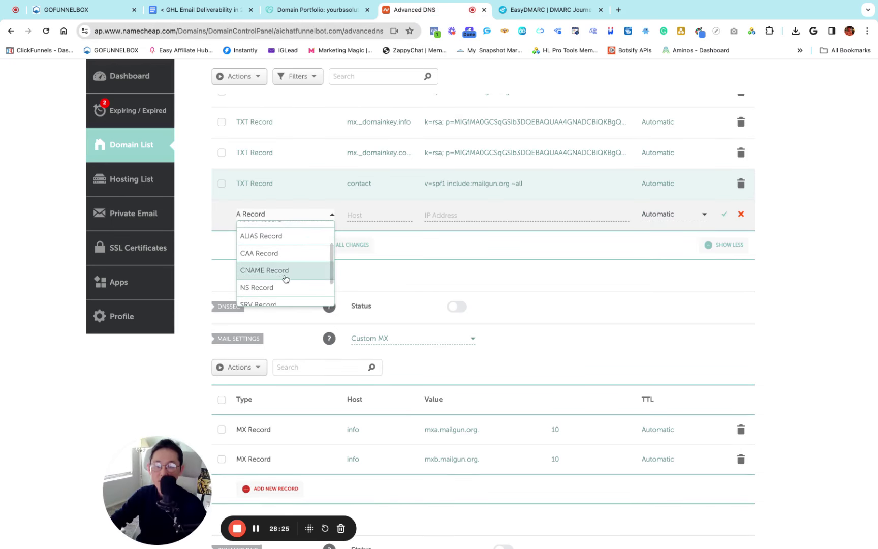
{"action": "left_click", "coordinate": [286, 276]}
{"action": "left_click", "coordinate": [376, 216]}
{"action": "key", "text": "super+v"}
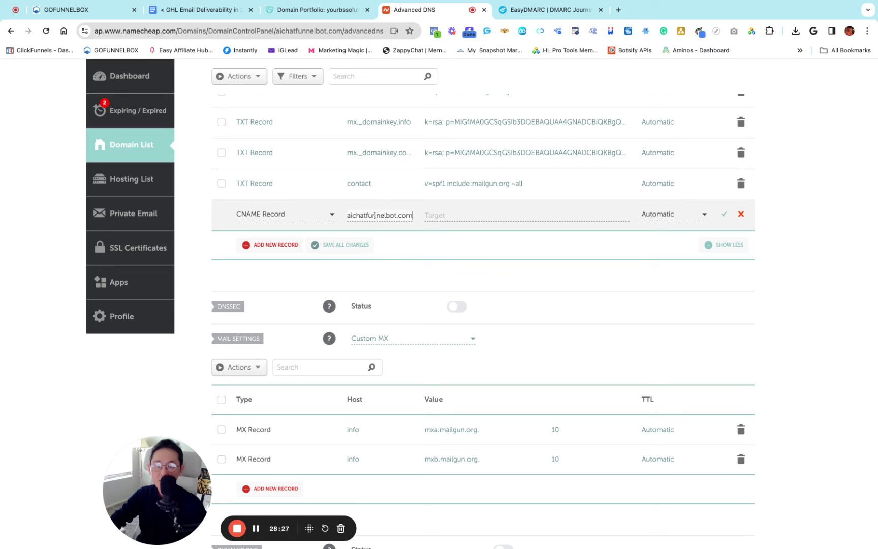
{"action": "key", "text": "BackSpace"}
{"action": "key", "text": "BackSpace"}
{"action": "key", "text": "BackSpace"}
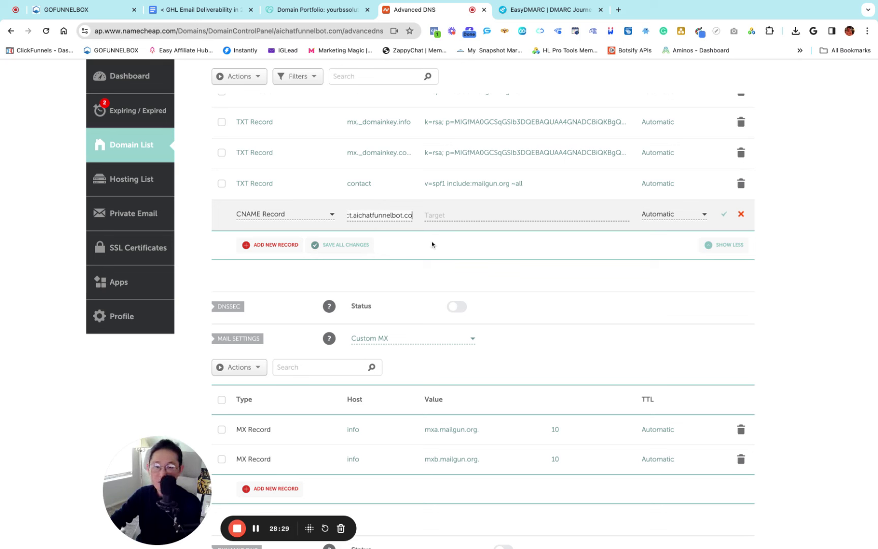
{"action": "key", "text": "super+Left"}
{"action": "type", "text": "email.contact."}
{"action": "key", "text": "BackSpace"}
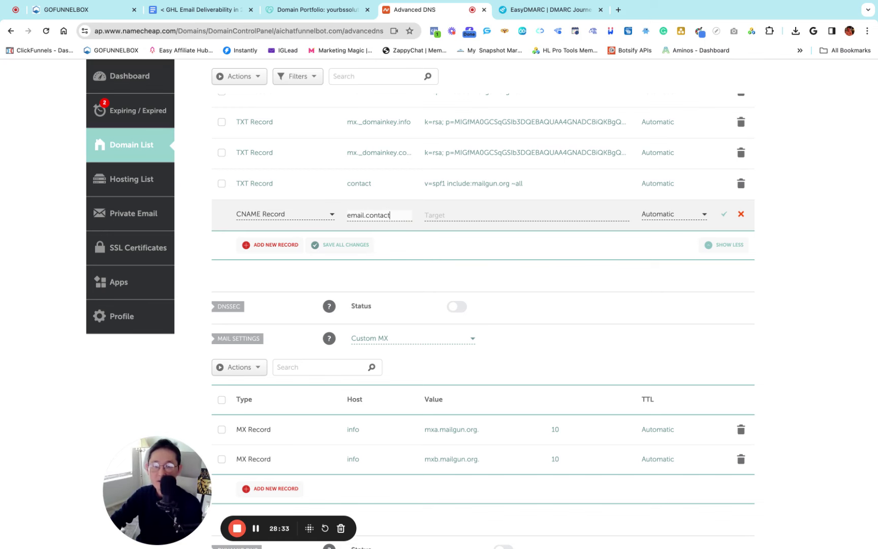
Set the CNAME target to mailgun.org, copied from GoFunnelBox, and save it
{"action": "left_click", "coordinate": [82, 9]}
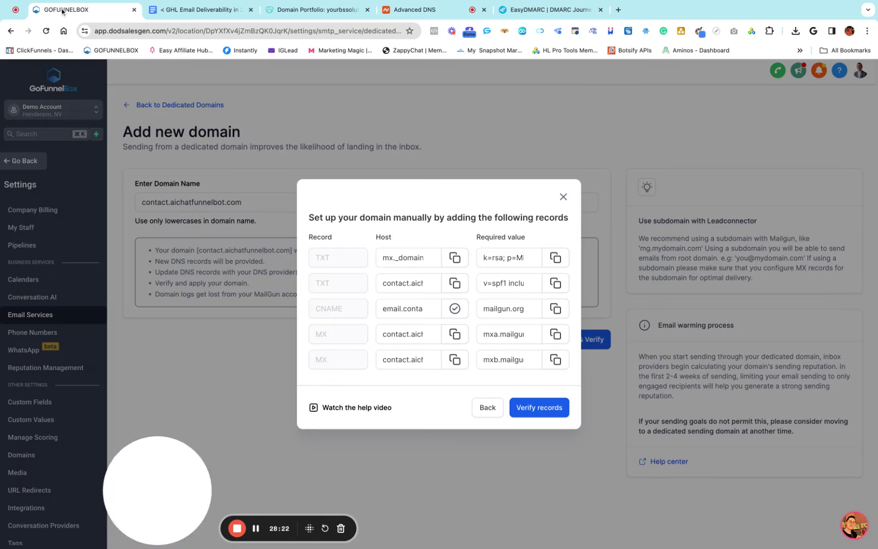
{"action": "left_click", "coordinate": [561, 312]}
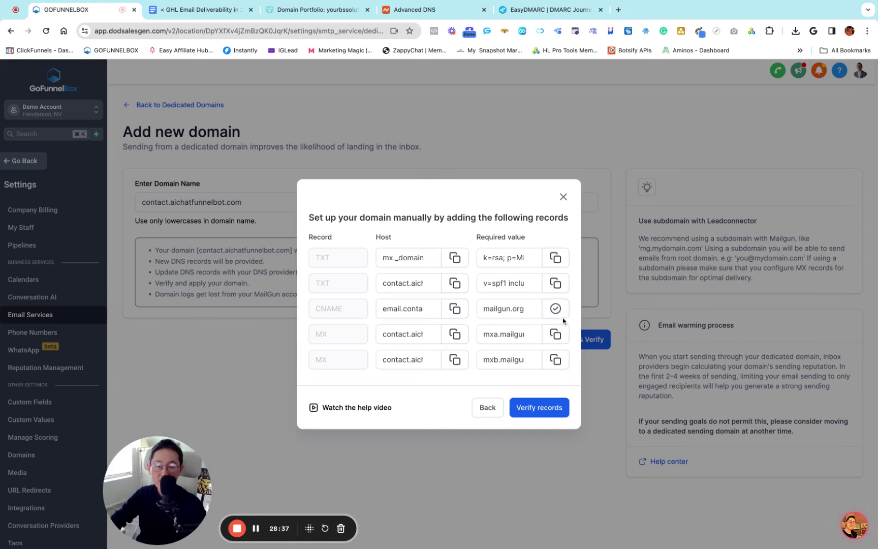
{"action": "left_click", "coordinate": [422, 9]}
{"action": "left_click", "coordinate": [458, 216]}
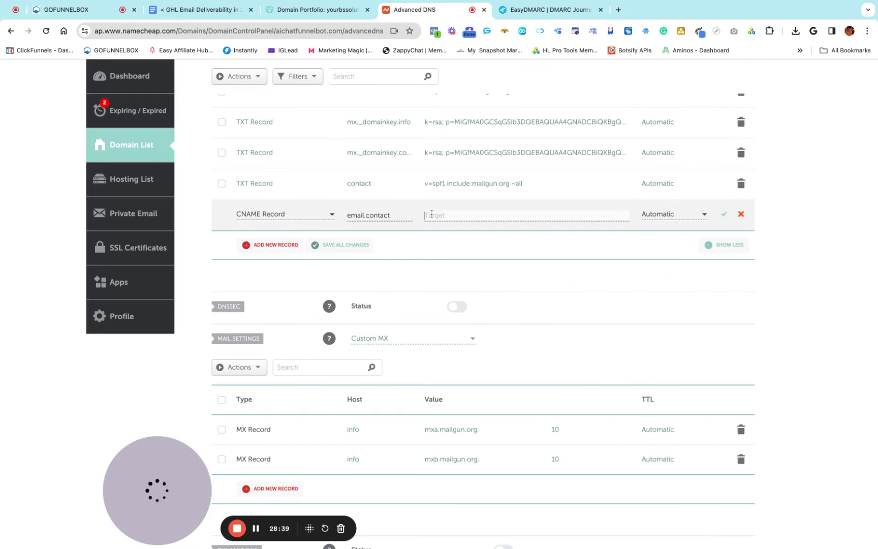
{"action": "key", "text": "super+v"}
{"action": "left_click", "coordinate": [724, 215]}
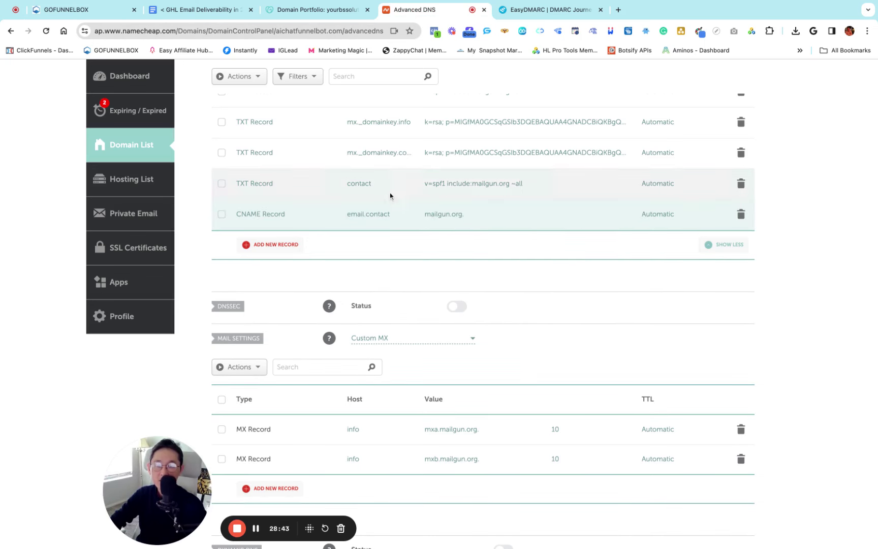
{"action": "left_click", "coordinate": [65, 11]}
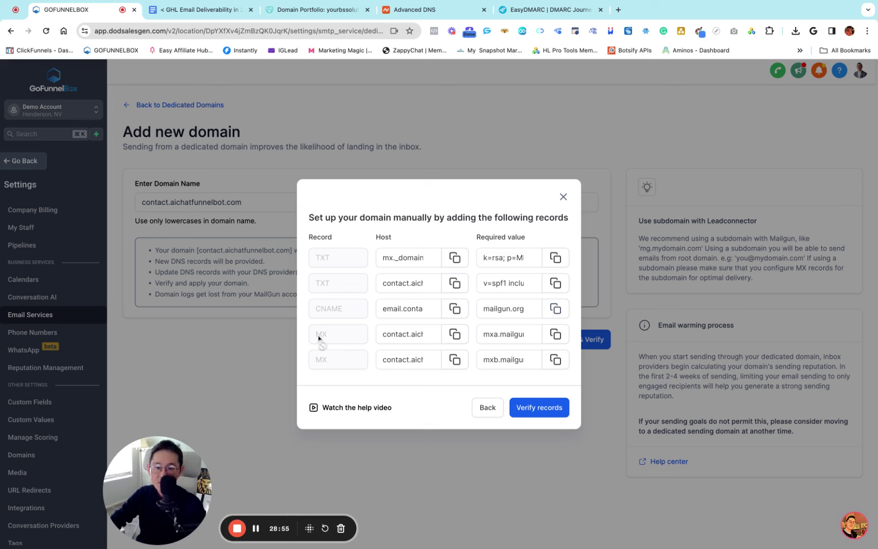
Copy the Host of the first MX row in the GoFunnelBox records dialog
{"action": "left_click", "coordinate": [394, 340]}
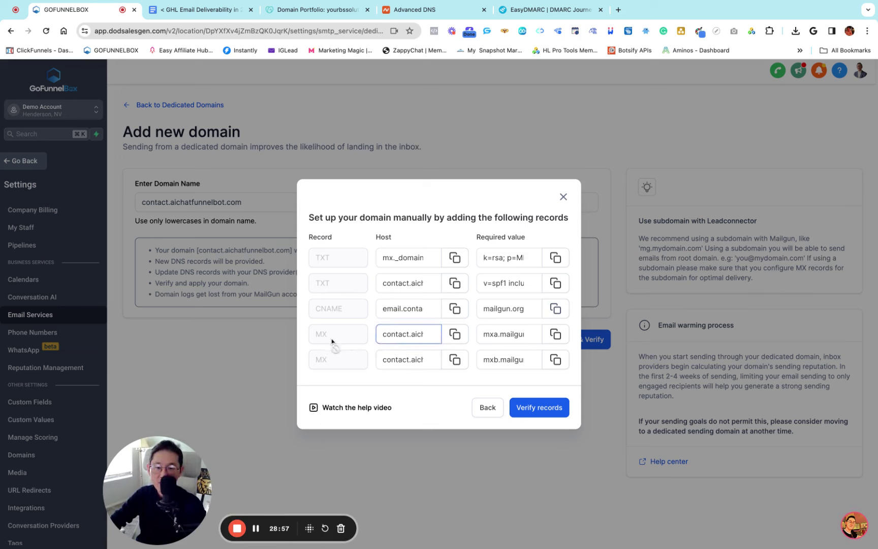
{"action": "left_click", "coordinate": [455, 334]}
{"action": "left_click", "coordinate": [415, 10]}
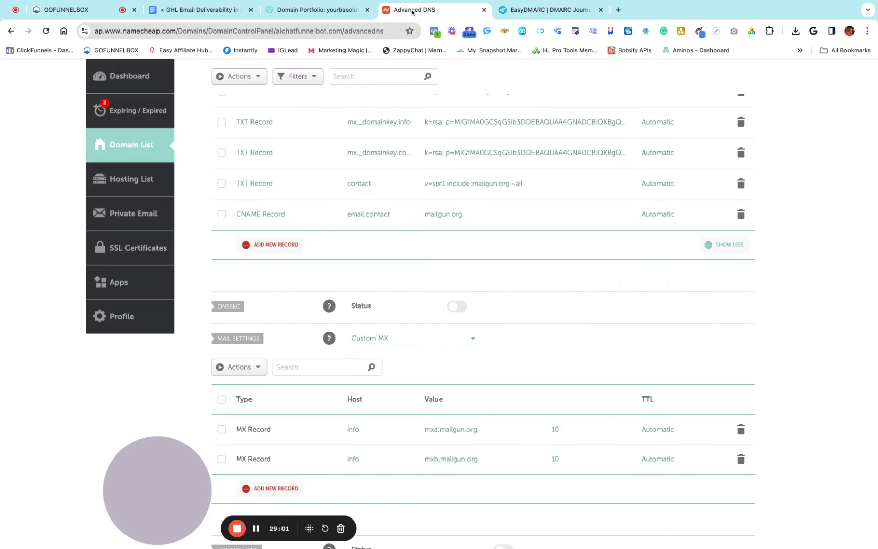
{"action": "left_click", "coordinate": [315, 10]}
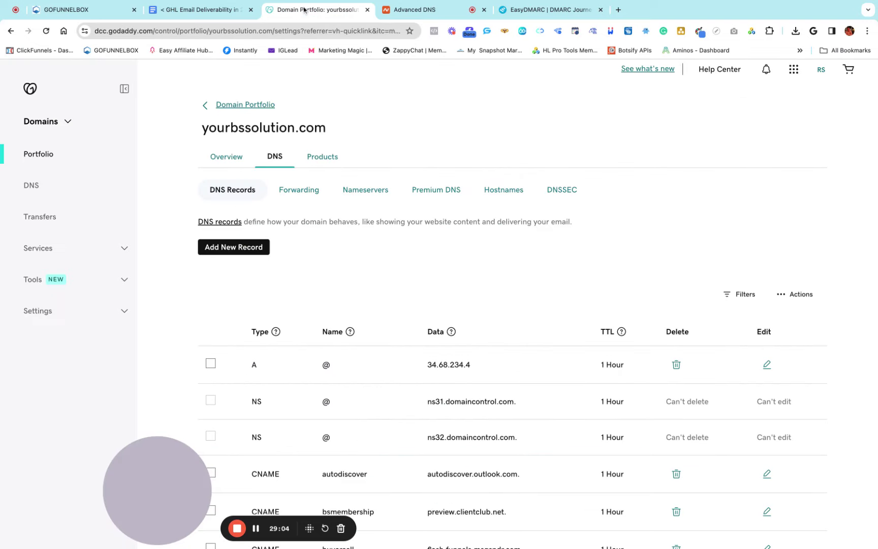
{"action": "left_click", "coordinate": [236, 253]}
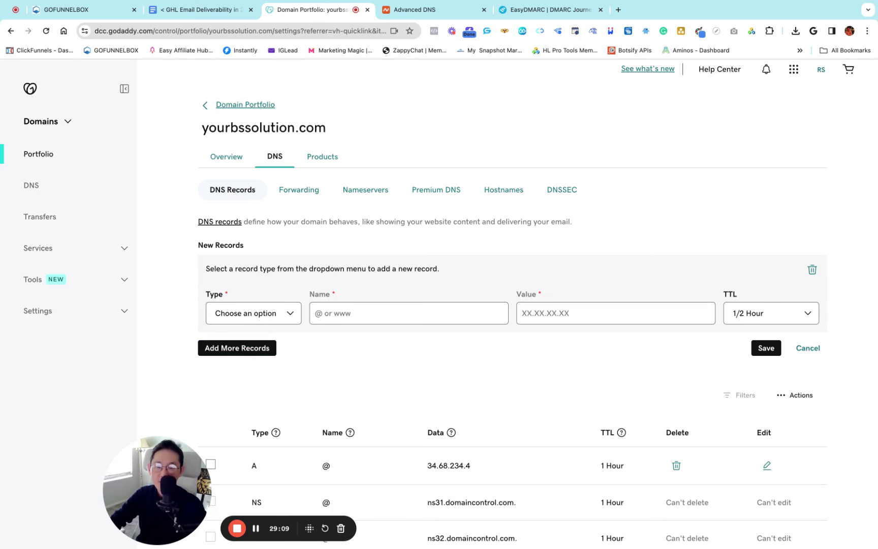
{"action": "left_click", "coordinate": [808, 349]}
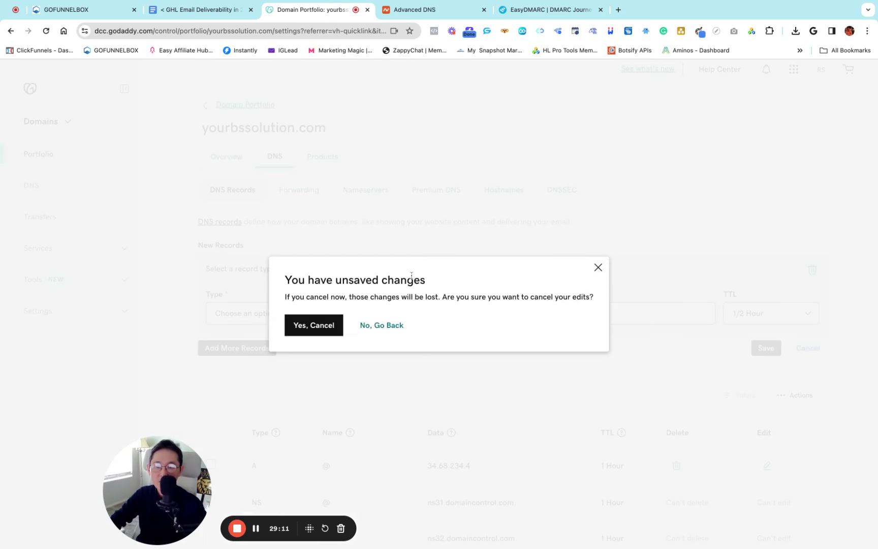
{"action": "left_click", "coordinate": [320, 327]}
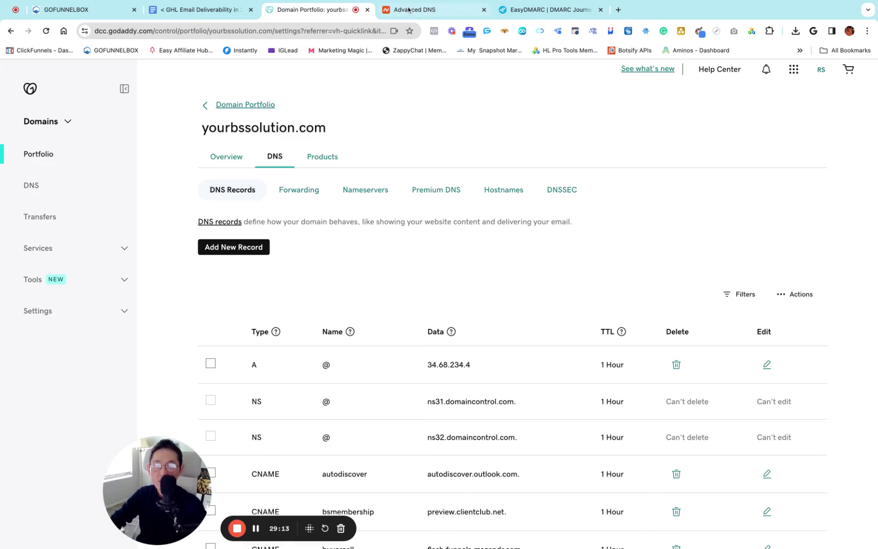
{"action": "left_click", "coordinate": [415, 15]}
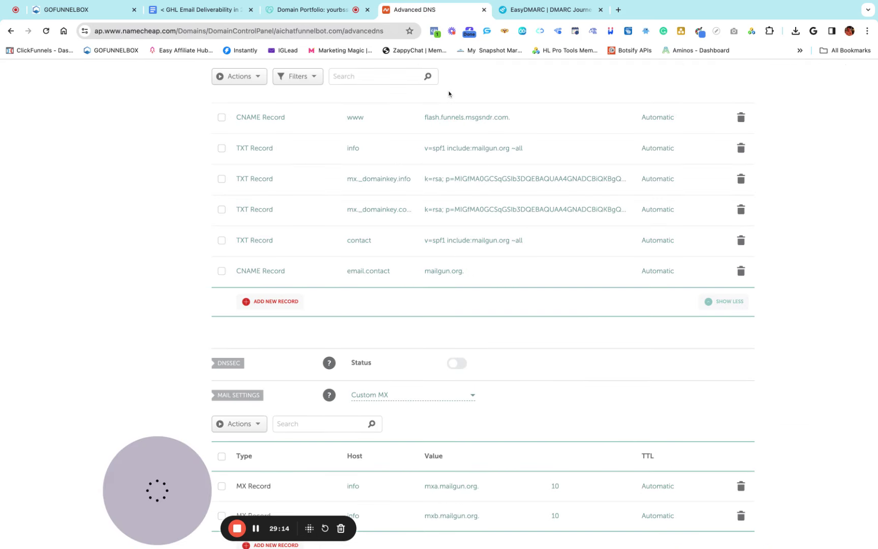
Start a new Namecheap record row, then discard the pending A Record row
{"action": "left_click", "coordinate": [273, 305]}
{"action": "scroll", "coordinate": [301, 268], "scroll_direction": "down", "scroll_amount": 2}
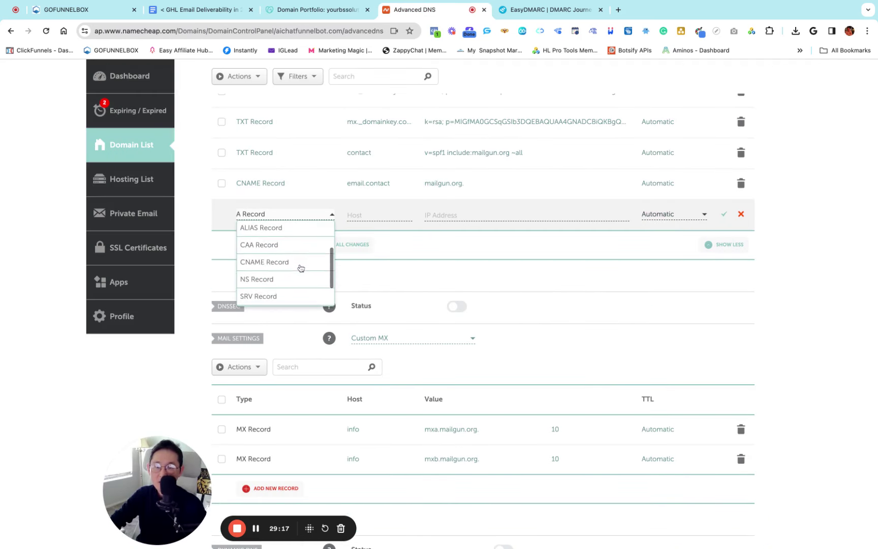
{"action": "scroll", "coordinate": [300, 268], "scroll_direction": "down", "scroll_amount": 1}
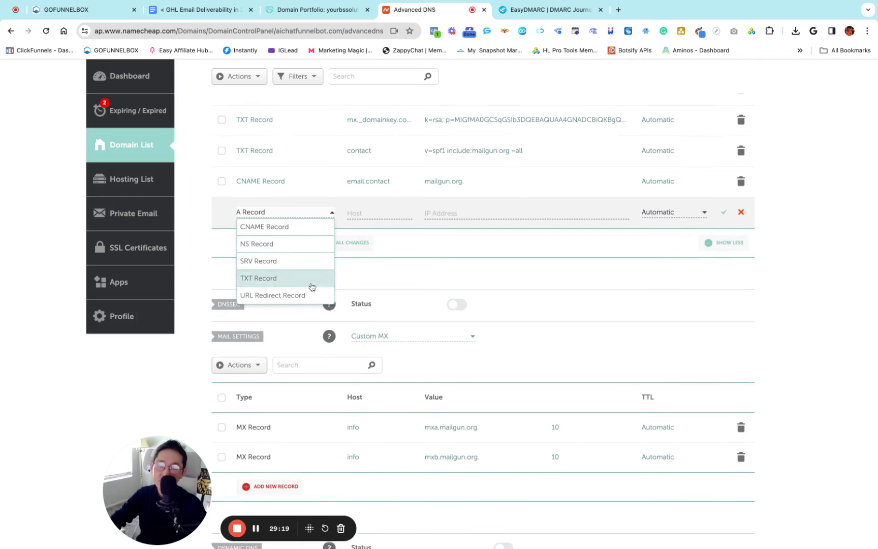
{"action": "left_click", "coordinate": [476, 251]}
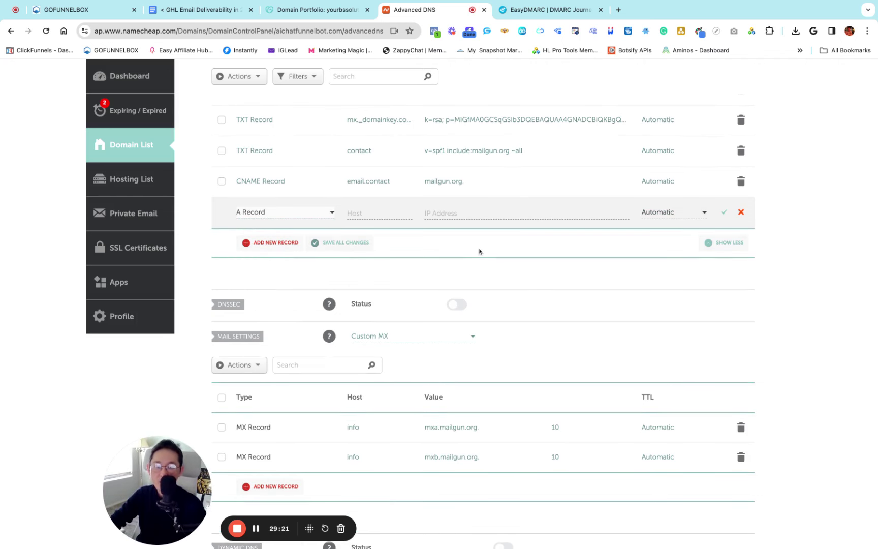
{"action": "left_click", "coordinate": [741, 212]}
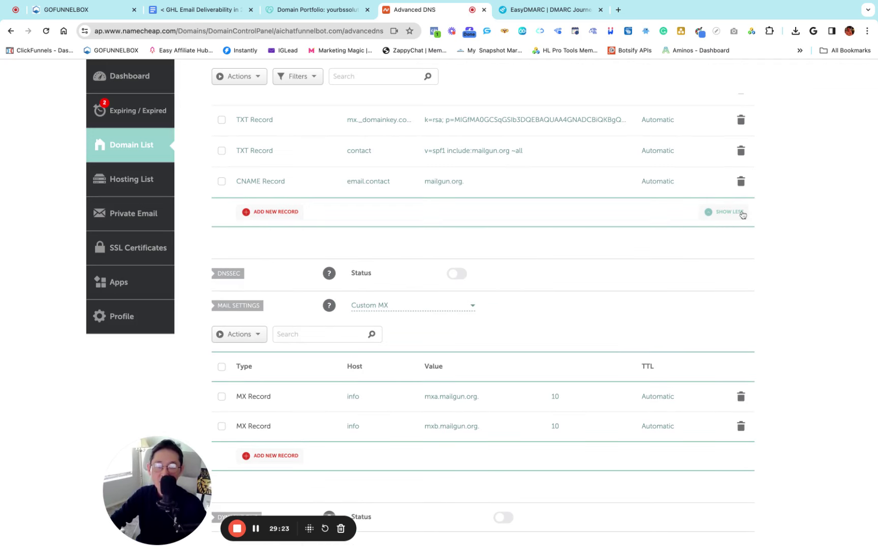
{"action": "scroll", "coordinate": [456, 266], "scroll_direction": "up", "scroll_amount": 7}
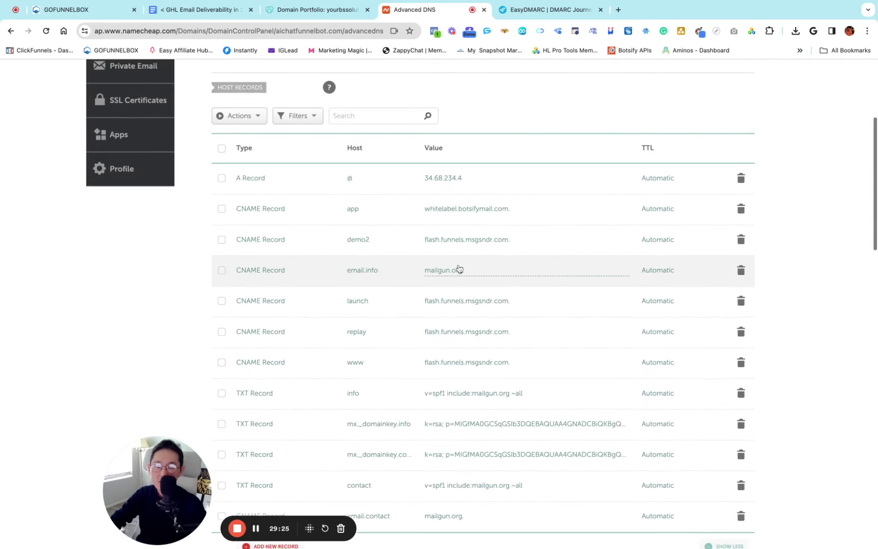
{"action": "scroll", "coordinate": [457, 268], "scroll_direction": "down", "scroll_amount": 3}
{"action": "scroll", "coordinate": [457, 268], "scroll_direction": "down", "scroll_amount": 8}
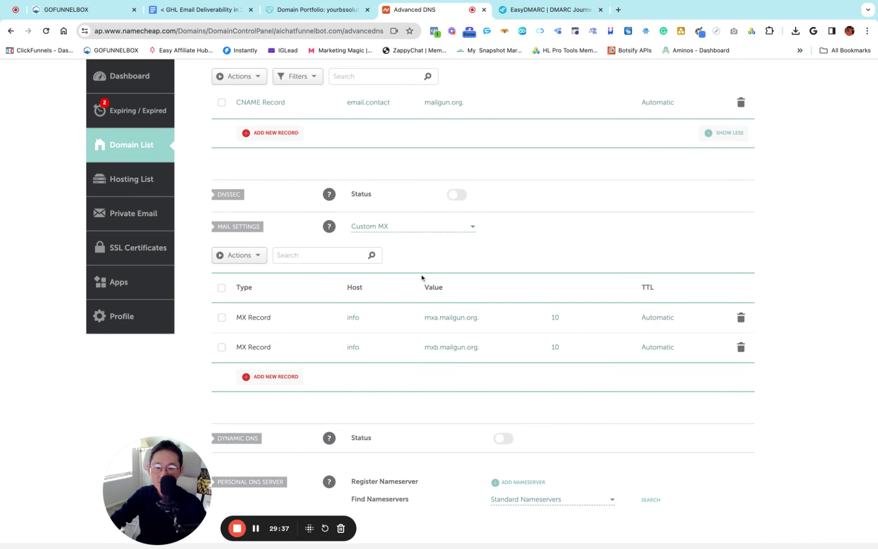
Switch Mail Settings to No Email Service and back, keeping Custom MX
{"action": "mouse_move", "coordinate": [329, 228]}
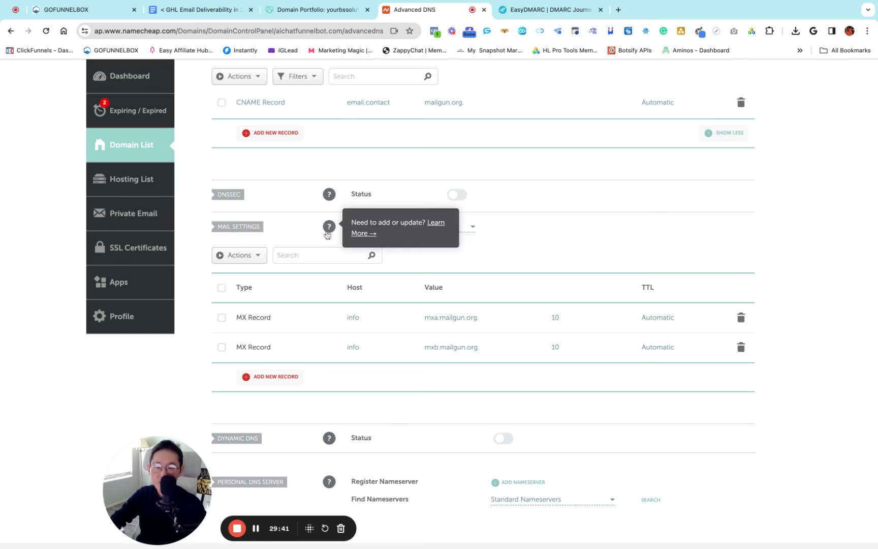
{"action": "left_click", "coordinate": [429, 229]}
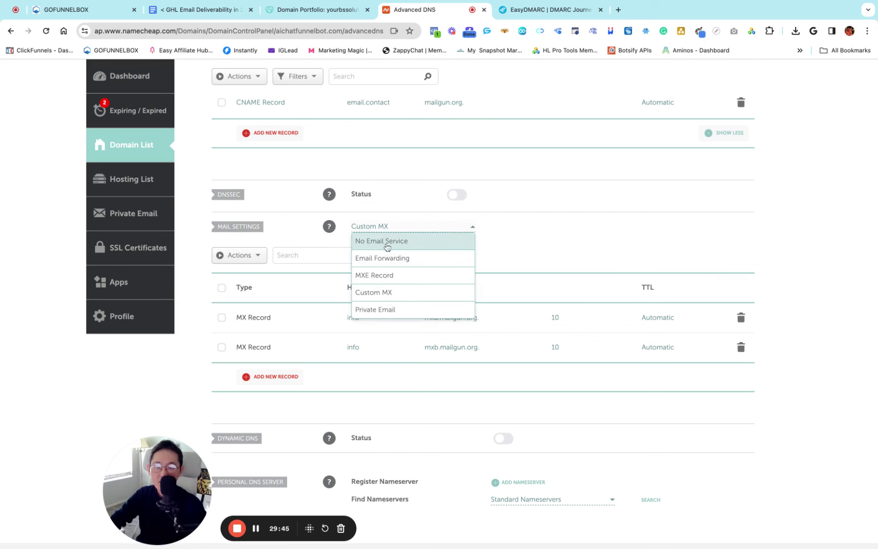
{"action": "left_click", "coordinate": [391, 241]}
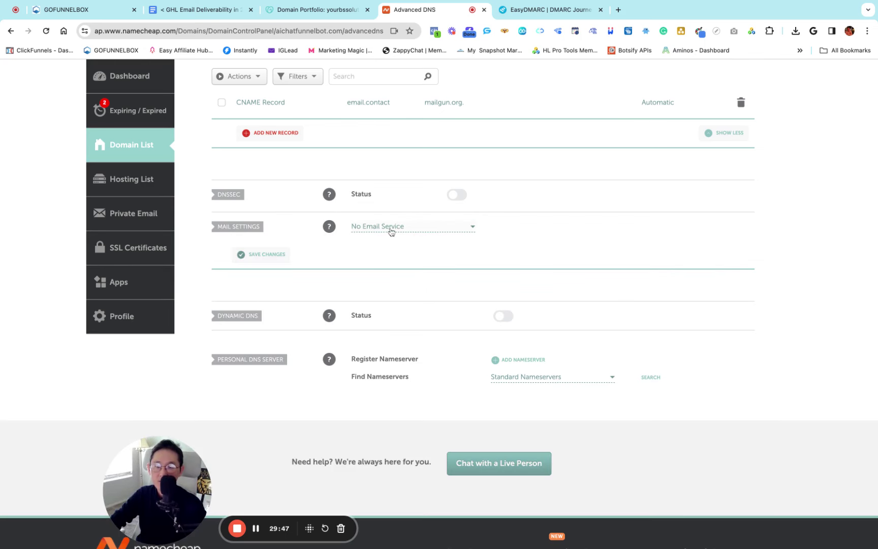
{"action": "left_click", "coordinate": [421, 230]}
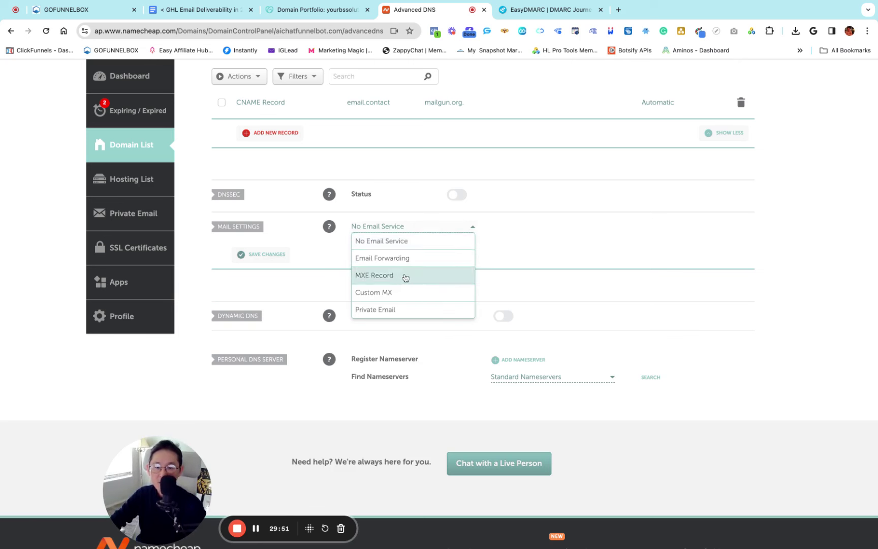
{"action": "scroll", "coordinate": [406, 278], "scroll_direction": "down", "scroll_amount": 1}
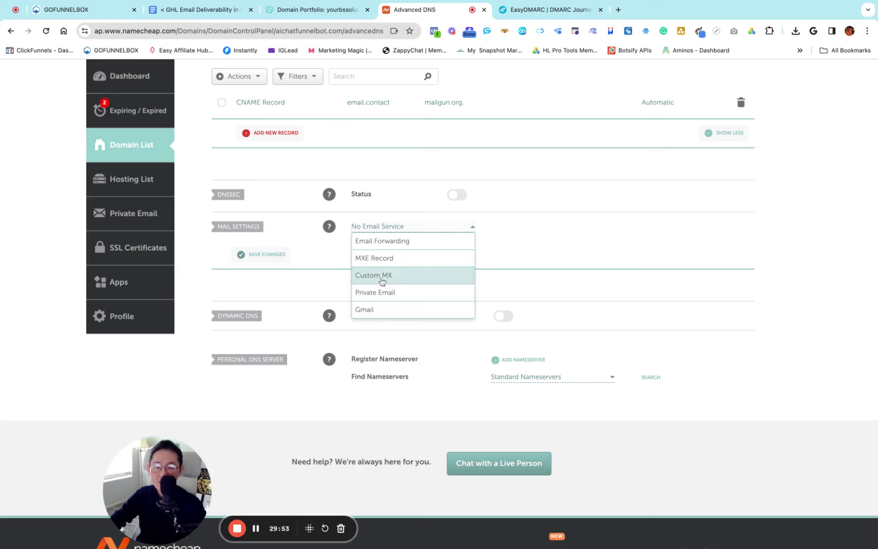
{"action": "left_click", "coordinate": [382, 281]}
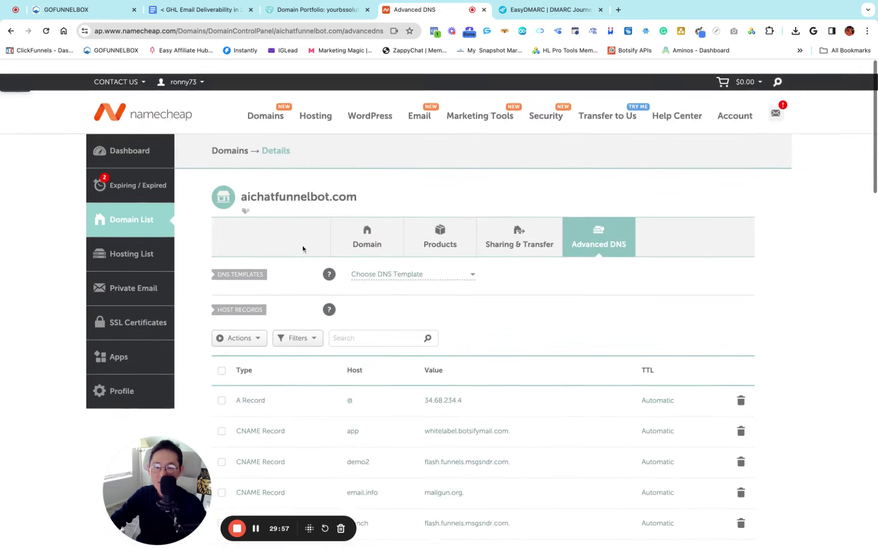
{"action": "scroll", "coordinate": [315, 251], "scroll_direction": "down", "scroll_amount": 10}
{"action": "scroll", "coordinate": [339, 259], "scroll_direction": "down", "scroll_amount": 5}
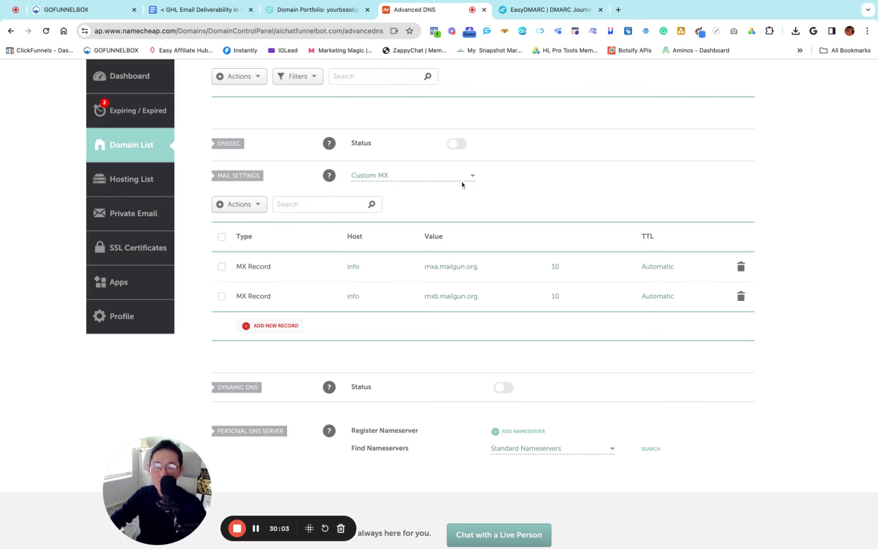
{"action": "left_click", "coordinate": [427, 179]}
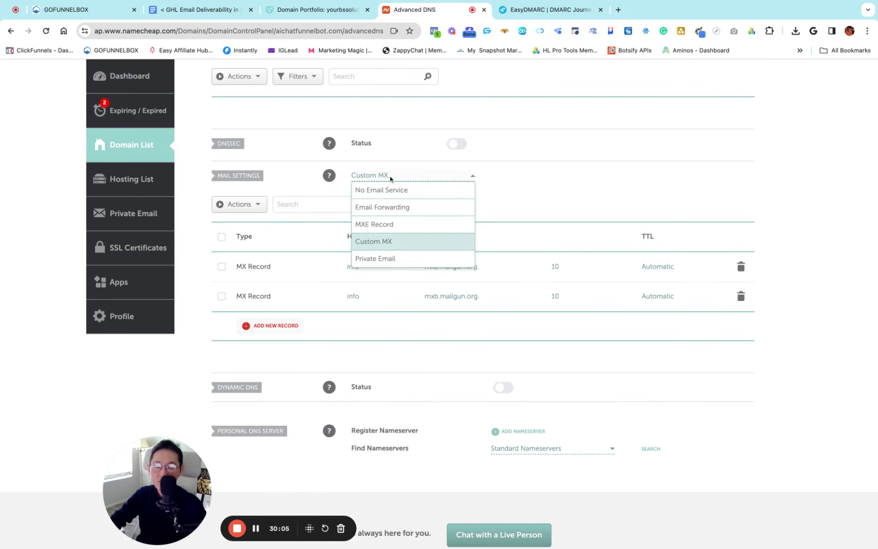
{"action": "left_click", "coordinate": [543, 179]}
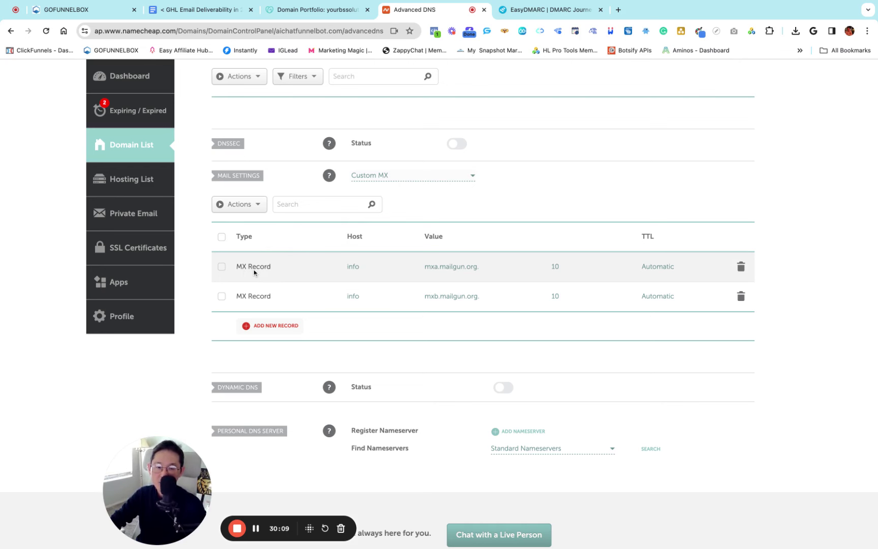
Add a new MX record row in Namecheap with the host set to 'contact'
{"action": "left_click", "coordinate": [271, 326]}
{"action": "scroll", "coordinate": [285, 325], "scroll_direction": "down", "scroll_amount": 2}
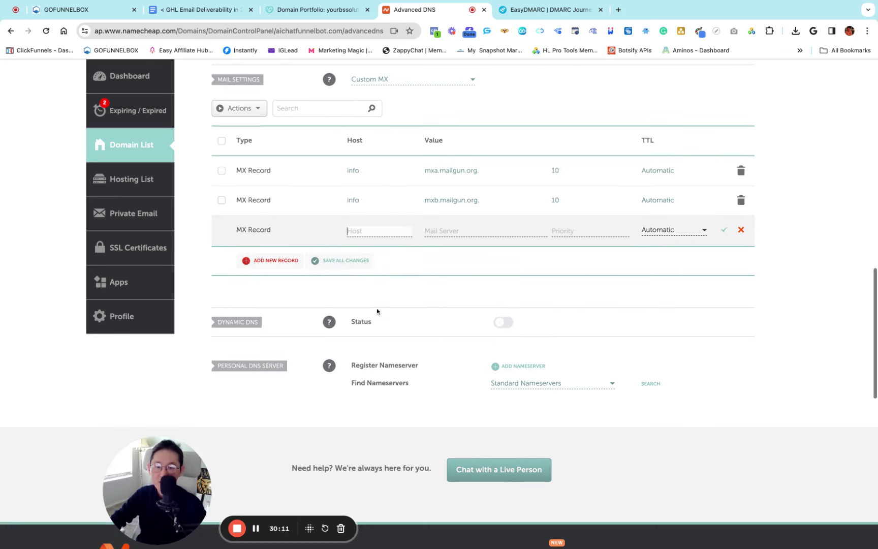
{"action": "left_click", "coordinate": [357, 229]}
{"action": "type", "text": "aichatfunnelbot.com"}
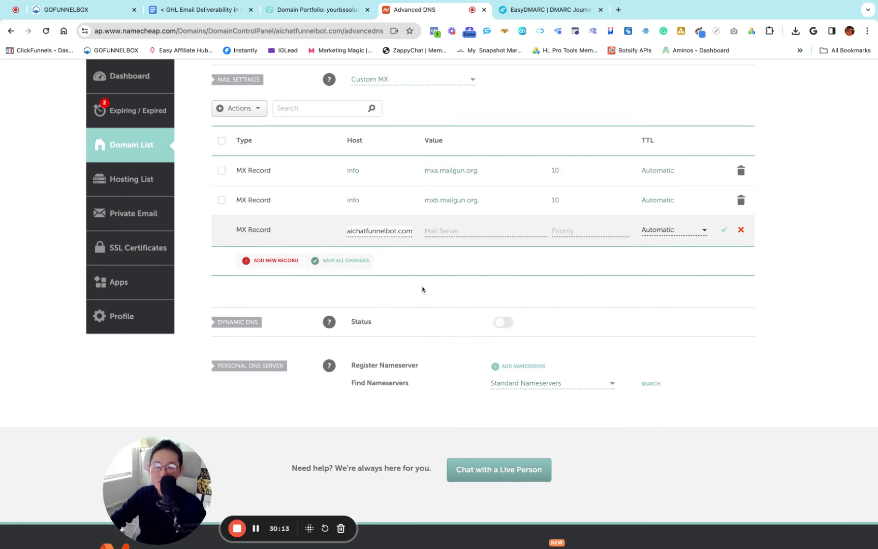
{"action": "key", "text": "super+Left"}
{"action": "type", "text": "contact.aicha"}
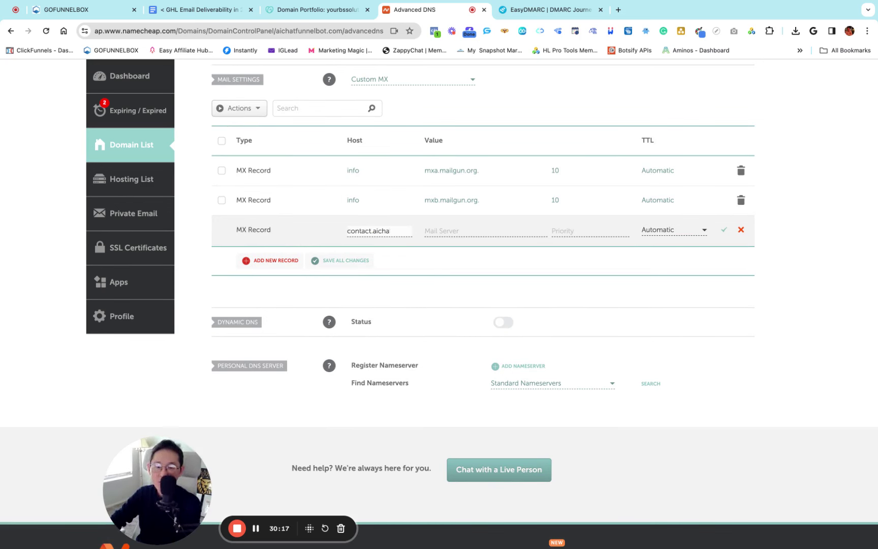
{"action": "key", "text": "BackSpace"}
{"action": "key", "text": "BackSpace"}
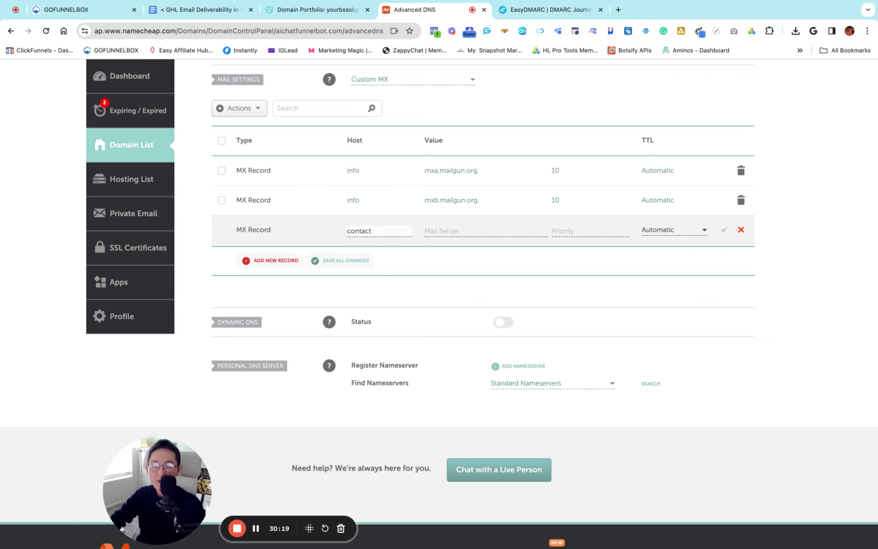
{"action": "left_click", "coordinate": [470, 279]}
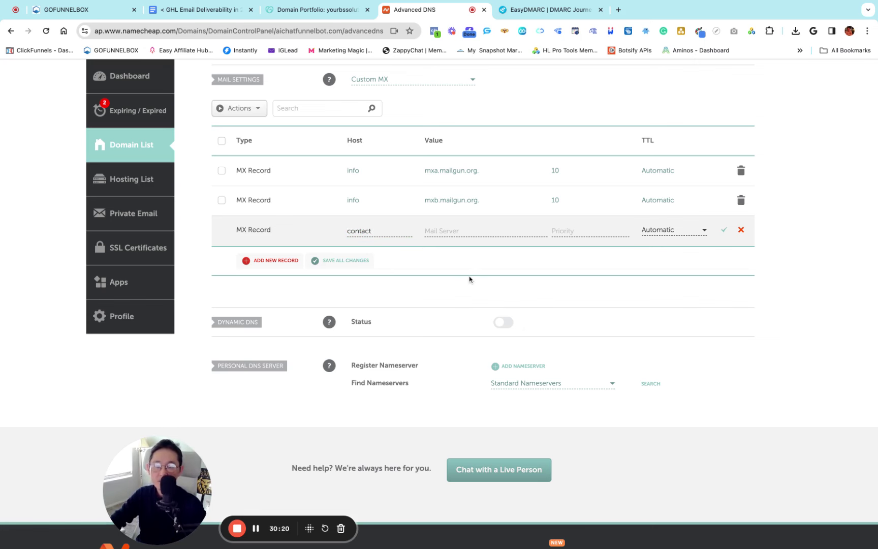
Give that contact MX record mail server mxa.mailgun.org, priority 10, and save it
{"action": "left_click", "coordinate": [60, 11]}
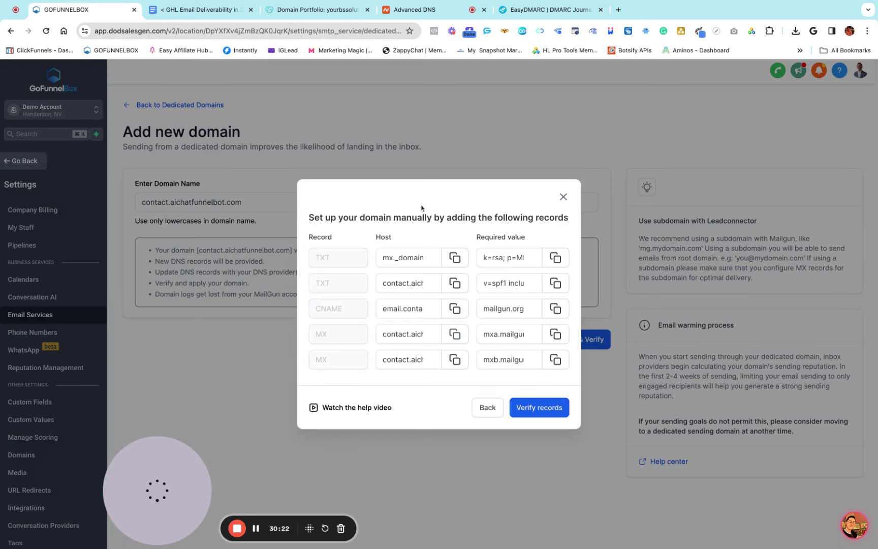
{"action": "left_click", "coordinate": [555, 334]}
{"action": "left_click", "coordinate": [420, 12]}
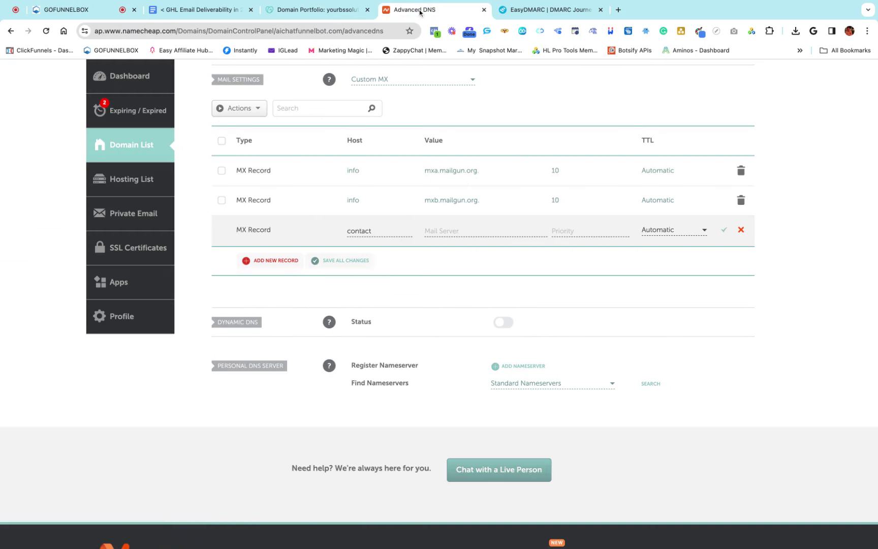
{"action": "left_click", "coordinate": [435, 230]}
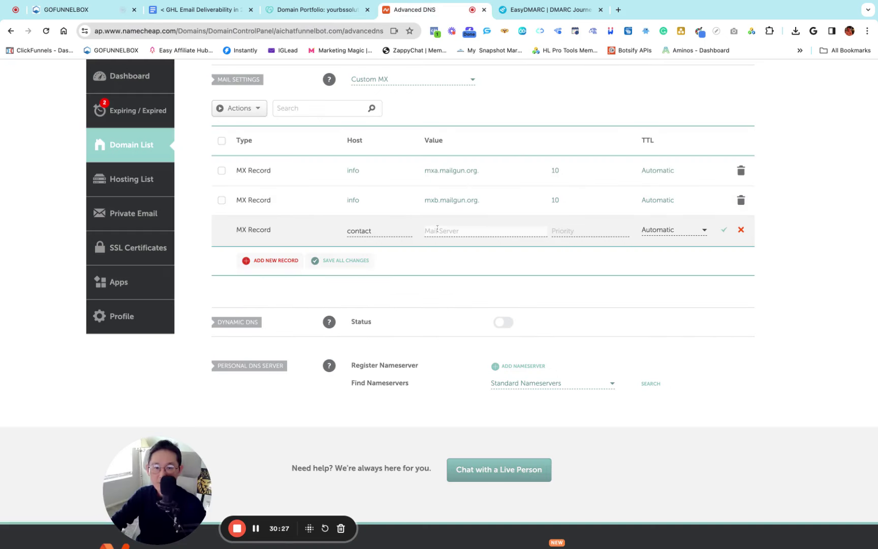
{"action": "key", "text": "super+v"}
{"action": "left_click", "coordinate": [565, 228]}
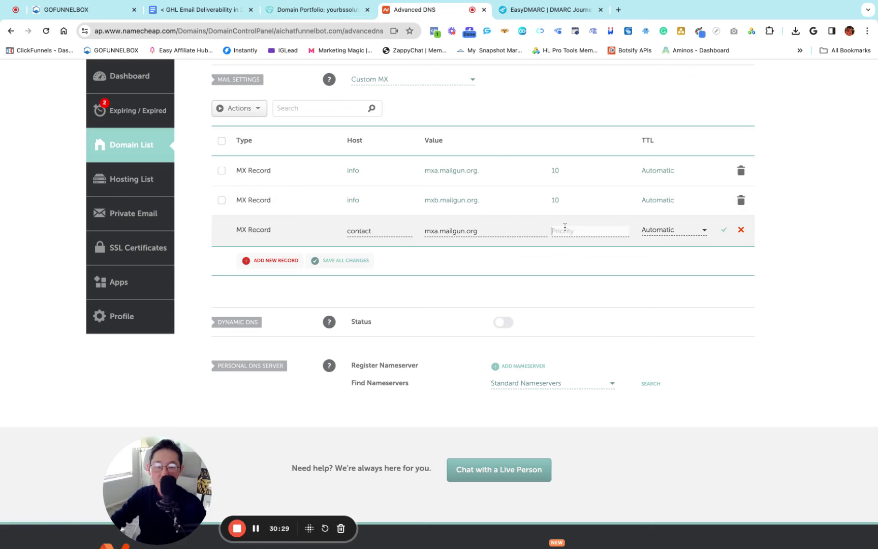
{"action": "type", "text": "10"}
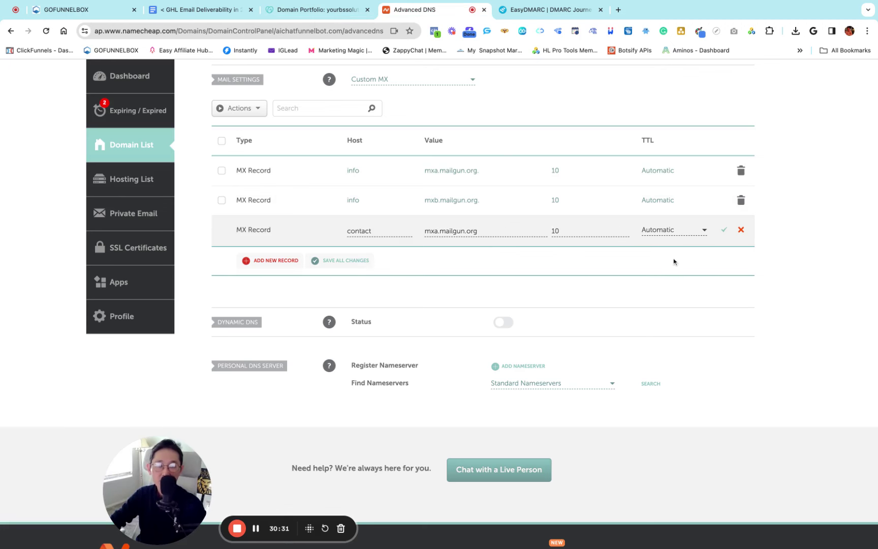
{"action": "left_click", "coordinate": [724, 230]}
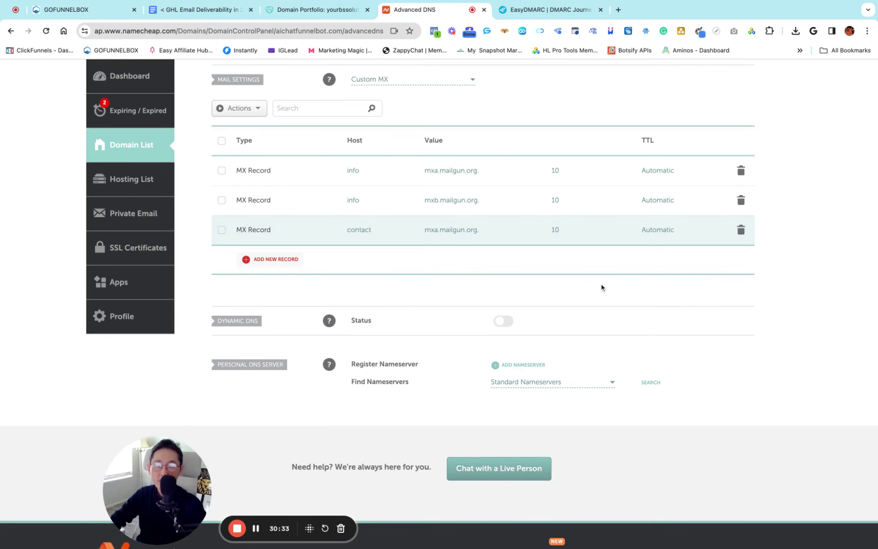
Add a second MX record row with the host set to 'contact'
{"action": "left_click", "coordinate": [66, 9]}
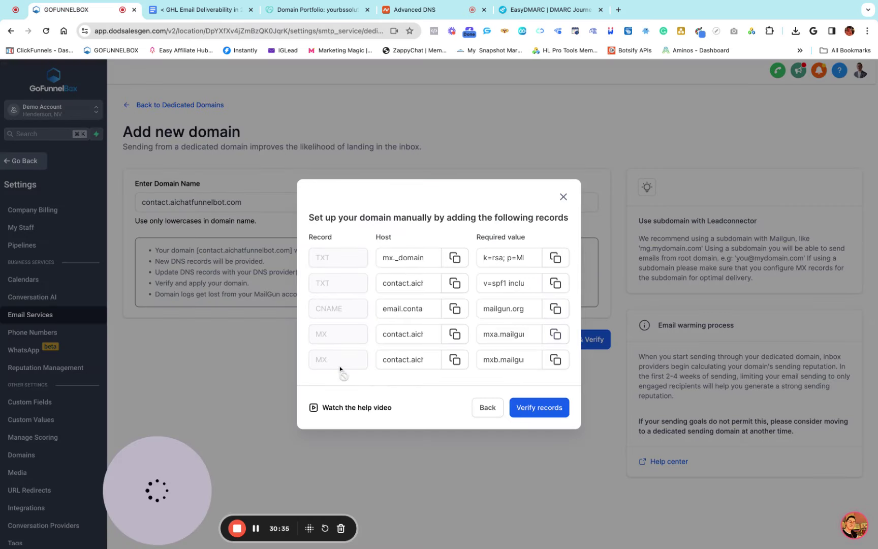
{"action": "left_click", "coordinate": [455, 359]}
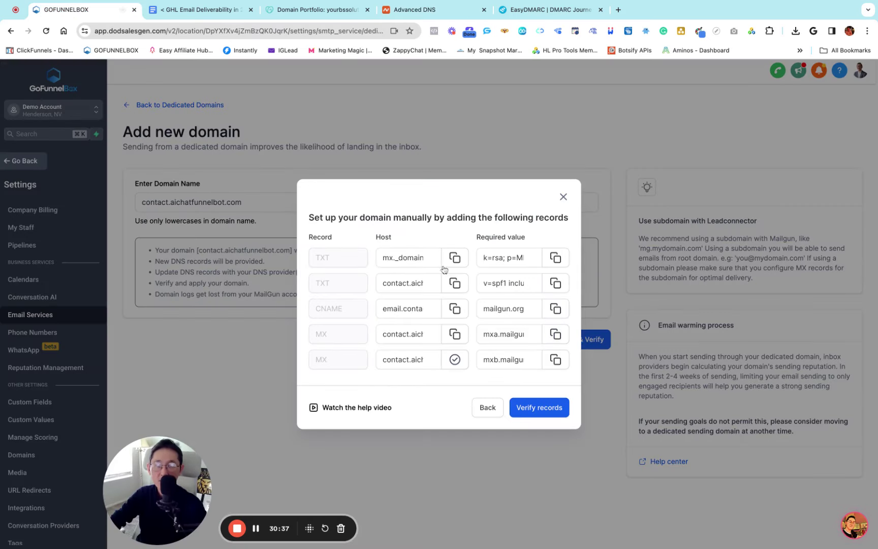
{"action": "left_click", "coordinate": [412, 9]}
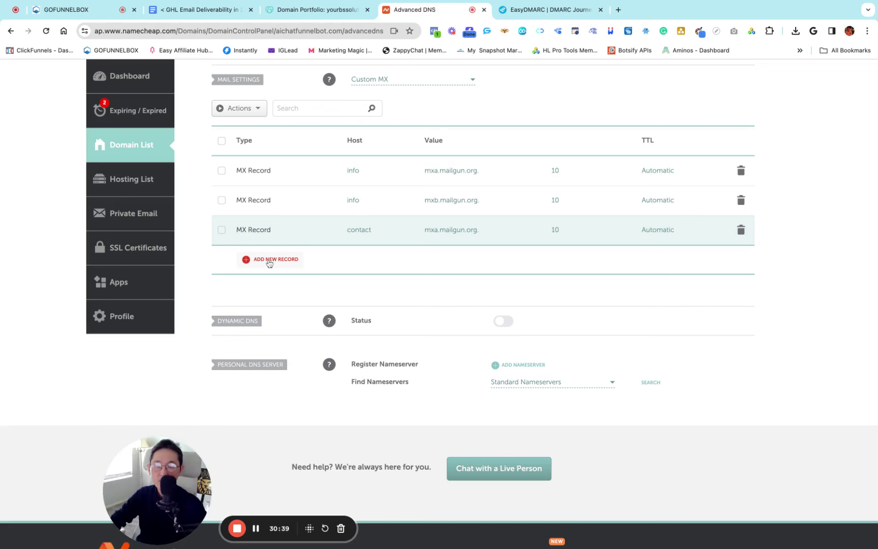
{"action": "scroll", "coordinate": [259, 203], "scroll_direction": "up", "scroll_amount": 1}
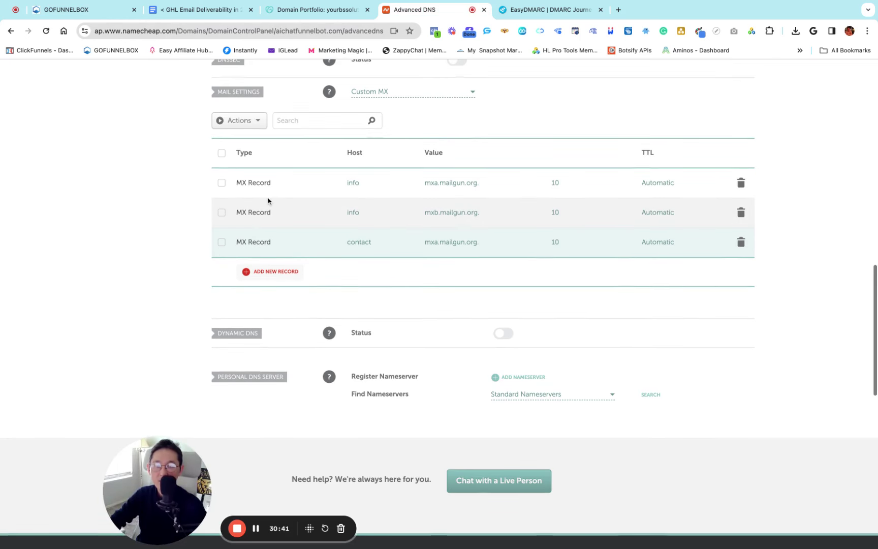
{"action": "scroll", "coordinate": [282, 272], "scroll_direction": "up", "scroll_amount": 8}
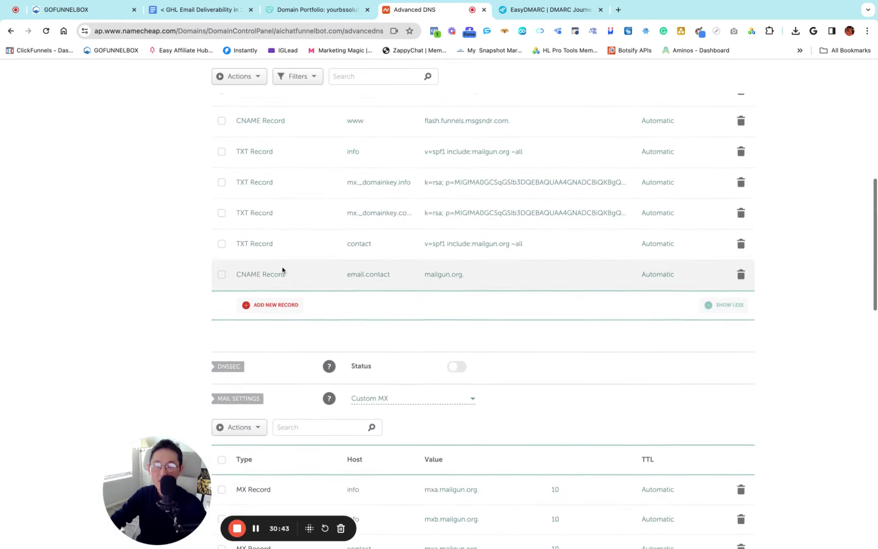
{"action": "scroll", "coordinate": [259, 249], "scroll_direction": "down", "scroll_amount": 6}
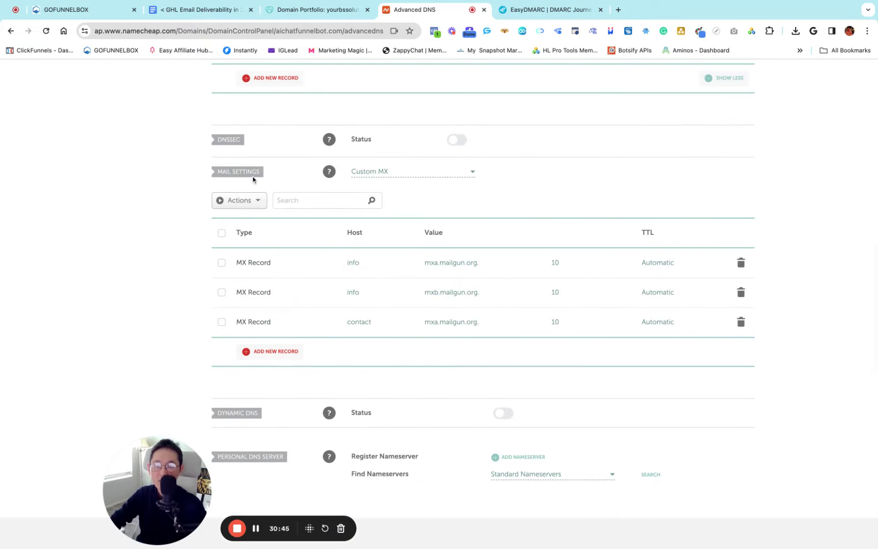
{"action": "scroll", "coordinate": [279, 193], "scroll_direction": "down", "scroll_amount": 1}
{"action": "scroll", "coordinate": [281, 254], "scroll_direction": "down", "scroll_amount": 1}
{"action": "left_click", "coordinate": [275, 290]}
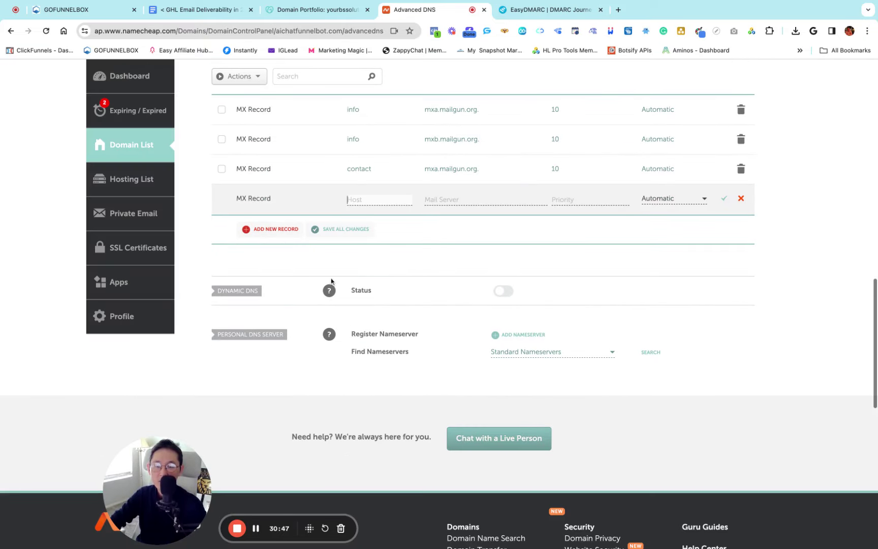
{"action": "key", "text": "ctrl+v"}
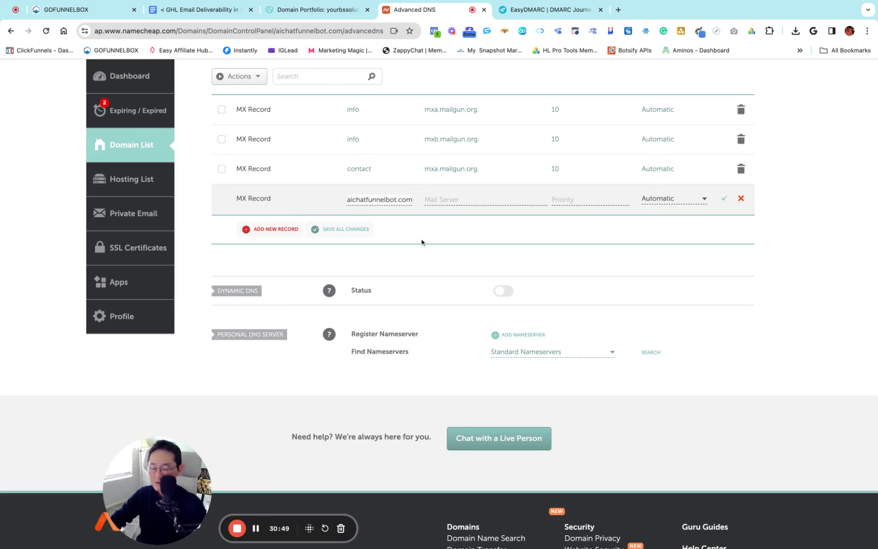
{"action": "type", "text": "contact."}
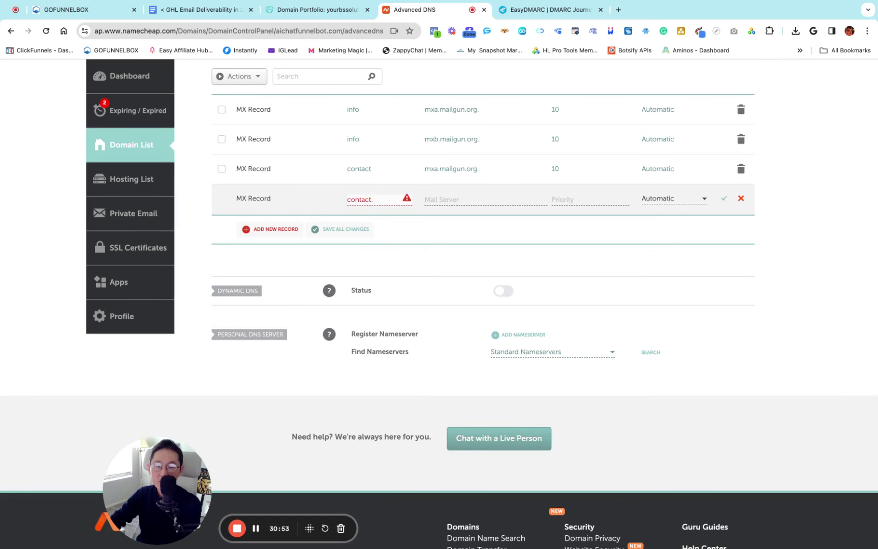
{"action": "key", "text": "BackSpace"}
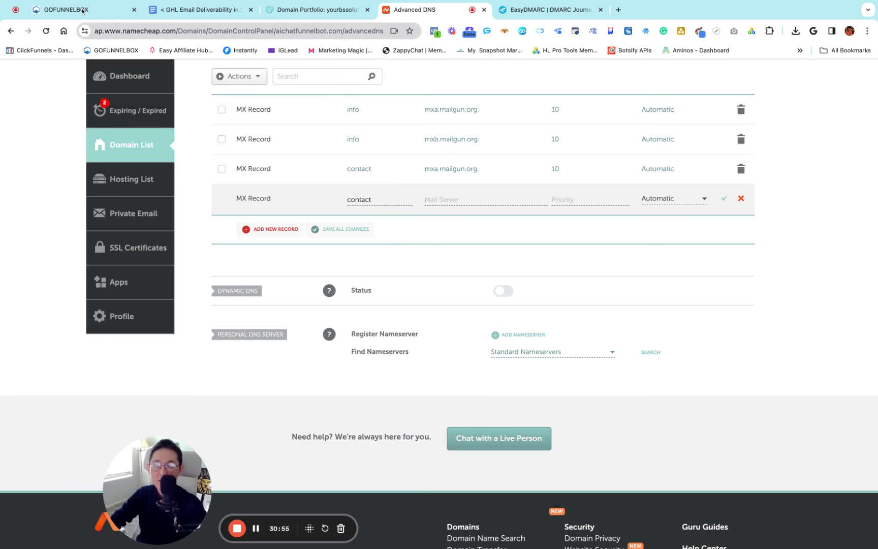
Set the second record's mail server to mxb.mailgun.org with priority 10 and save it
{"action": "left_click", "coordinate": [82, 10]}
{"action": "left_click", "coordinate": [554, 367]}
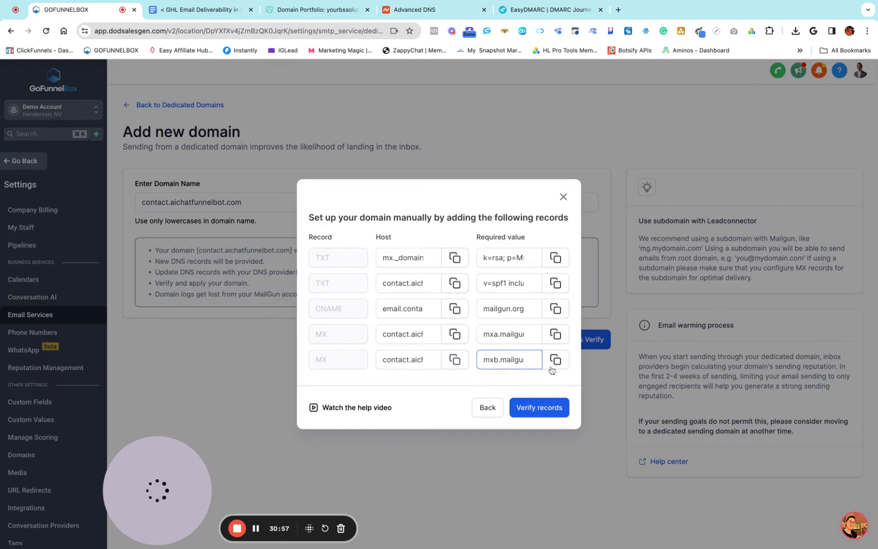
{"action": "left_click", "coordinate": [555, 359]}
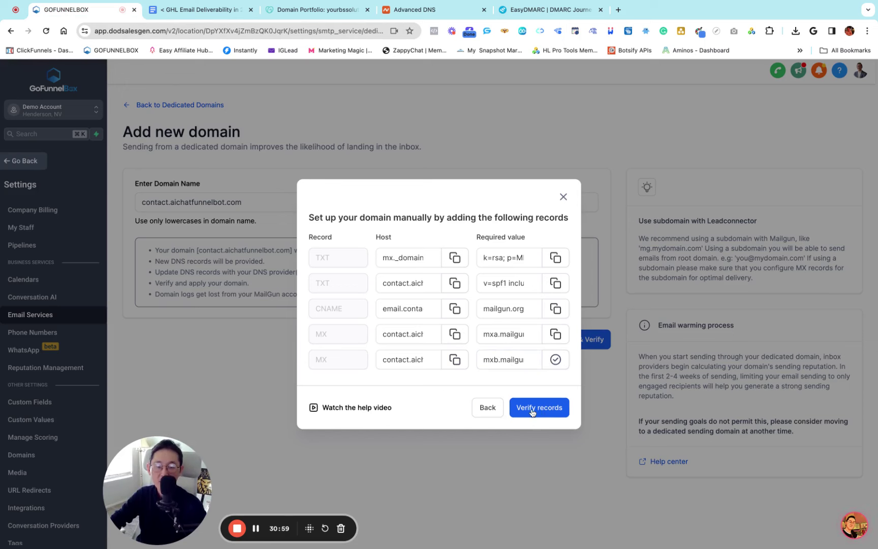
{"action": "left_click", "coordinate": [412, 10]}
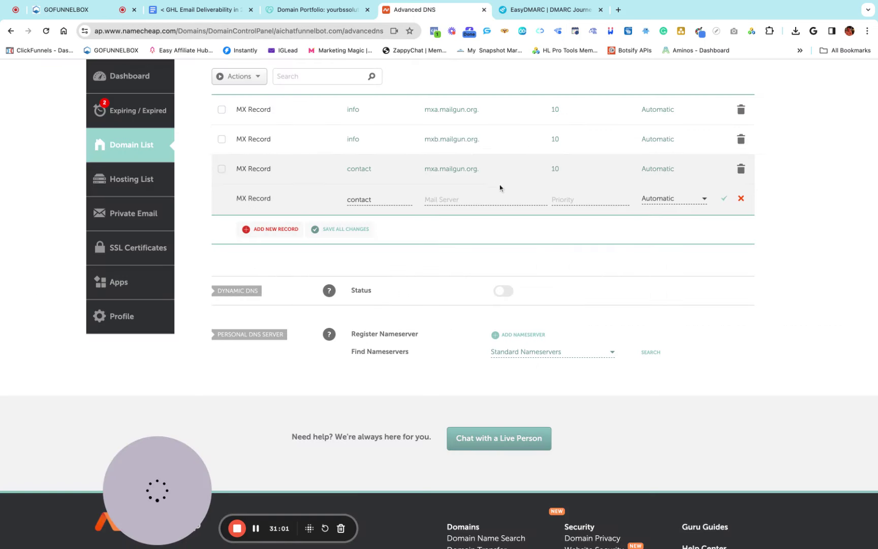
{"action": "key", "text": "super+v"}
{"action": "key", "text": "Tab"}
{"action": "type", "text": "10"}
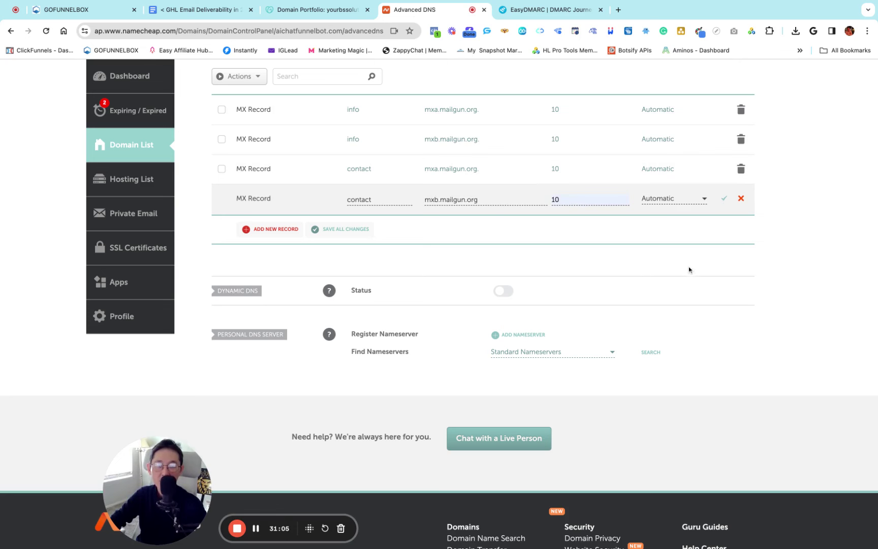
{"action": "left_click", "coordinate": [724, 198]}
{"action": "scroll", "coordinate": [536, 253], "scroll_direction": "up", "scroll_amount": 3}
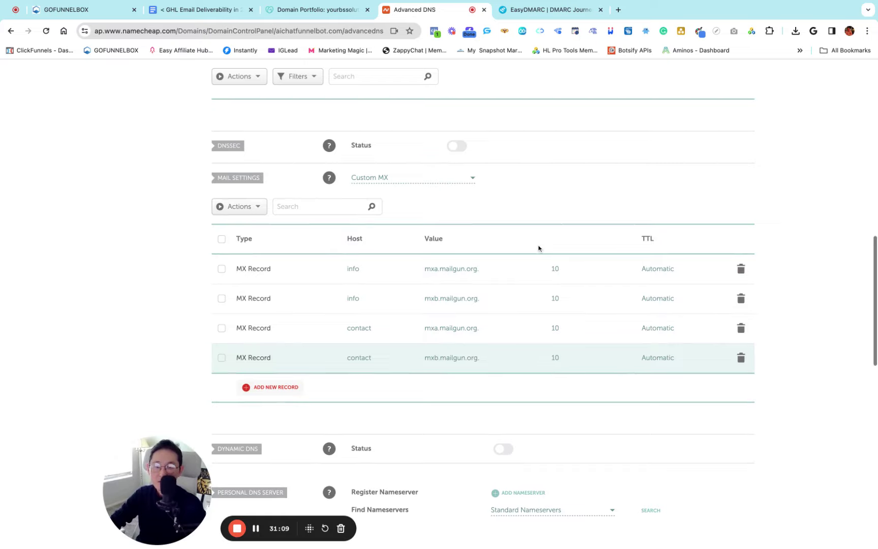
{"action": "scroll", "coordinate": [539, 247], "scroll_direction": "up", "scroll_amount": 2}
{"action": "scroll", "coordinate": [542, 248], "scroll_direction": "up", "scroll_amount": 10}
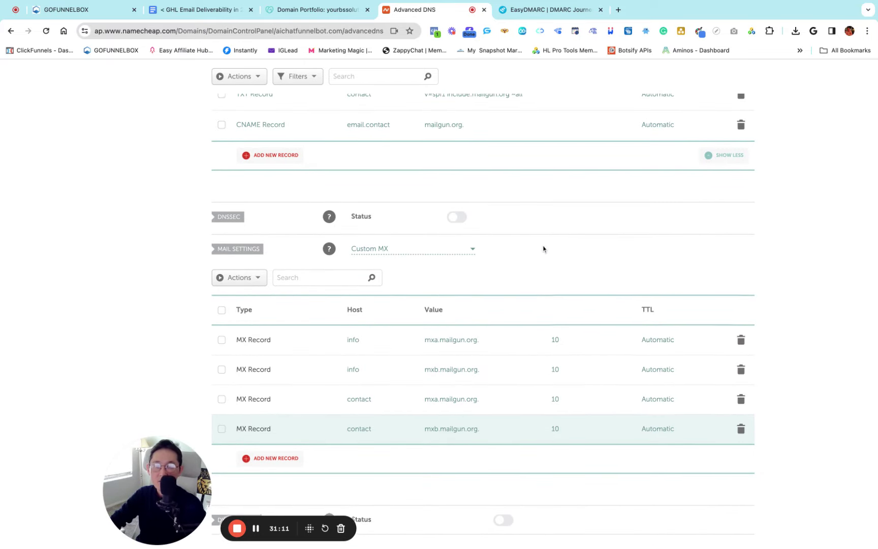
{"action": "scroll", "coordinate": [543, 249], "scroll_direction": "down", "scroll_amount": 5}
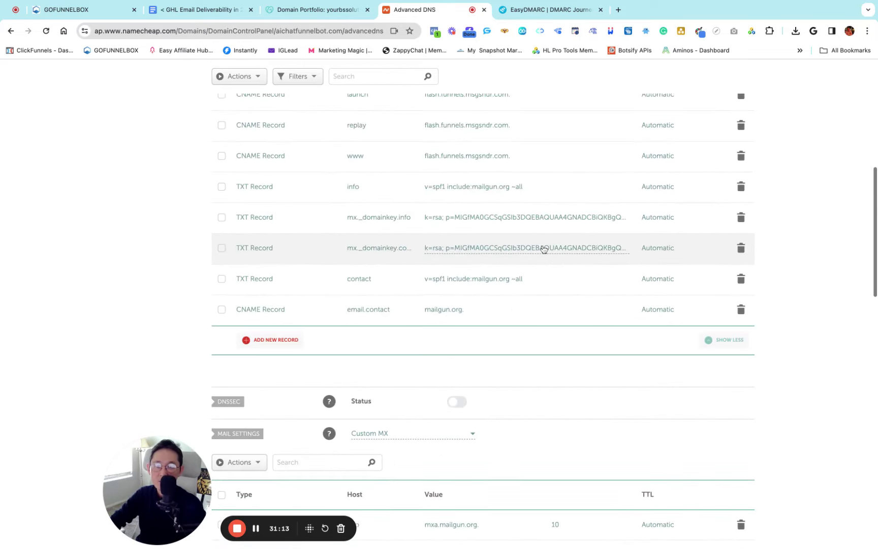
{"action": "scroll", "coordinate": [543, 249], "scroll_direction": "down", "scroll_amount": 4}
{"action": "scroll", "coordinate": [544, 249], "scroll_direction": "up", "scroll_amount": 1}
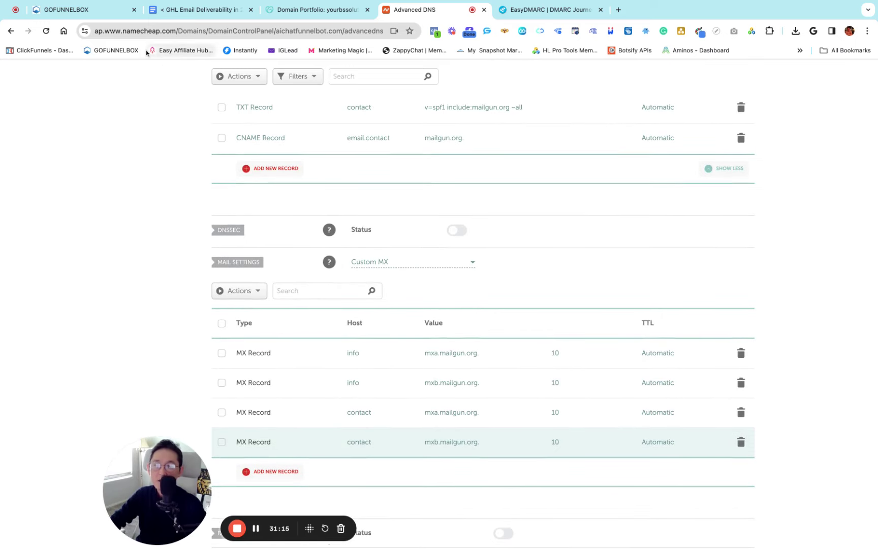
{"action": "left_click", "coordinate": [74, 11]}
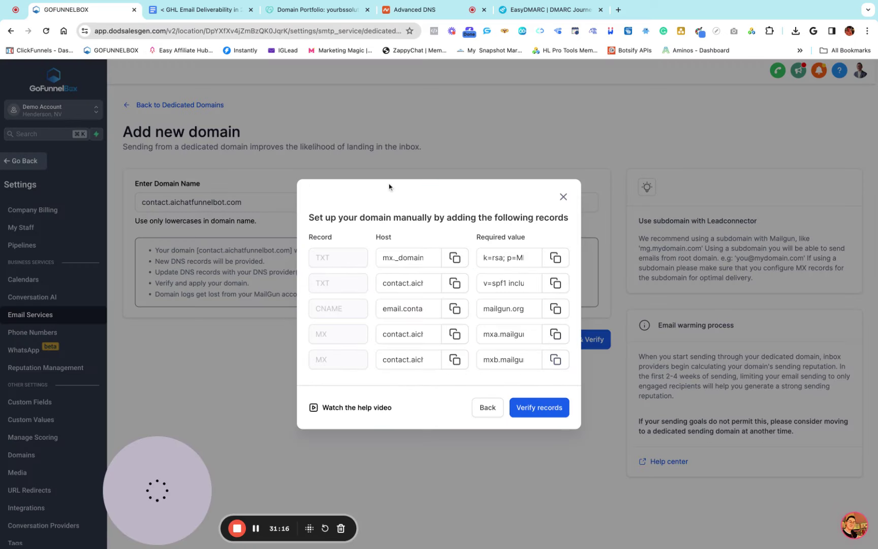
Verify the contact.aichatfunnelbot.com DNS records, then go back to Dedicated Domains
{"action": "left_click", "coordinate": [537, 412]}
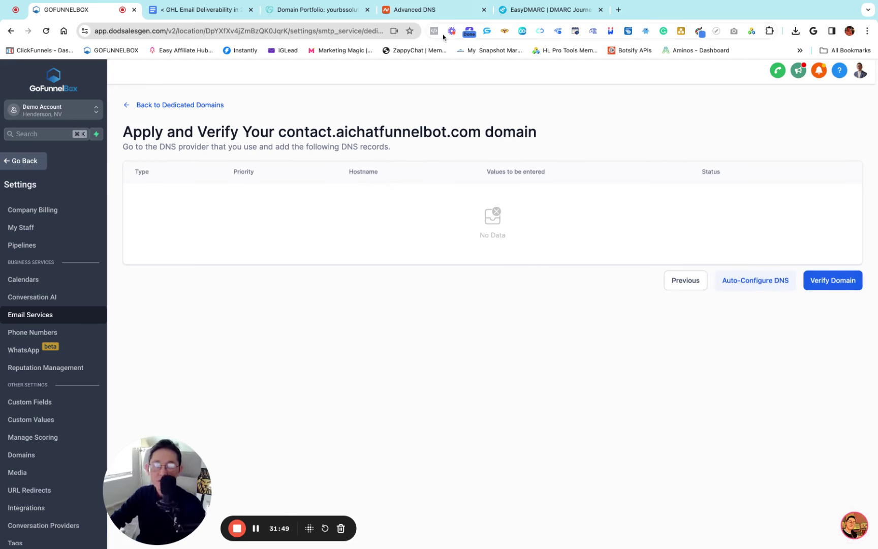
{"action": "left_click", "coordinate": [152, 106]}
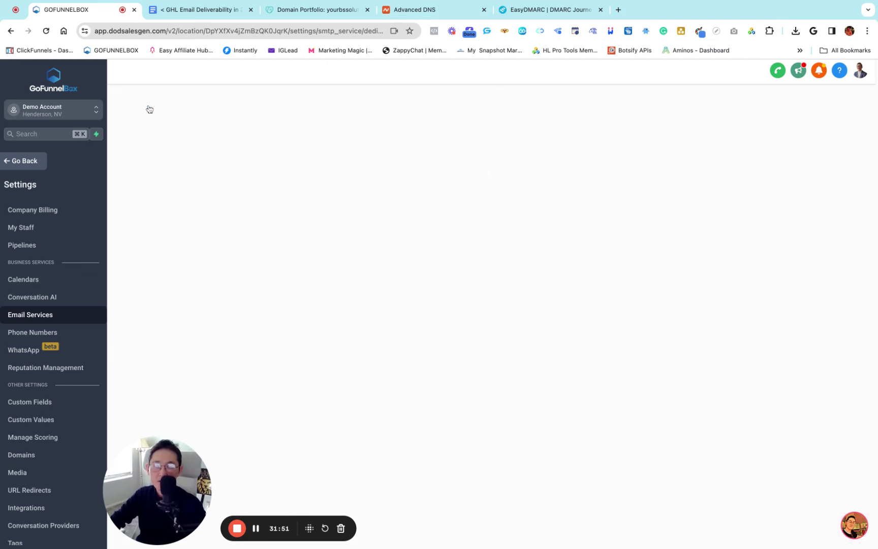
{"action": "scroll", "coordinate": [565, 380], "scroll_direction": "down", "scroll_amount": 3}
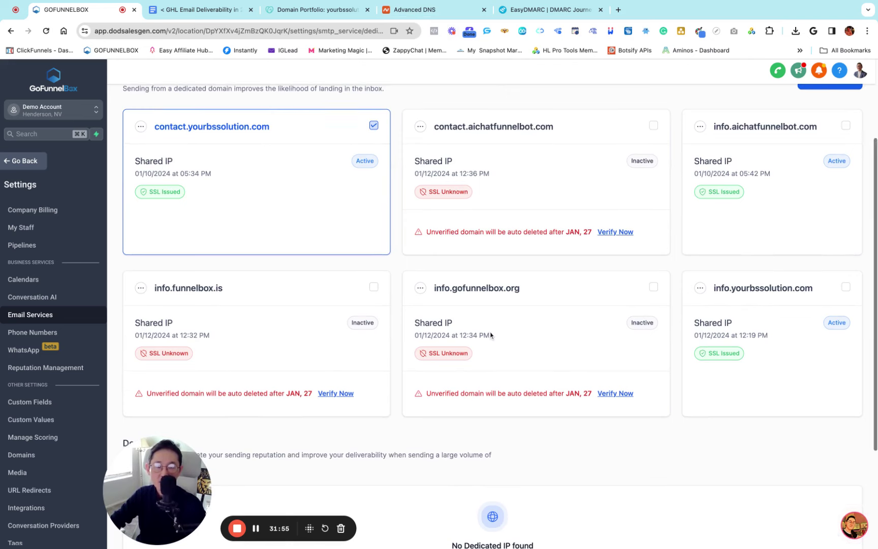
{"action": "scroll", "coordinate": [491, 334], "scroll_direction": "up", "scroll_amount": 1}
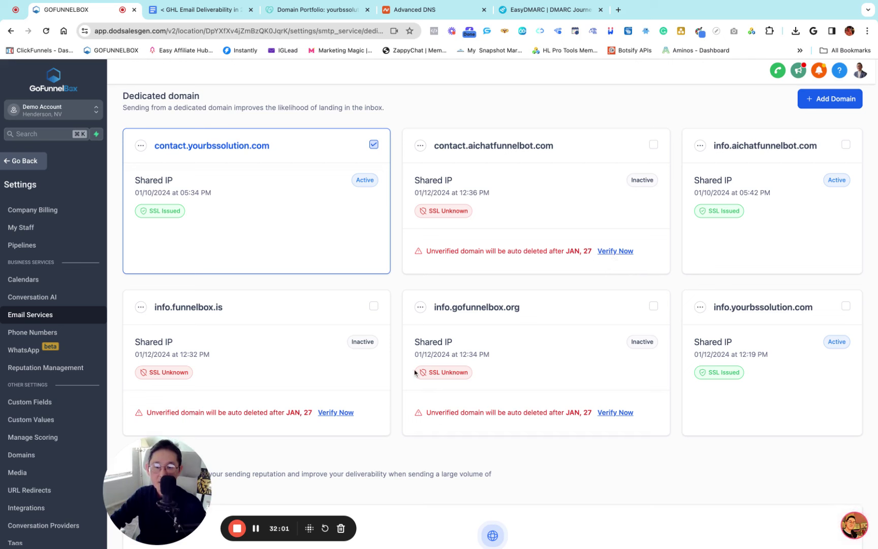
Delete the info.funnelbox.is domain, confirming with the word 'Delete'
{"action": "left_click", "coordinate": [141, 308]}
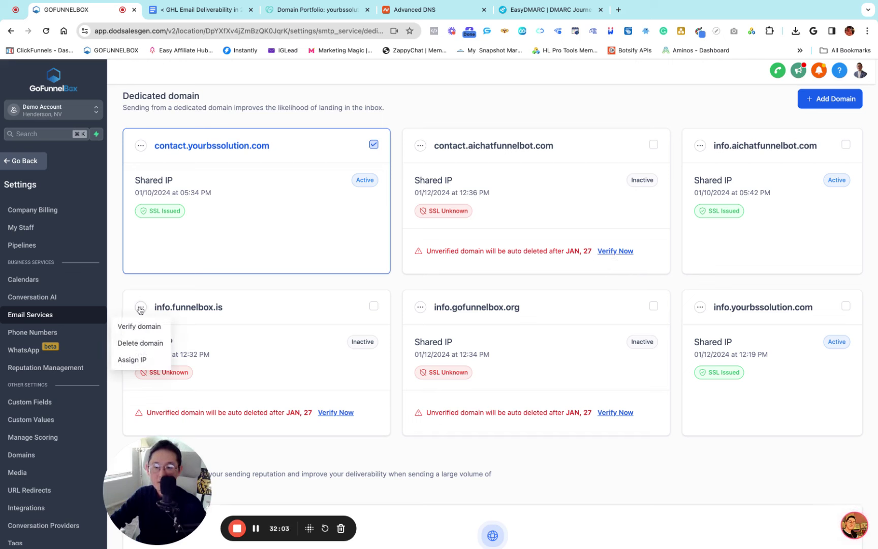
{"action": "left_click", "coordinate": [141, 343]}
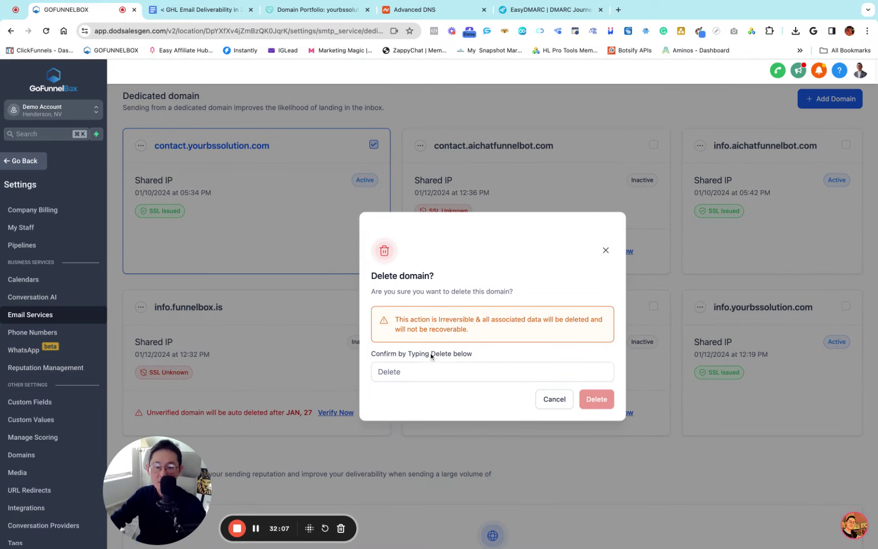
{"action": "left_click_drag", "start_coordinate": [440, 355], "coordinate": [431, 356]}
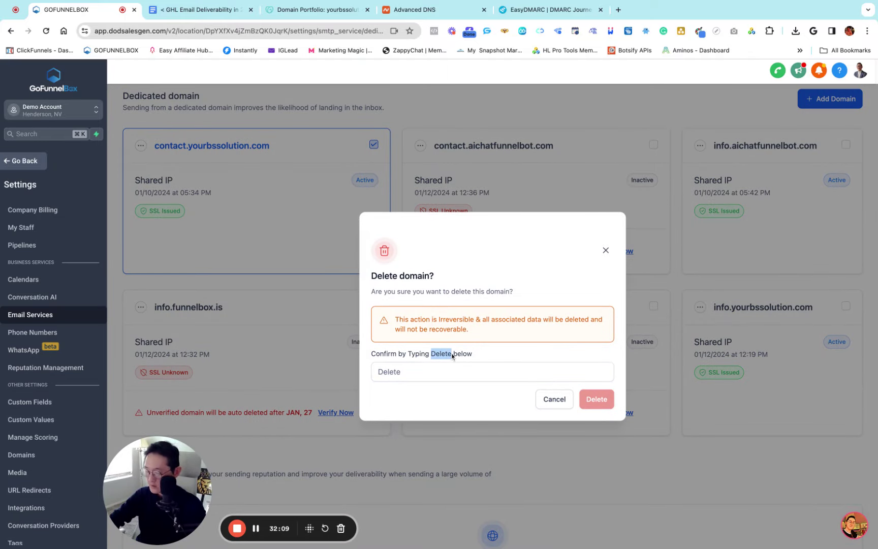
{"action": "left_click", "coordinate": [373, 371]}
{"action": "key", "text": "super+v"}
{"action": "left_click", "coordinate": [598, 401]}
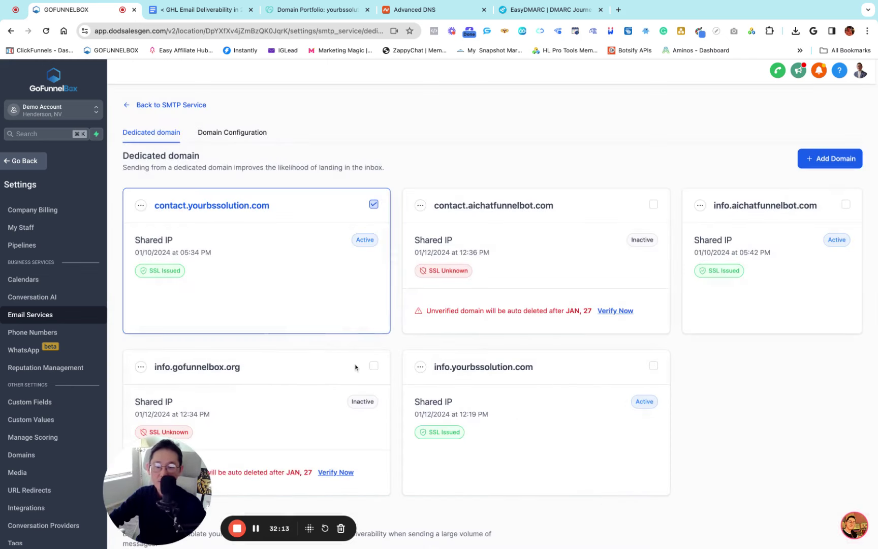
Delete the info.gofunnelbox.org domain the same way, confirming with 'Delete'
{"action": "scroll", "coordinate": [355, 367], "scroll_direction": "down", "scroll_amount": 2}
{"action": "left_click", "coordinate": [141, 307]}
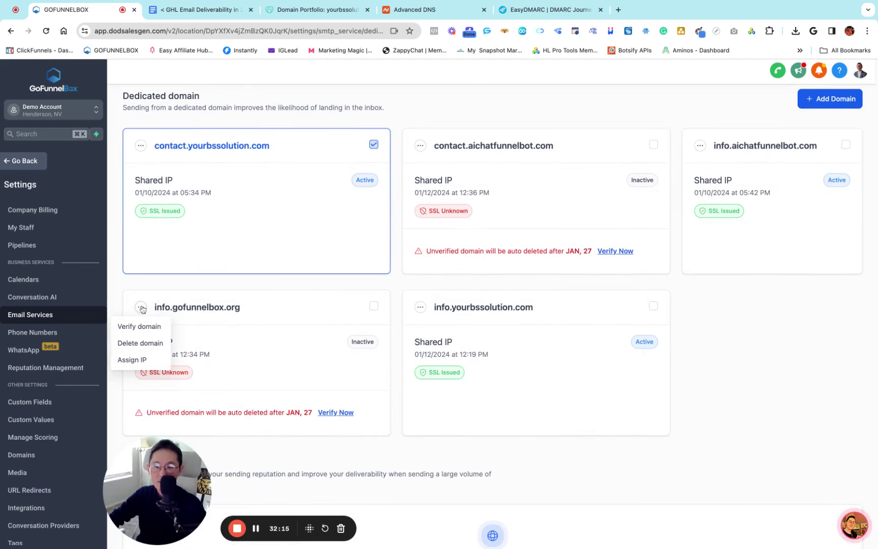
{"action": "left_click", "coordinate": [144, 342]}
{"action": "left_click", "coordinate": [413, 368]}
{"action": "key", "text": "super+v"}
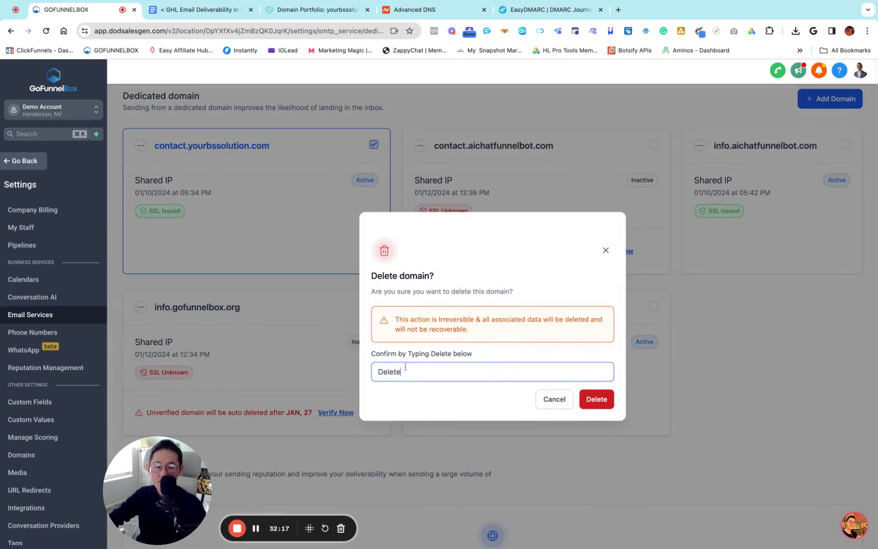
{"action": "left_click", "coordinate": [596, 399]}
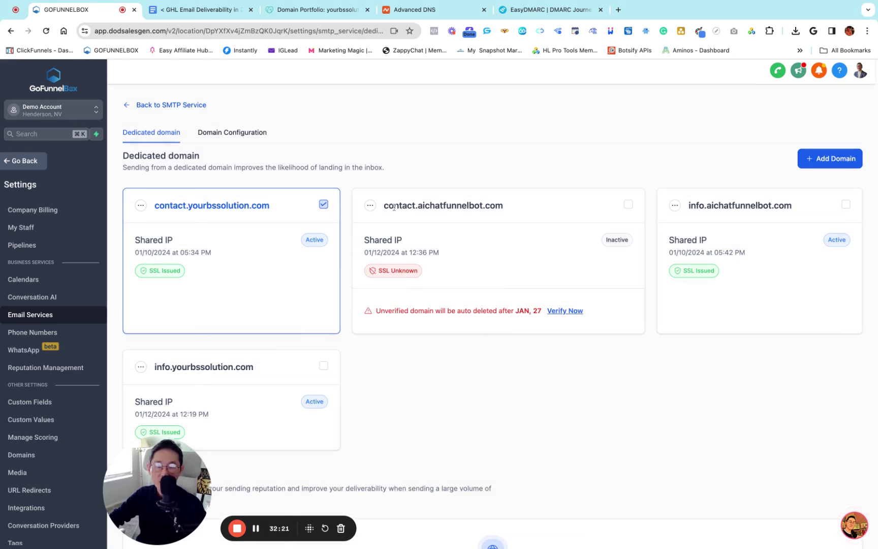
{"action": "left_click_drag", "start_coordinate": [394, 207], "coordinate": [511, 210]}
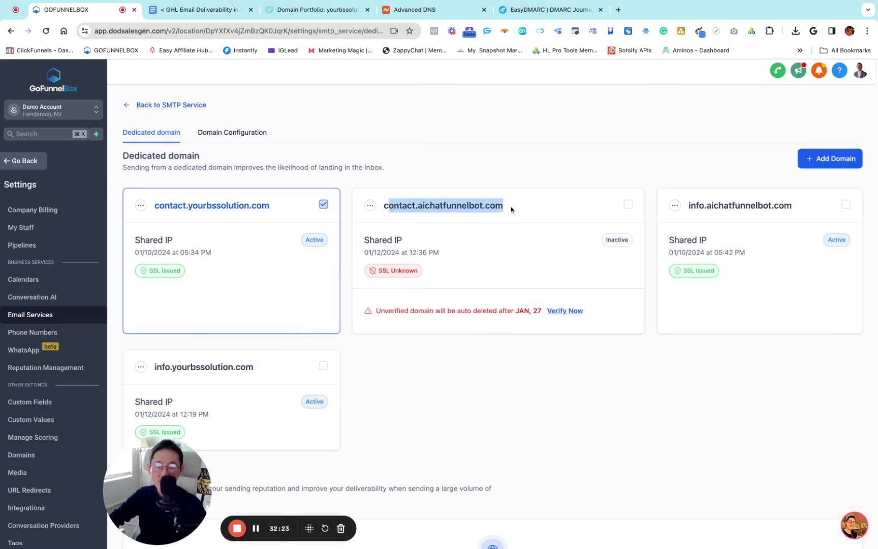
{"action": "triple_click", "coordinate": [512, 210]}
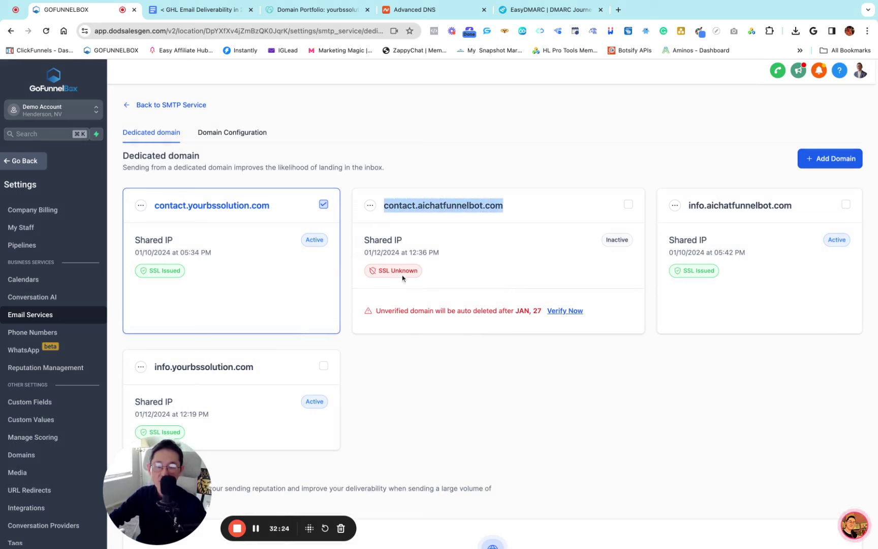
Re-verify contact.aichatfunnelbot.com twice until it shows Active, then copy its domain name
{"action": "left_click", "coordinate": [566, 311]}
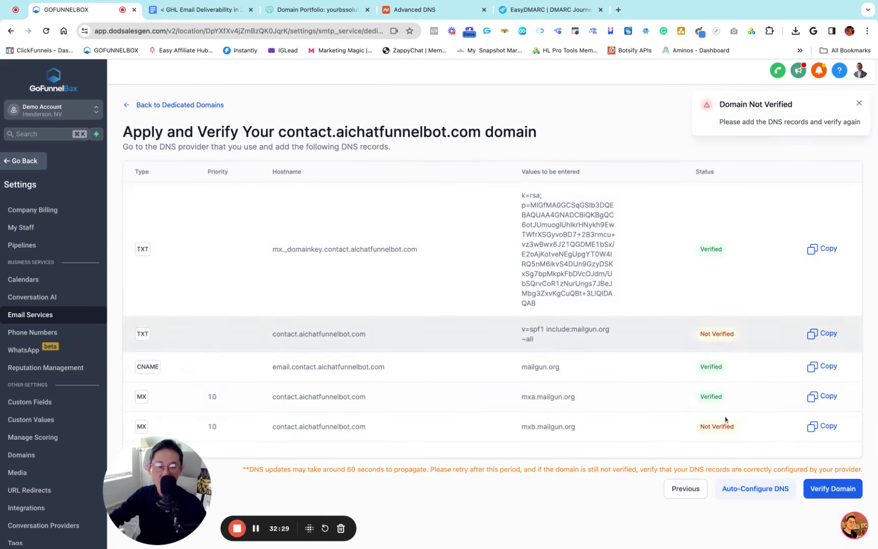
{"action": "left_click", "coordinate": [826, 491]}
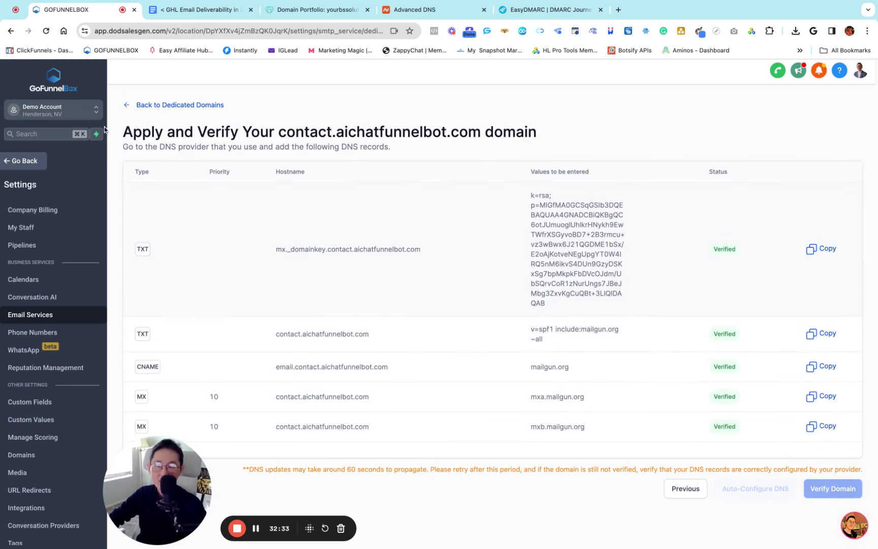
{"action": "left_click", "coordinate": [172, 107]}
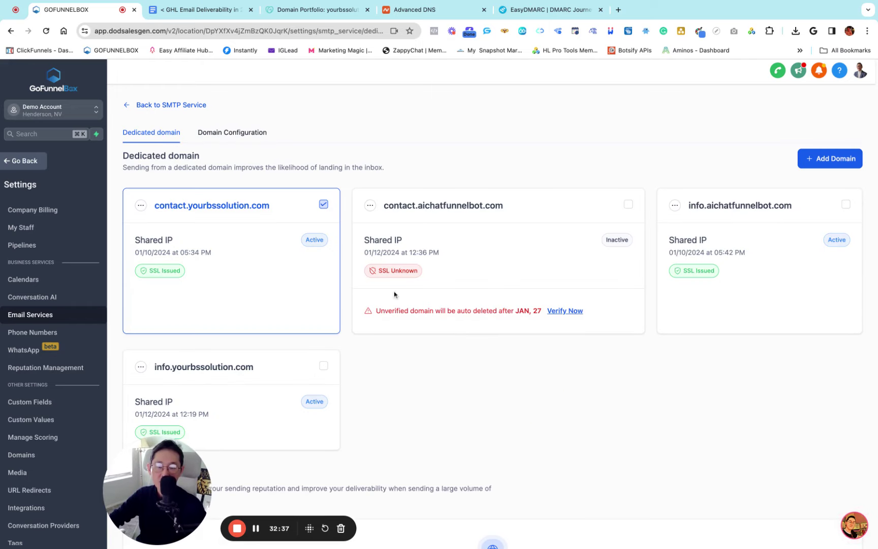
{"action": "left_click", "coordinate": [565, 312]}
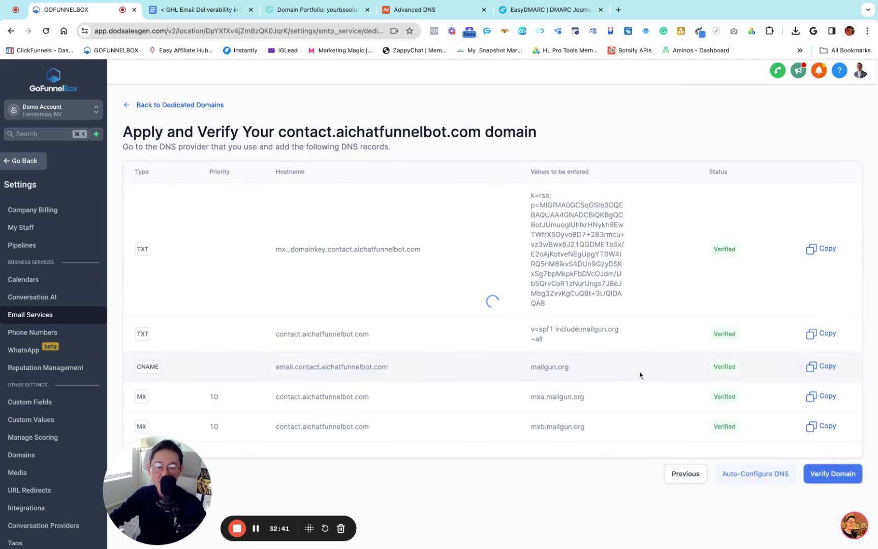
{"action": "left_click", "coordinate": [834, 479]}
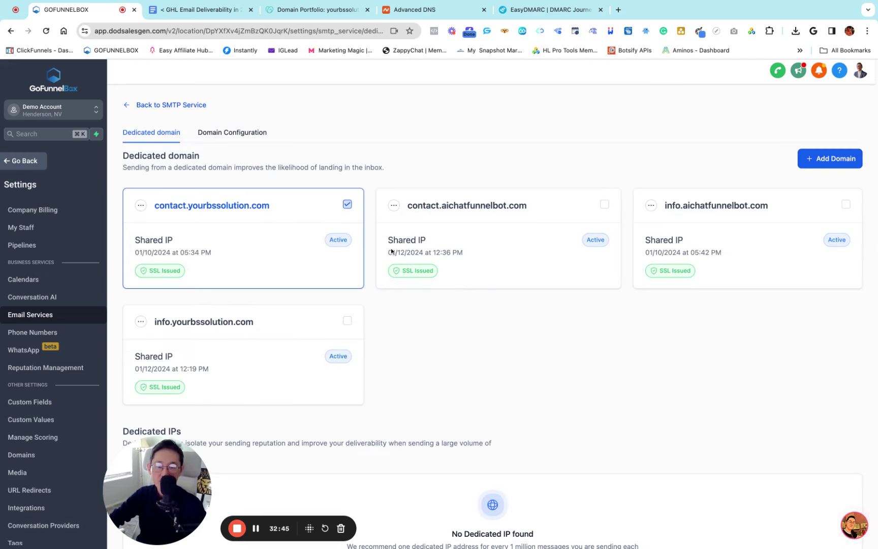
{"action": "left_click_drag", "start_coordinate": [408, 203], "coordinate": [529, 206]}
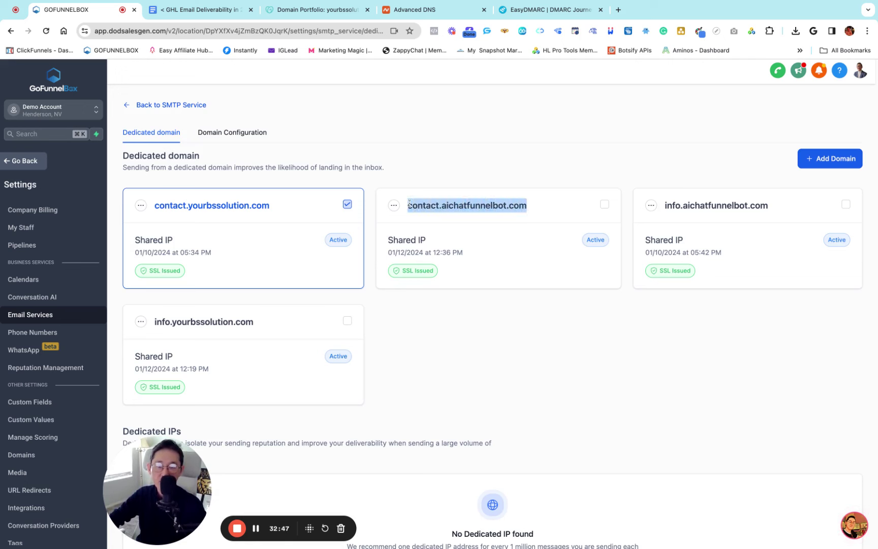
{"action": "left_click", "coordinate": [564, 208]}
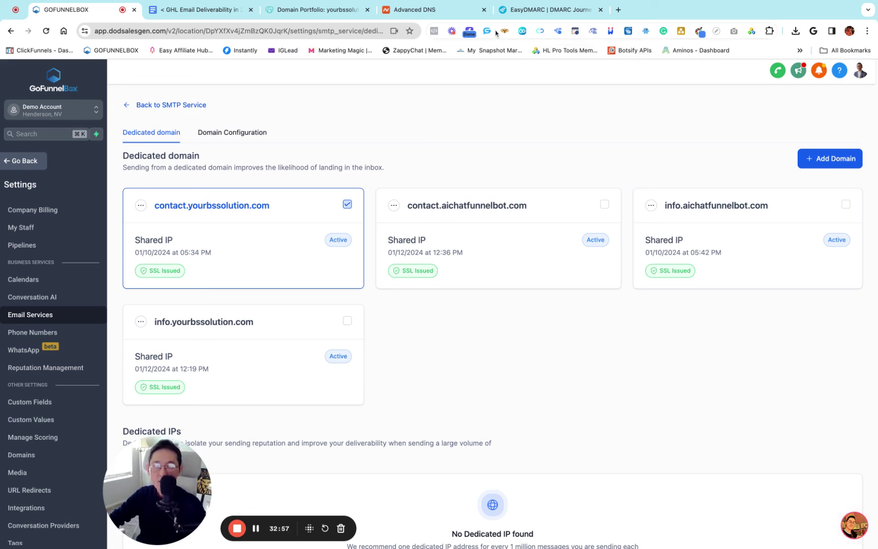
{"action": "left_click_drag", "start_coordinate": [538, 206], "coordinate": [409, 206]}
{"action": "key", "text": "super+c"}
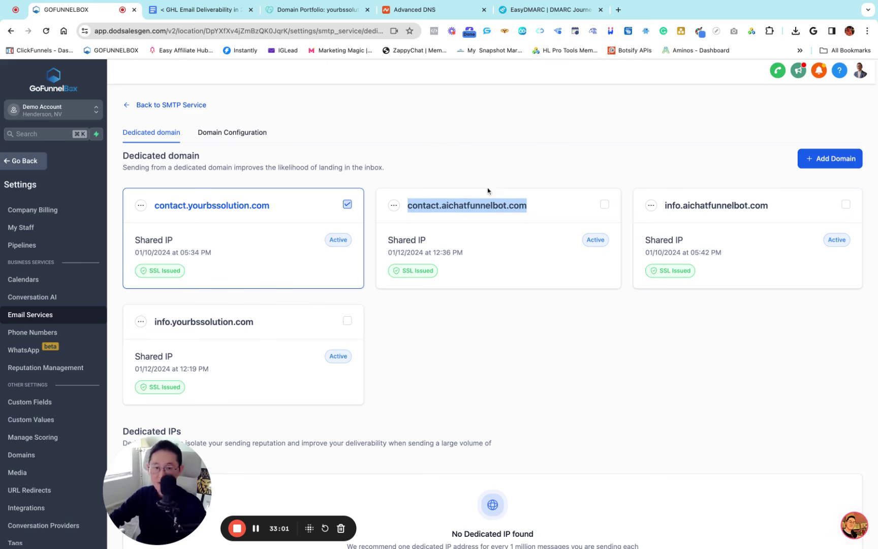
{"action": "left_click", "coordinate": [500, 176]}
{"action": "left_click", "coordinate": [536, 16]}
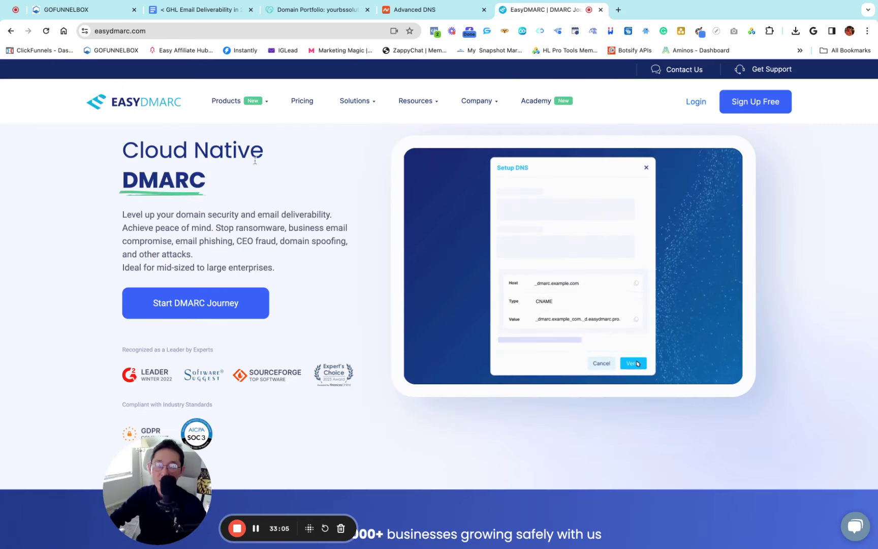
Start a DMARC Record Generator entry for the domain contact.aichatfunnelbot.com
{"action": "mouse_move", "coordinate": [230, 101]}
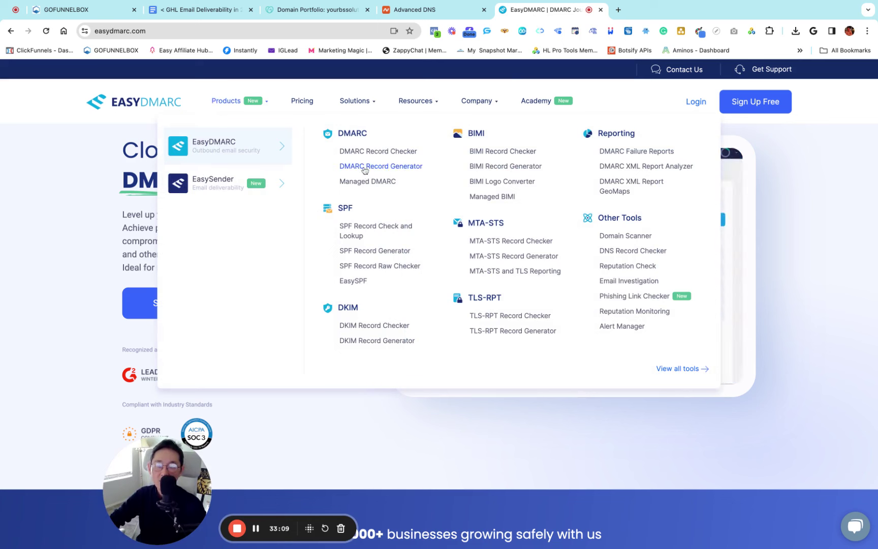
{"action": "left_click", "coordinate": [396, 169]}
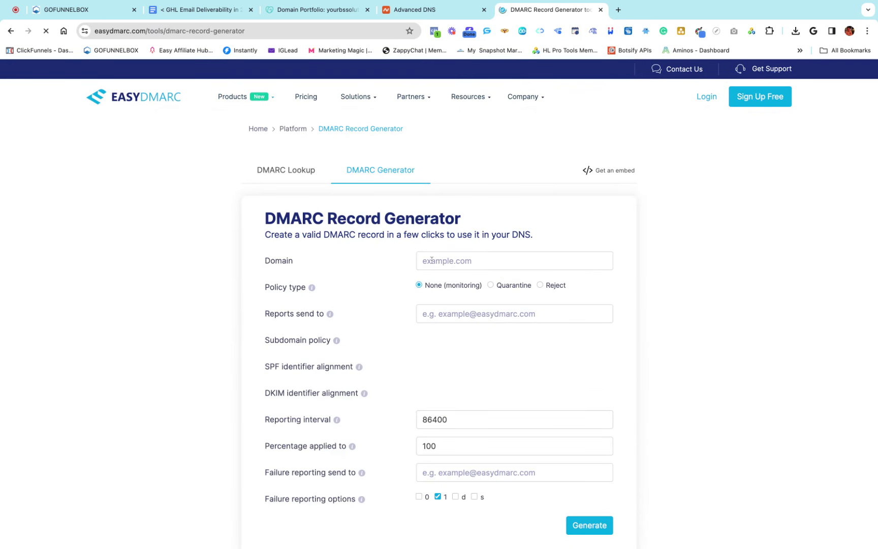
{"action": "left_click", "coordinate": [434, 260]}
{"action": "key", "text": "super+v"}
{"action": "key", "text": "super+v"}
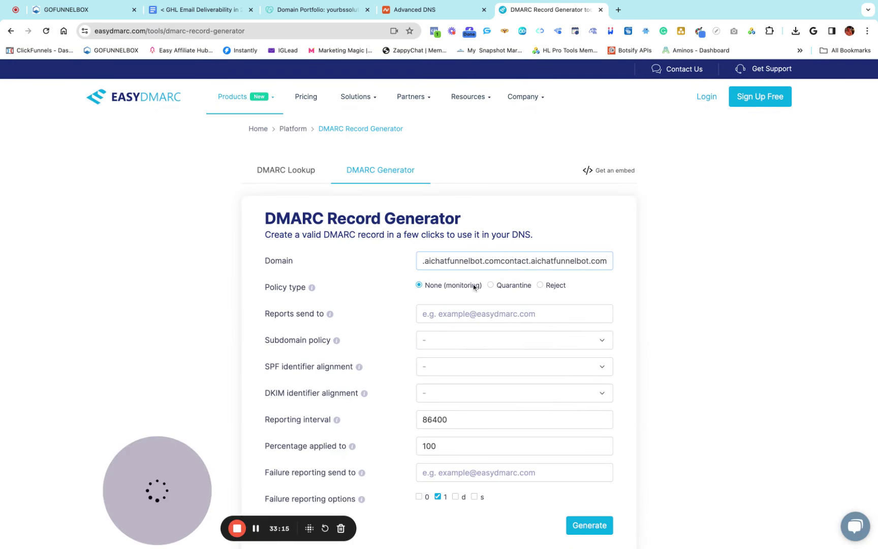
{"action": "key", "text": "super+z"}
{"action": "scroll", "coordinate": [407, 290], "scroll_direction": "down", "scroll_amount": 2}
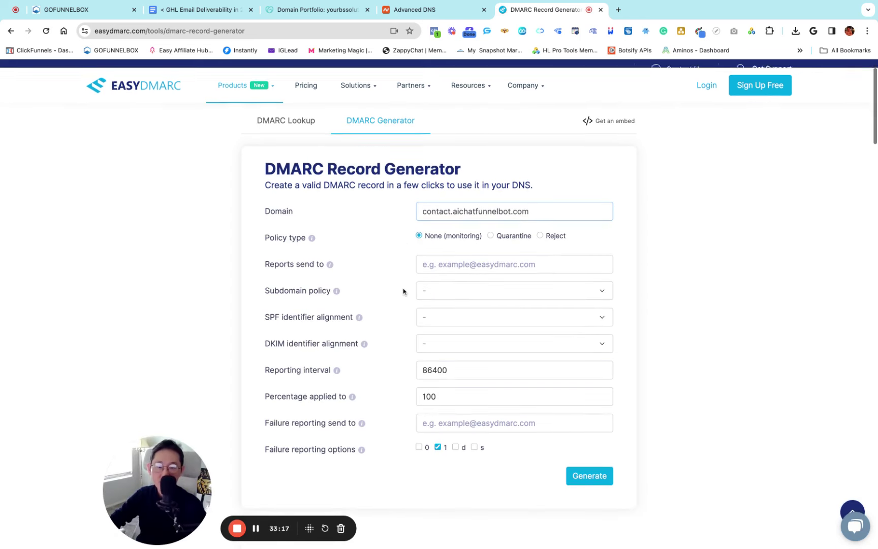
{"action": "scroll", "coordinate": [435, 239], "scroll_direction": "down", "scroll_amount": 1}
Enter the domain's contact address for both aggregate and failure report destinations
{"action": "left_click", "coordinate": [441, 252]}
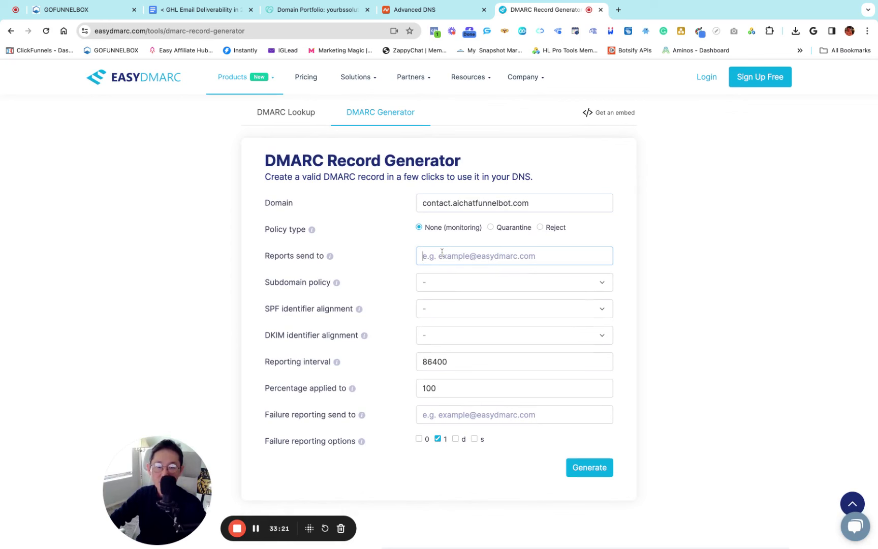
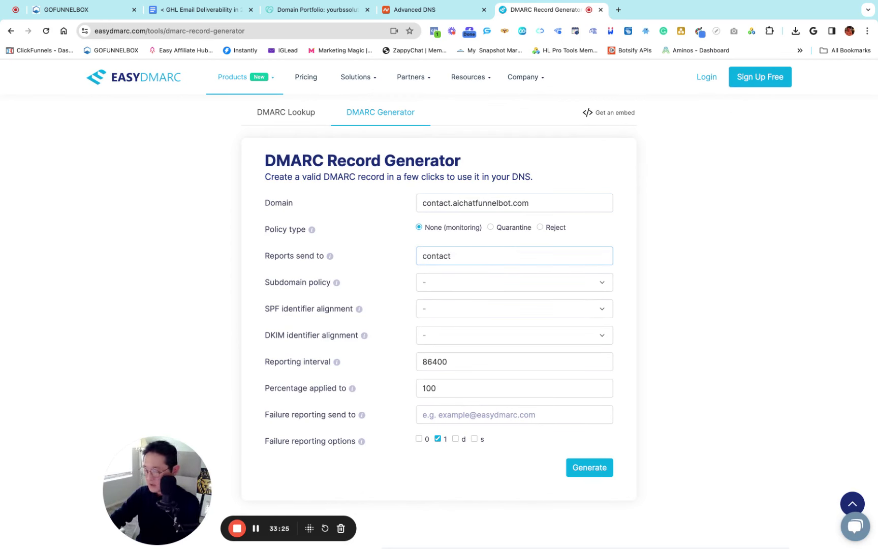
{"action": "key", "text": "super+v"}
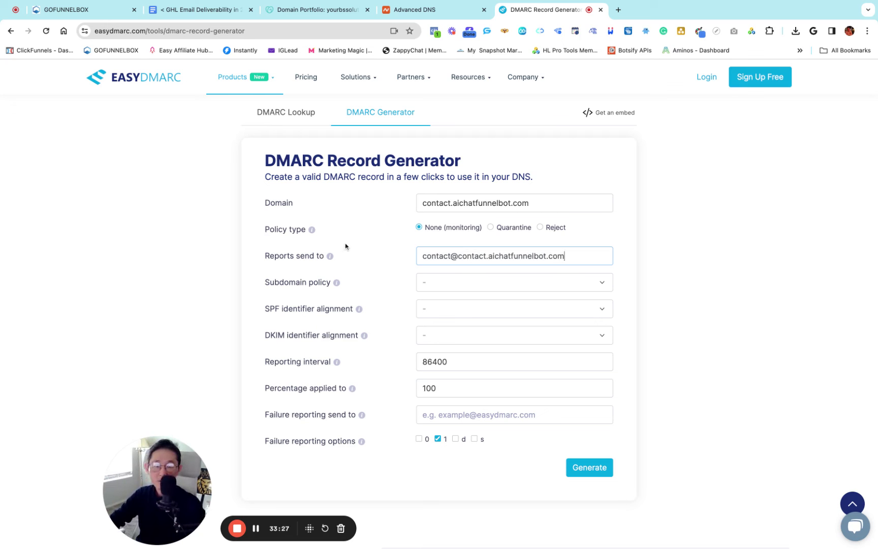
{"action": "key", "text": "BackSpace"}
{"action": "key", "text": "BackSpace"}
{"action": "key", "text": "BackSpace"}
{"action": "key", "text": "BackSpace"}
{"action": "key", "text": "BackSpace"}
{"action": "key", "text": "BackSpace"}
{"action": "key", "text": "BackSpace"}
{"action": "key", "text": "BackSpace"}
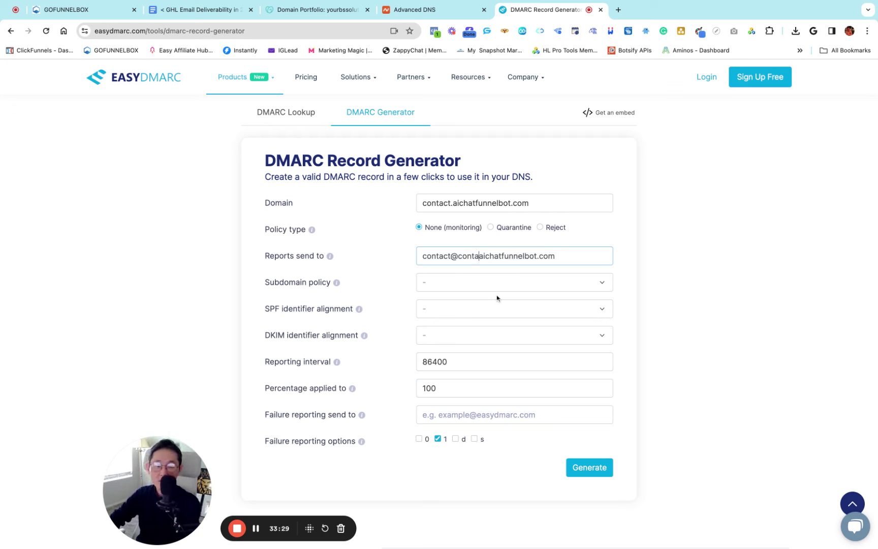
{"action": "left_click_drag", "start_coordinate": [543, 259], "coordinate": [421, 253]}
{"action": "key", "text": "super+c"}
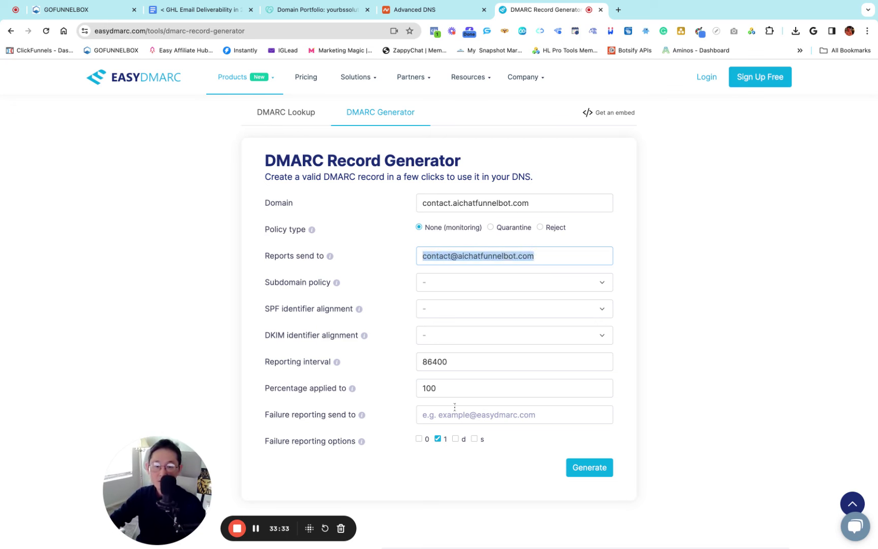
{"action": "left_click", "coordinate": [444, 414]}
{"action": "key", "text": "super+v"}
Set subdomain policy to none and both SPF and DKIM alignment to Relaxed
{"action": "left_click", "coordinate": [446, 284]}
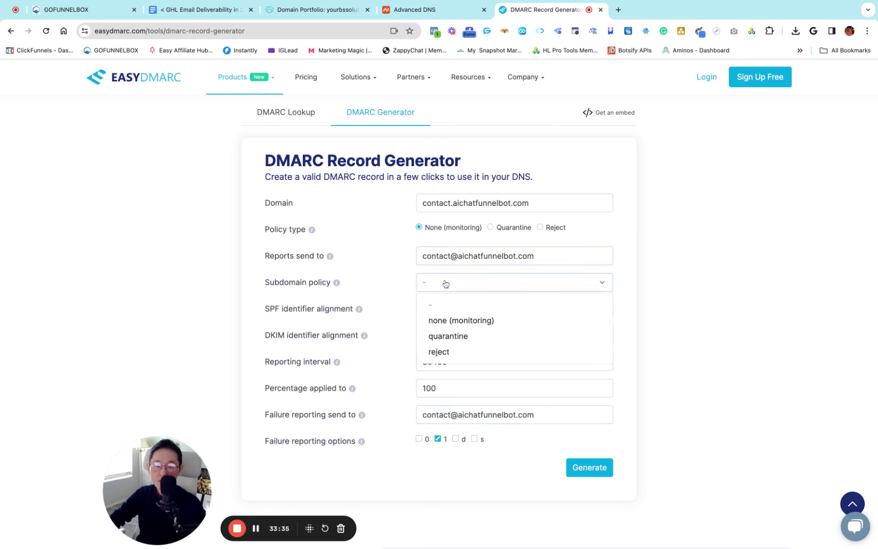
{"action": "left_click", "coordinate": [447, 321]}
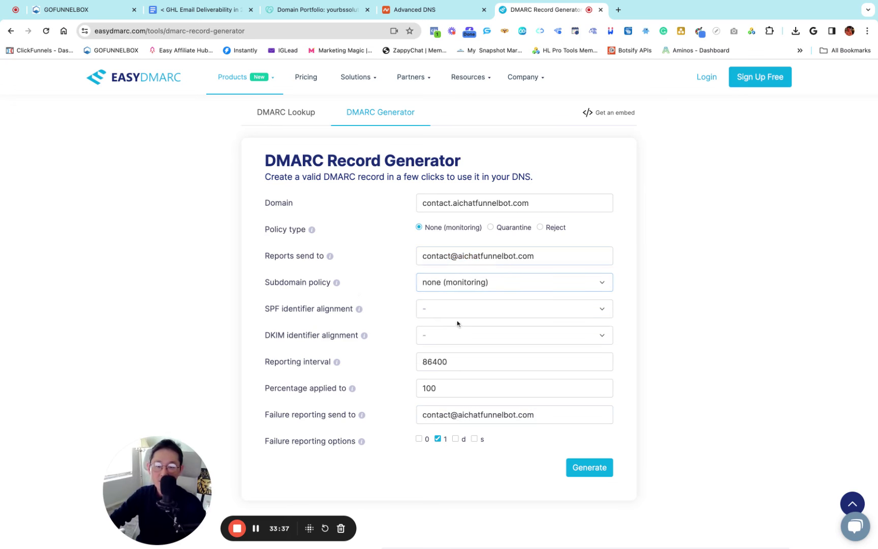
{"action": "left_click", "coordinate": [432, 309]}
{"action": "left_click", "coordinate": [443, 347]}
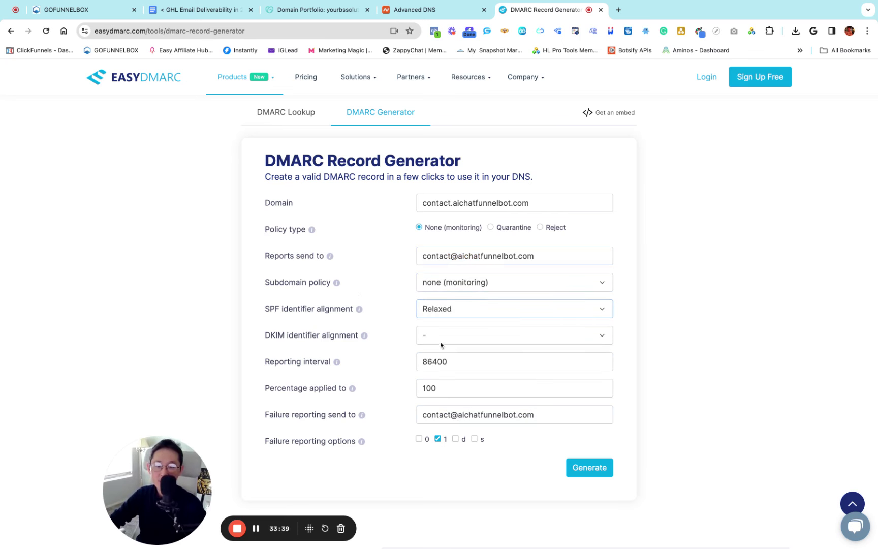
{"action": "left_click", "coordinate": [442, 336]}
{"action": "left_click", "coordinate": [447, 375]}
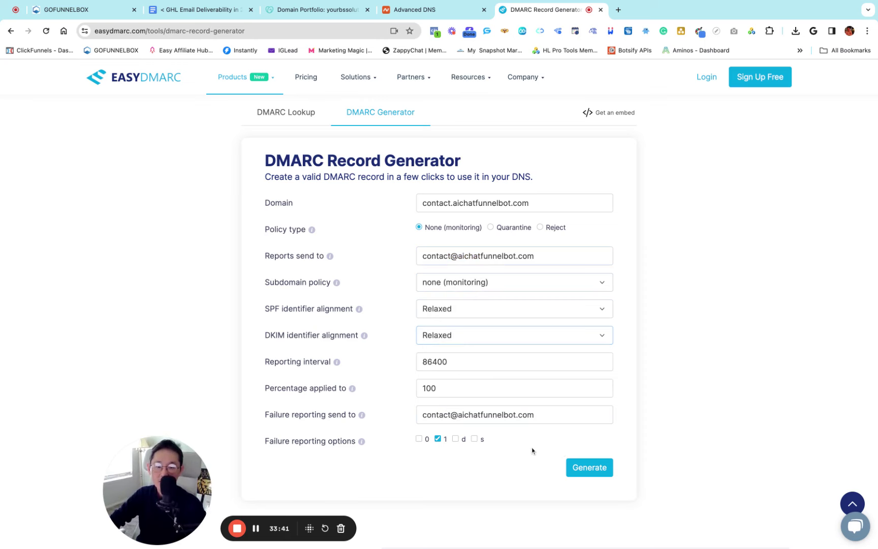
Generate the DMARC record and check its _dmarc.contact host name
{"action": "left_click", "coordinate": [589, 467]}
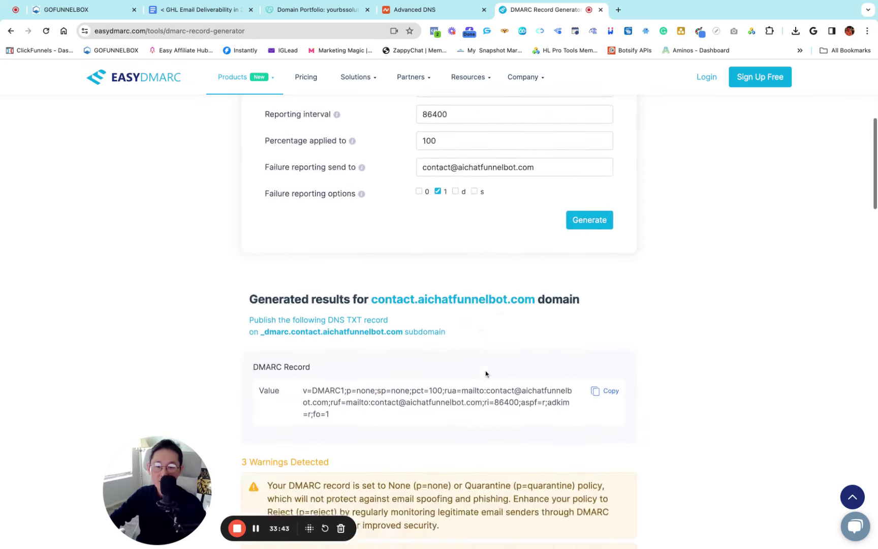
{"action": "scroll", "coordinate": [448, 329], "scroll_direction": "up", "scroll_amount": 3}
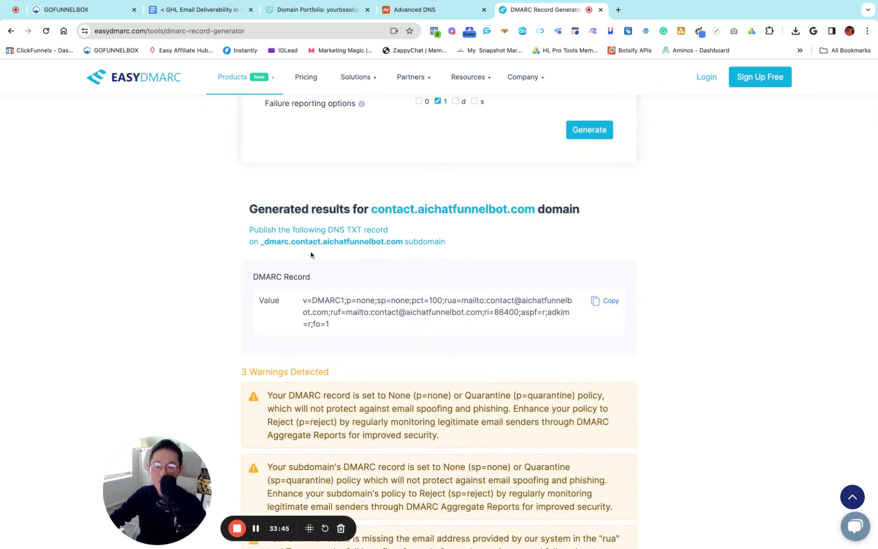
{"action": "left_click_drag", "start_coordinate": [324, 243], "coordinate": [403, 243]}
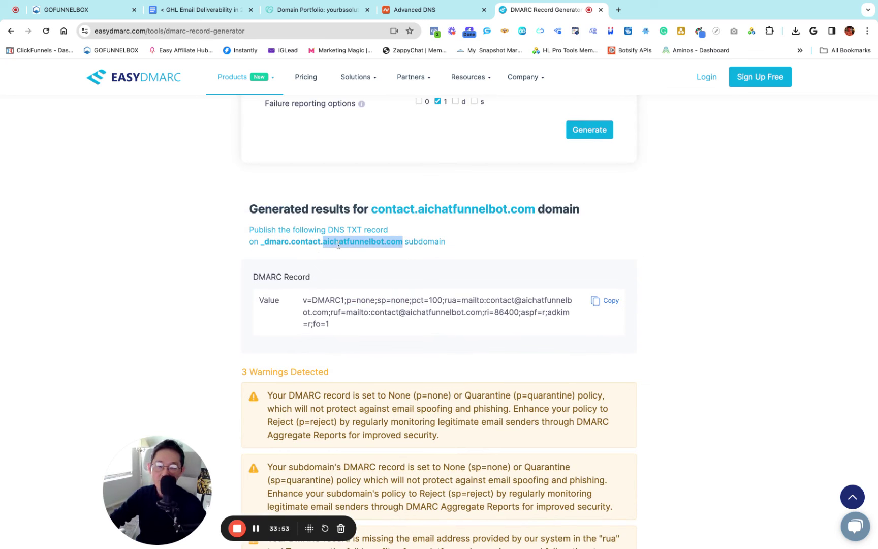
{"action": "left_click", "coordinate": [263, 244]}
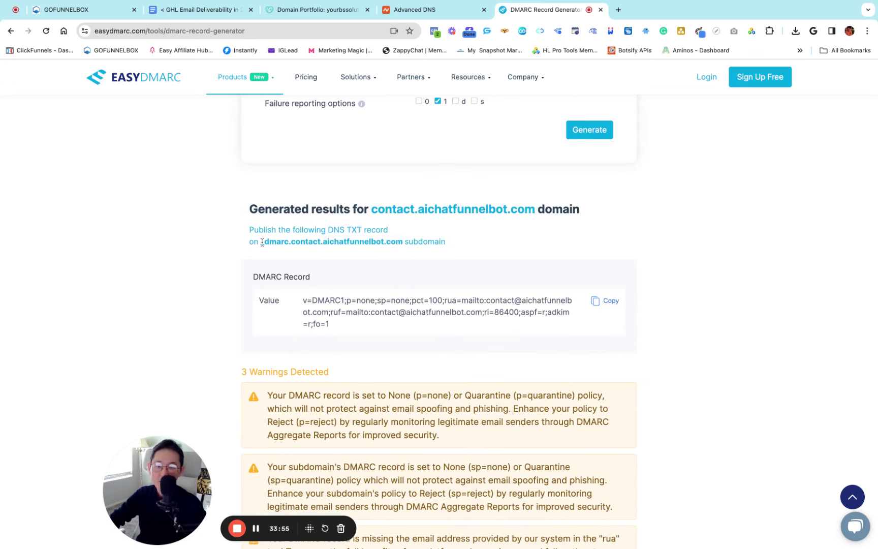
{"action": "key", "text": "shift+Right"}
{"action": "key", "text": "shift+Right"}
{"action": "key", "text": "shift+Right"}
{"action": "key", "text": "shift+Right"}
{"action": "key", "text": "shift+Right"}
{"action": "key", "text": "shift+Right"}
{"action": "key", "text": "shift+Right"}
{"action": "key", "text": "shift+Right"}
{"action": "key", "text": "shift+Right"}
{"action": "key", "text": "shift+Right"}
{"action": "key", "text": "shift+Right"}
{"action": "key", "text": "shift+Right"}
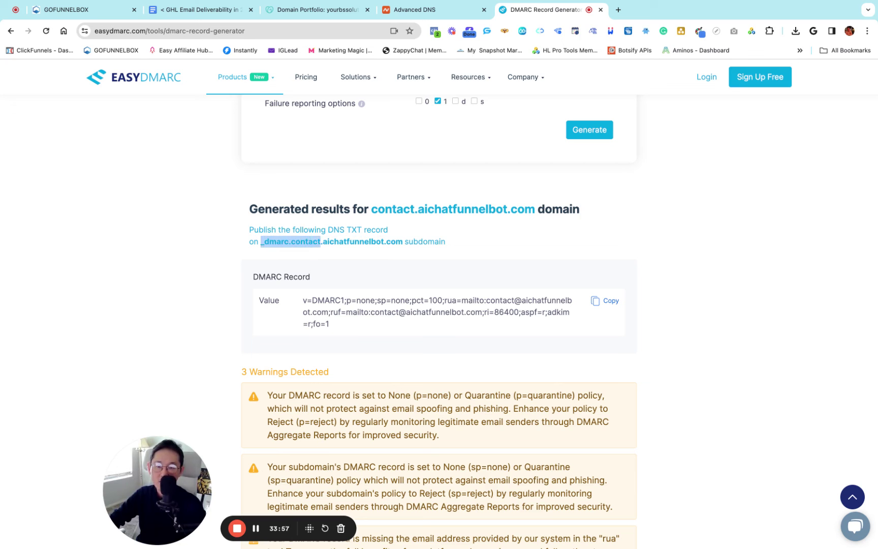
{"action": "left_click", "coordinate": [343, 274]}
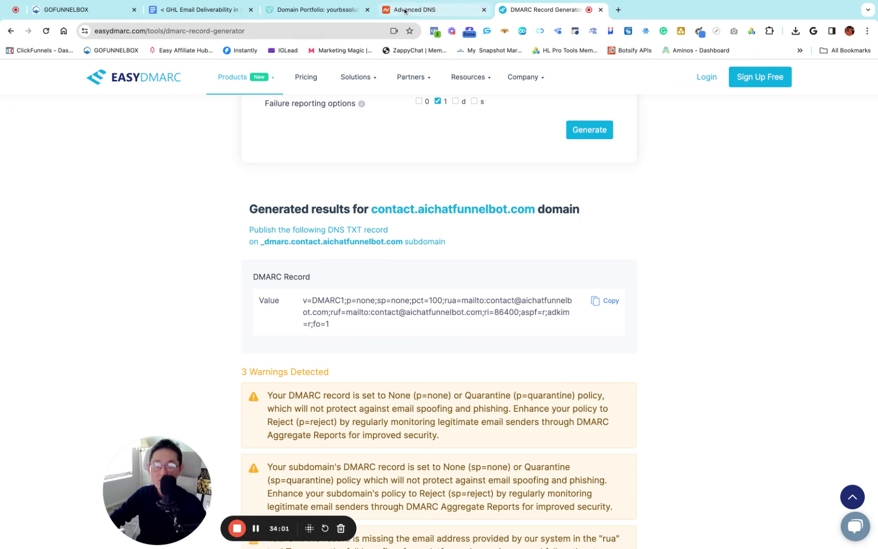
{"action": "left_click", "coordinate": [405, 11]}
Add a new TXT record in Namecheap with host _dmarc.contact
{"action": "scroll", "coordinate": [350, 254], "scroll_direction": "up", "scroll_amount": 7}
{"action": "scroll", "coordinate": [356, 256], "scroll_direction": "down", "scroll_amount": 1}
{"action": "scroll", "coordinate": [358, 257], "scroll_direction": "down", "scroll_amount": 5}
{"action": "left_click", "coordinate": [274, 318]}
{"action": "scroll", "coordinate": [287, 262], "scroll_direction": "down", "scroll_amount": 3}
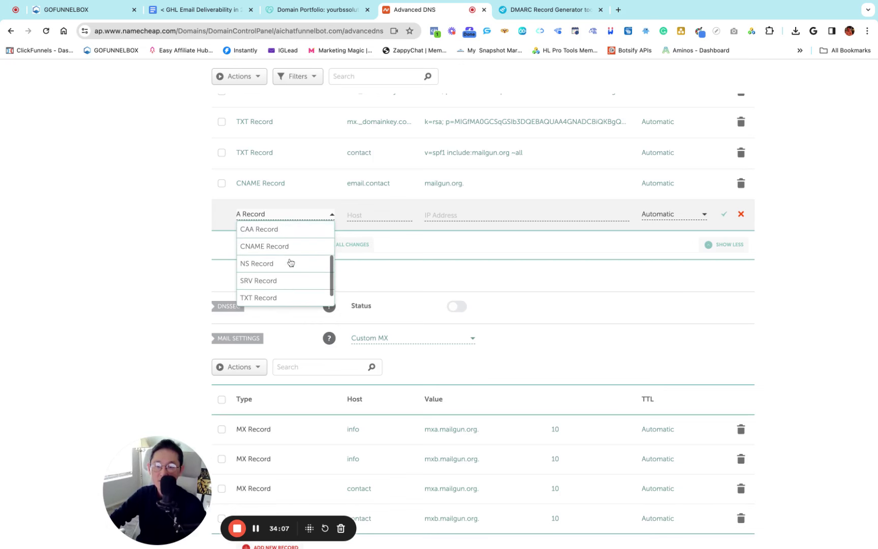
{"action": "scroll", "coordinate": [290, 263], "scroll_direction": "down", "scroll_amount": 1}
{"action": "left_click", "coordinate": [257, 279]}
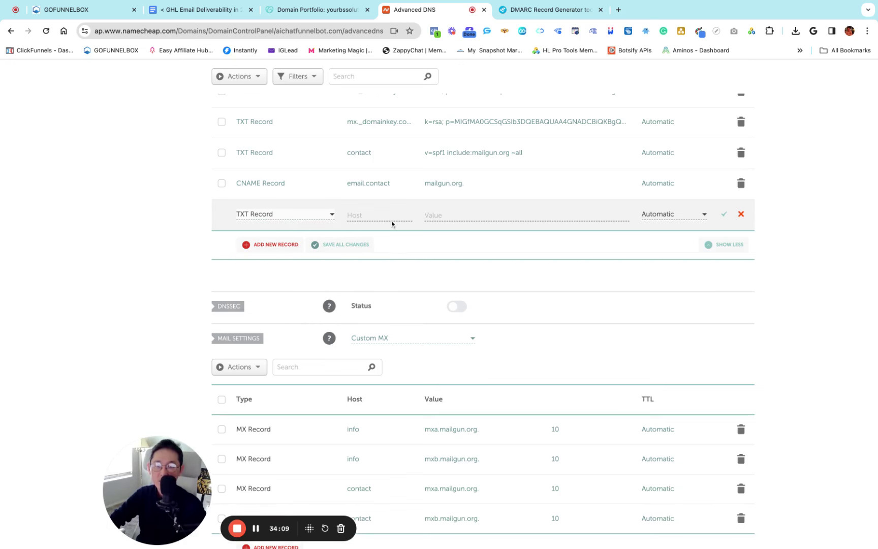
{"action": "left_click", "coordinate": [357, 213]}
{"action": "key", "text": "super+v"}
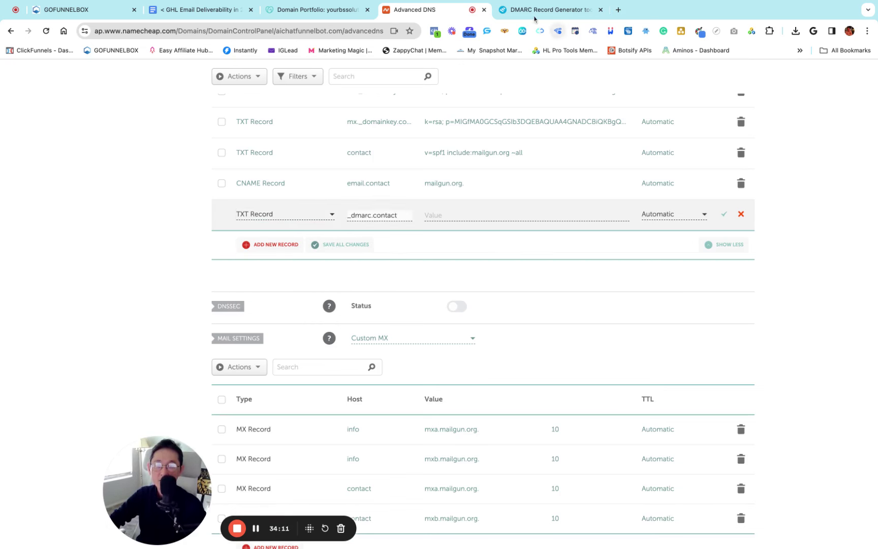
Fill the TXT record with the generated v=DMARC1;p=none value and save it
{"action": "left_click", "coordinate": [535, 13]}
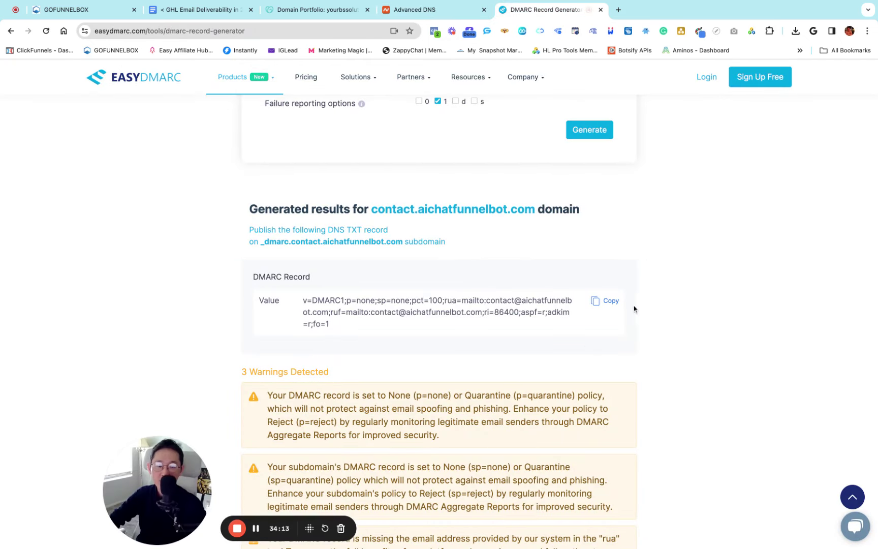
{"action": "left_click", "coordinate": [605, 301]}
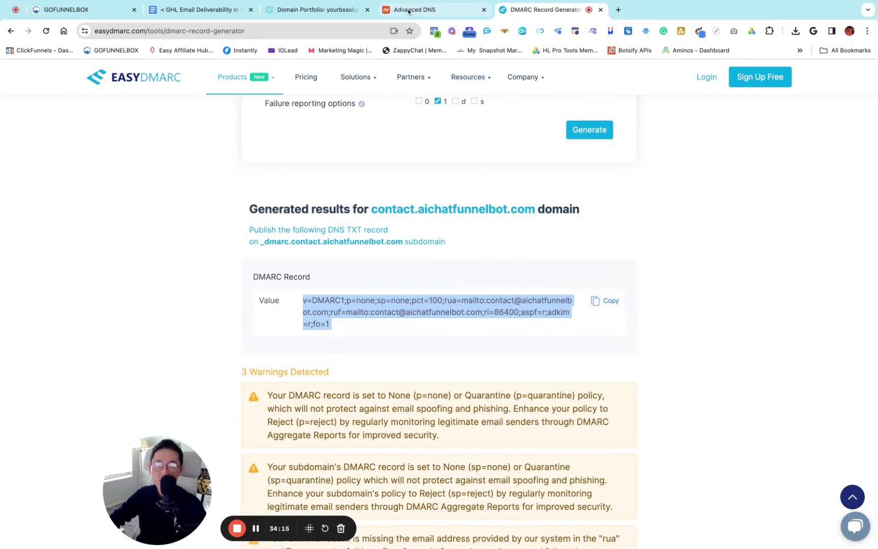
{"action": "left_click", "coordinate": [409, 11]}
{"action": "left_click", "coordinate": [434, 214]}
{"action": "key", "text": "ctrl+v"}
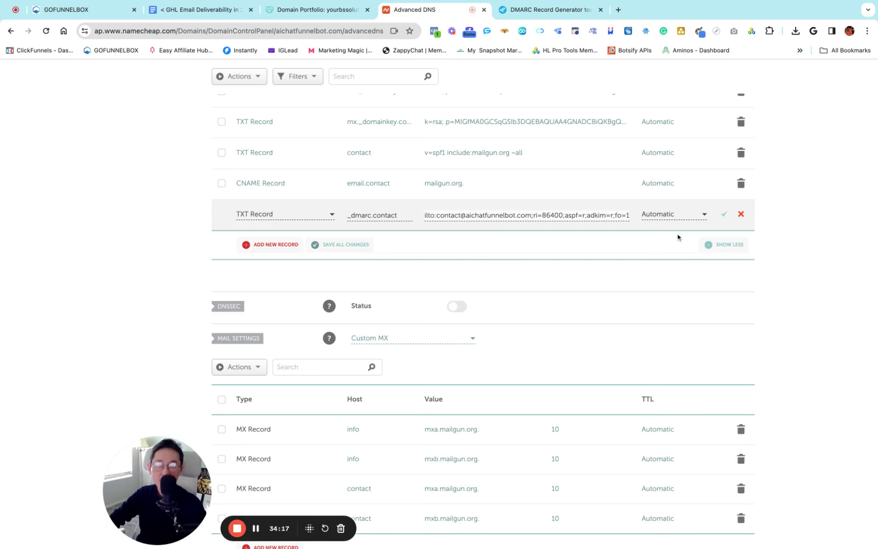
{"action": "left_click", "coordinate": [724, 214]}
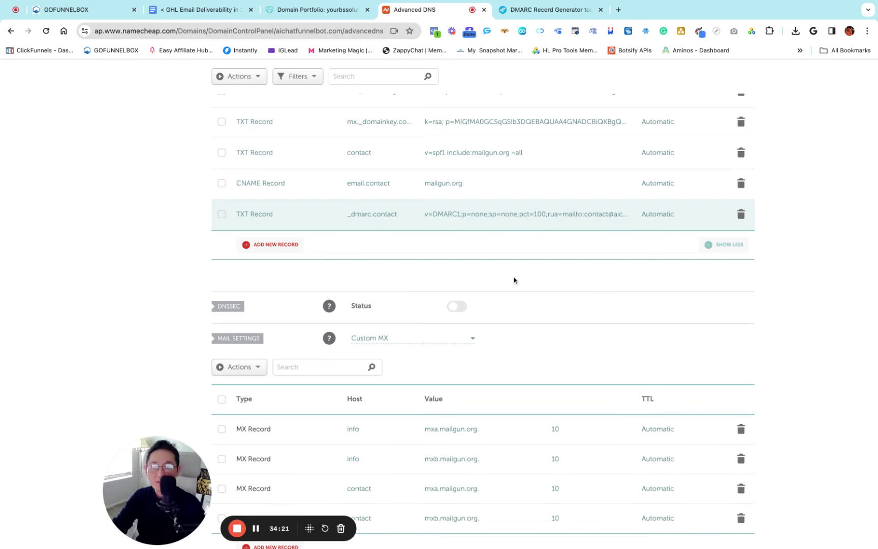
{"action": "scroll", "coordinate": [514, 280], "scroll_direction": "up", "scroll_amount": 7}
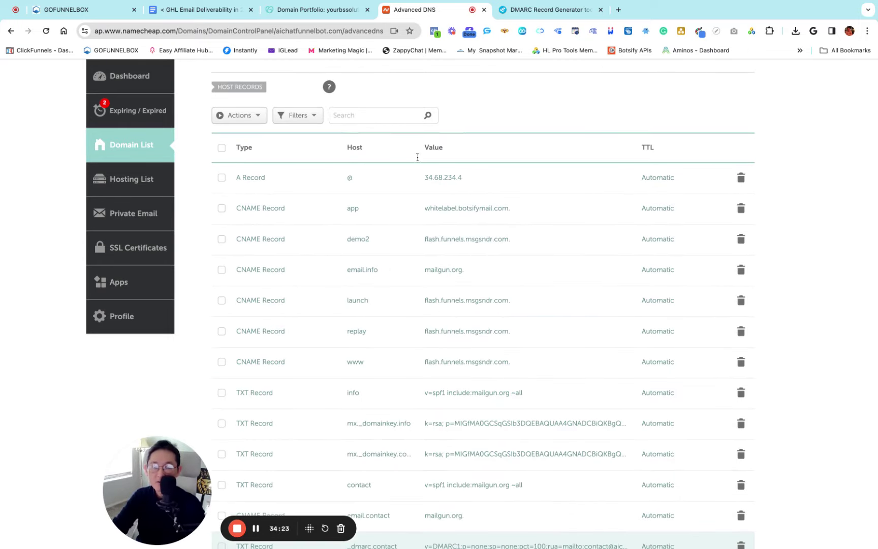
{"action": "scroll", "coordinate": [402, 247], "scroll_direction": "up", "scroll_amount": 2}
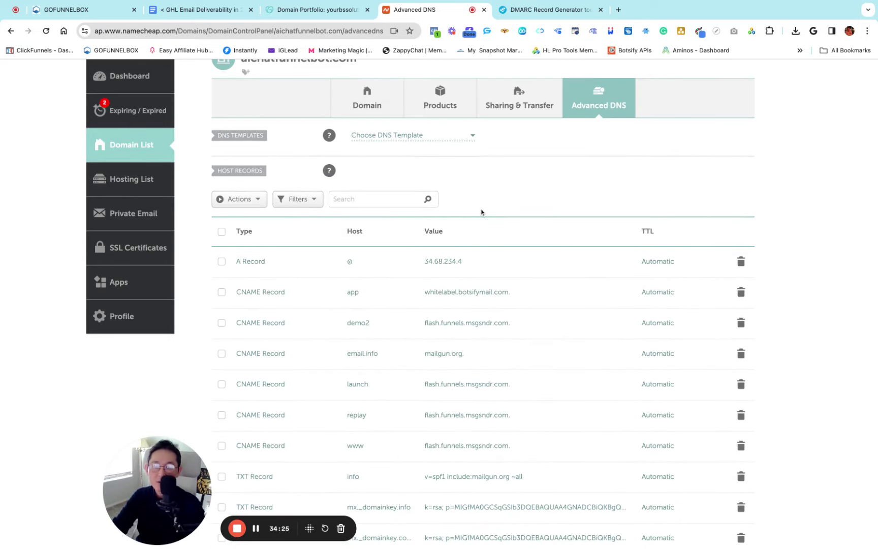
{"action": "scroll", "coordinate": [481, 213], "scroll_direction": "down", "scroll_amount": 1}
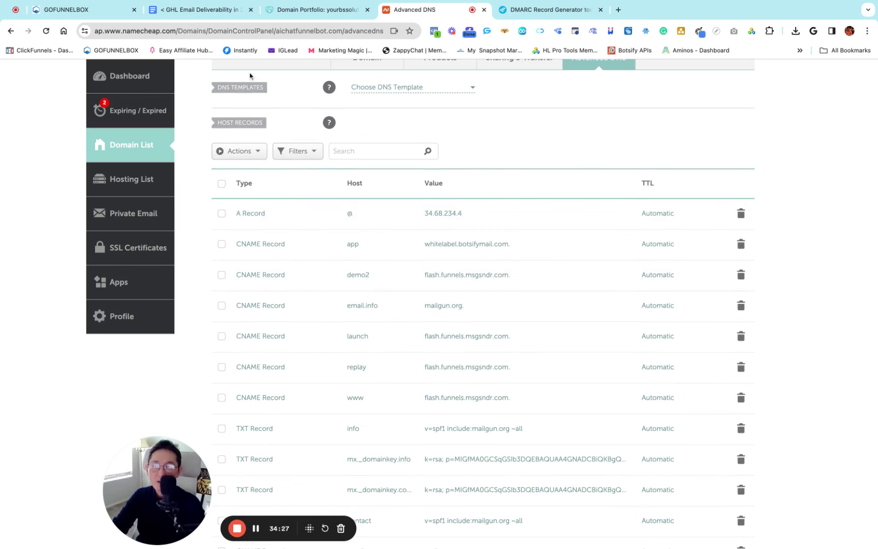
{"action": "left_click", "coordinate": [70, 9]}
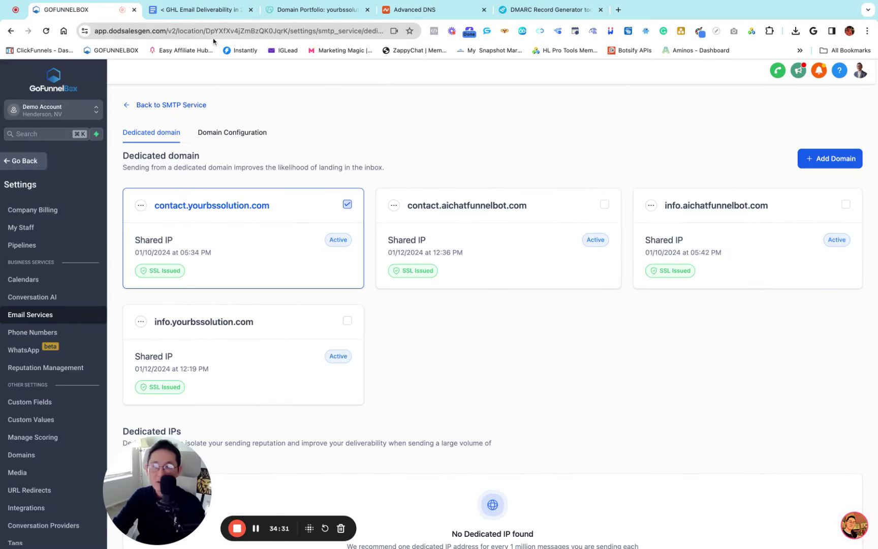
Highlight the SPF / DKIM / DMARC and List Clean Up items in the GHL Email Deliverability in 2024 document
{"action": "left_click", "coordinate": [197, 11]}
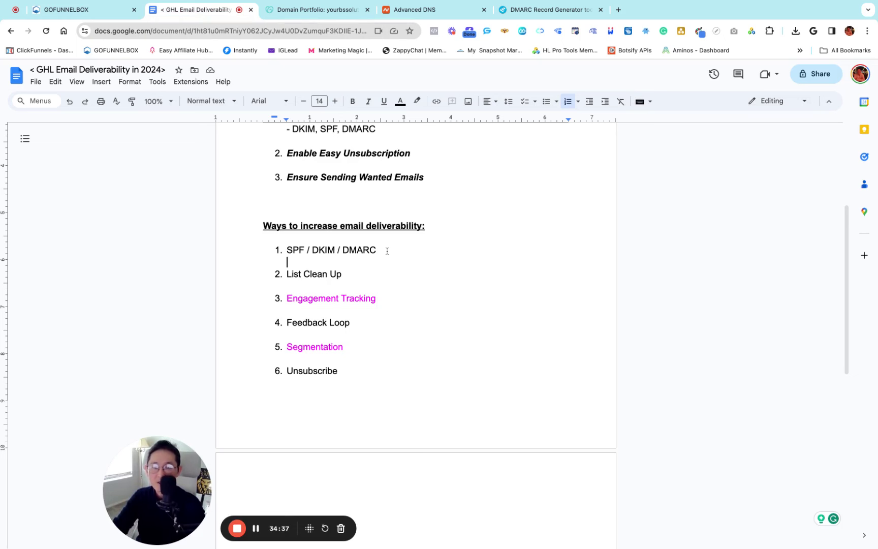
{"action": "left_click", "coordinate": [387, 250]}
{"action": "key", "text": "alt+shift+Left"}
{"action": "key", "text": "alt+shift+Left"}
{"action": "key", "text": "alt+shift+Left"}
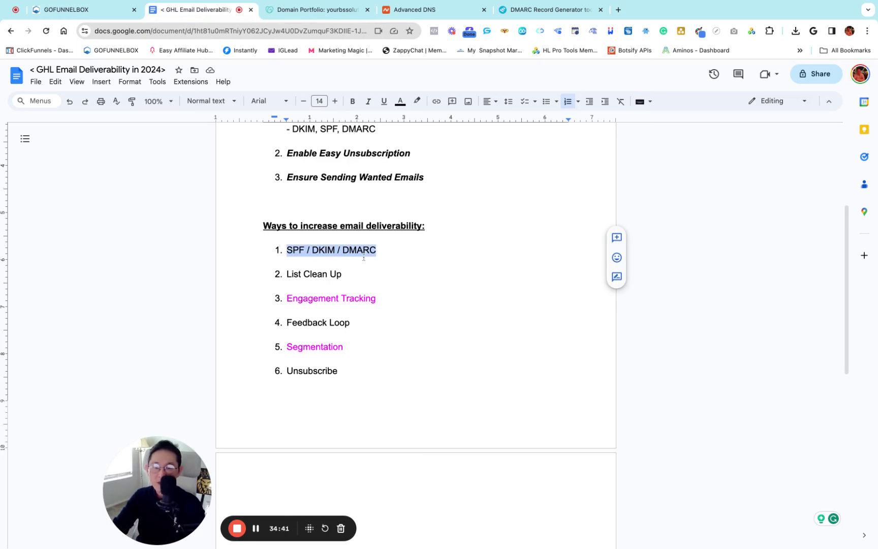
{"action": "left_click", "coordinate": [355, 275]}
{"action": "key", "text": "alt+shift+Left"}
{"action": "key", "text": "alt+shift+Left"}
{"action": "key", "text": "alt+shift+Left"}
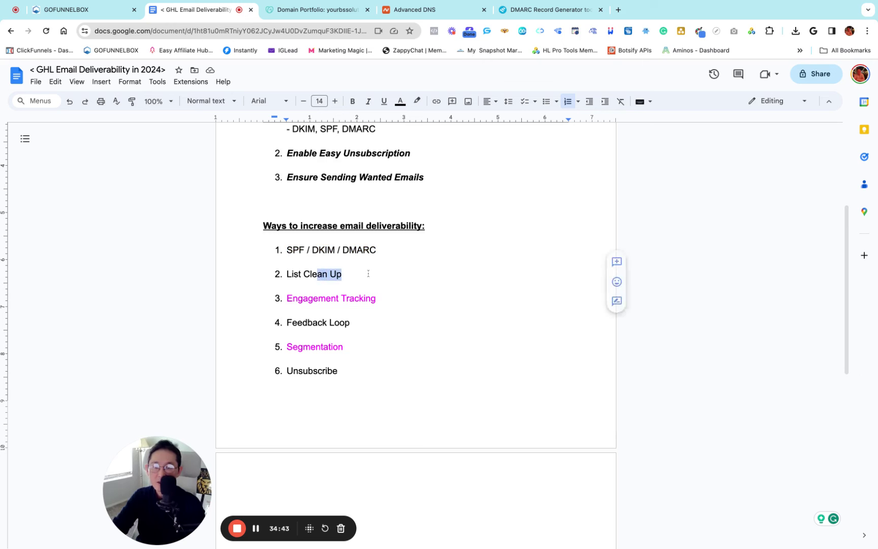
{"action": "left_click", "coordinate": [363, 275]}
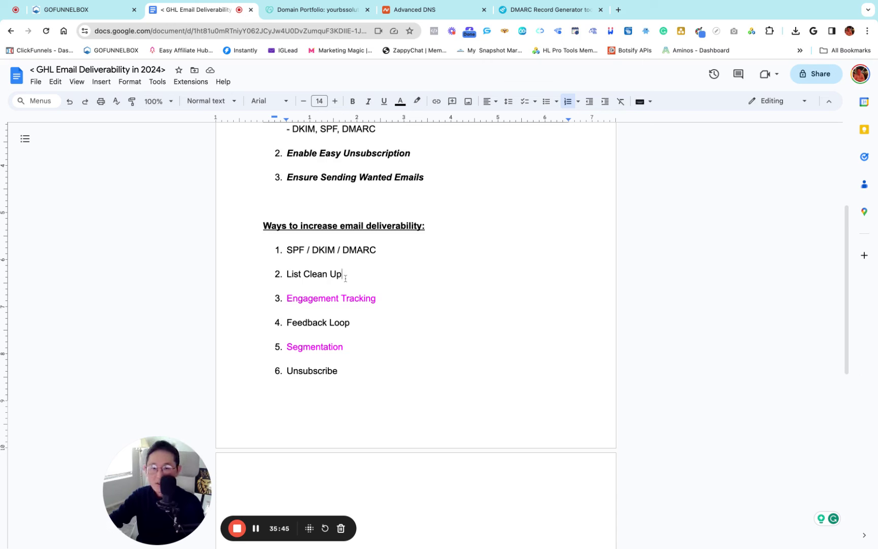
{"action": "left_click_drag", "start_coordinate": [347, 276], "coordinate": [286, 275]}
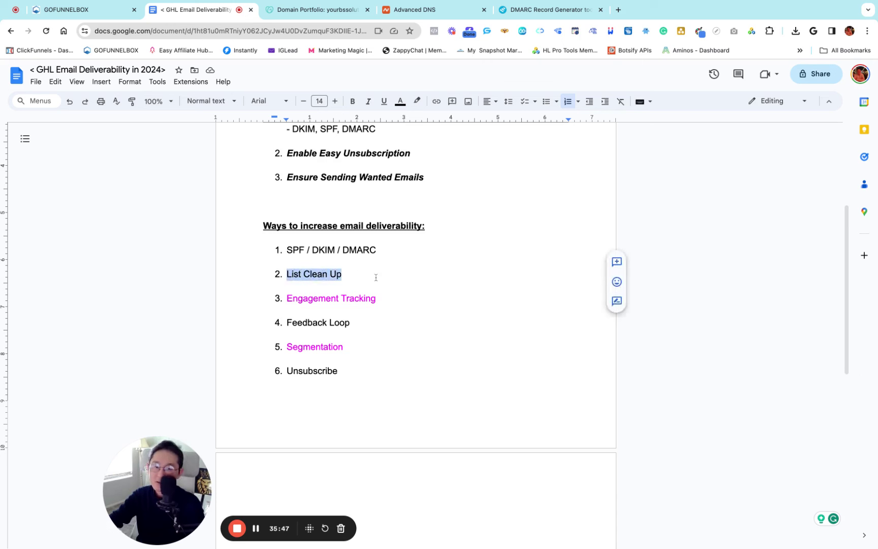
{"action": "left_click", "coordinate": [372, 276]}
{"action": "left_click", "coordinate": [66, 9]}
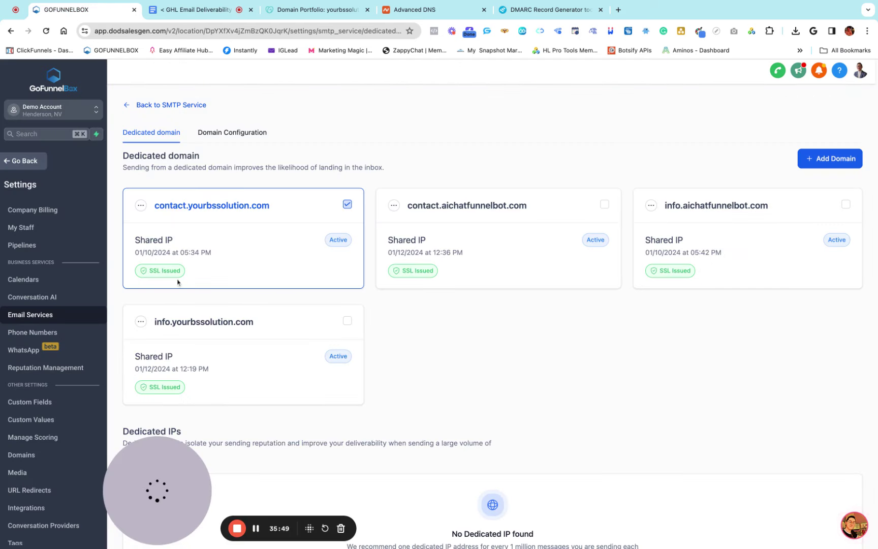
Return from settings to the Automation workflow list and browse its pages
{"action": "left_click", "coordinate": [23, 161]}
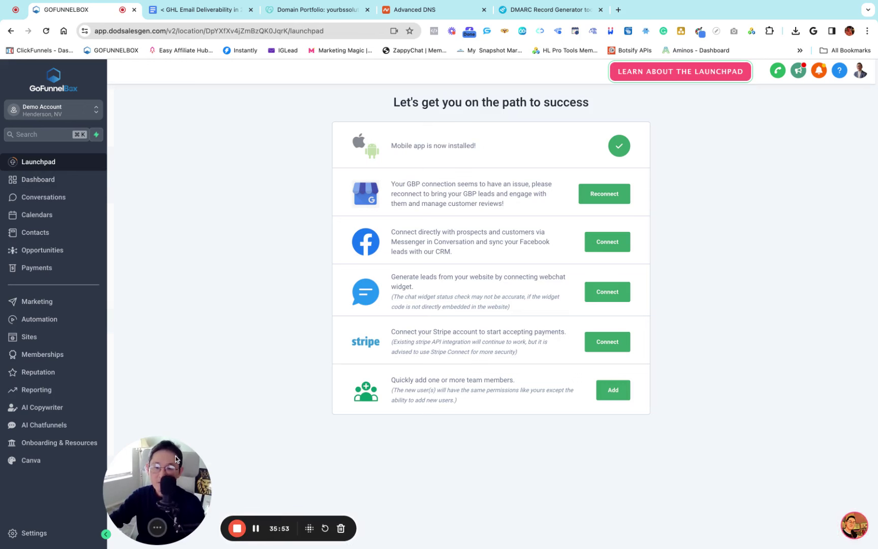
{"action": "mouse_move", "coordinate": [140, 462]}
{"action": "left_mouse_down"}
{"action": "mouse_move", "coordinate": [176, 458]}
{"action": "mouse_move", "coordinate": [156, 463]}
{"action": "left_mouse_up"}
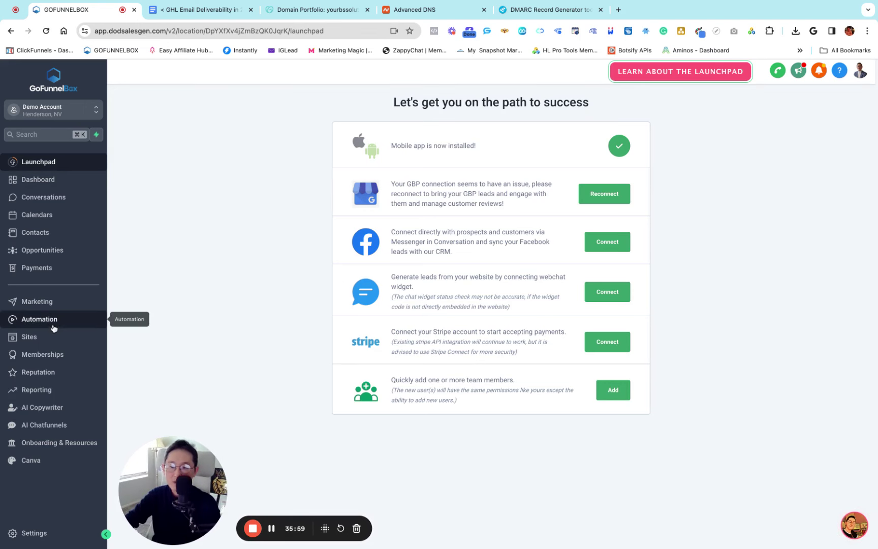
{"action": "left_click", "coordinate": [34, 322]}
{"action": "left_click_drag", "start_coordinate": [204, 436], "coordinate": [103, 434]}
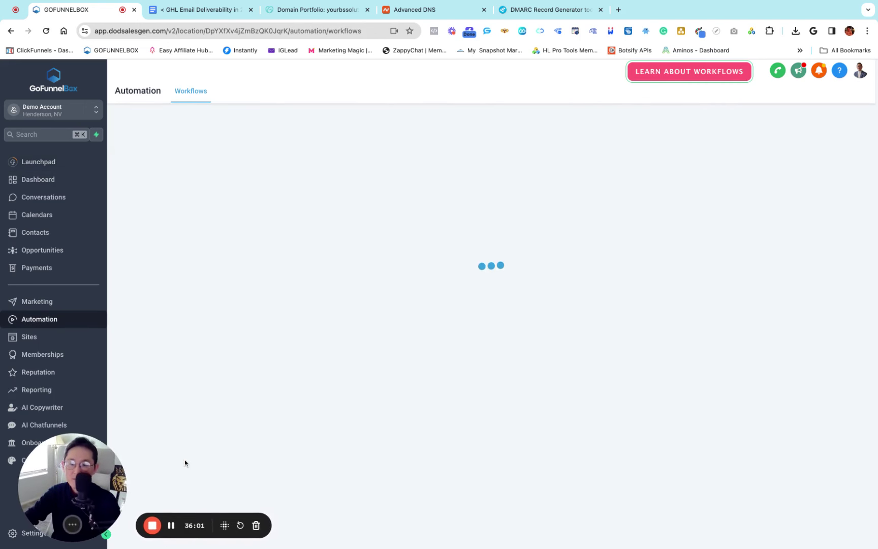
{"action": "scroll", "coordinate": [320, 355], "scroll_direction": "down", "scroll_amount": 2}
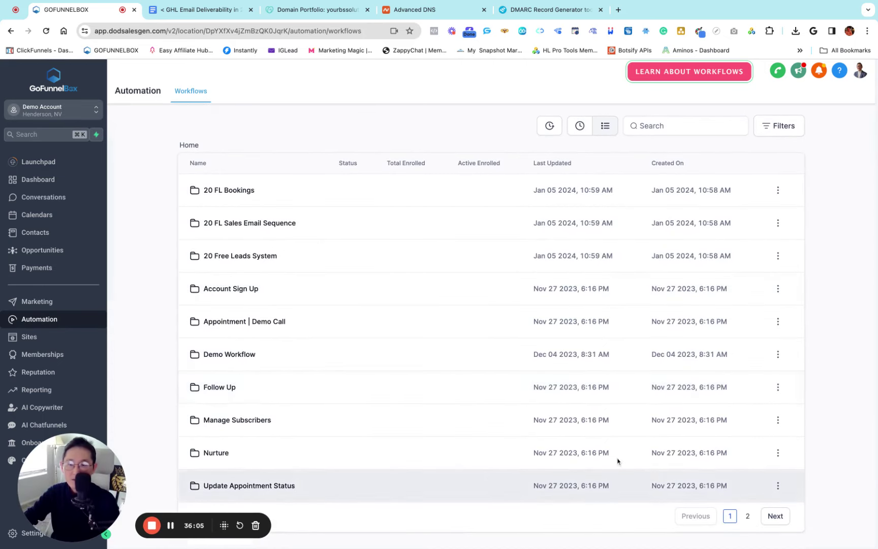
{"action": "left_click", "coordinate": [748, 516]}
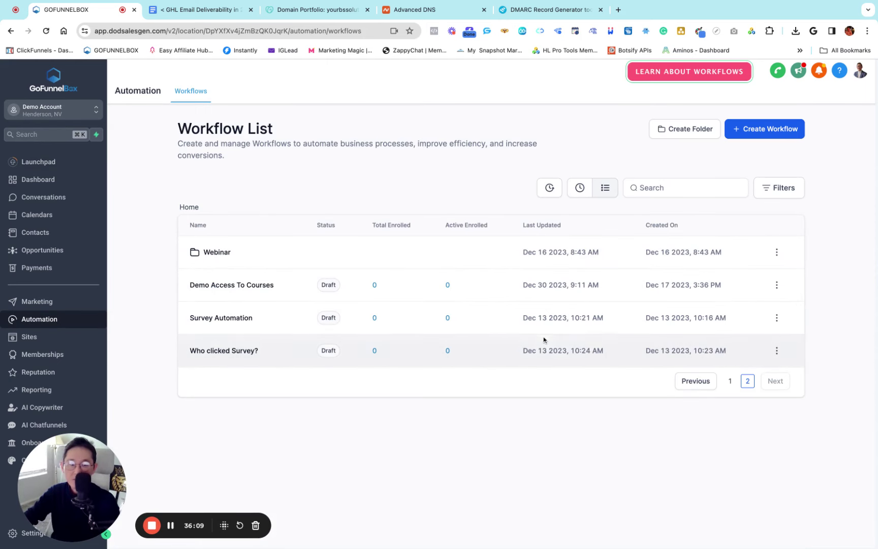
{"action": "left_click", "coordinate": [732, 382]}
{"action": "scroll", "coordinate": [386, 326], "scroll_direction": "down", "scroll_amount": 2}
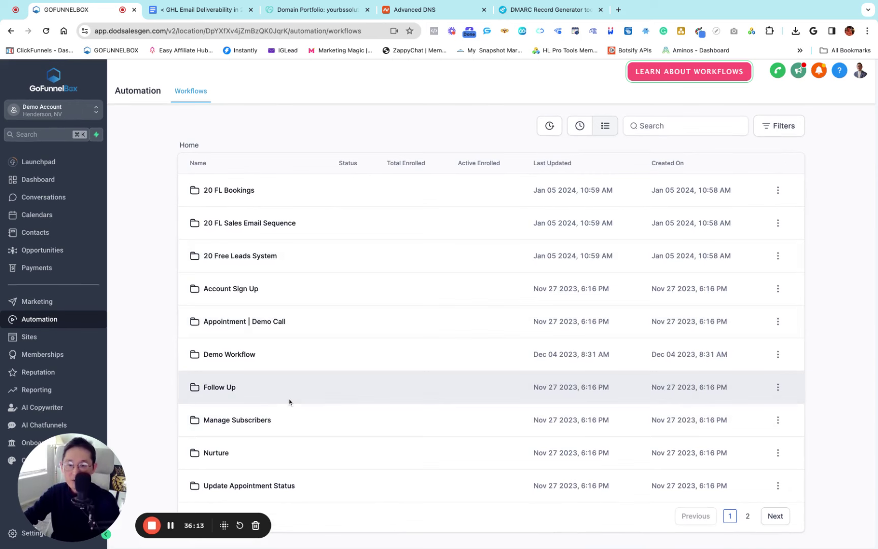
{"action": "scroll", "coordinate": [275, 405], "scroll_direction": "up", "scroll_amount": 2}
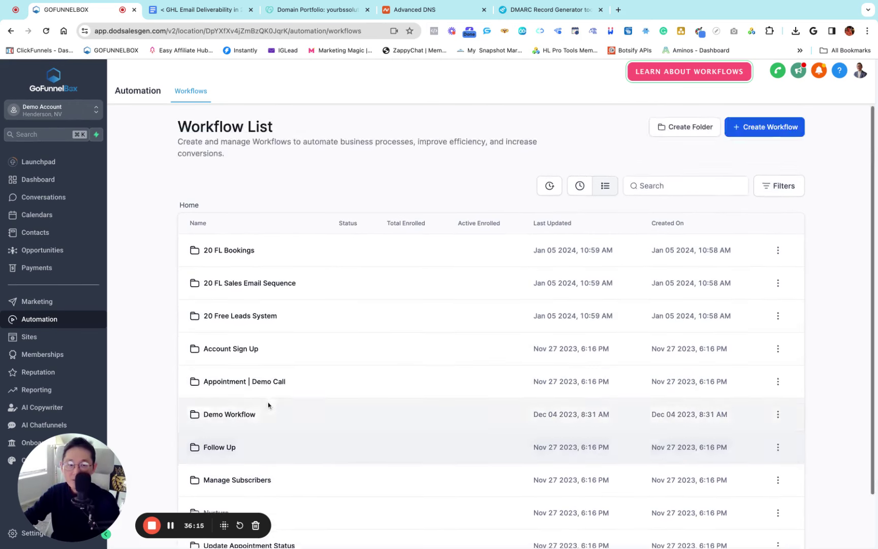
Add a new workflow folder named 'DND' and open its row
{"action": "left_click", "coordinate": [674, 131]}
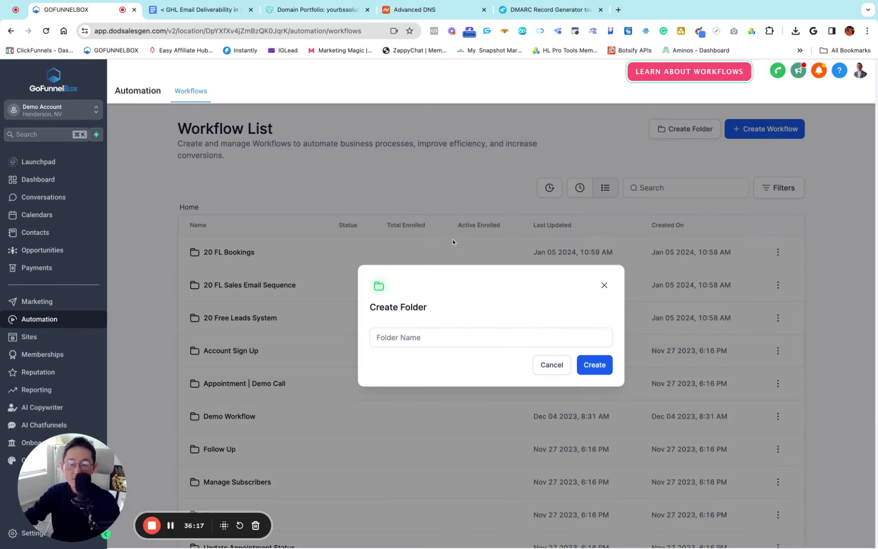
{"action": "type", "text": "D"}
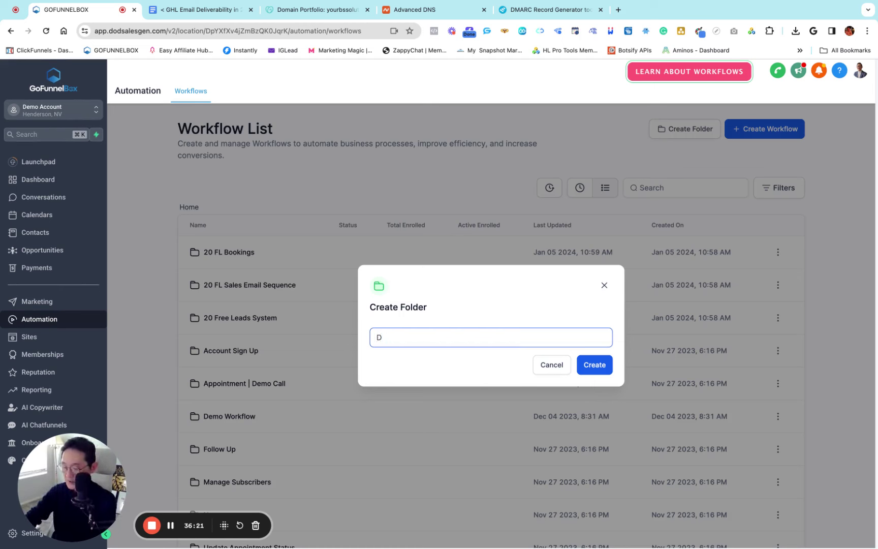
{"action": "type", "text": "ND"}
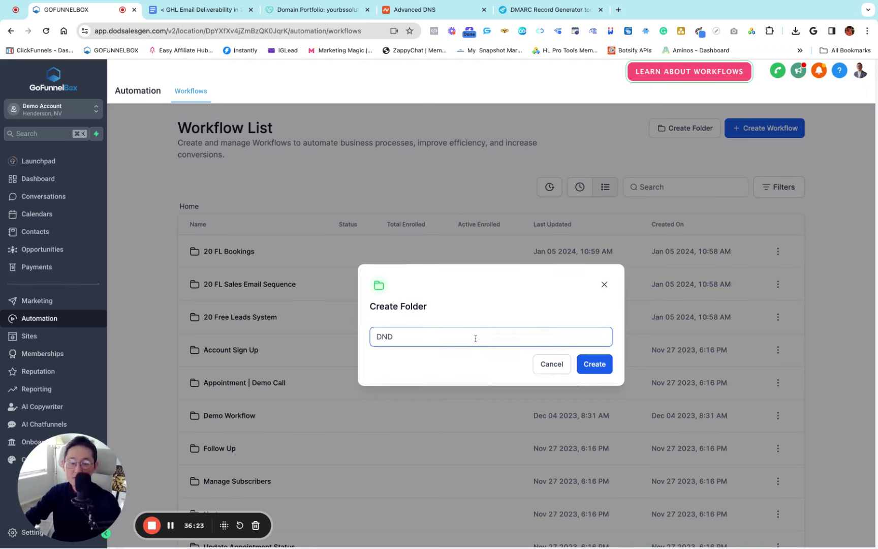
{"action": "left_click", "coordinate": [595, 365]}
{"action": "scroll", "coordinate": [167, 354], "scroll_direction": "down", "scroll_amount": 2}
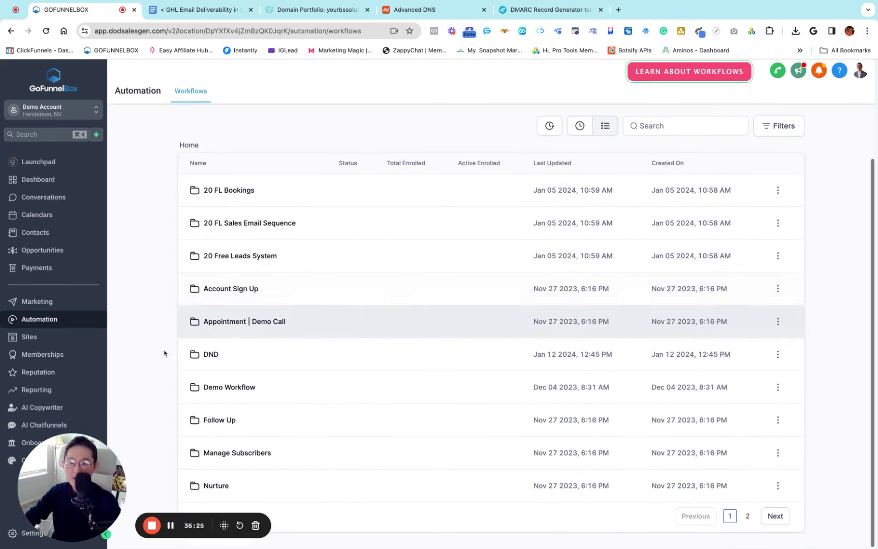
{"action": "left_click", "coordinate": [215, 364]}
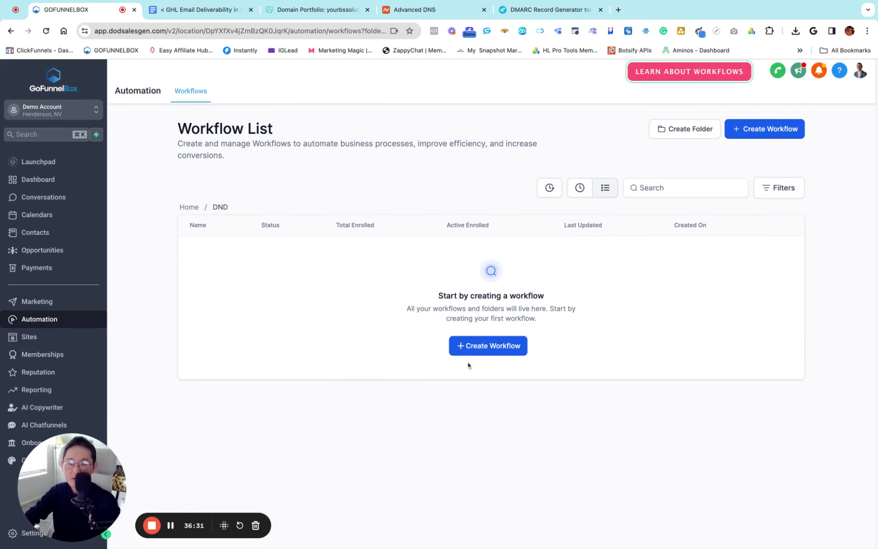
{"action": "left_click", "coordinate": [209, 9]}
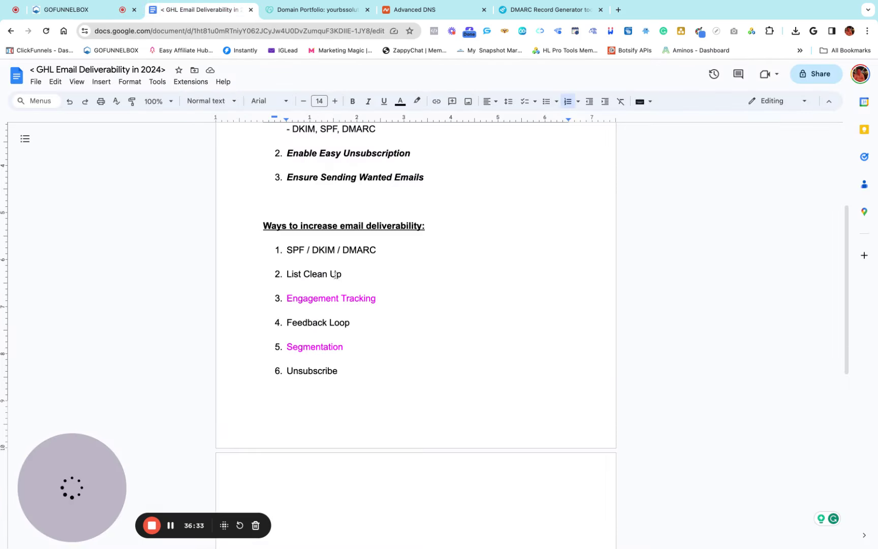
{"action": "left_click_drag", "start_coordinate": [344, 274], "coordinate": [286, 275]}
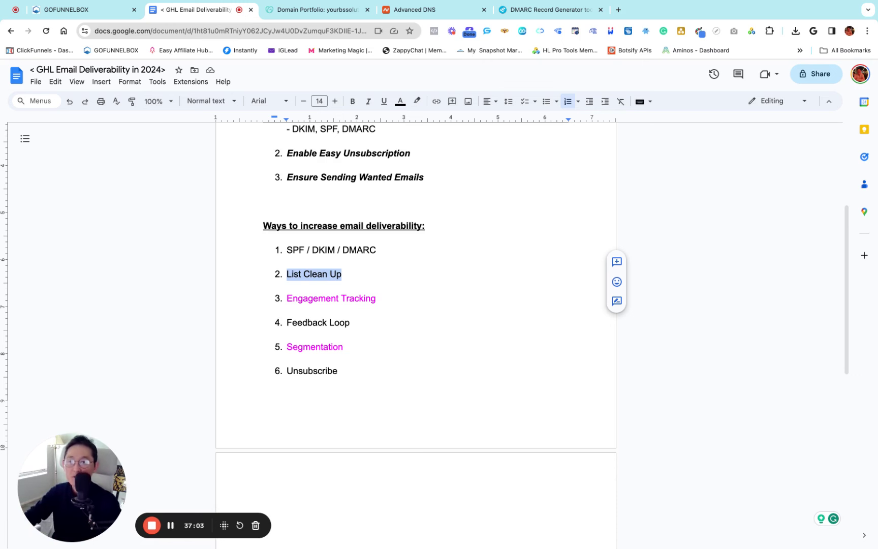
{"action": "key", "text": "ctrl+shift+Tab"}
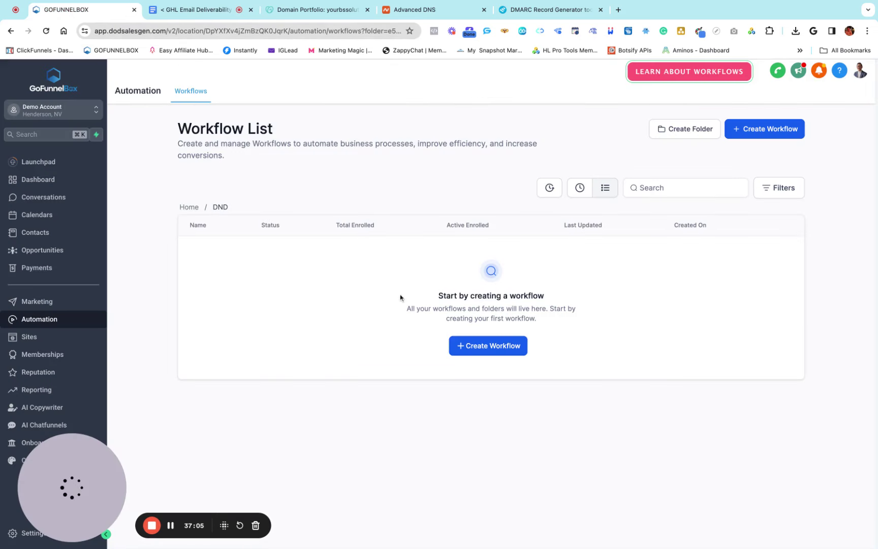
Start a blank workflow from scratch in DND and select its title for renaming
{"action": "left_click", "coordinate": [472, 350]}
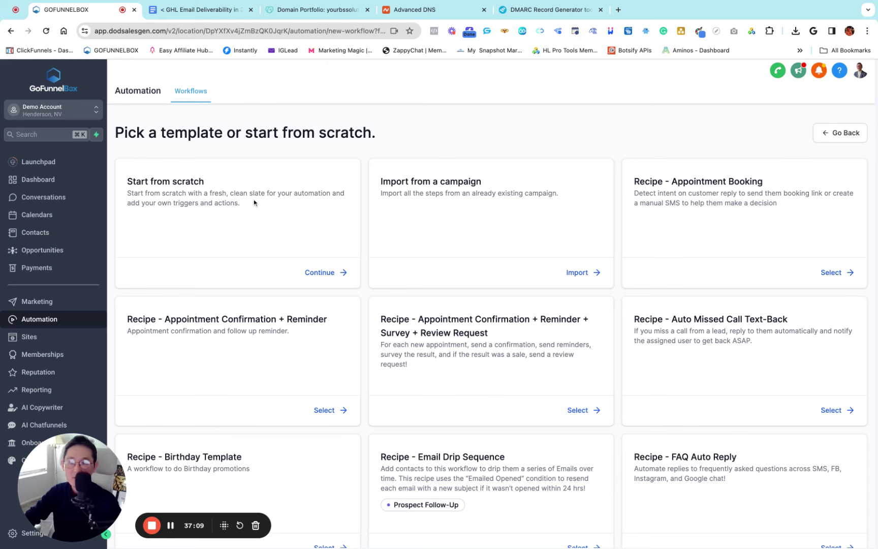
{"action": "left_click", "coordinate": [320, 273]}
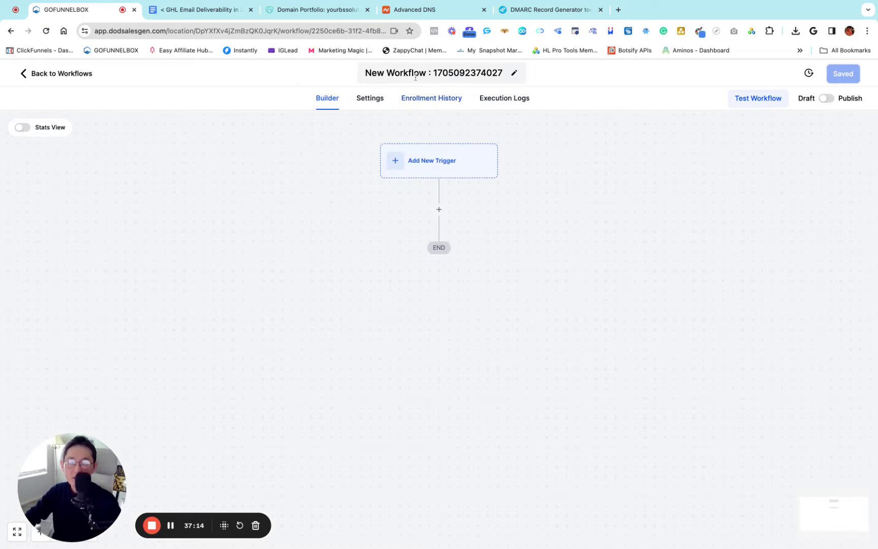
{"action": "left_click", "coordinate": [407, 74]}
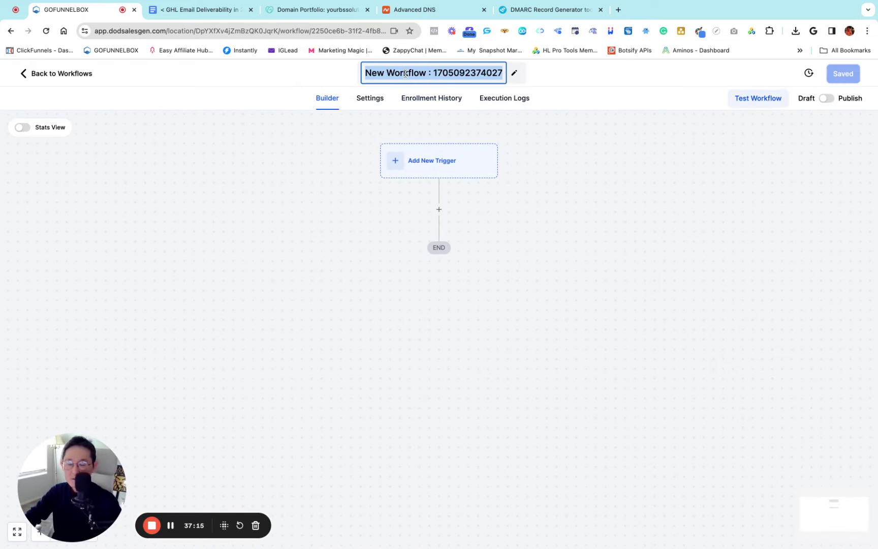
Name the workflow '1. Bounced' and add an Email Events trigger
{"action": "type", "text": "1."}
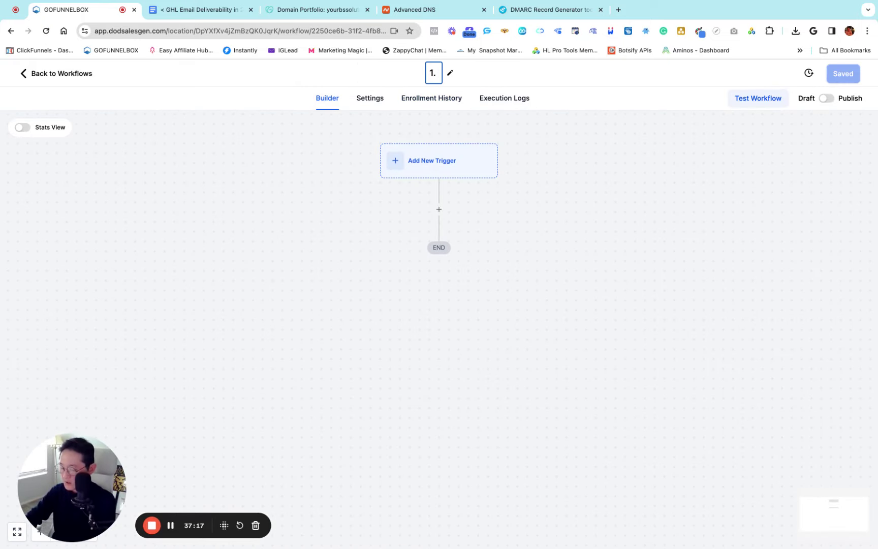
{"action": "type", "text": " Bounced"}
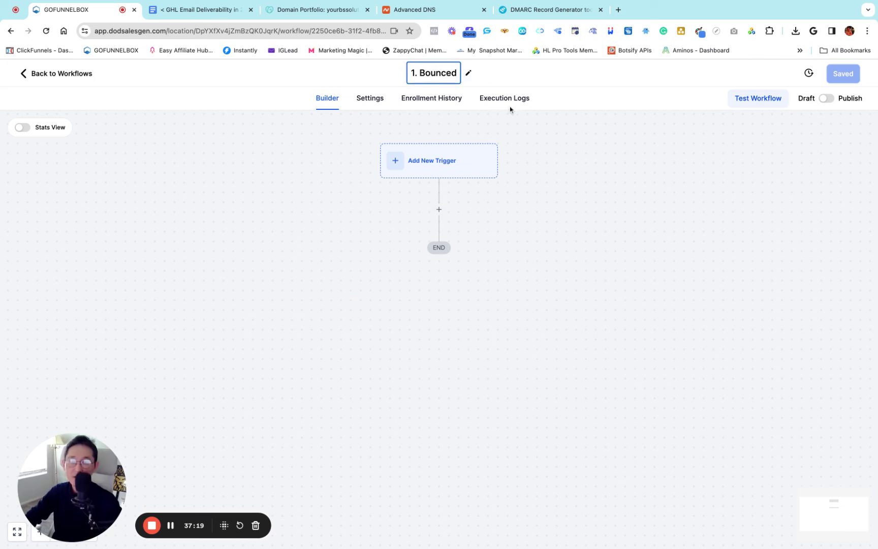
{"action": "key", "text": "Return"}
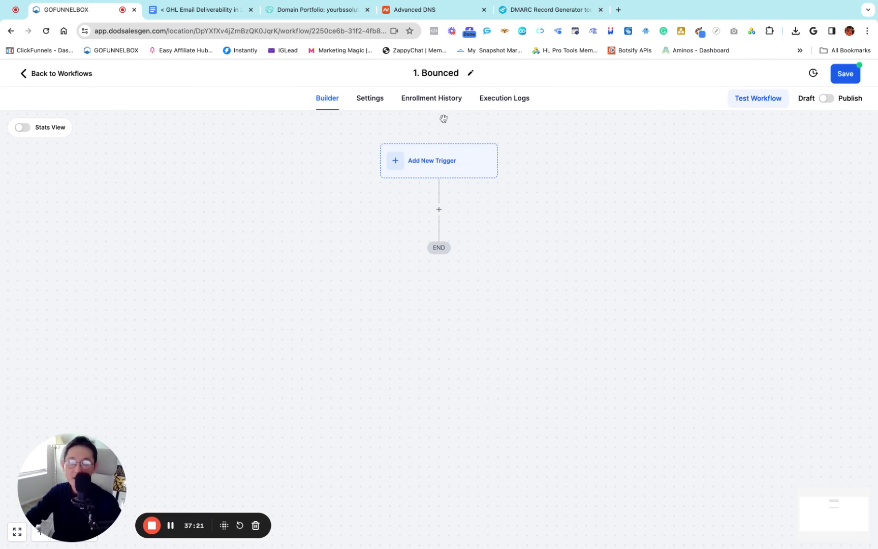
{"action": "left_click", "coordinate": [399, 163]}
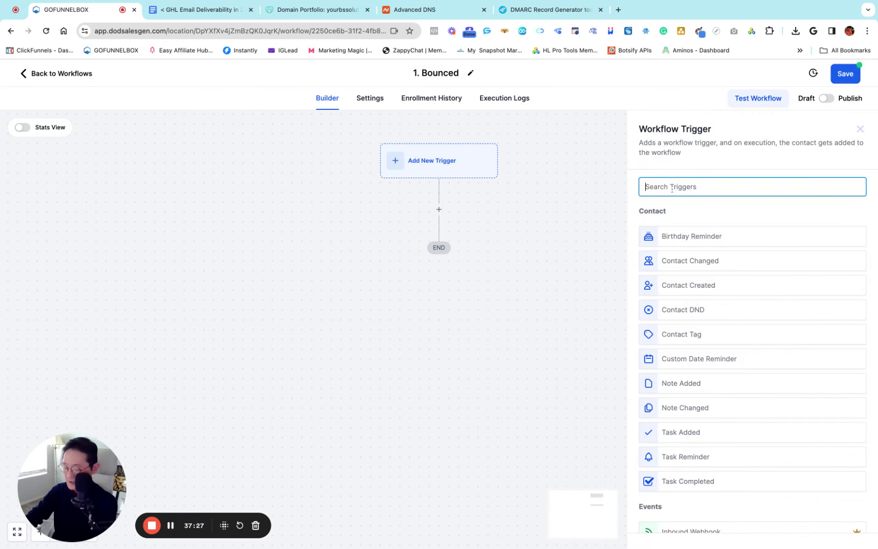
{"action": "type", "text": "email"}
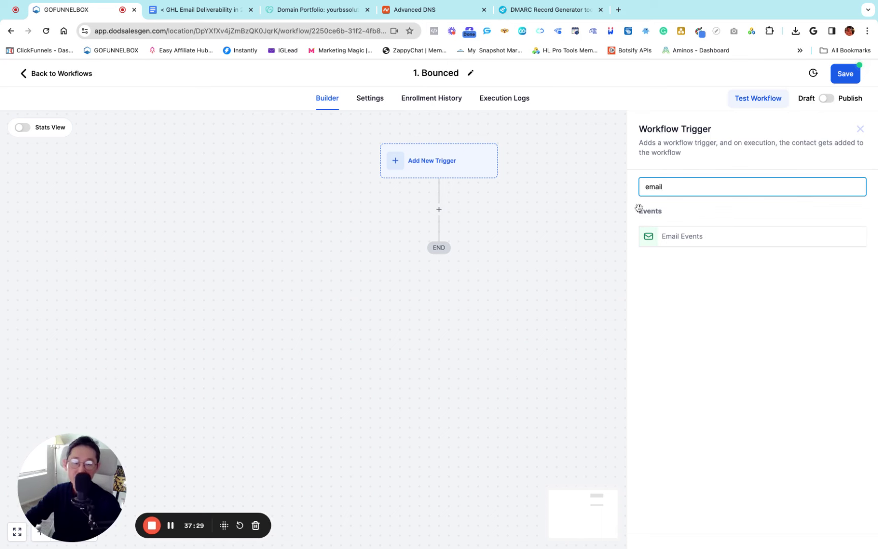
{"action": "left_click", "coordinate": [670, 244]}
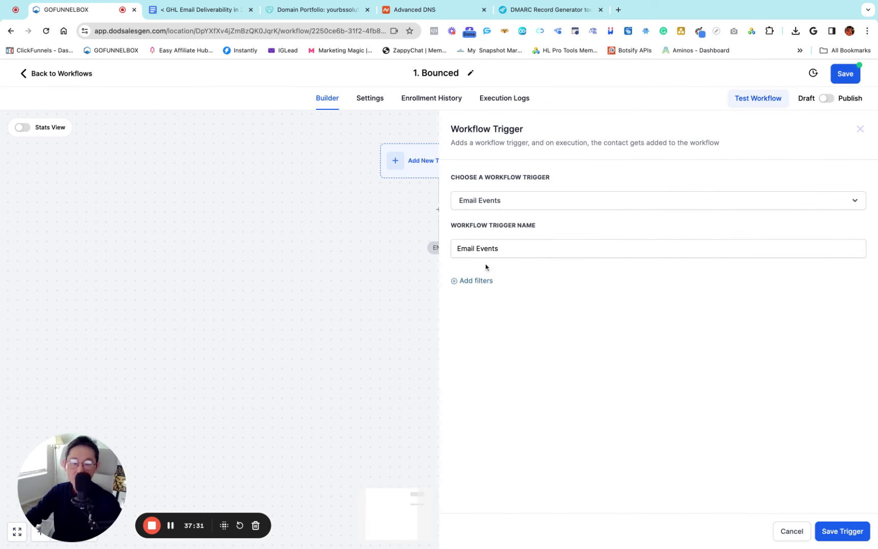
{"action": "left_click", "coordinate": [516, 246]}
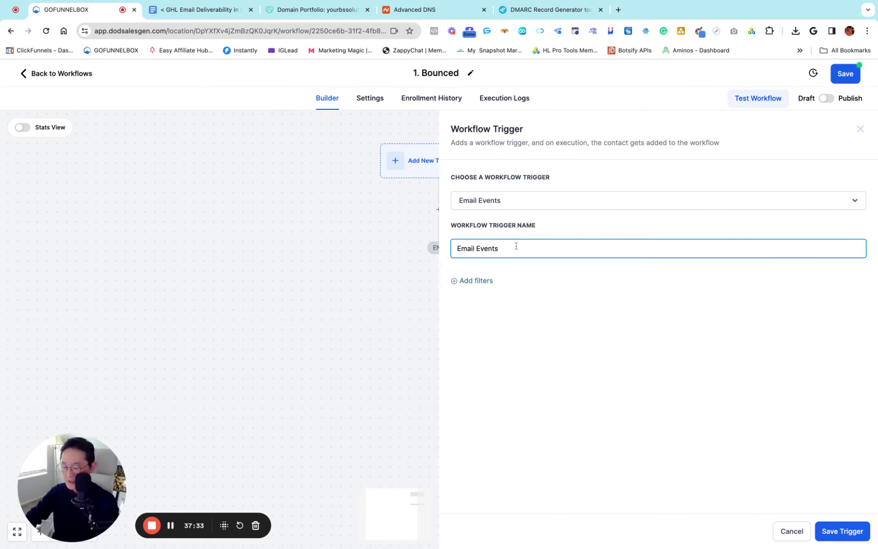
{"action": "left_click_drag", "start_coordinate": [461, 248], "coordinate": [501, 248]}
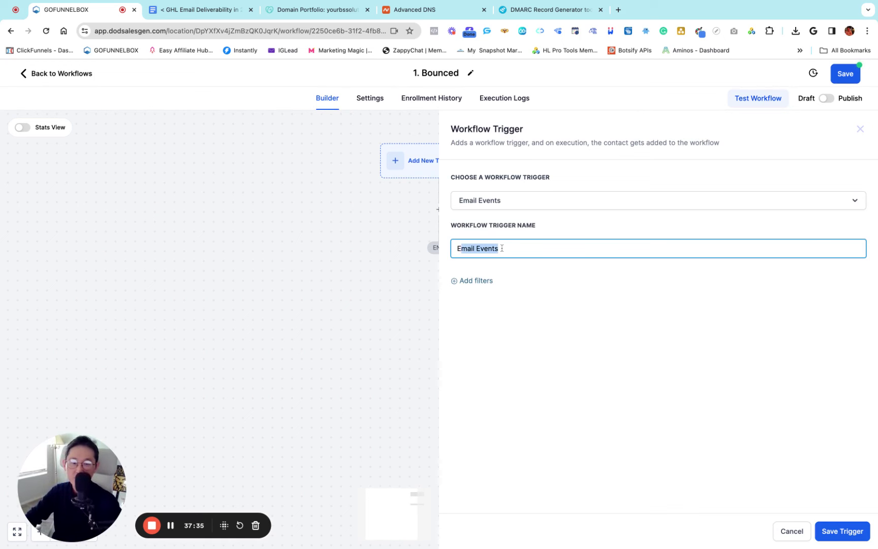
{"action": "left_click", "coordinate": [513, 249]}
Filter the Email Events trigger on Event: Bounced - mailgun and save it
{"action": "left_click", "coordinate": [477, 282]}
{"action": "left_click", "coordinate": [487, 294]}
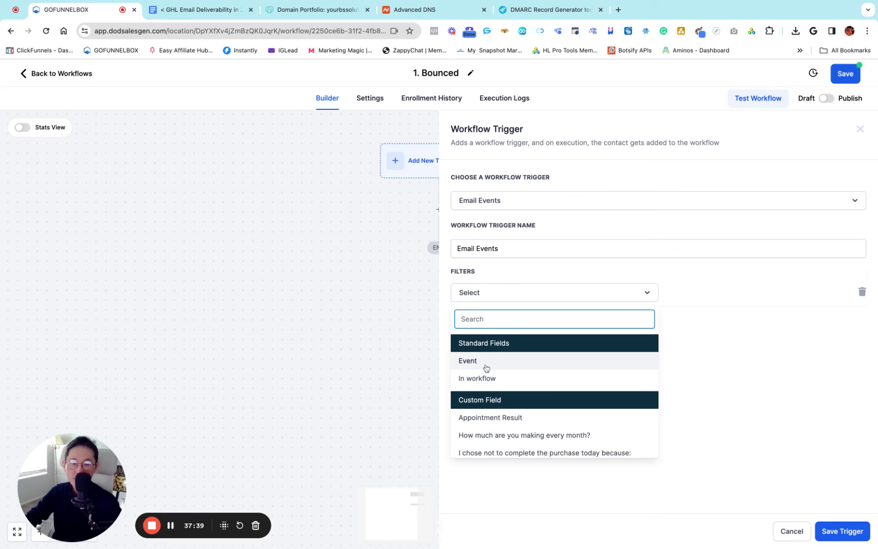
{"action": "left_click", "coordinate": [476, 365]}
{"action": "left_click", "coordinate": [691, 297]}
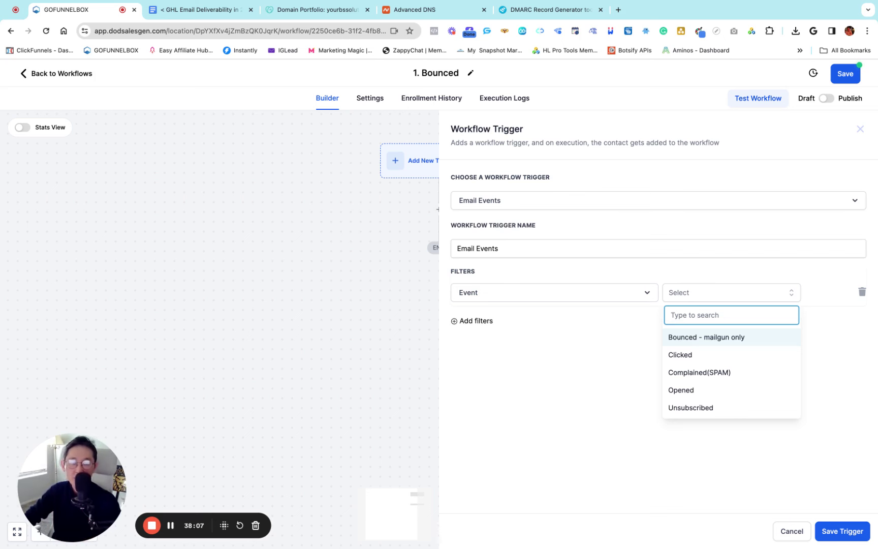
{"action": "left_click", "coordinate": [710, 343]}
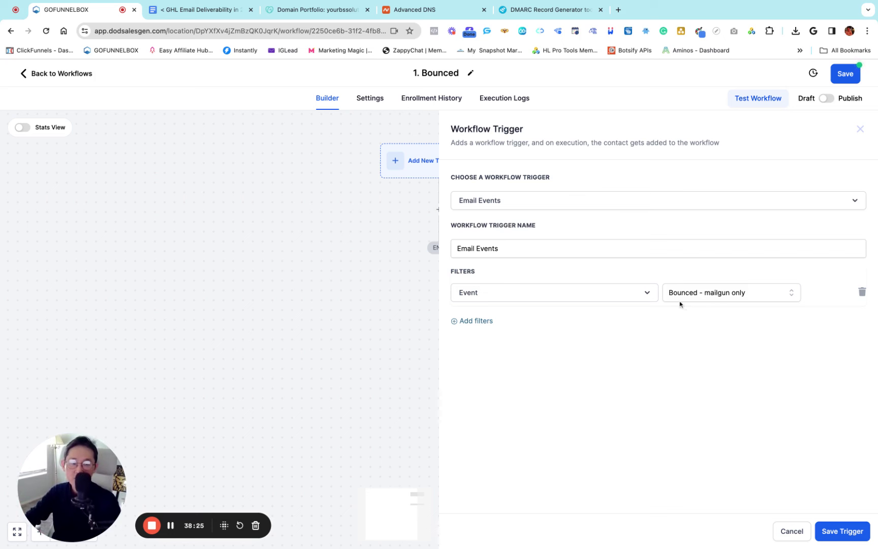
{"action": "left_click", "coordinate": [841, 533]}
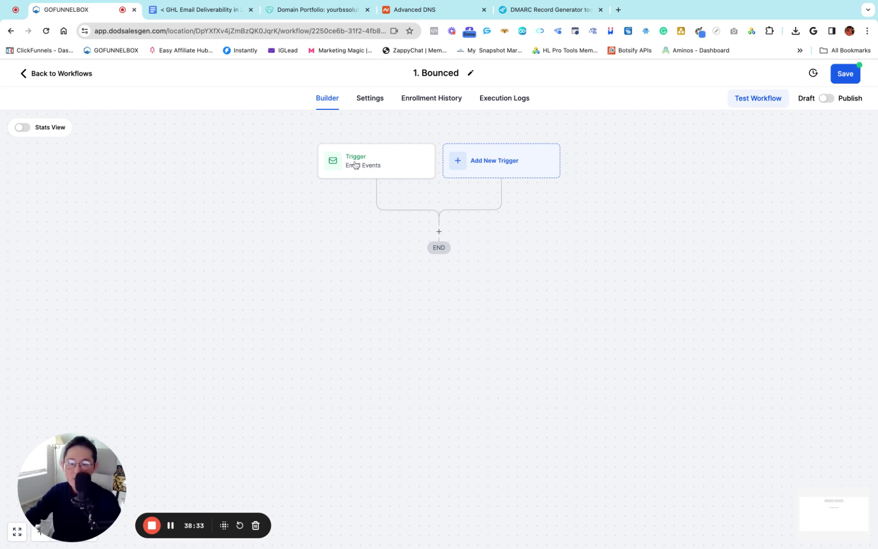
Add an Add Contact Tag step applying the email-bounced tag after the trigger
{"action": "left_click", "coordinate": [439, 231]}
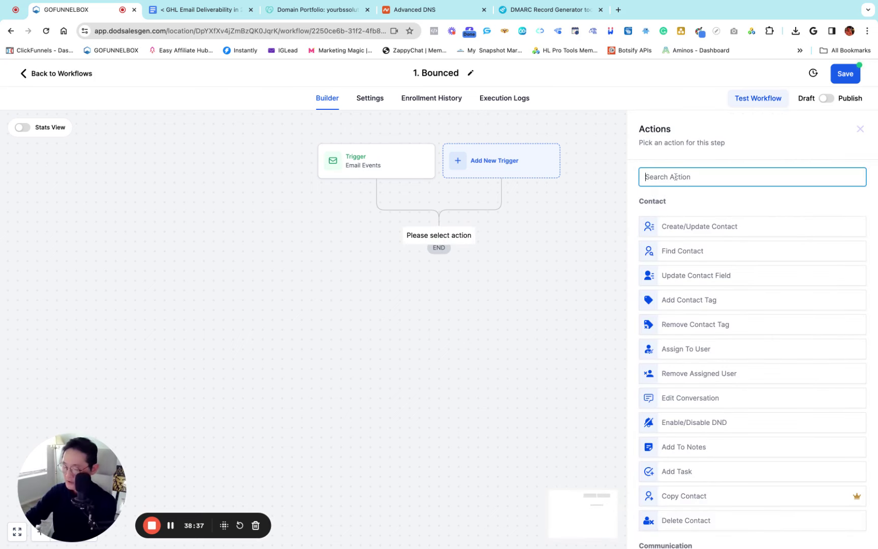
{"action": "type", "text": "add"}
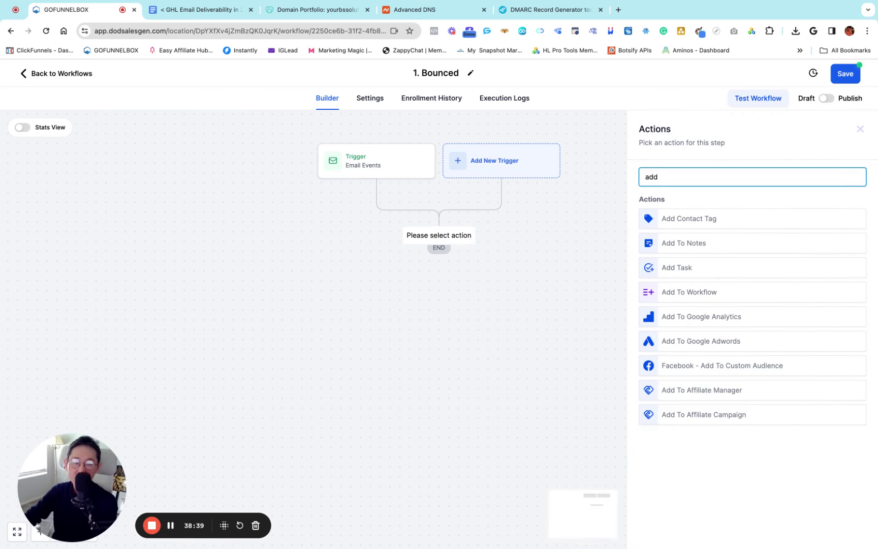
{"action": "left_click", "coordinate": [691, 219]}
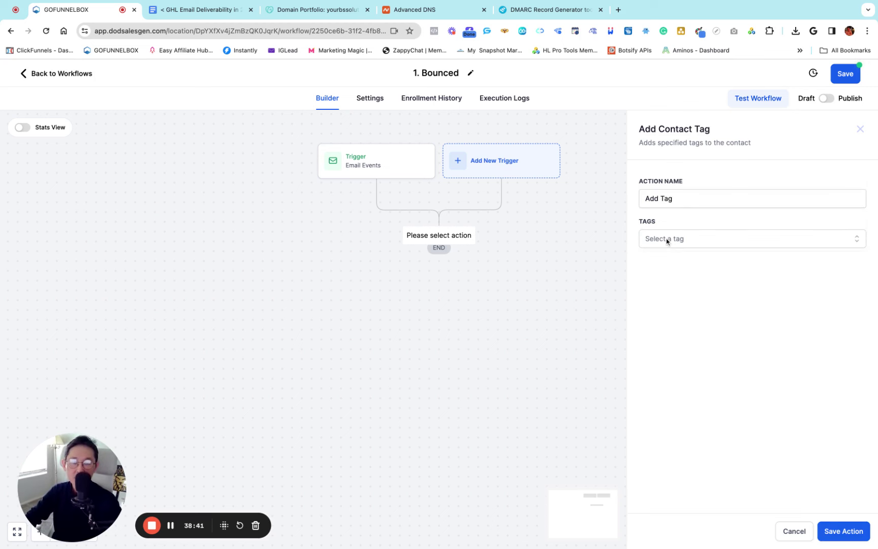
{"action": "left_click", "coordinate": [668, 240]}
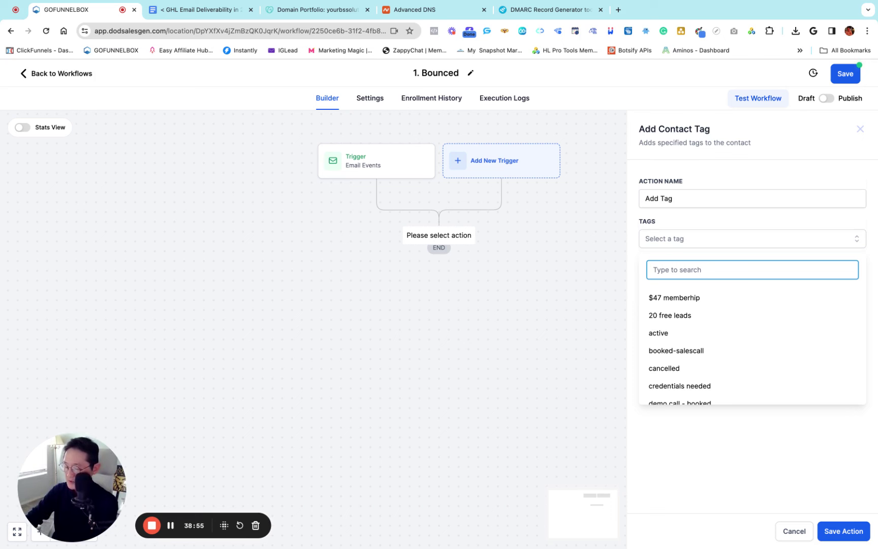
{"action": "type", "text": "bounced"}
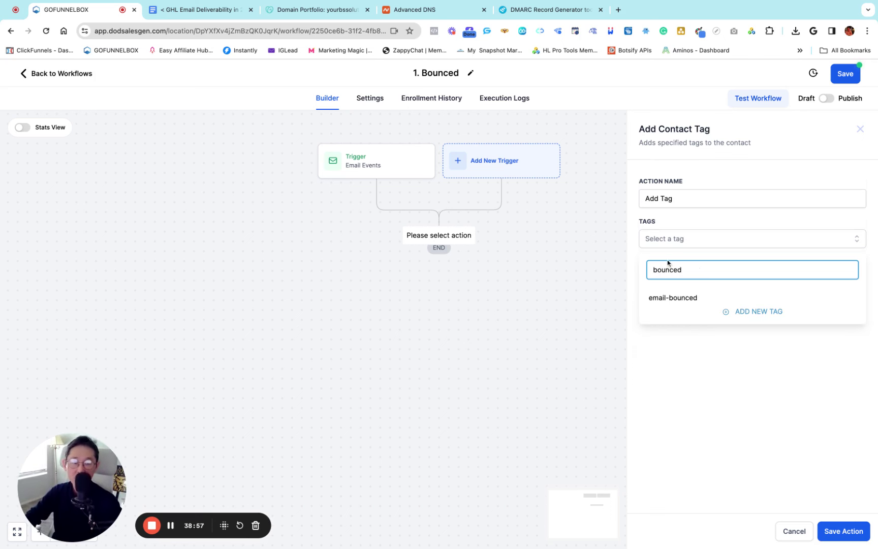
{"action": "left_click", "coordinate": [676, 302]}
{"action": "left_click", "coordinate": [702, 362]}
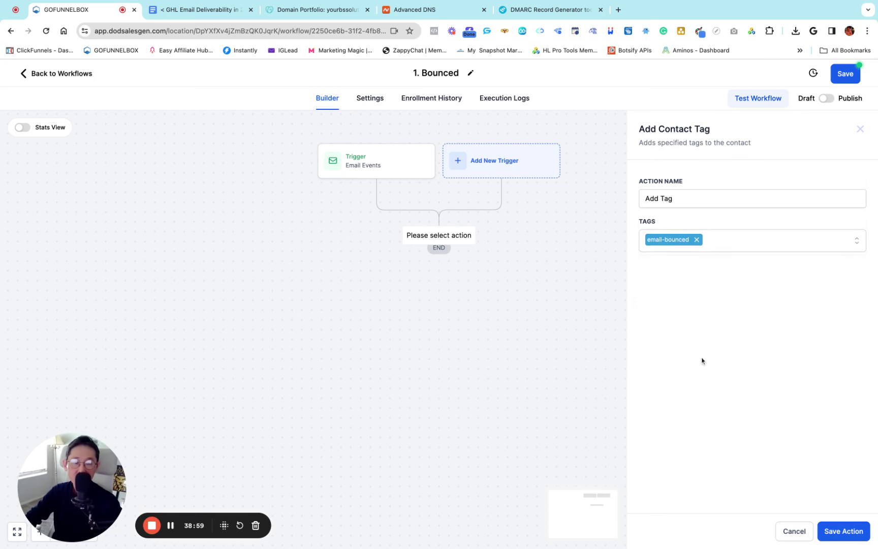
{"action": "left_click", "coordinate": [844, 532]}
{"action": "left_click", "coordinate": [450, 289]}
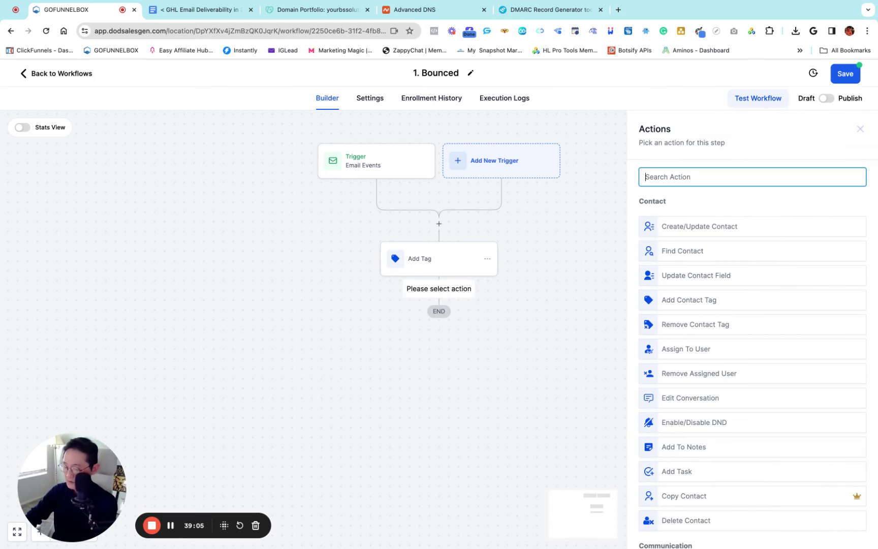
Add a Remove From All Workflows step with Include Current Workflow turned off
{"action": "type", "text": "remove"}
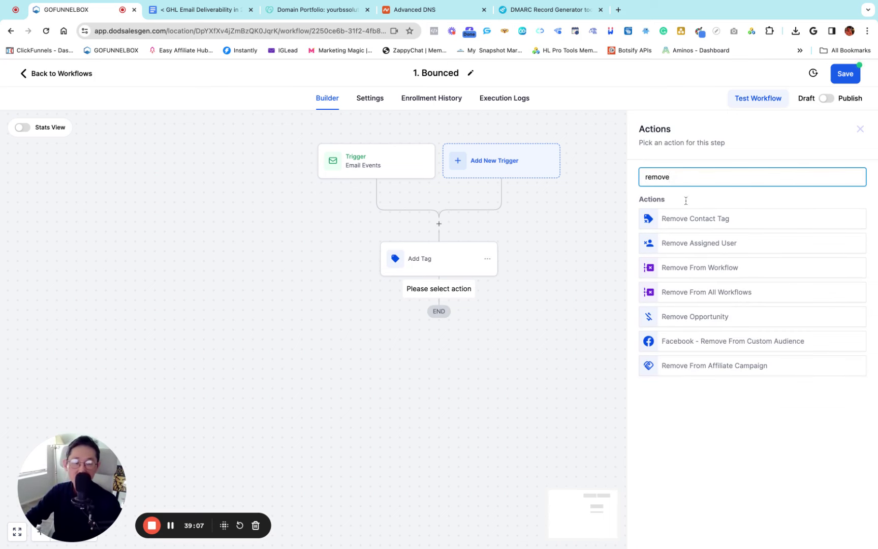
{"action": "left_click_drag", "start_coordinate": [680, 177], "coordinate": [642, 177]}
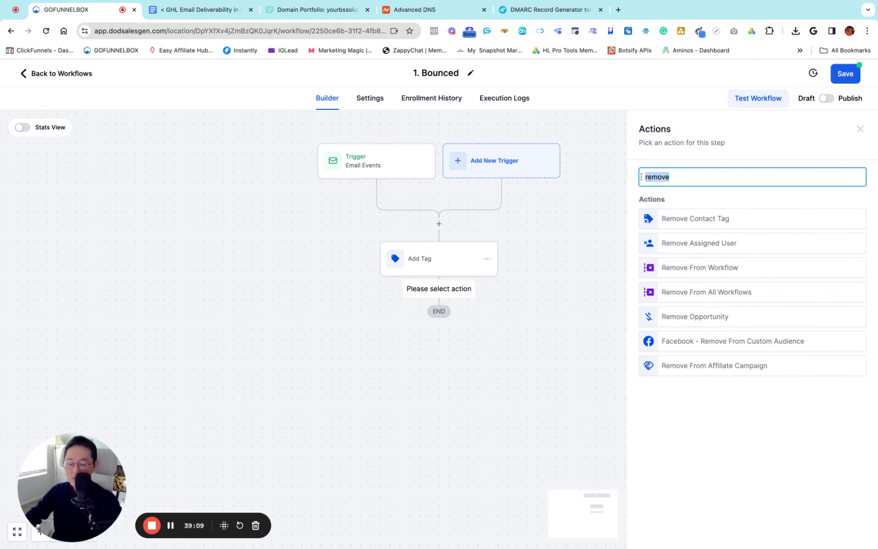
{"action": "left_click", "coordinate": [696, 293]}
{"action": "left_click", "coordinate": [644, 238]}
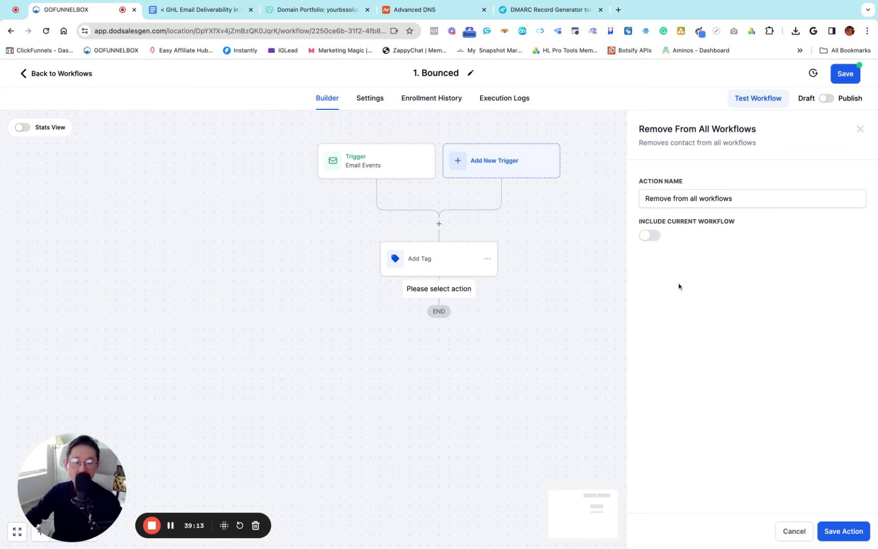
{"action": "left_click", "coordinate": [840, 531]}
{"action": "left_click", "coordinate": [440, 356]}
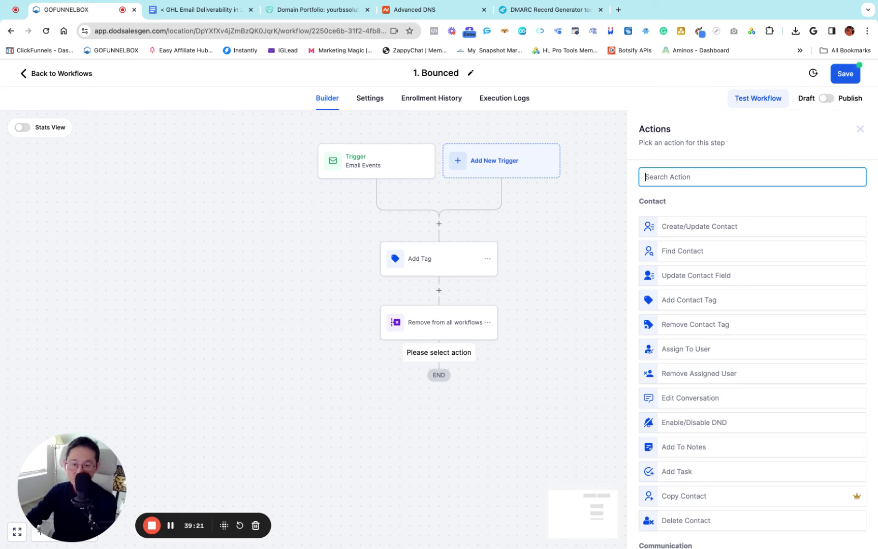
Add an Enable/Disable DND step enabling DND for the Email channel only
{"action": "type", "text": "en"}
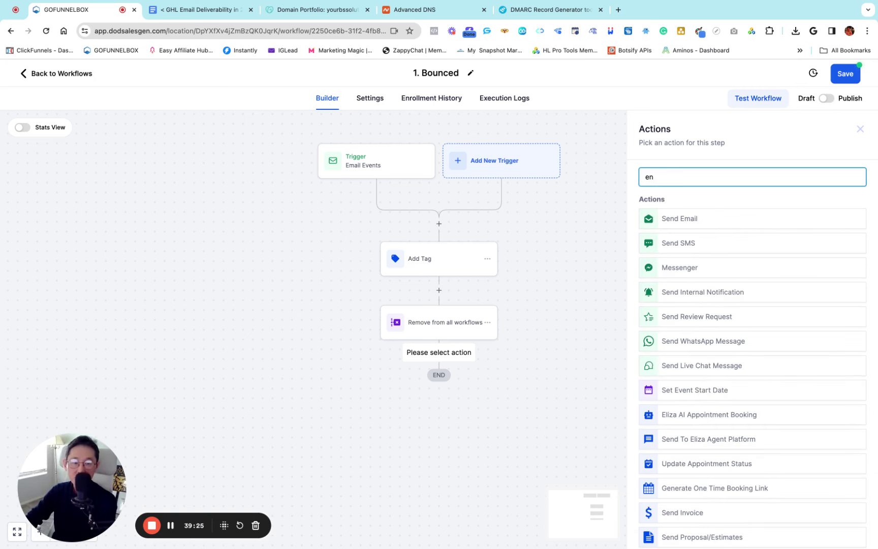
{"action": "type", "text": "able"}
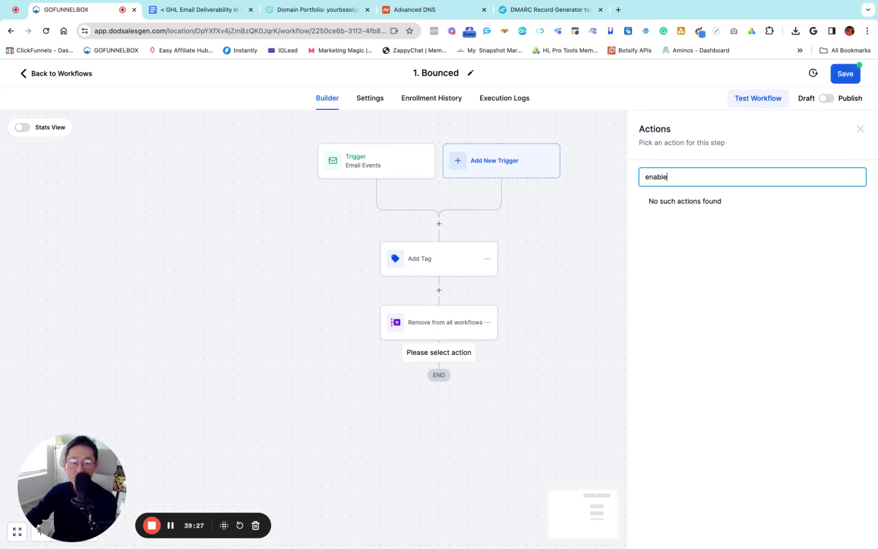
{"action": "key", "text": "BackSpace"}
{"action": "key", "text": "BackSpace"}
{"action": "key", "text": "BackSpace"}
{"action": "key", "text": "BackSpace"}
{"action": "key", "text": "BackSpace"}
{"action": "key", "text": "BackSpace"}
{"action": "type", "text": "dnd"}
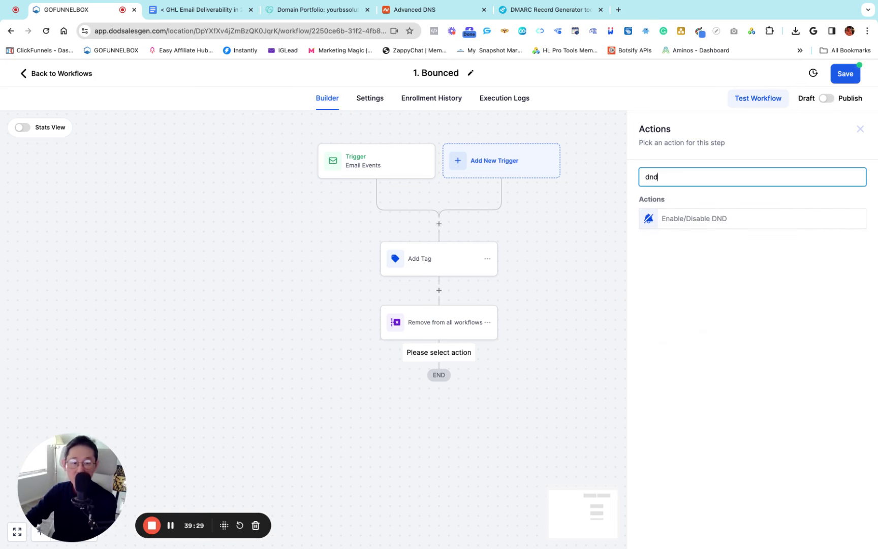
{"action": "left_click", "coordinate": [710, 224]}
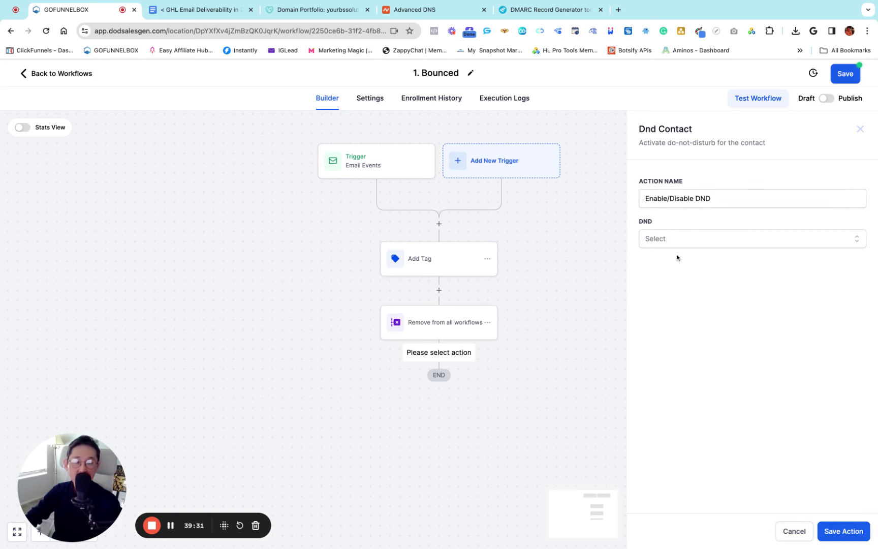
{"action": "left_click", "coordinate": [669, 239]}
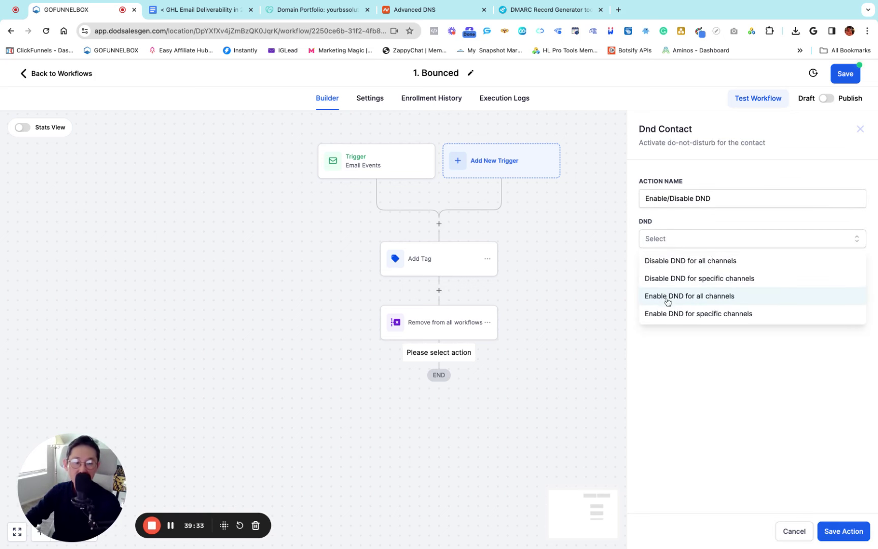
{"action": "left_click", "coordinate": [696, 315]}
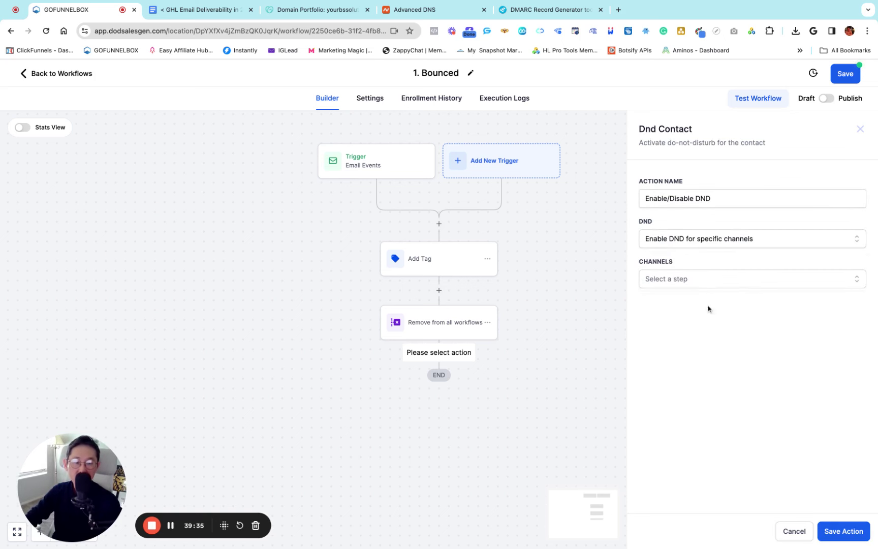
{"action": "left_click", "coordinate": [698, 279]}
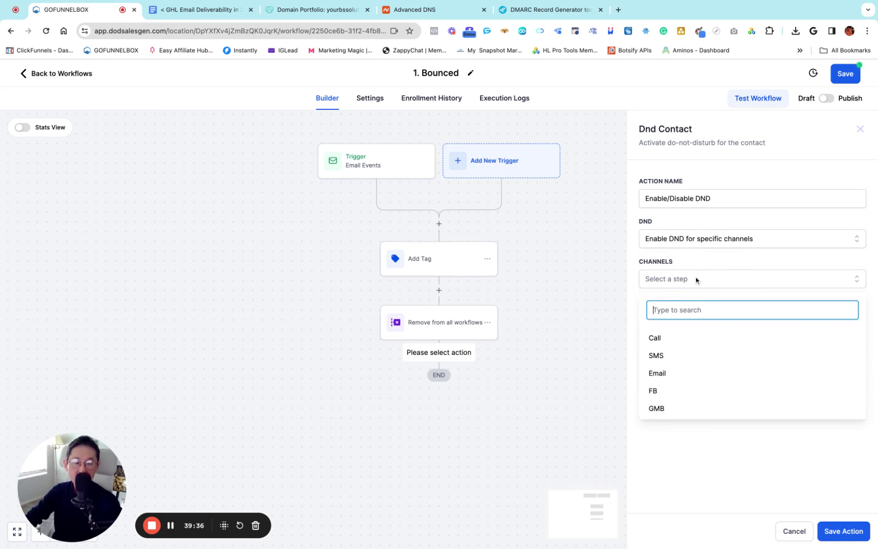
{"action": "left_click", "coordinate": [658, 374]}
{"action": "left_click", "coordinate": [743, 441]}
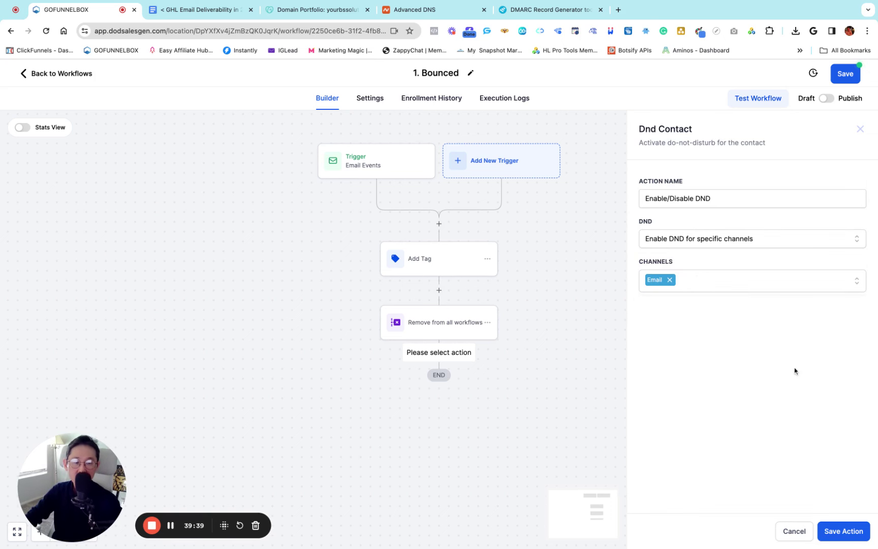
{"action": "left_click", "coordinate": [840, 531]}
{"action": "scroll", "coordinate": [541, 327], "scroll_direction": "down", "scroll_amount": 2}
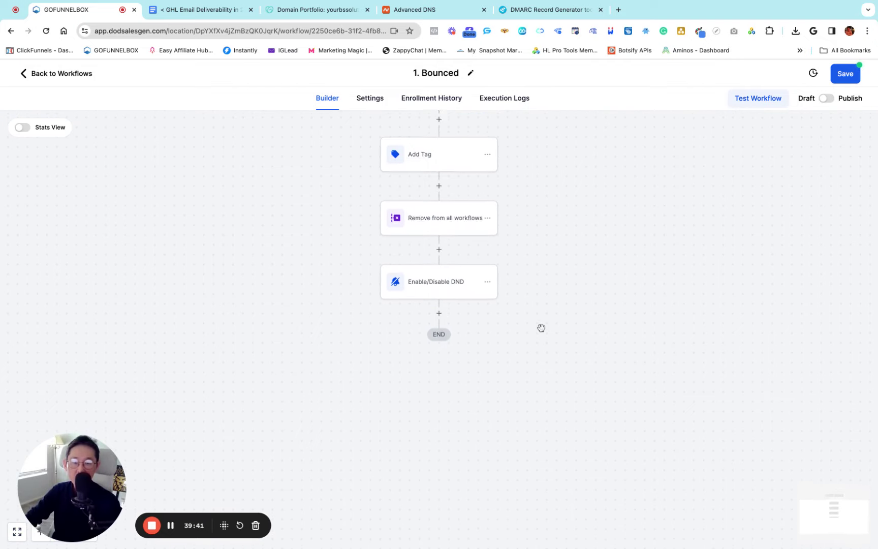
{"action": "scroll", "coordinate": [542, 328], "scroll_direction": "down", "scroll_amount": 1}
Add a Delete Contact action as the final workflow step
{"action": "left_click", "coordinate": [440, 264]}
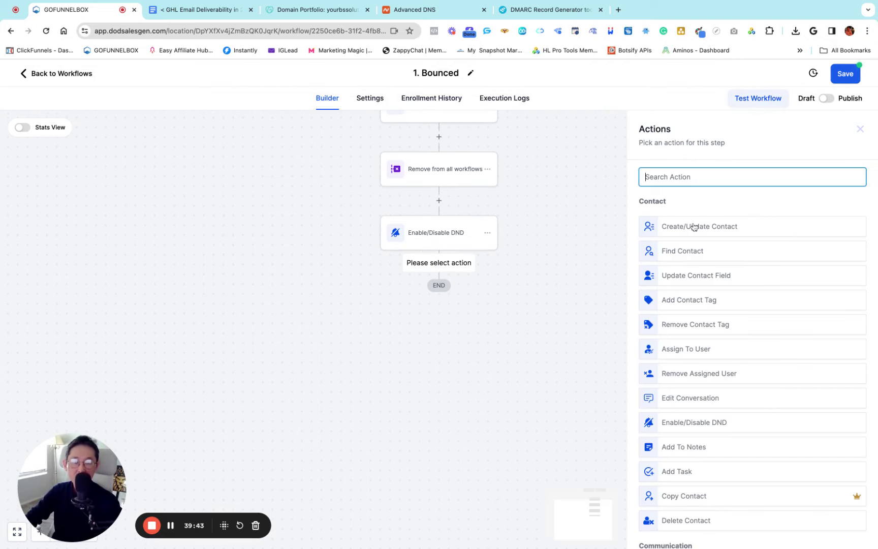
{"action": "type", "text": "delete"}
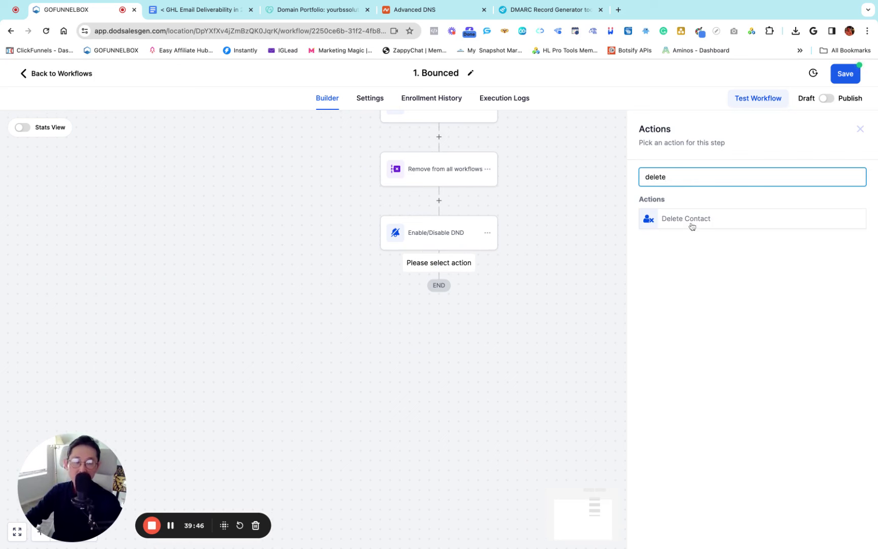
{"action": "left_click", "coordinate": [690, 220]}
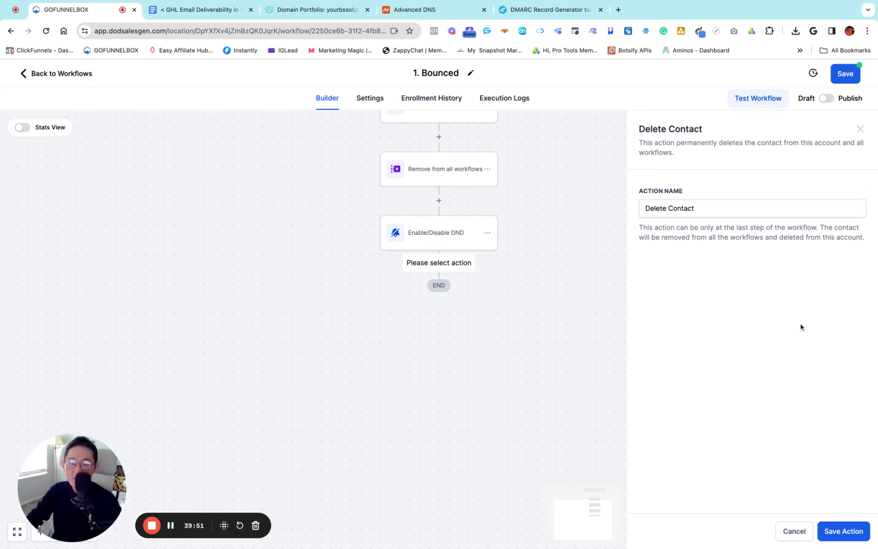
{"action": "left_click", "coordinate": [847, 532]}
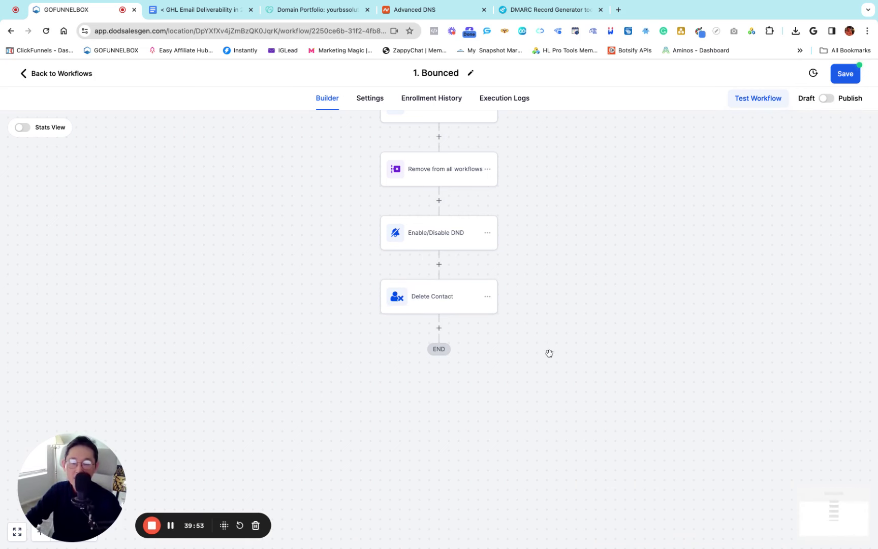
Save the 1. Bounced workflow as a draft
{"action": "scroll", "coordinate": [550, 353], "scroll_direction": "up", "scroll_amount": 4}
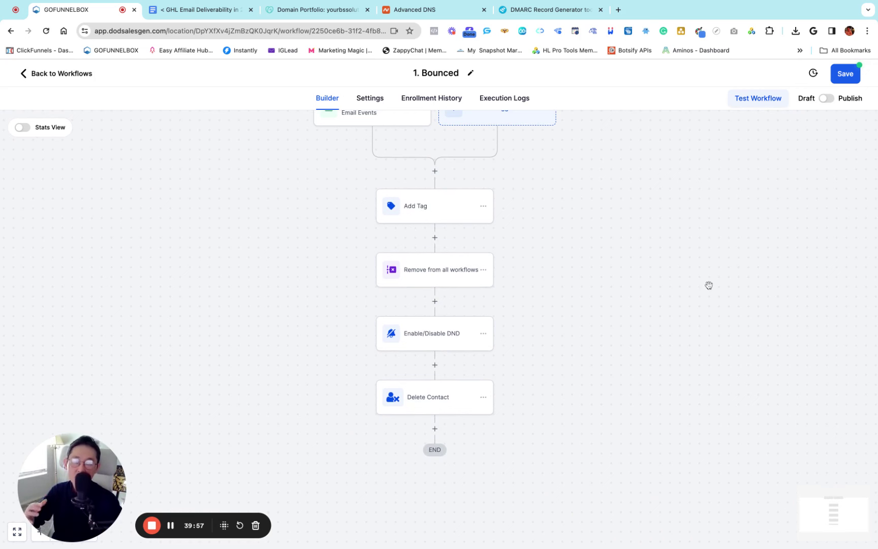
{"action": "left_click", "coordinate": [846, 75]}
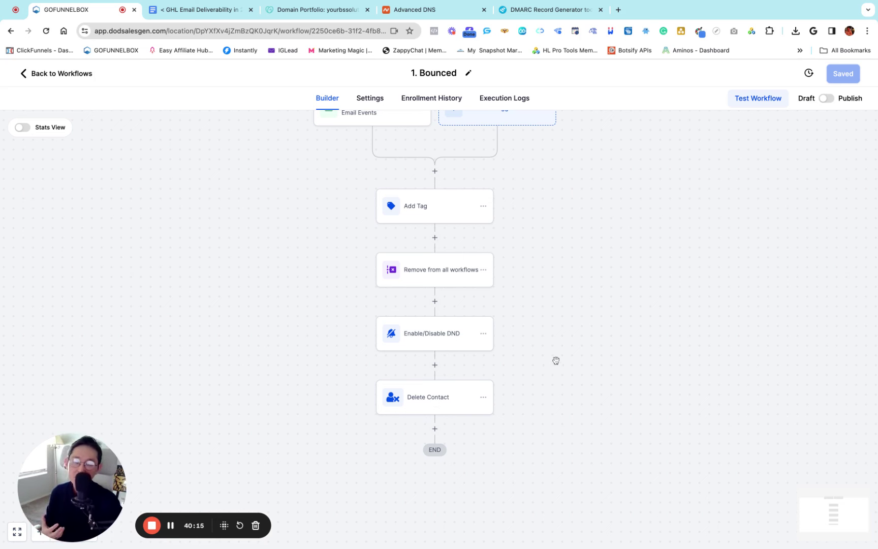
{"action": "scroll", "coordinate": [556, 360], "scroll_direction": "up", "scroll_amount": 2}
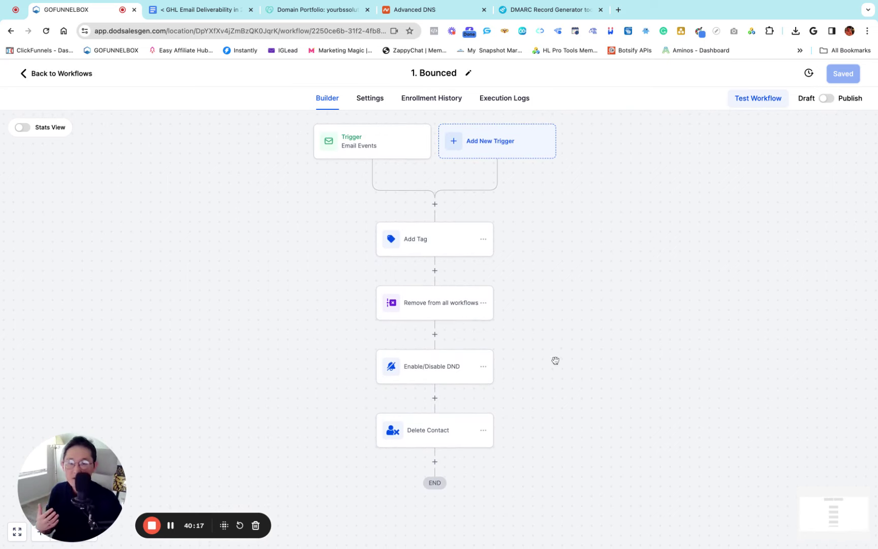
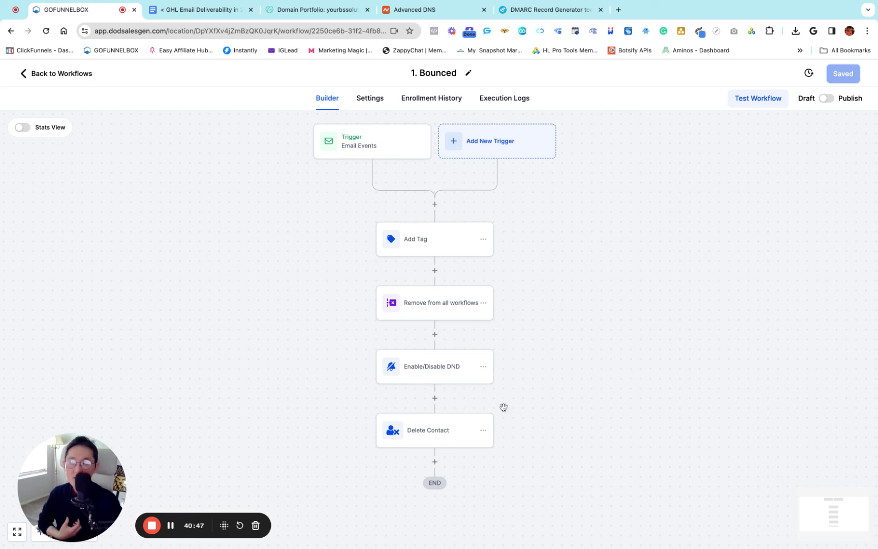
Create a new blank workflow from scratch, then return to the workflow list
{"action": "scroll", "coordinate": [532, 346], "scroll_direction": "down", "scroll_amount": 2}
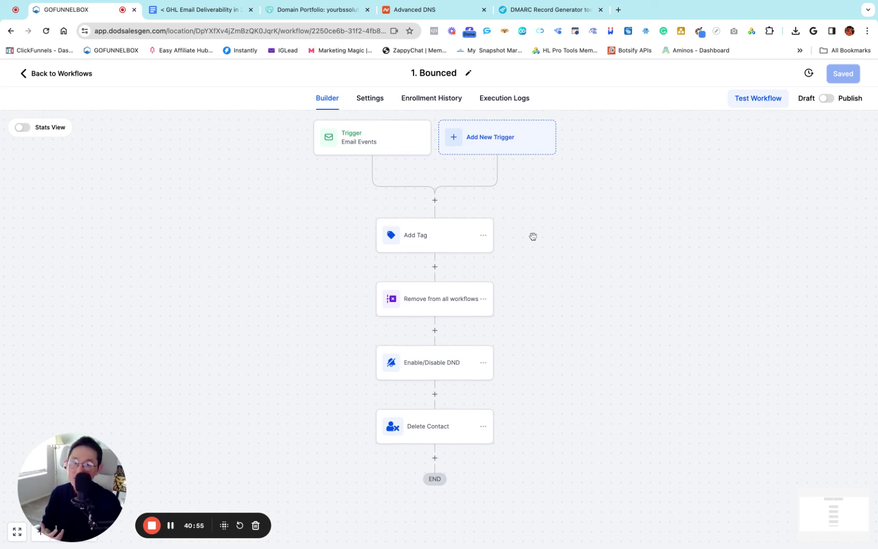
{"action": "left_click", "coordinate": [64, 75]}
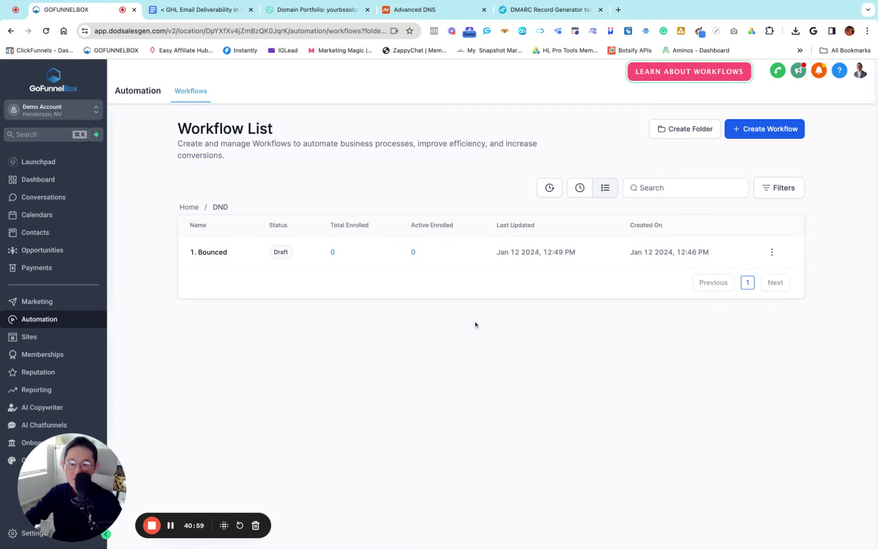
{"action": "left_click", "coordinate": [758, 130]}
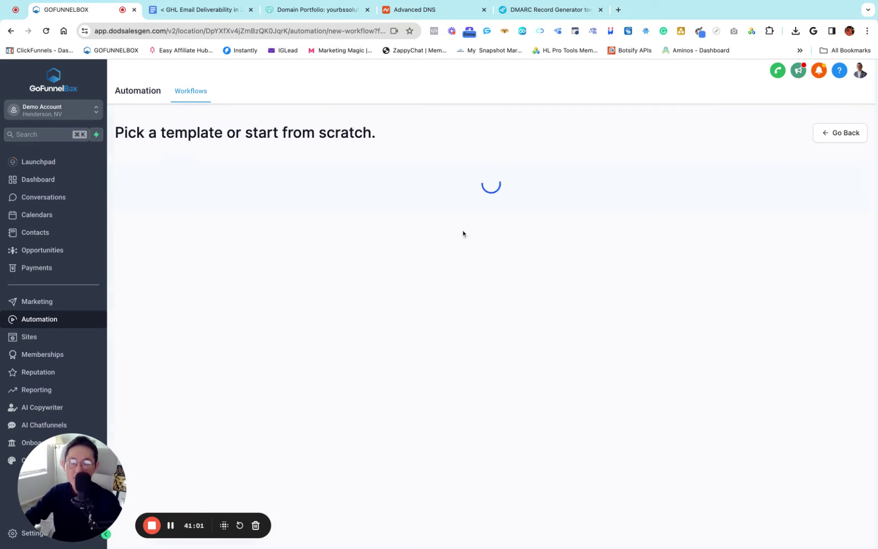
{"action": "left_click", "coordinate": [320, 274]}
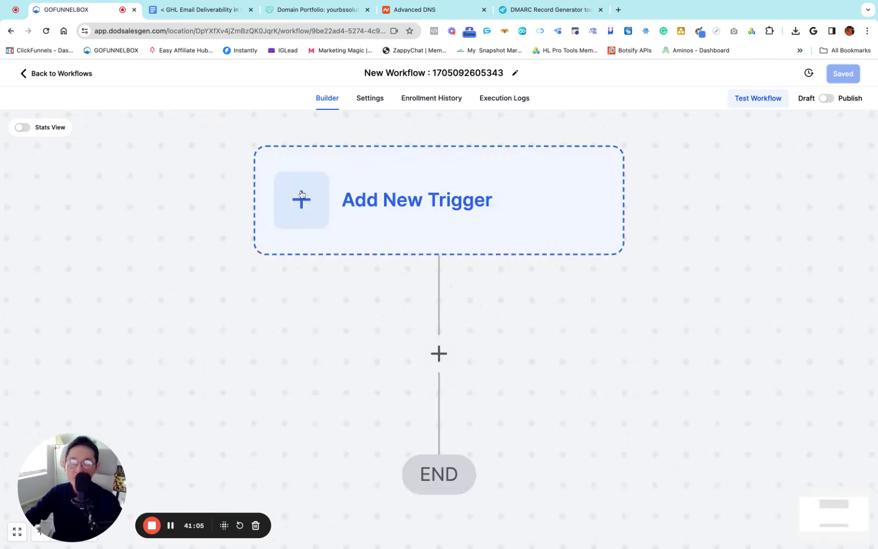
{"action": "left_click", "coordinate": [60, 77]}
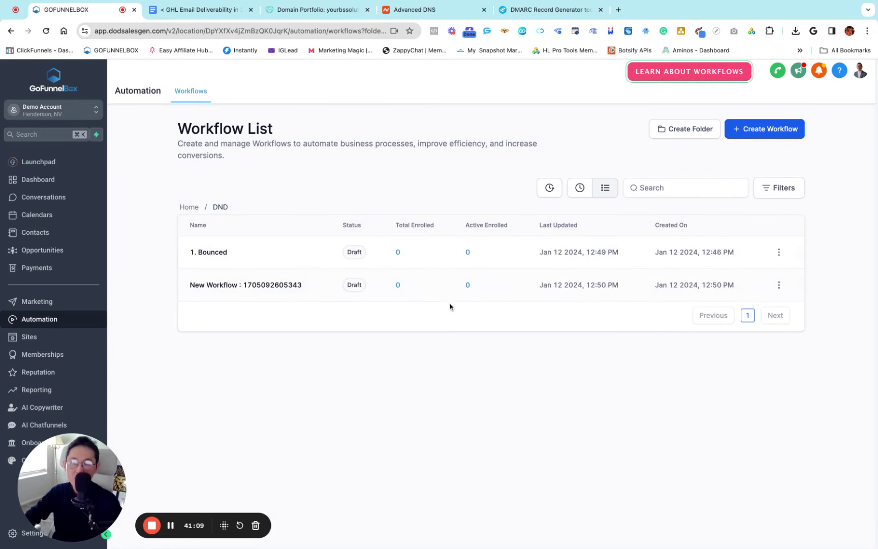
Permanently delete the untitled draft workflow, confirming with CONFIRM
{"action": "left_click", "coordinate": [780, 286]}
{"action": "left_click", "coordinate": [775, 406]}
{"action": "double_click", "coordinate": [389, 332]}
{"action": "key", "text": "super+c"}
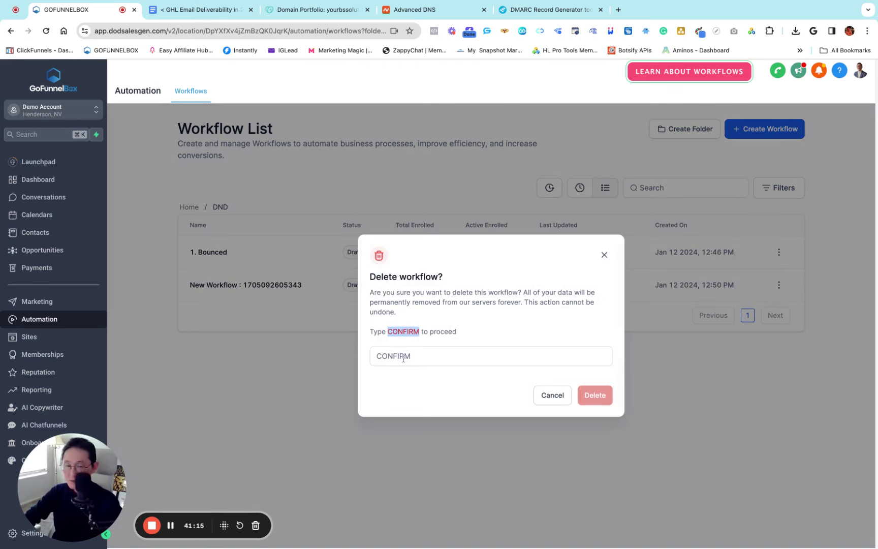
{"action": "left_click", "coordinate": [392, 356]}
{"action": "key", "text": "super+v"}
{"action": "left_click", "coordinate": [590, 394]}
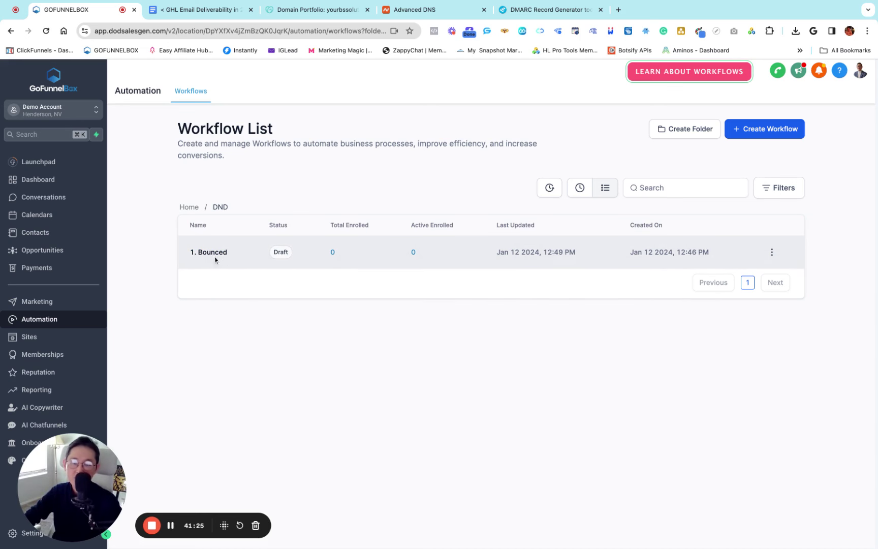
{"action": "left_click", "coordinate": [221, 262]}
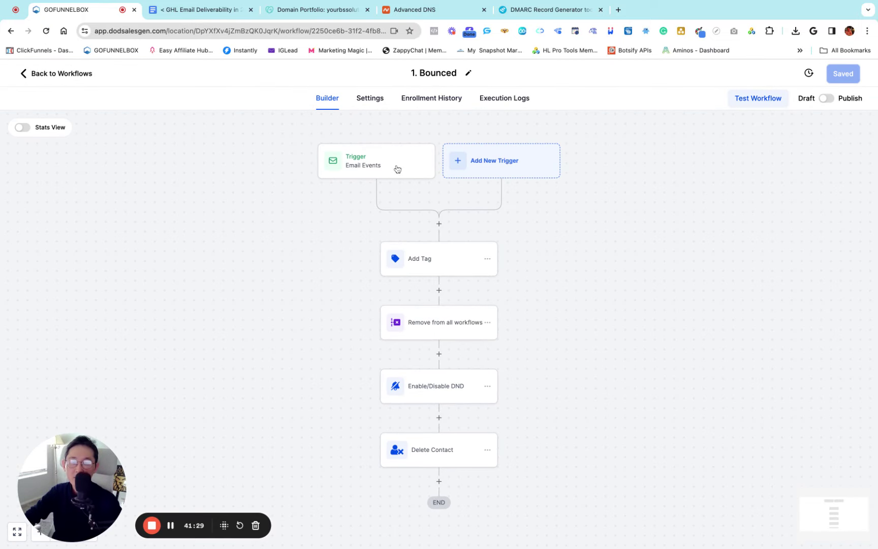
Rename the email trigger to 'Email Events - Bounced' and save it
{"action": "left_click", "coordinate": [357, 164]}
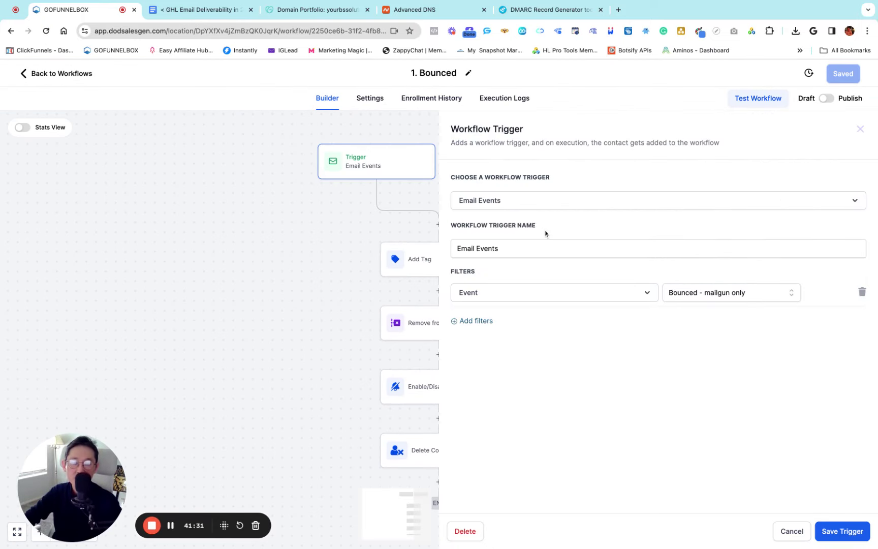
{"action": "left_click", "coordinate": [521, 248]}
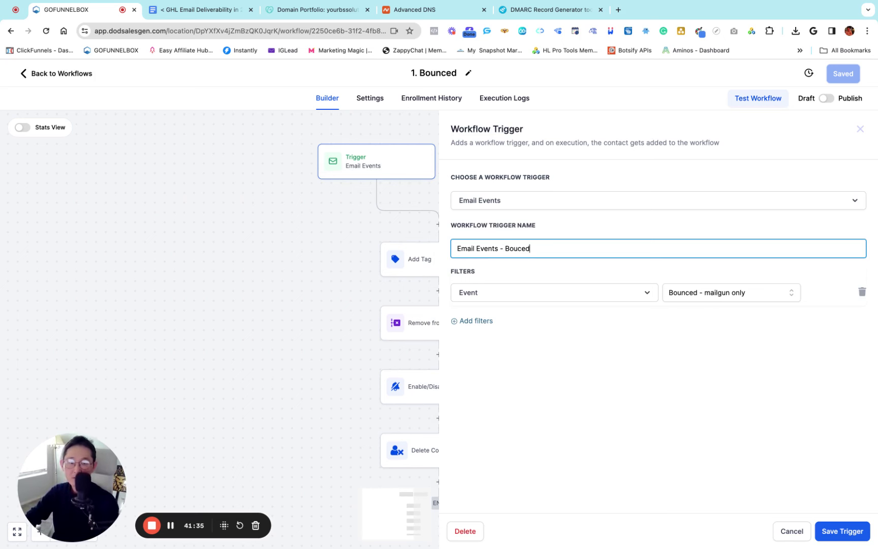
{"action": "type", "text": "- Bouced"}
{"action": "key", "text": "BackSpace"}
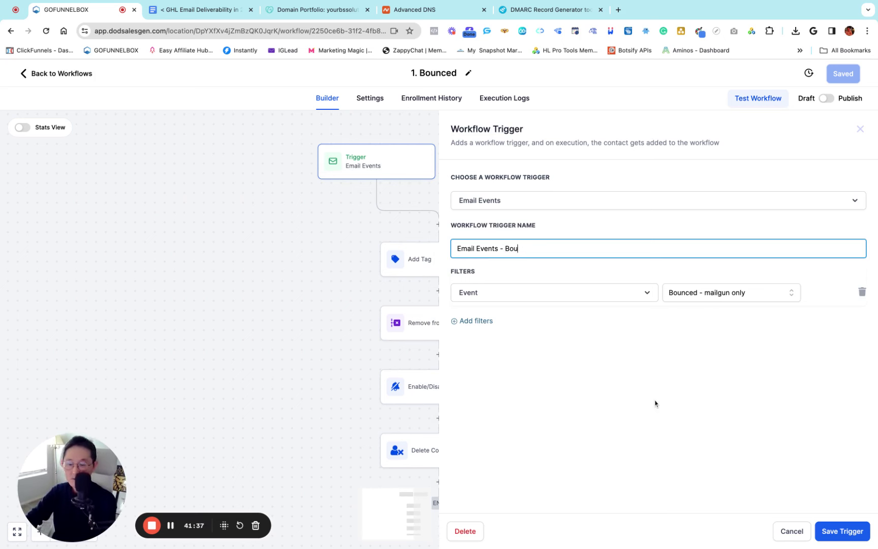
{"action": "type", "text": "nced"}
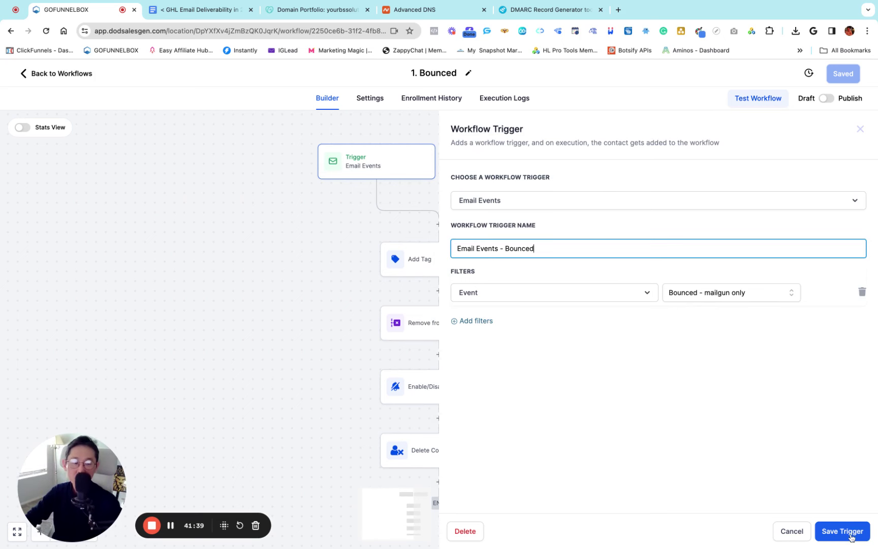
{"action": "left_click", "coordinate": [854, 537]}
Add an 'Email Events - Spam' trigger filtered on Event = Complained(SPAM)
{"action": "left_click", "coordinate": [457, 160]}
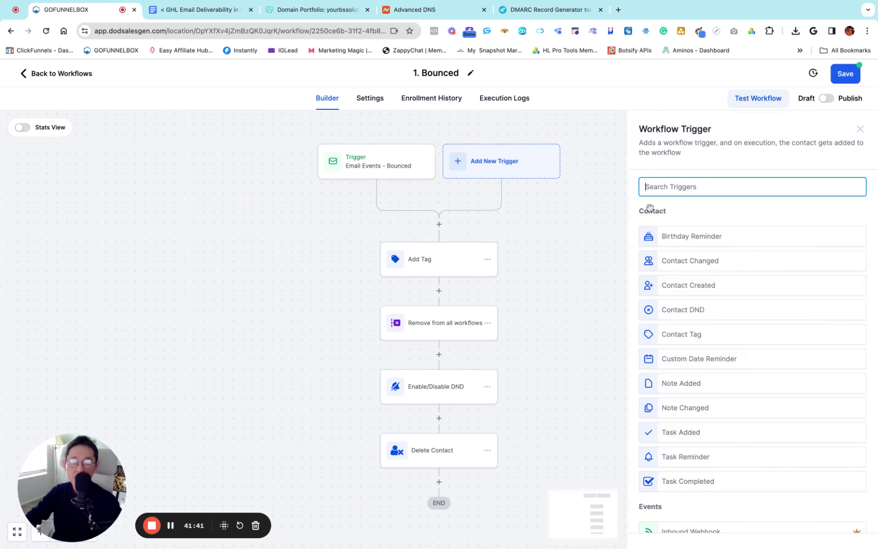
{"action": "type", "text": "email"}
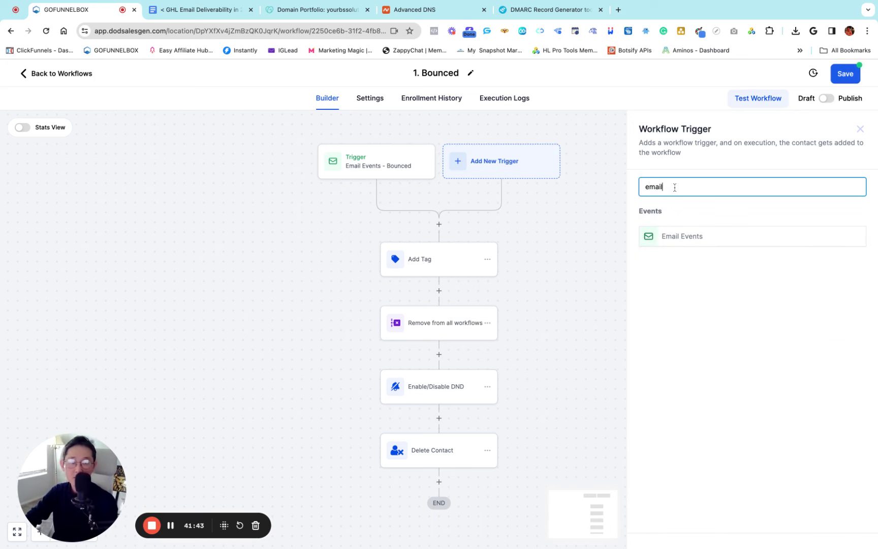
{"action": "left_click", "coordinate": [679, 235]}
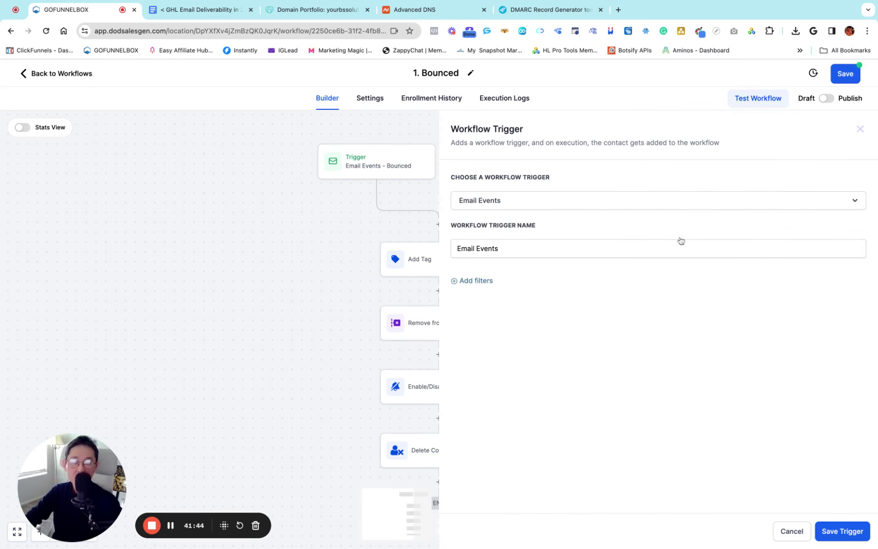
{"action": "left_click", "coordinate": [510, 248]}
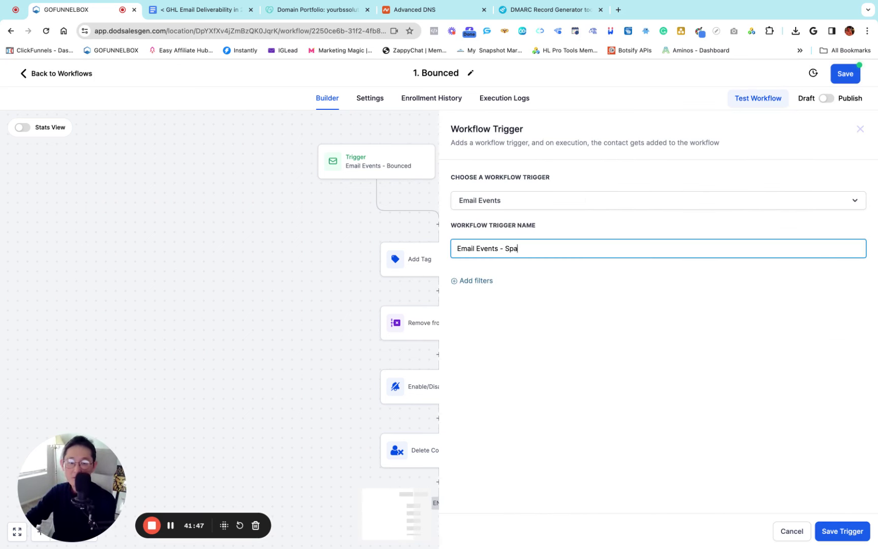
{"action": "left_click", "coordinate": [478, 280]}
{"action": "left_click", "coordinate": [489, 292]}
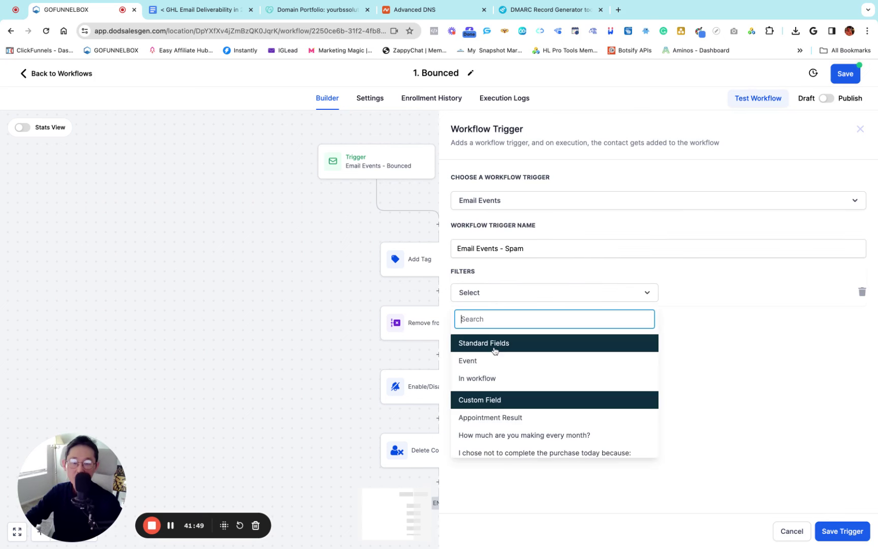
{"action": "left_click", "coordinate": [474, 362]}
{"action": "left_click", "coordinate": [681, 294]}
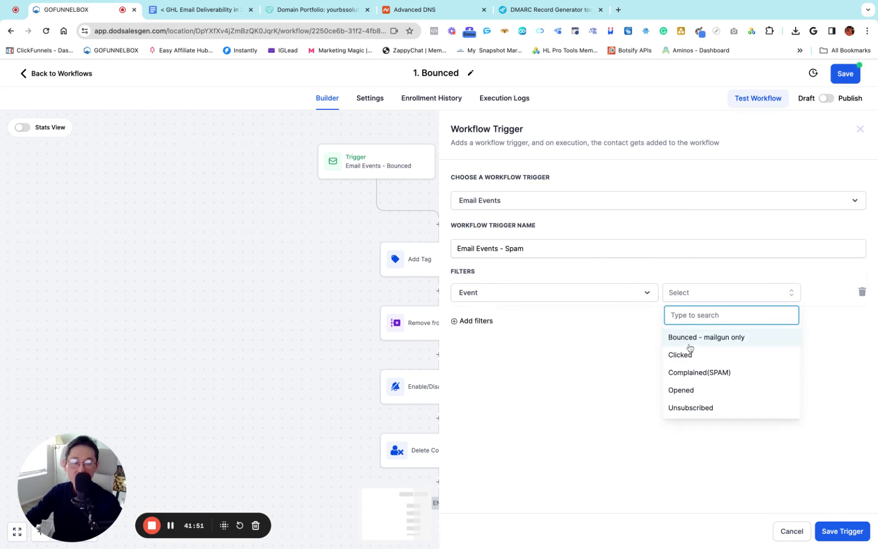
{"action": "left_click", "coordinate": [718, 377]}
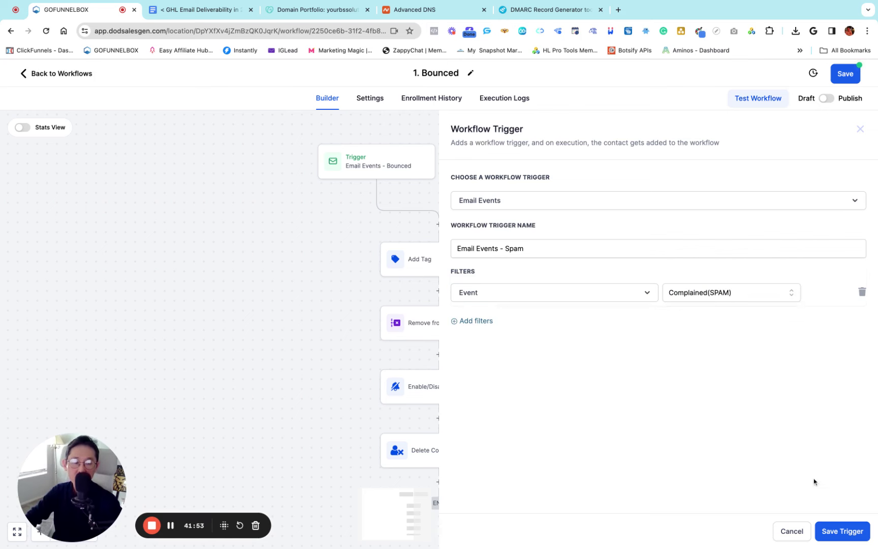
{"action": "left_click", "coordinate": [836, 531]}
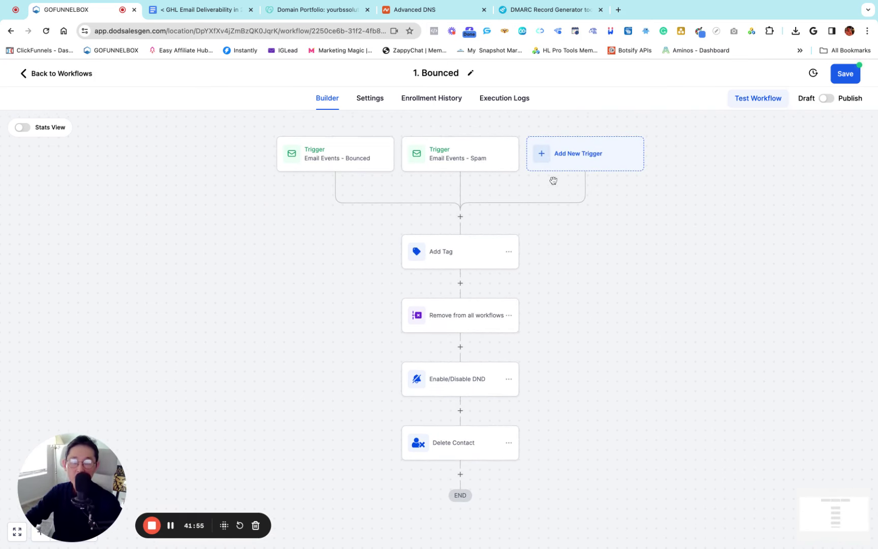
Add an 'Email Events - Unsubscribed' trigger filtered on Event = Unsubscribed and save it
{"action": "left_click", "coordinate": [541, 160]}
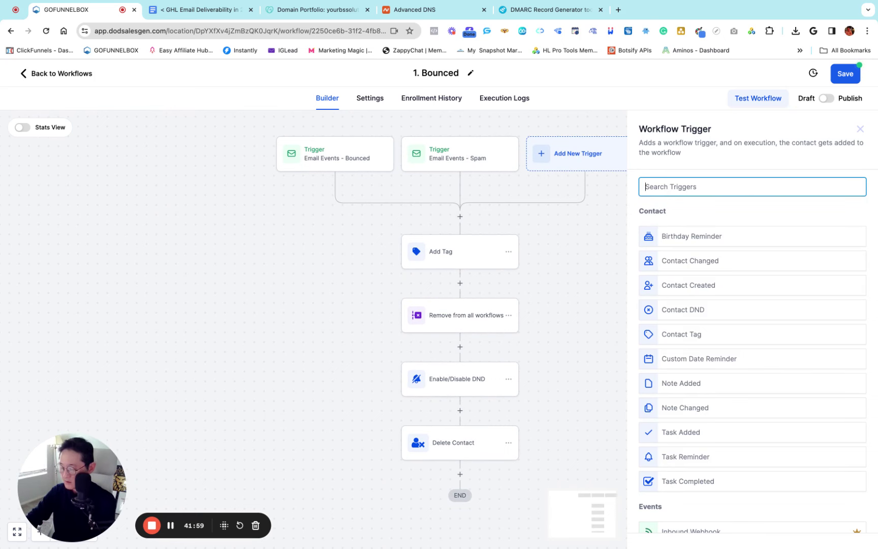
{"action": "type", "text": "email"}
{"action": "left_click", "coordinate": [674, 238]}
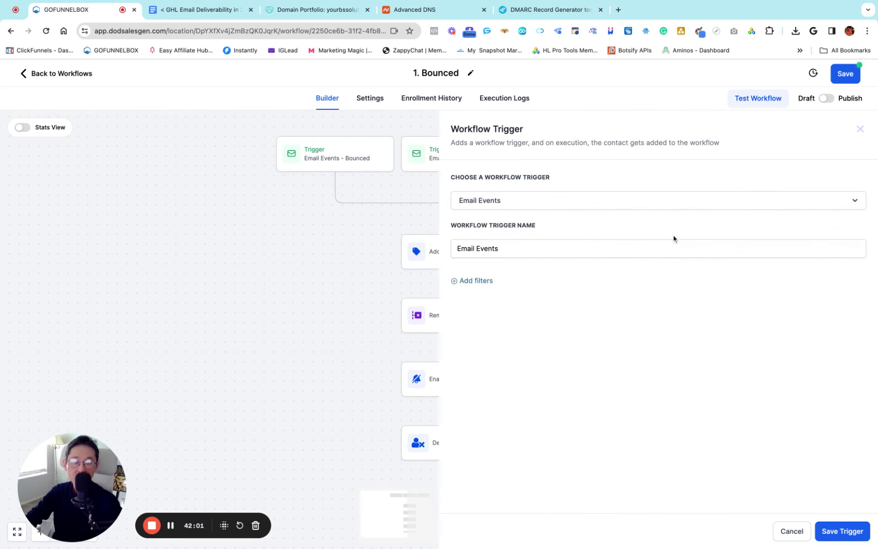
{"action": "left_click", "coordinate": [482, 281]}
{"action": "left_click", "coordinate": [508, 291]}
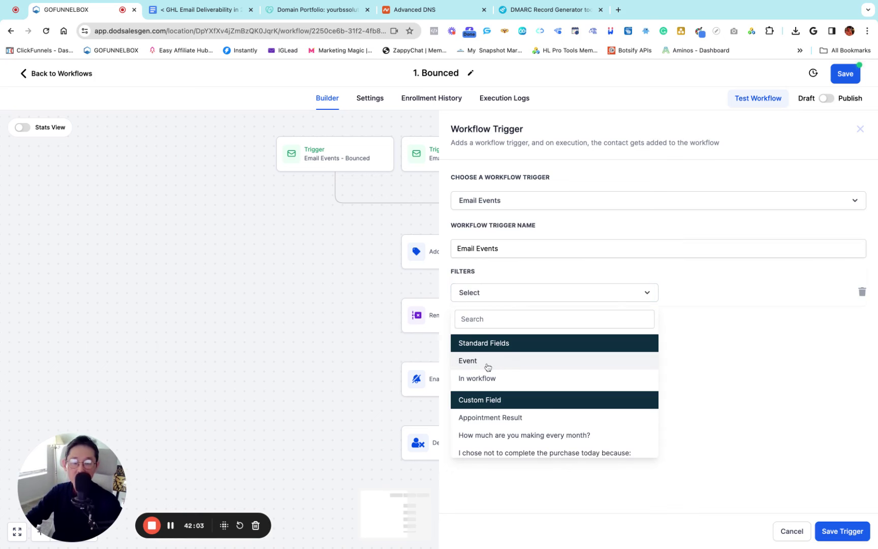
{"action": "left_click", "coordinate": [476, 363]}
{"action": "left_click", "coordinate": [705, 293]}
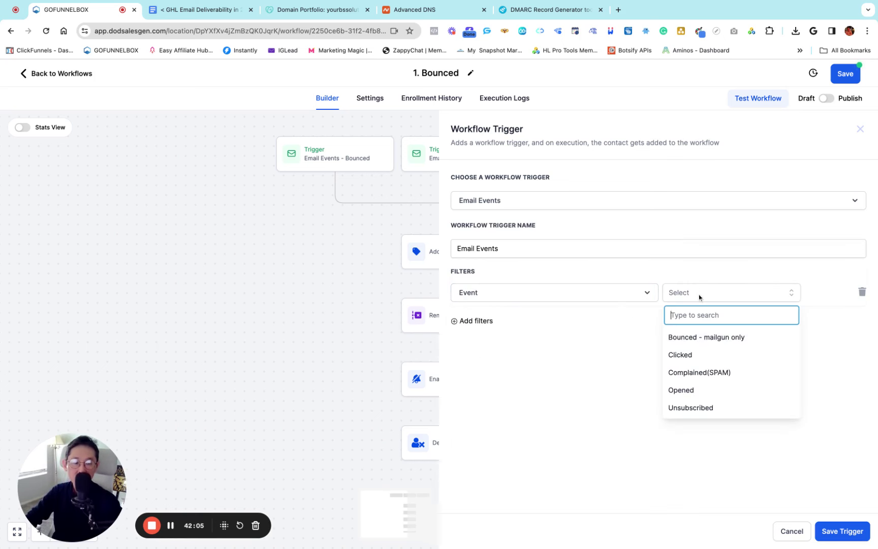
{"action": "left_click", "coordinate": [704, 413]}
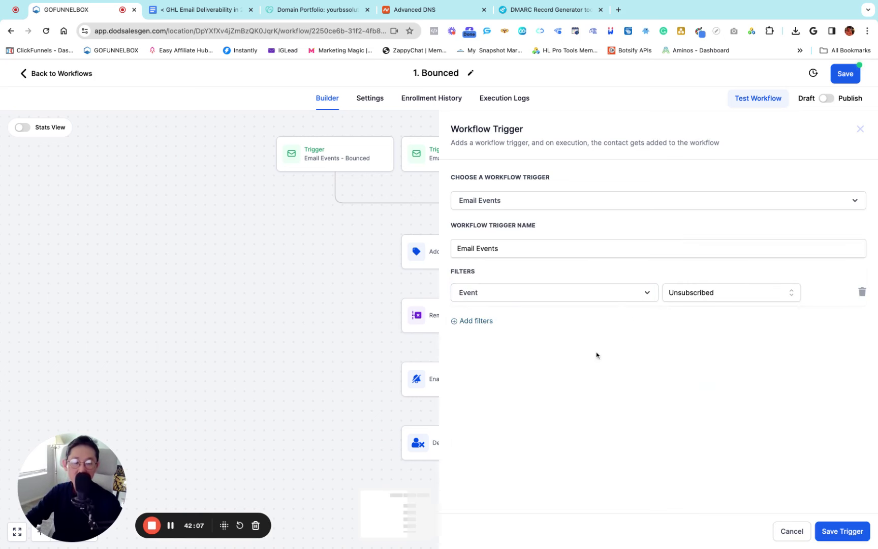
{"action": "left_click", "coordinate": [513, 249]}
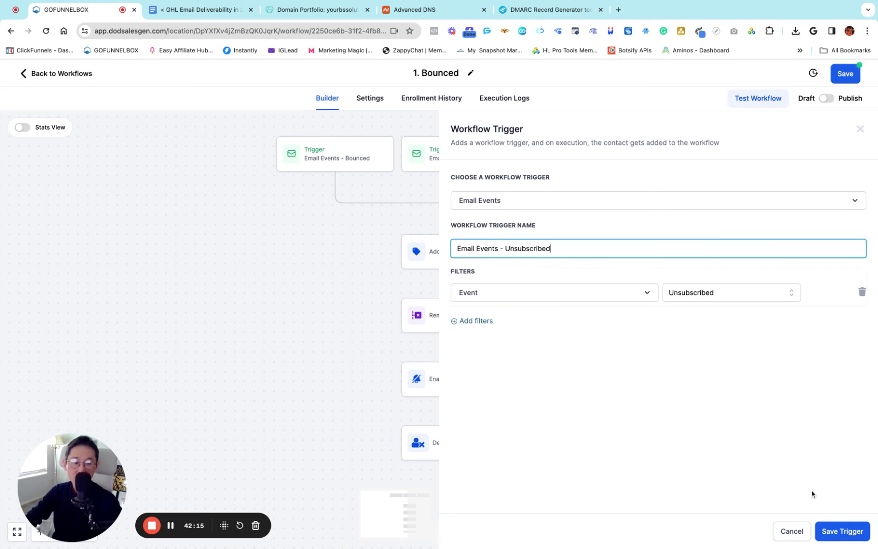
{"action": "left_click", "coordinate": [844, 531]}
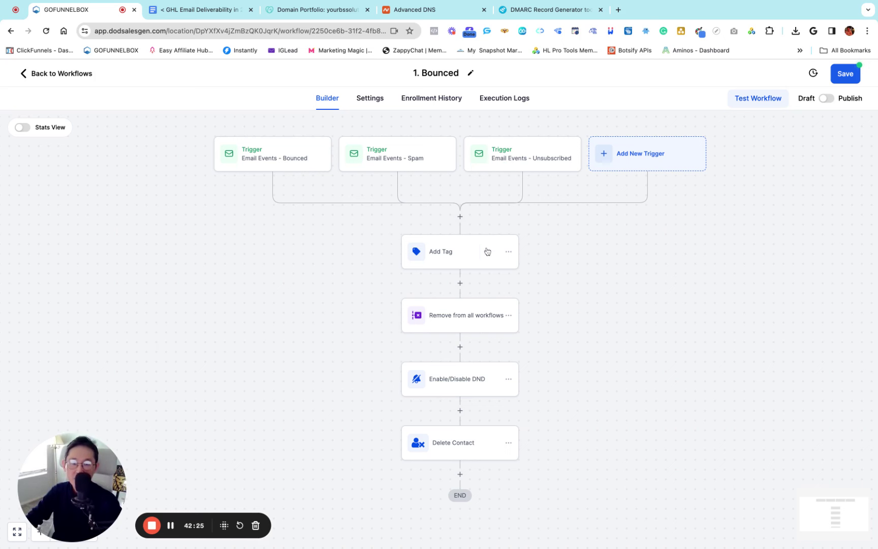
Review the Add Tag step's contact tags, closing it without changes
{"action": "left_click", "coordinate": [419, 257]}
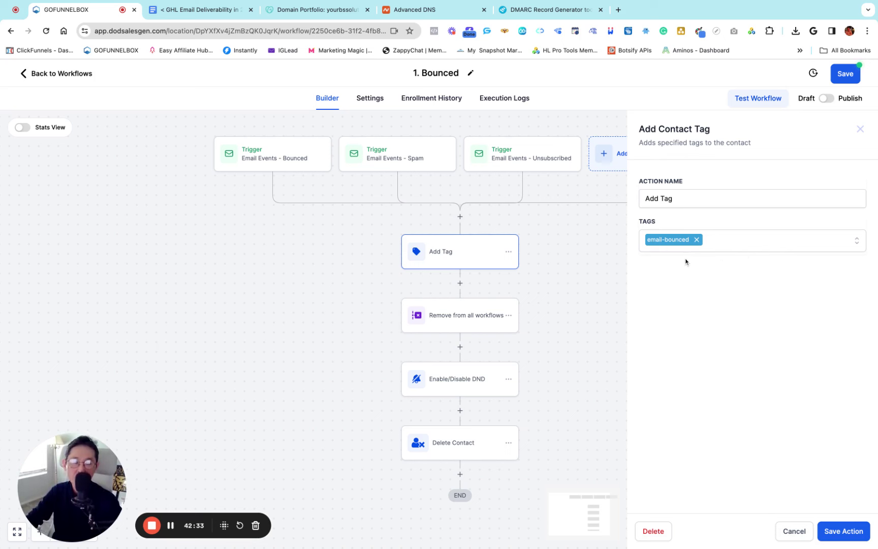
{"action": "left_click", "coordinate": [730, 244]}
{"action": "left_click", "coordinate": [852, 242]}
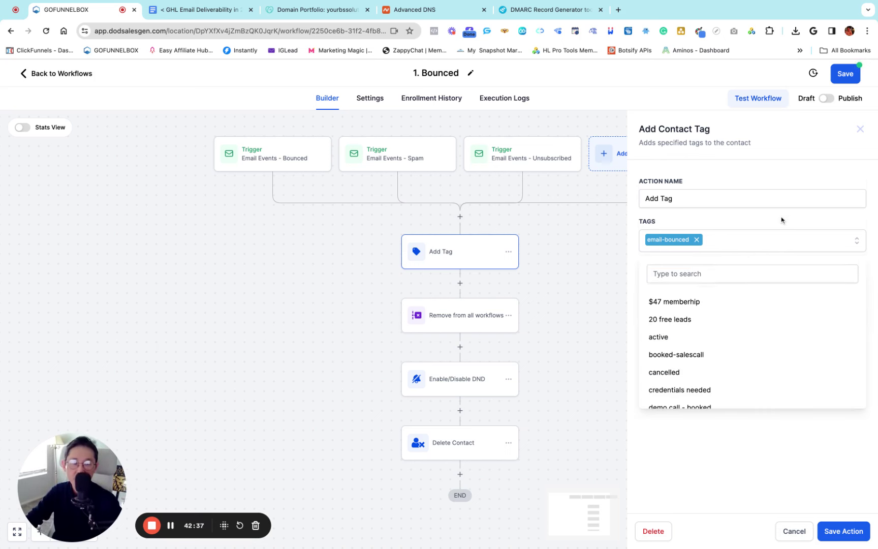
{"action": "left_click", "coordinate": [792, 534]}
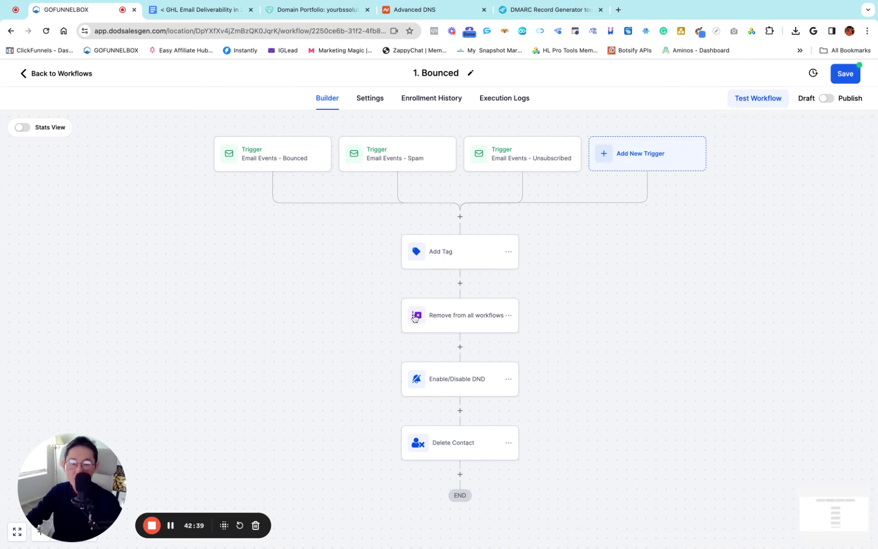
Review the Remove from all workflows step, leaving current-workflow inclusion off, and save
{"action": "left_click", "coordinate": [415, 318]}
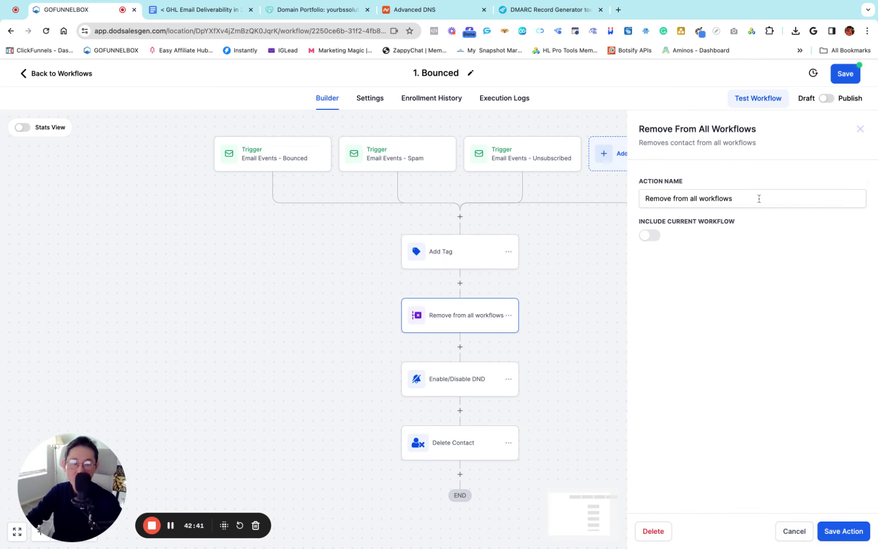
{"action": "left_click", "coordinate": [652, 241]}
{"action": "left_click_drag", "start_coordinate": [543, 241], "coordinate": [516, 302]}
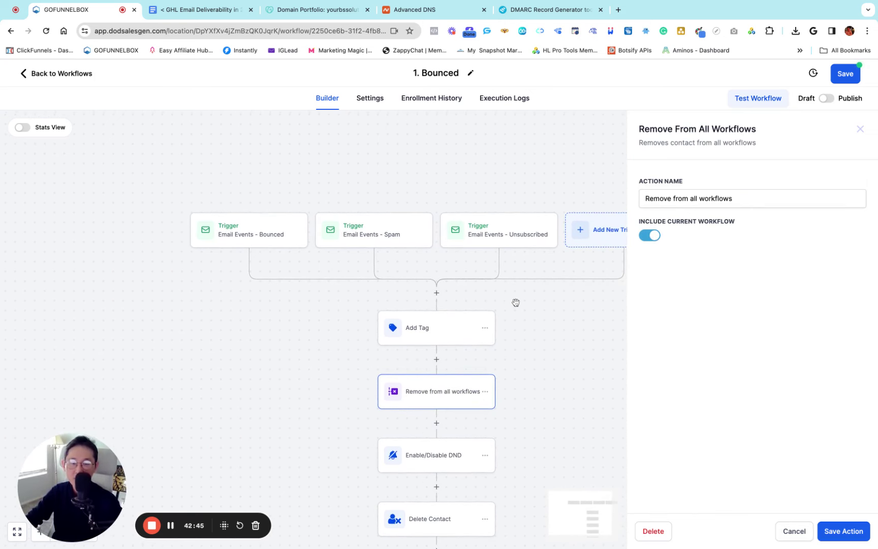
{"action": "scroll", "coordinate": [516, 303], "scroll_direction": "down", "scroll_amount": 3}
{"action": "left_click", "coordinate": [650, 241]}
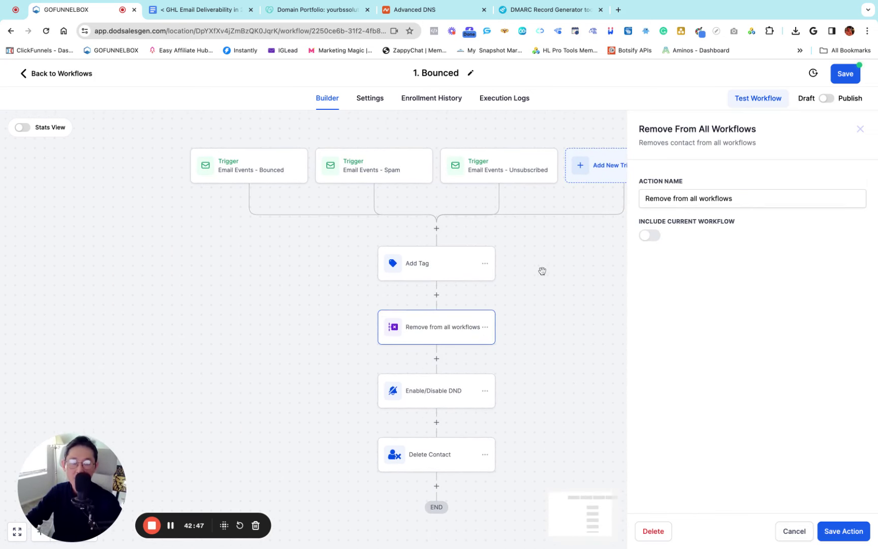
{"action": "scroll", "coordinate": [542, 271], "scroll_direction": "down", "scroll_amount": 1}
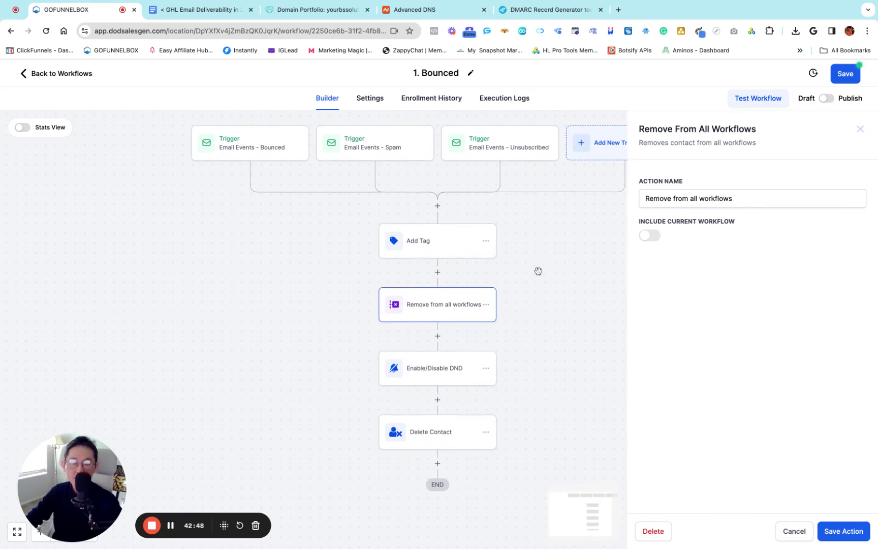
{"action": "left_click", "coordinate": [844, 532]}
Check the DND and Delete Contact steps, leaving both unchanged
{"action": "left_click", "coordinate": [427, 369]}
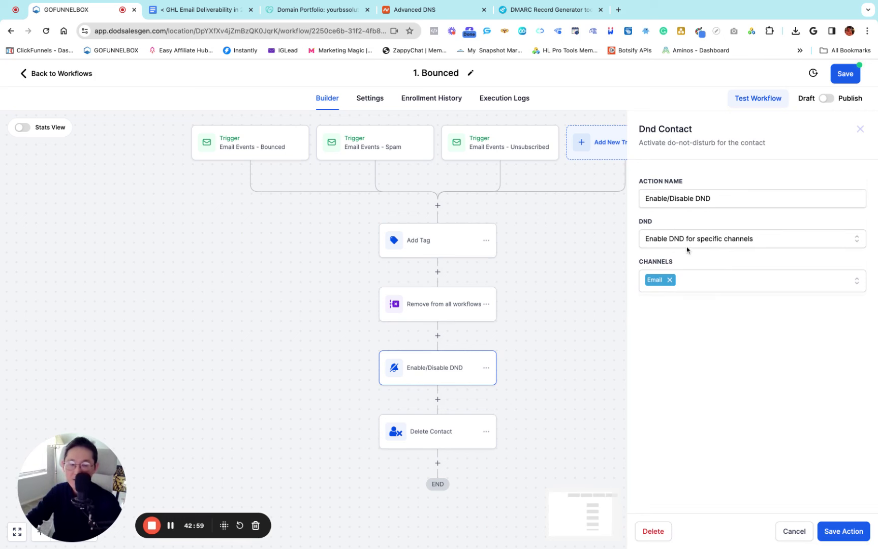
{"action": "left_click", "coordinate": [845, 531]}
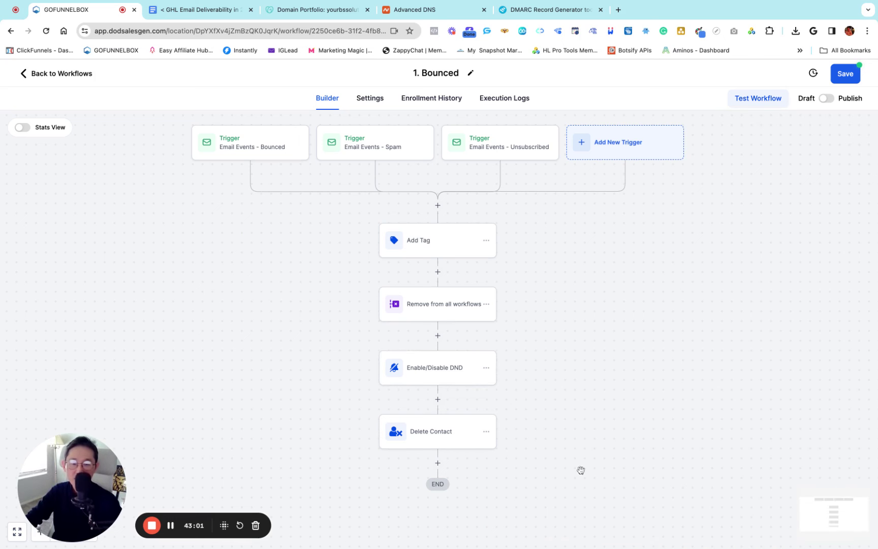
{"action": "left_click", "coordinate": [403, 431]}
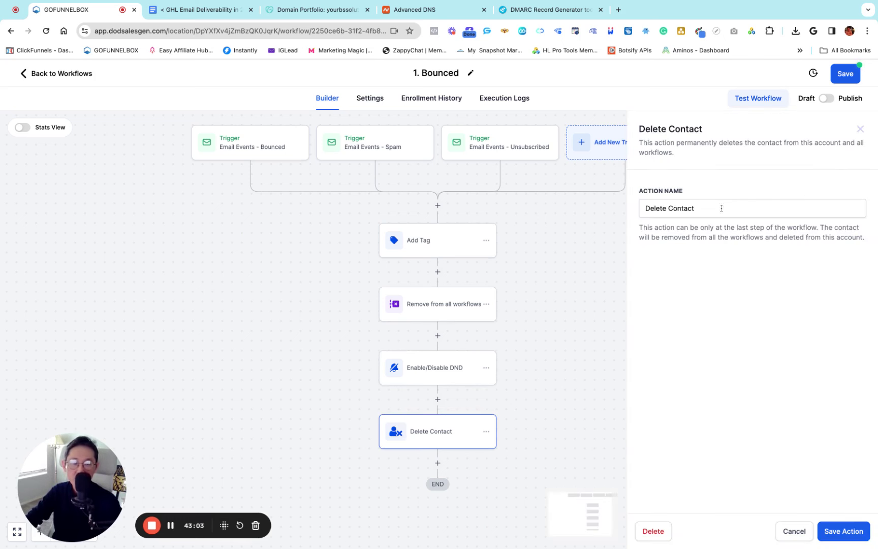
{"action": "left_click", "coordinate": [794, 531]}
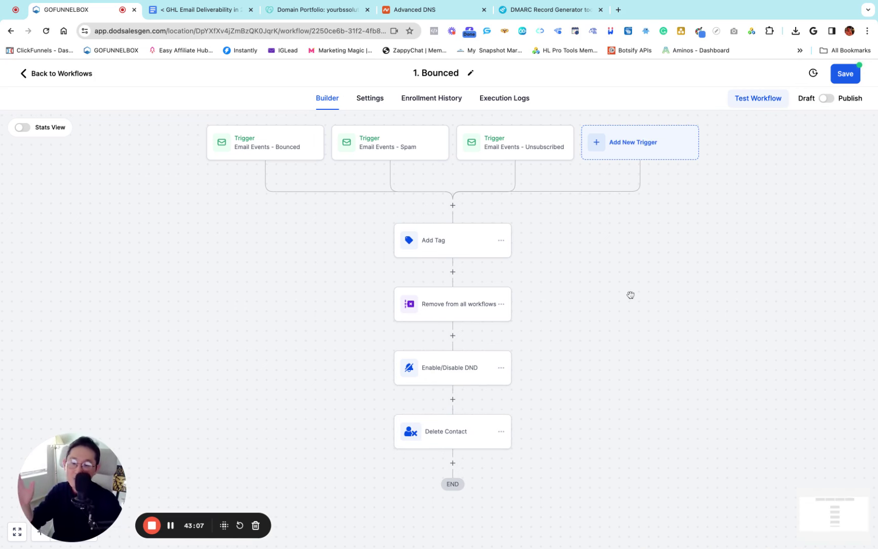
Start renaming the workflow title to 'Delete bad lists'
{"action": "left_click", "coordinate": [453, 205]}
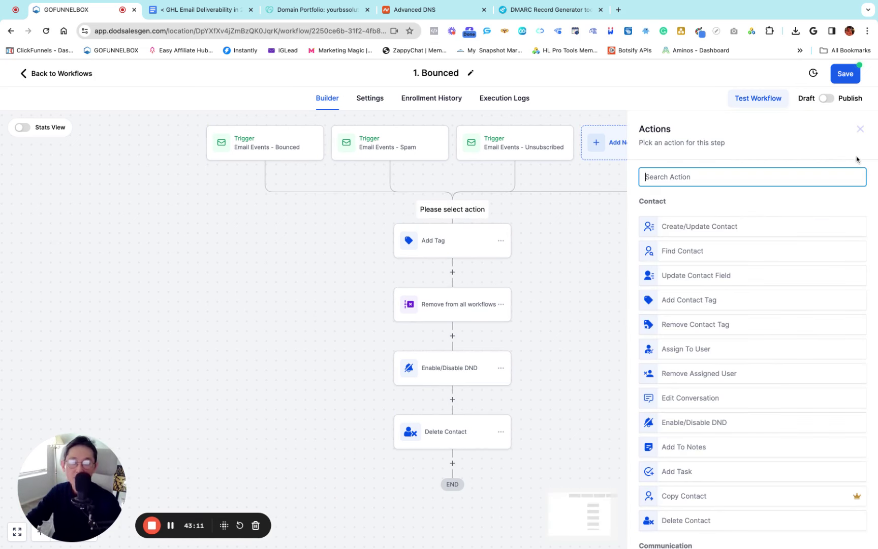
{"action": "left_click", "coordinate": [860, 129]}
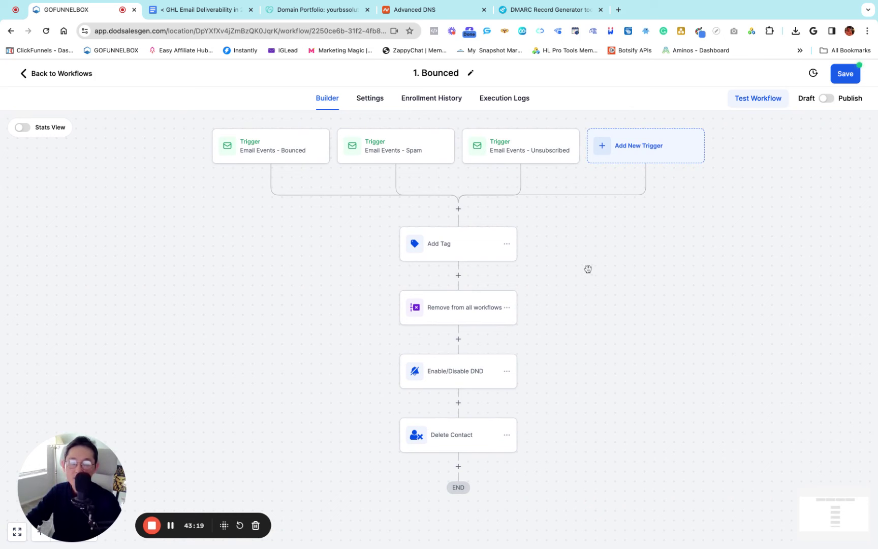
{"action": "left_click", "coordinate": [440, 72]}
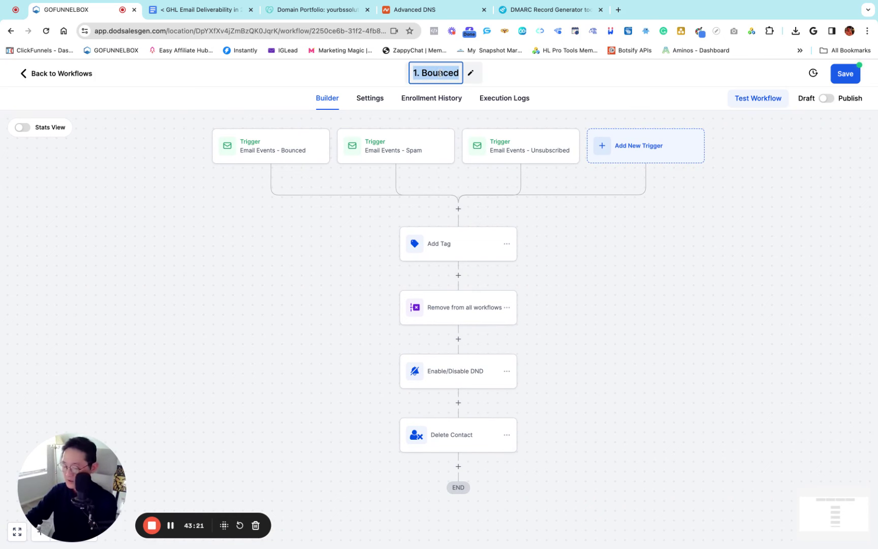
{"action": "type", "text": "Delet"}
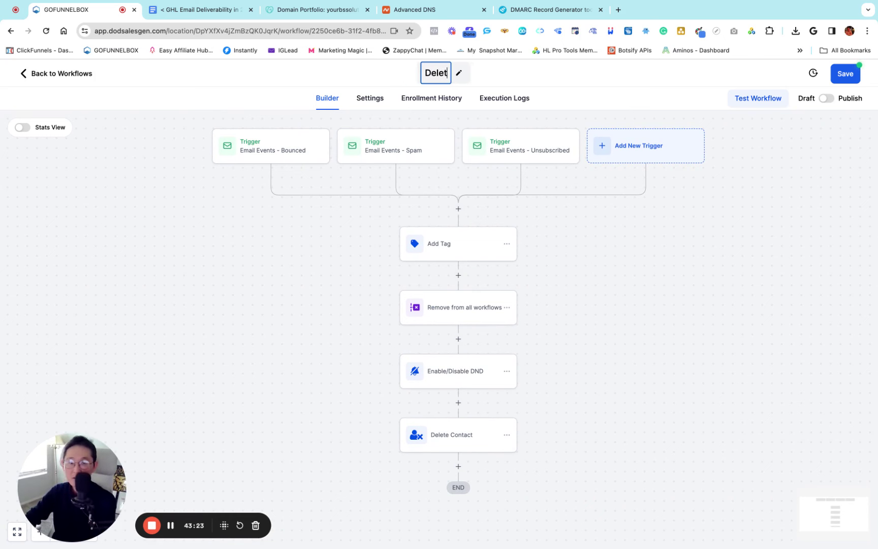
{"action": "type", "text": "e bad lists"}
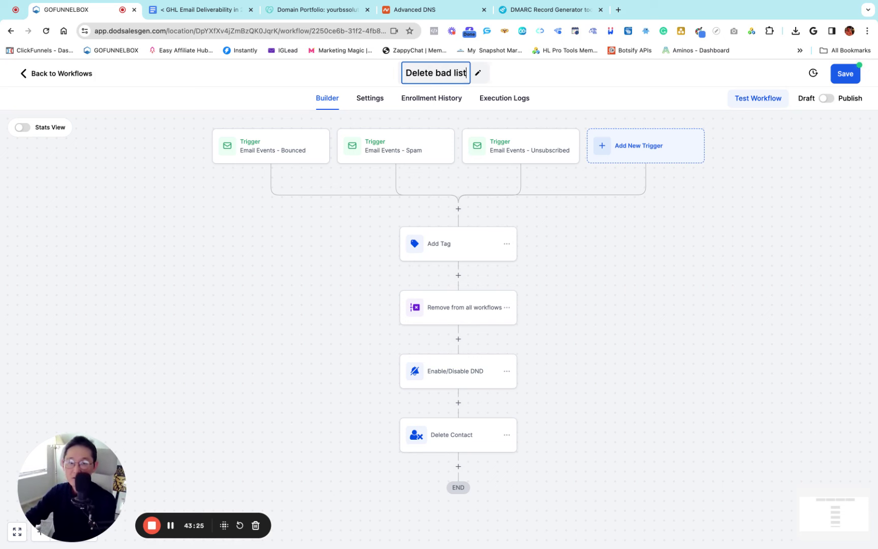
Confirm the 'Delete bad lists' title and save the workflow
{"action": "left_click", "coordinate": [623, 183]}
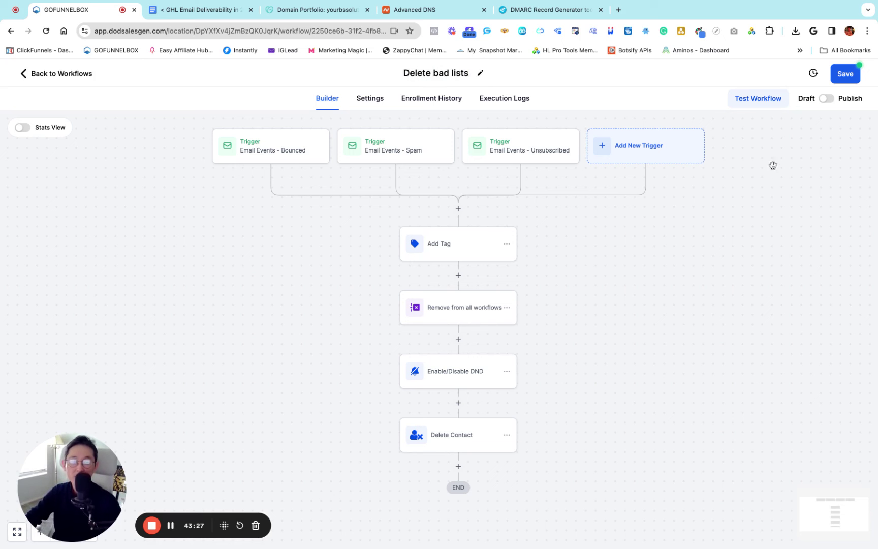
{"action": "left_click", "coordinate": [848, 81]}
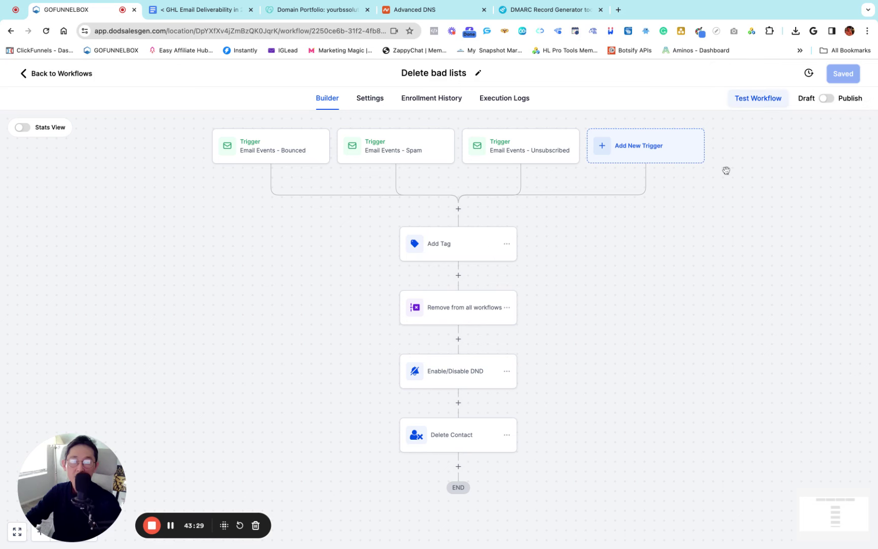
{"action": "scroll", "coordinate": [563, 296], "scroll_direction": "right", "scroll_amount": 1}
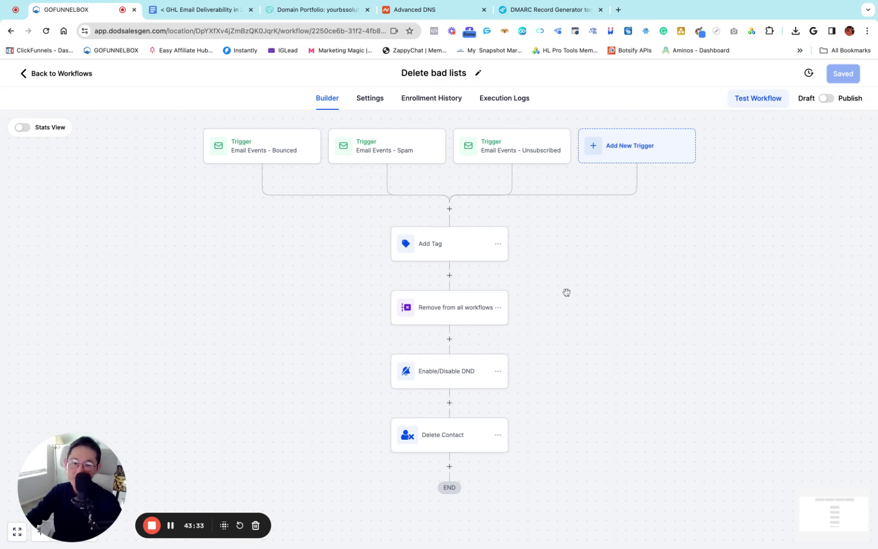
Add an If / Else step with a Bounced branch where Workflow Trigger Is Email Events - Bounced
{"action": "left_click", "coordinate": [450, 209]}
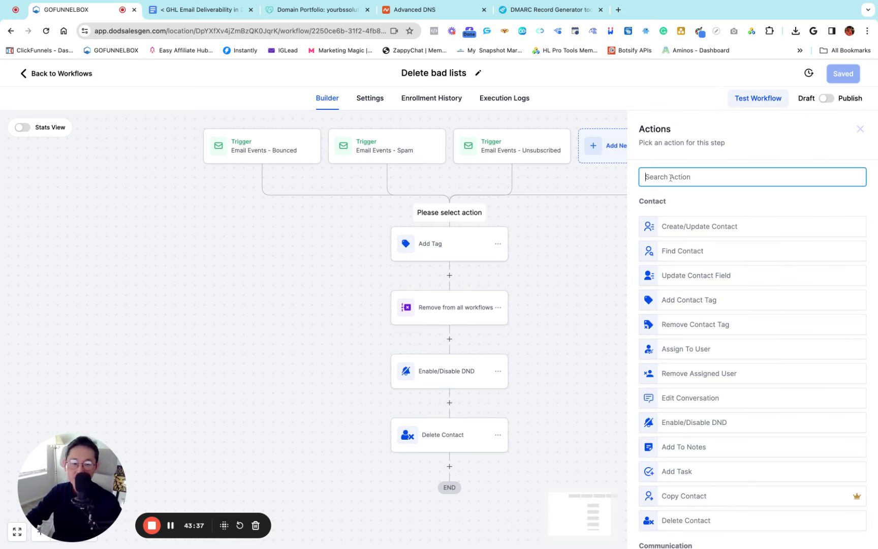
{"action": "type", "text": "if"}
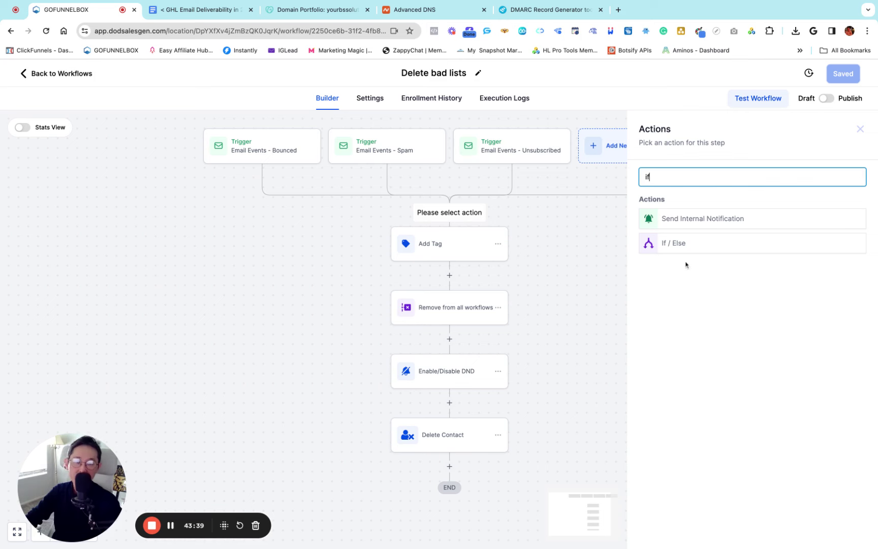
{"action": "left_click", "coordinate": [677, 245]}
{"action": "double_click", "coordinate": [500, 249]}
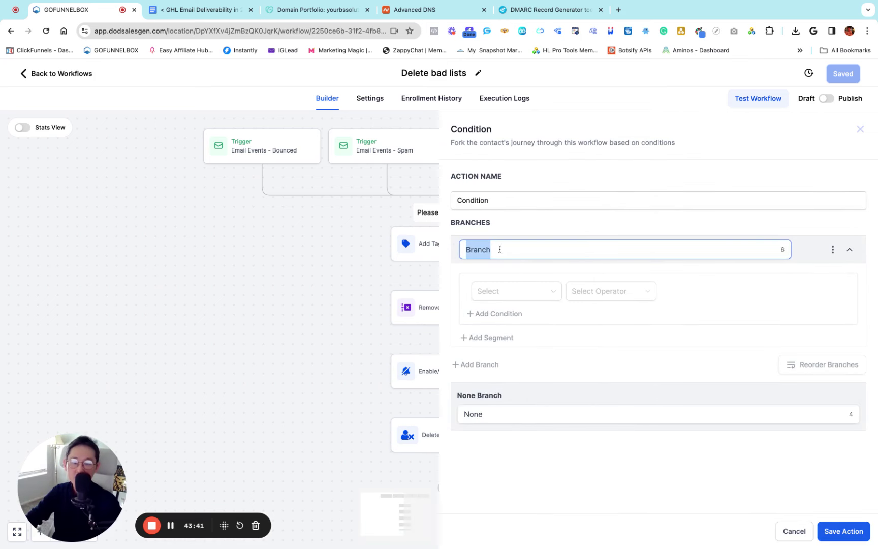
{"action": "type", "text": "Bounced"}
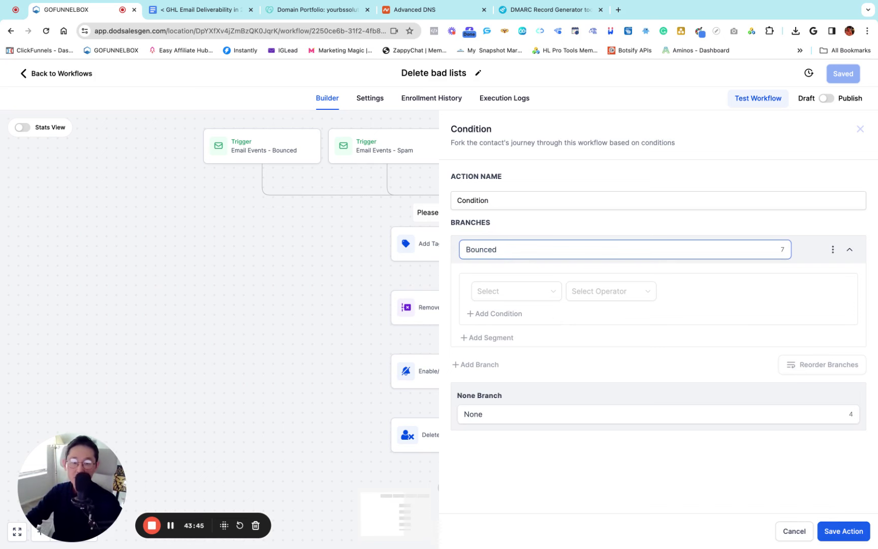
{"action": "left_click", "coordinate": [510, 294]}
{"action": "scroll", "coordinate": [524, 379], "scroll_direction": "down", "scroll_amount": 1}
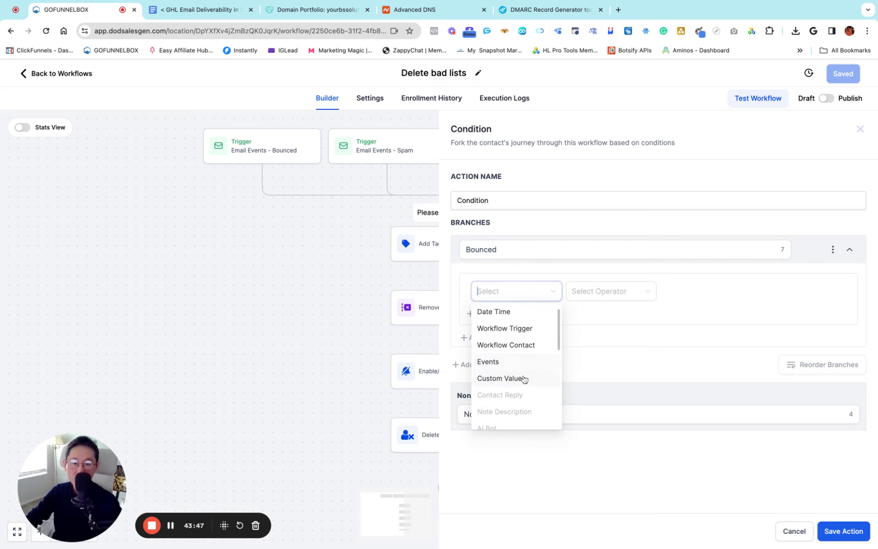
{"action": "scroll", "coordinate": [524, 379], "scroll_direction": "down", "scroll_amount": 10}
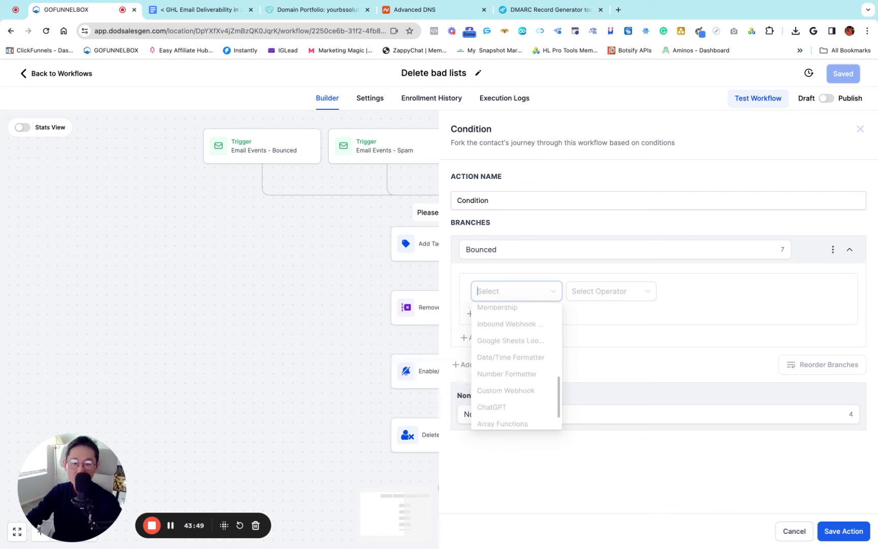
{"action": "scroll", "coordinate": [516, 379], "scroll_direction": "up", "scroll_amount": 10}
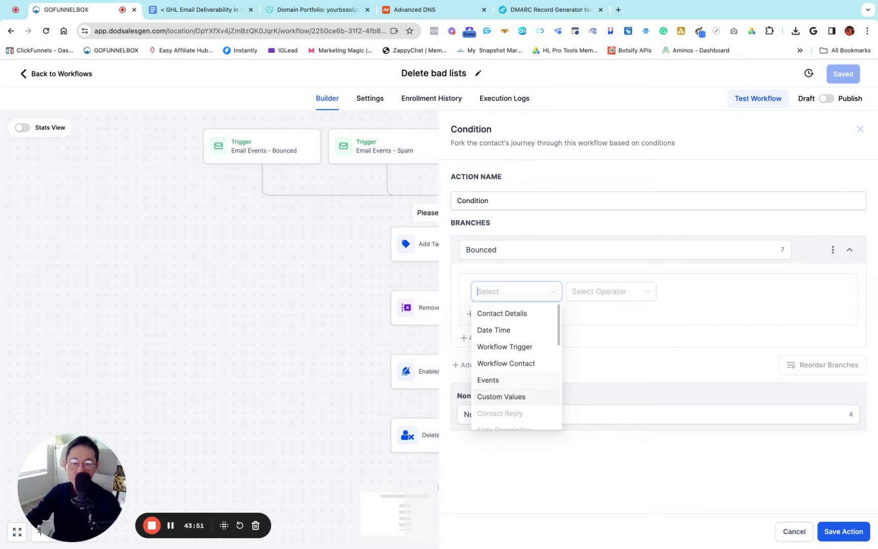
{"action": "left_click", "coordinate": [505, 347]}
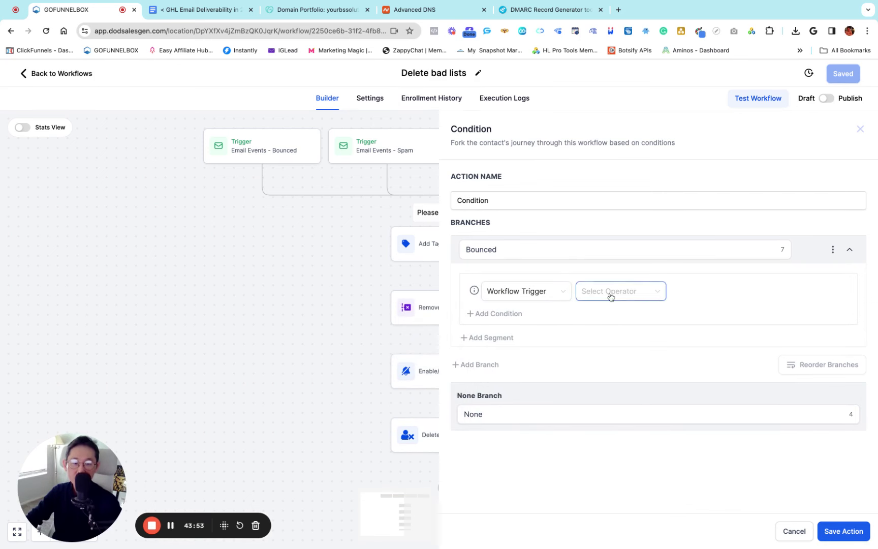
{"action": "left_click", "coordinate": [611, 297]}
{"action": "left_click", "coordinate": [585, 314]}
{"action": "left_click", "coordinate": [705, 297]}
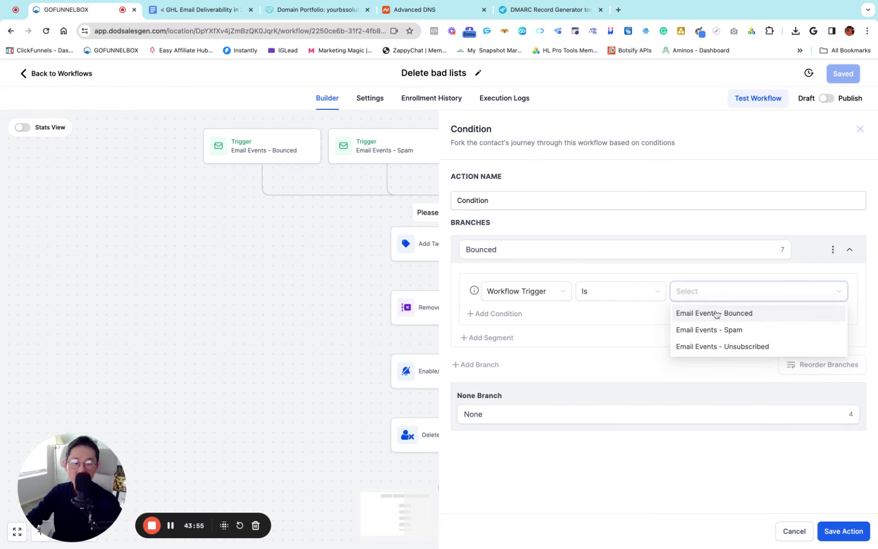
{"action": "left_click", "coordinate": [719, 315]}
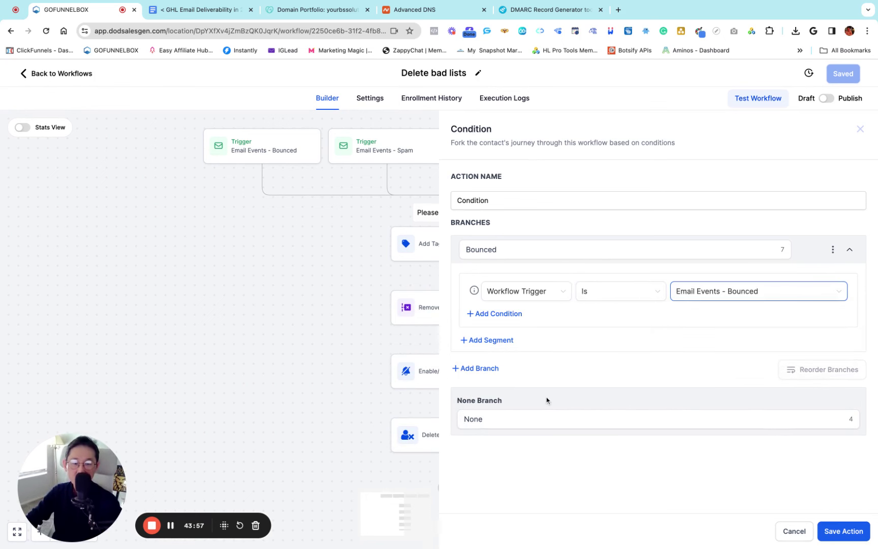
Add a Spam branch where Workflow Trigger Is Email Events - Spam
{"action": "left_click", "coordinate": [481, 370]}
{"action": "scroll", "coordinate": [478, 343], "scroll_direction": "down", "scroll_amount": 2}
{"action": "left_click_drag", "start_coordinate": [491, 324], "coordinate": [453, 318]}
{"action": "type", "text": "Spam"}
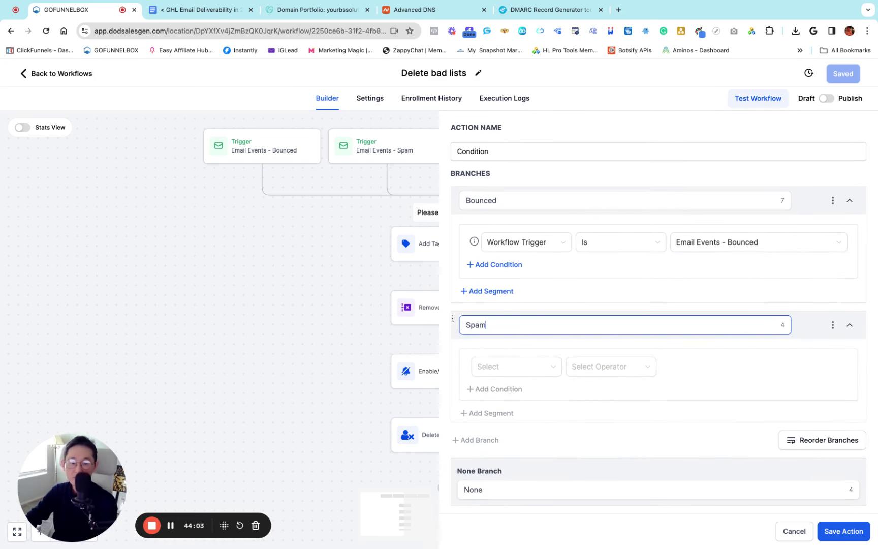
{"action": "left_click", "coordinate": [509, 368]}
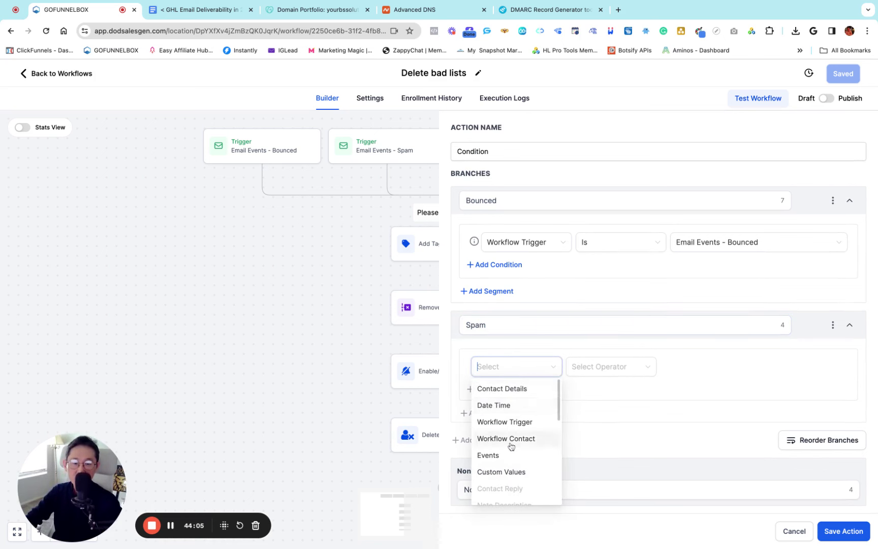
{"action": "left_click", "coordinate": [519, 426]}
{"action": "left_click", "coordinate": [610, 367]}
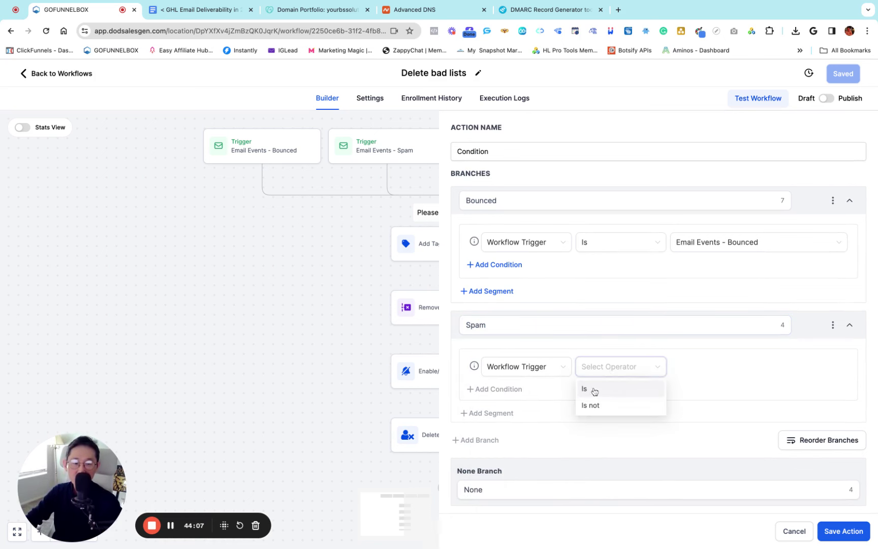
{"action": "left_click", "coordinate": [594, 391]}
{"action": "left_click", "coordinate": [714, 368]}
{"action": "left_click", "coordinate": [726, 406]}
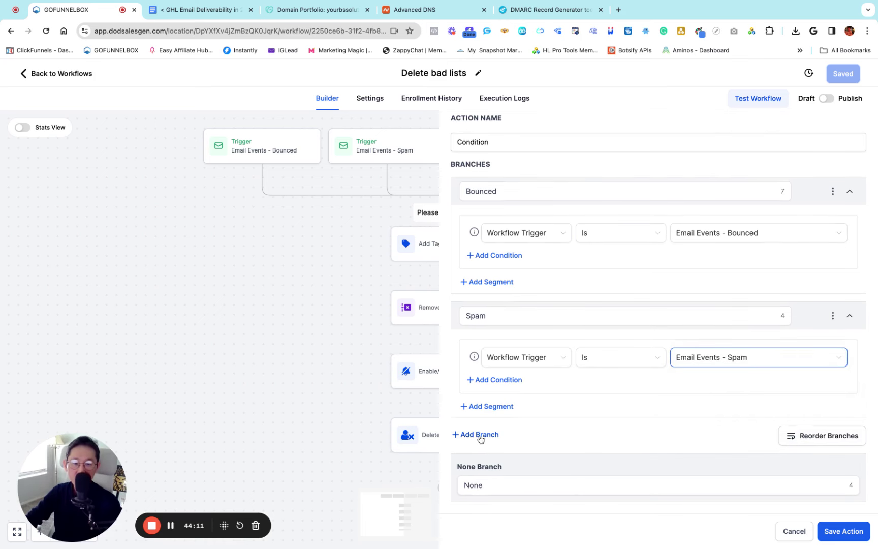
Add an Unsubscribed branch matching Email Events - Unsubscribed and save the condition
{"action": "left_click", "coordinate": [479, 435]}
{"action": "double_click", "coordinate": [500, 366]}
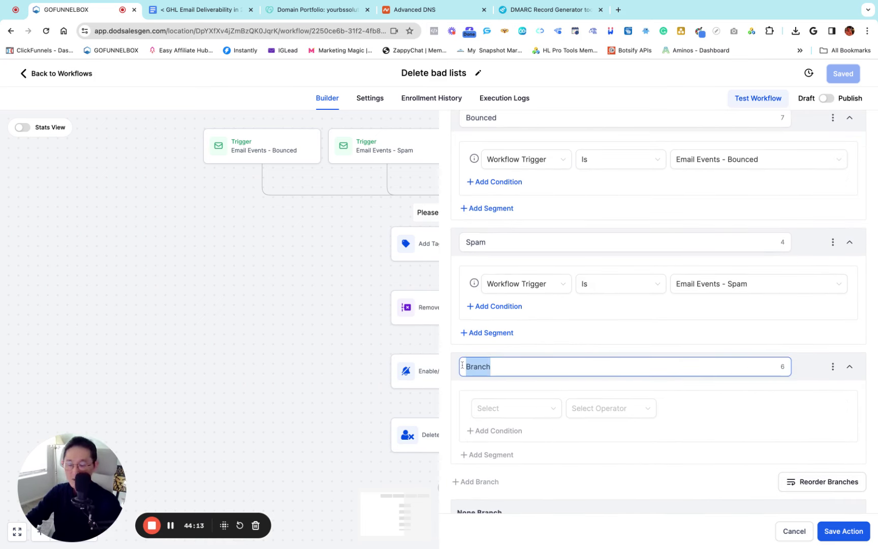
{"action": "type", "text": "Unsubscribed"}
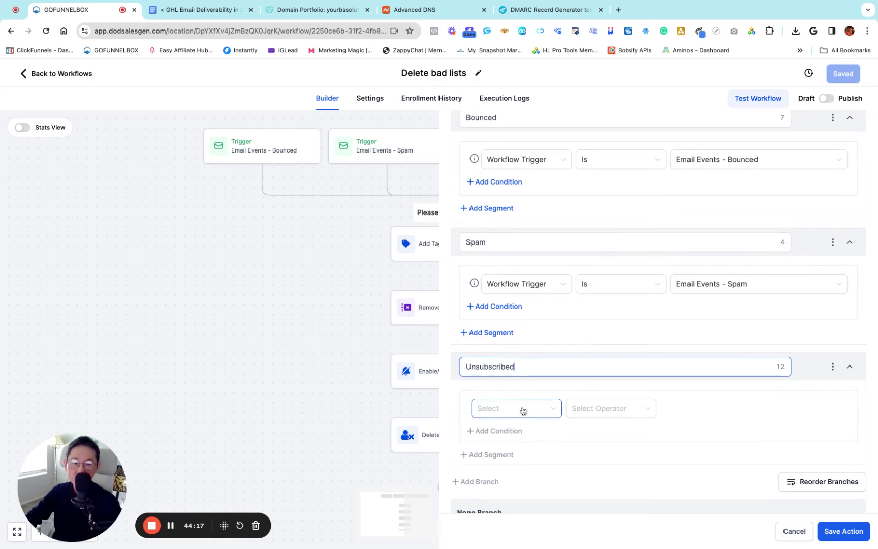
{"action": "scroll", "coordinate": [522, 410], "scroll_direction": "down", "scroll_amount": 1}
{"action": "left_click", "coordinate": [500, 364]}
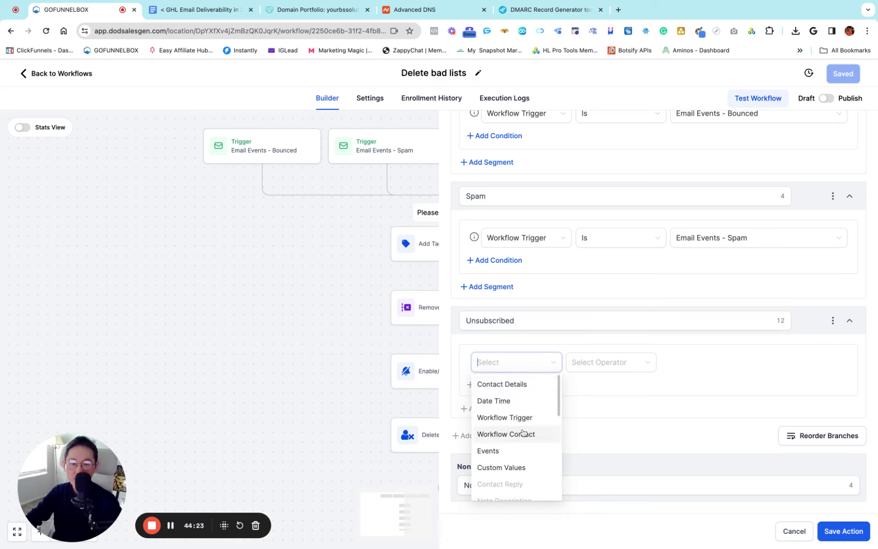
{"action": "left_click", "coordinate": [496, 419]}
{"action": "left_click", "coordinate": [596, 364]}
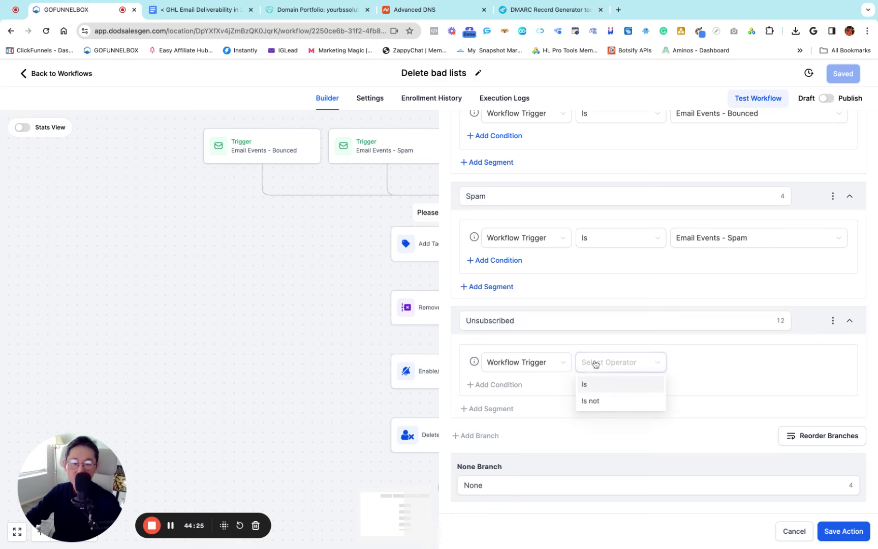
{"action": "left_click", "coordinate": [588, 385]}
{"action": "left_click", "coordinate": [700, 365]}
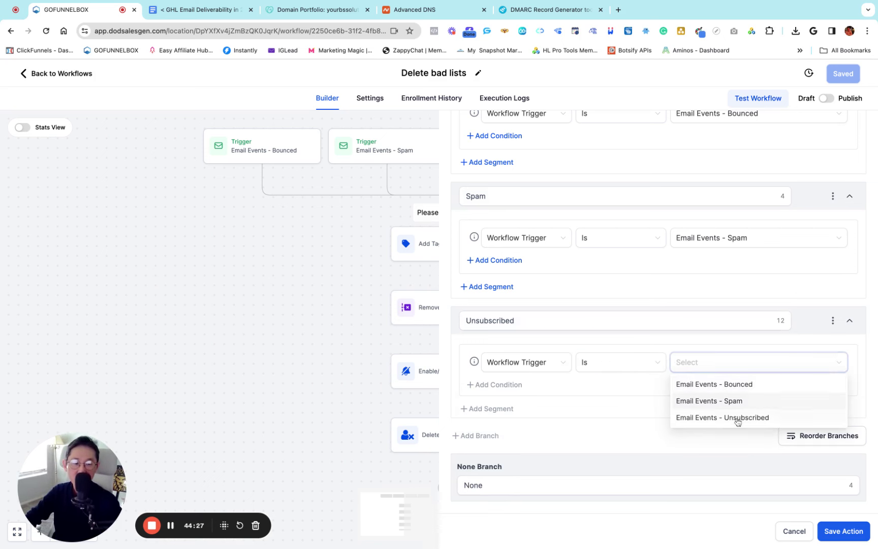
{"action": "left_click", "coordinate": [738, 420]}
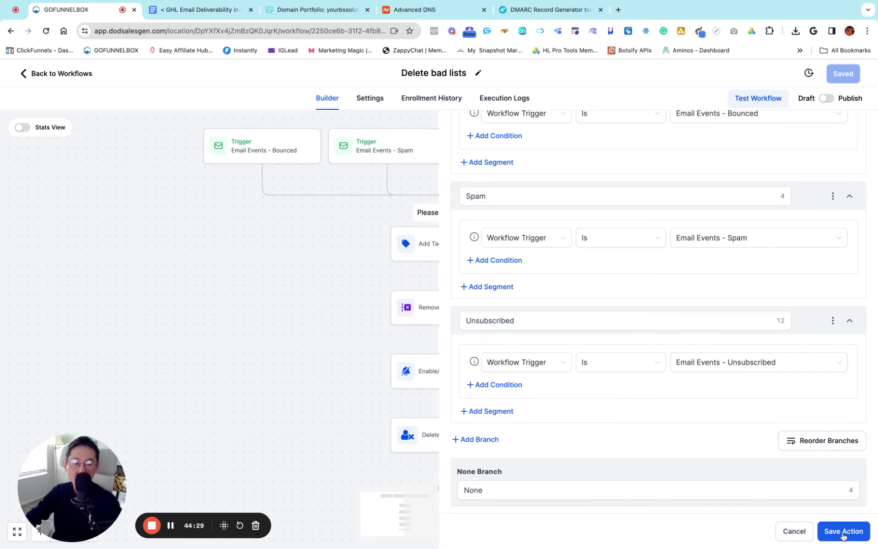
{"action": "left_click", "coordinate": [844, 532]}
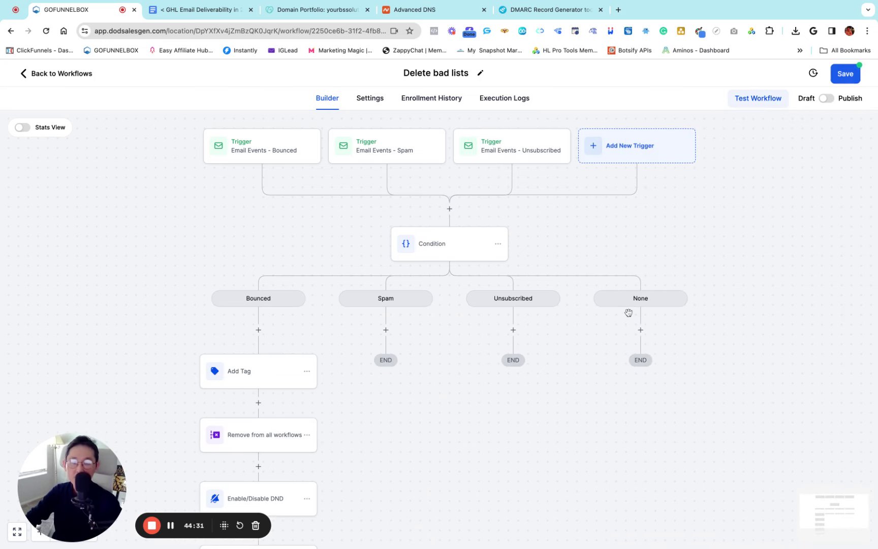
Copy the Bounced branch's Add Tag step into the Spam branch
{"action": "scroll", "coordinate": [629, 313], "scroll_direction": "down", "scroll_amount": 3}
{"action": "scroll", "coordinate": [629, 312], "scroll_direction": "left", "scroll_amount": 1}
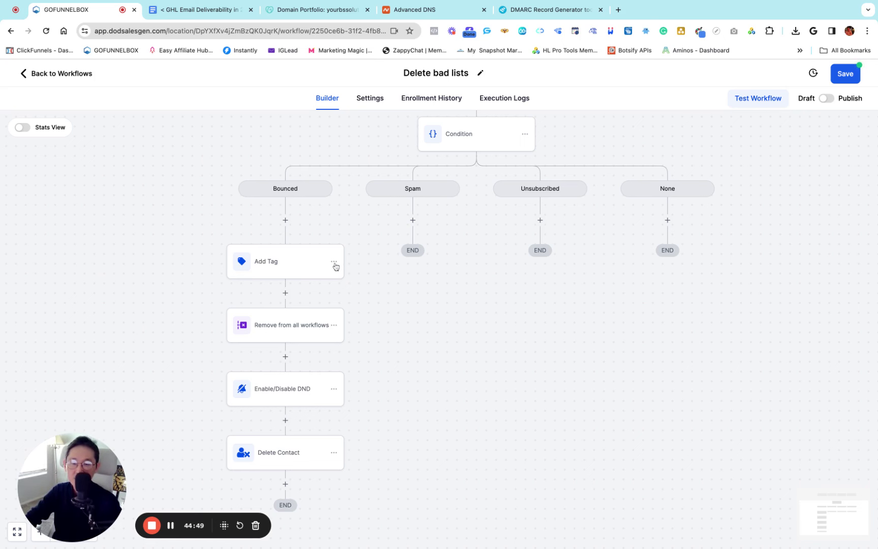
{"action": "left_click", "coordinate": [334, 264]}
{"action": "mouse_move", "coordinate": [369, 304]}
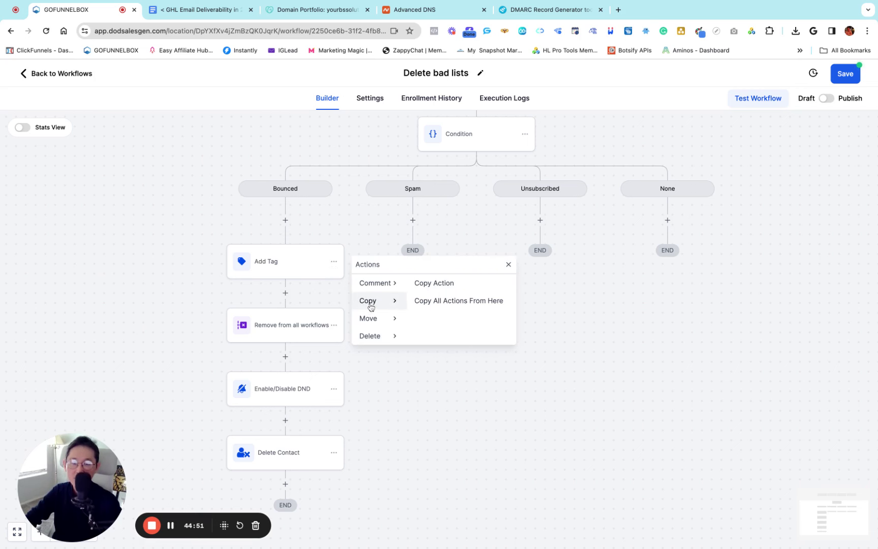
{"action": "left_click", "coordinate": [434, 285]}
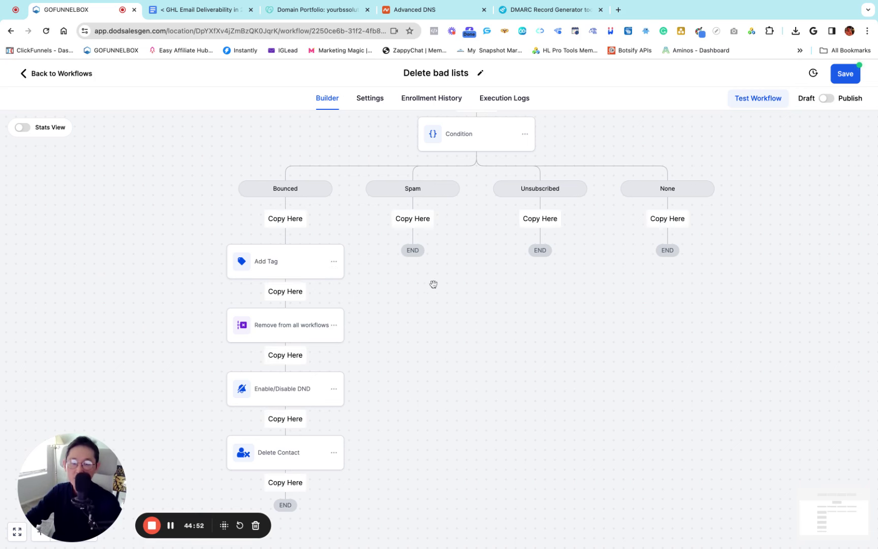
{"action": "left_click", "coordinate": [413, 218]}
Copy the Add Tag step into the Unsubscribed branch as well
{"action": "left_click", "coordinate": [461, 262]}
{"action": "mouse_move", "coordinate": [501, 301]}
{"action": "left_click", "coordinate": [579, 284]}
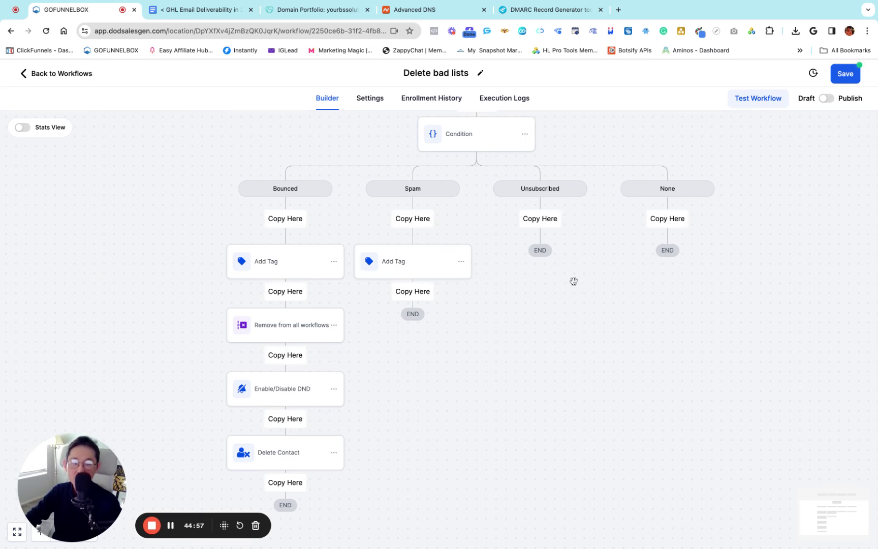
{"action": "left_click", "coordinate": [542, 220]}
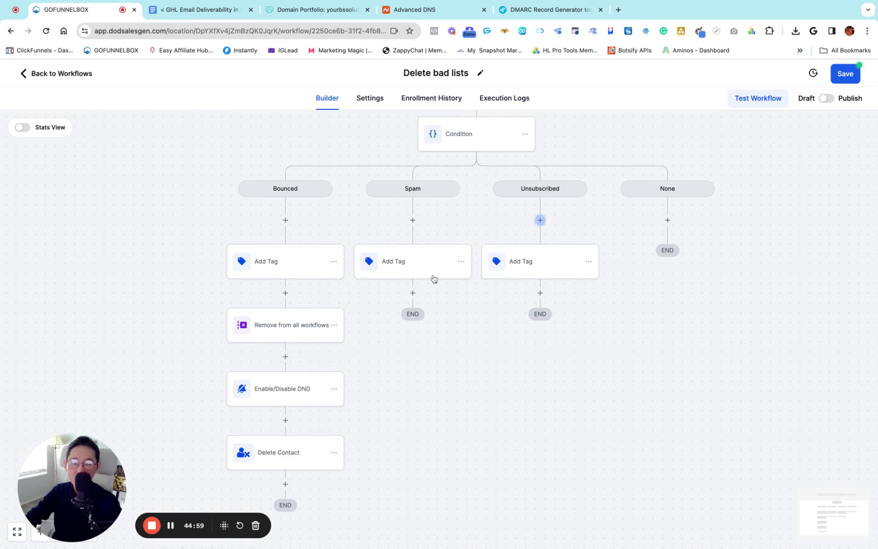
Change the Spam branch's tag from email-bounced to spam-emails and save the step
{"action": "left_click", "coordinate": [387, 263]}
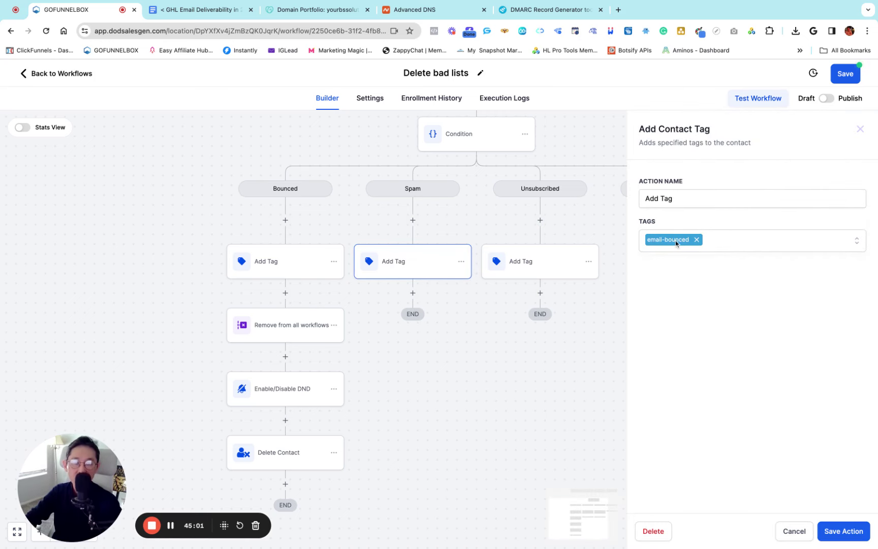
{"action": "scroll", "coordinate": [380, 218], "scroll_direction": "up", "scroll_amount": 1}
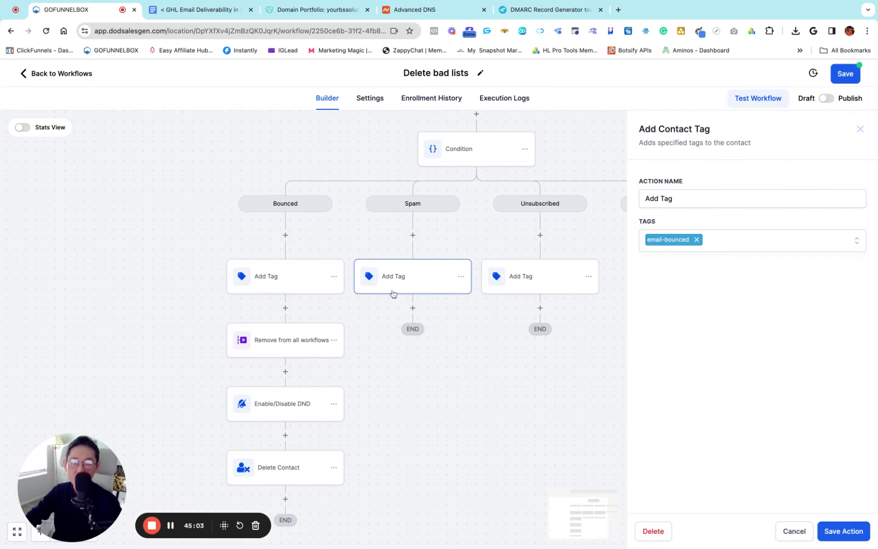
{"action": "left_click", "coordinate": [699, 241]}
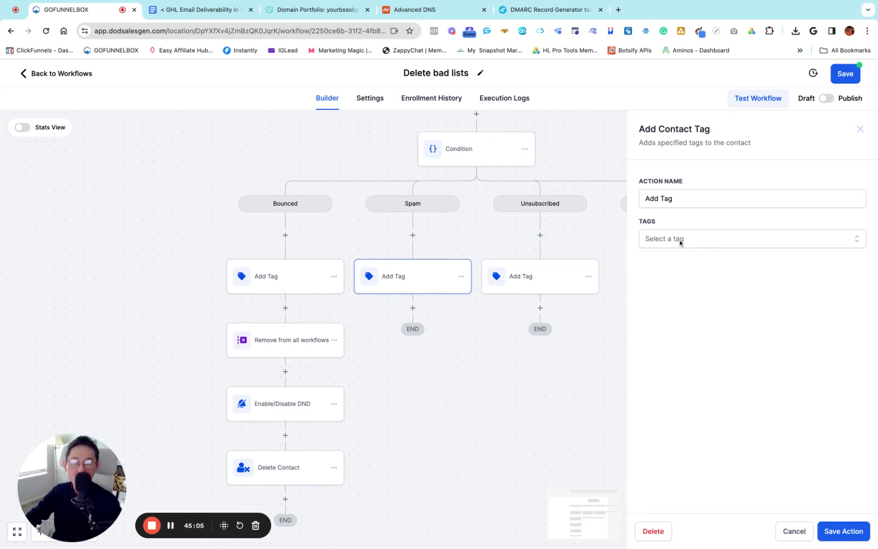
{"action": "left_click", "coordinate": [680, 240]}
{"action": "type", "text": "email"}
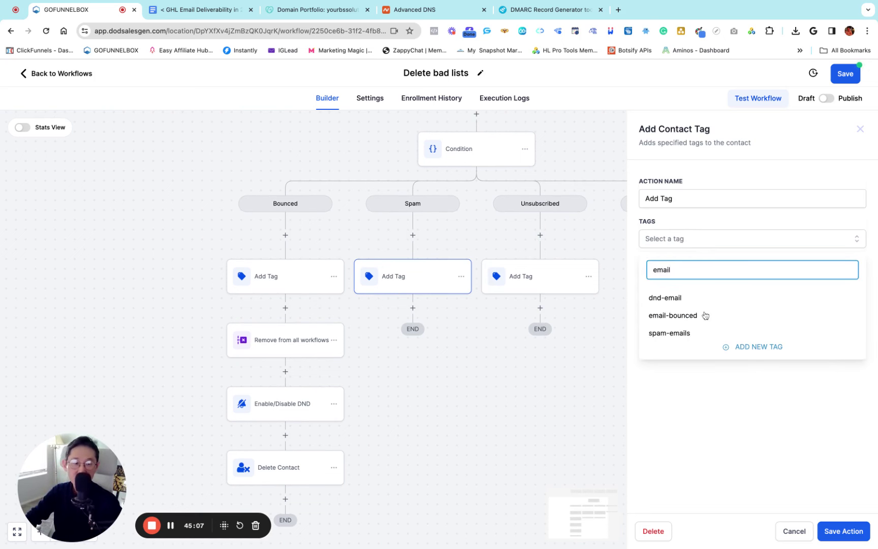
{"action": "left_click", "coordinate": [680, 334]}
{"action": "left_click", "coordinate": [714, 414]}
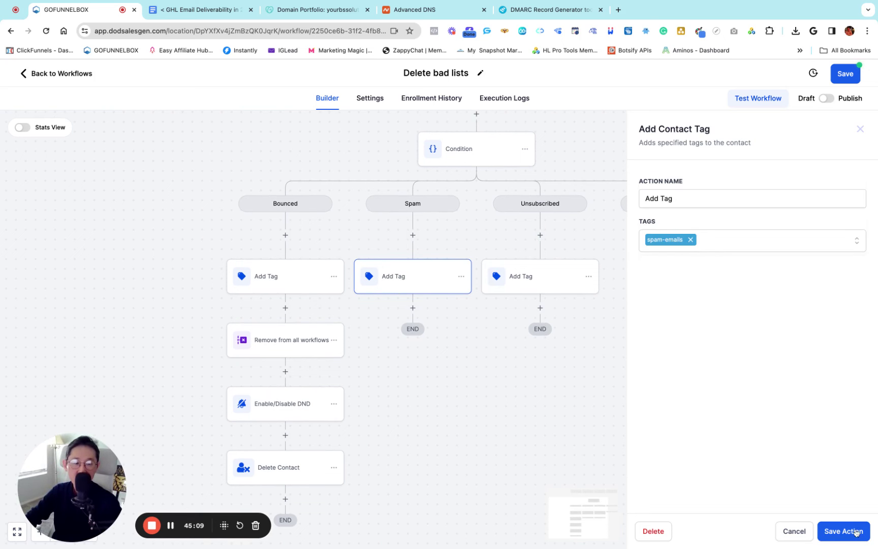
{"action": "left_click", "coordinate": [856, 532]}
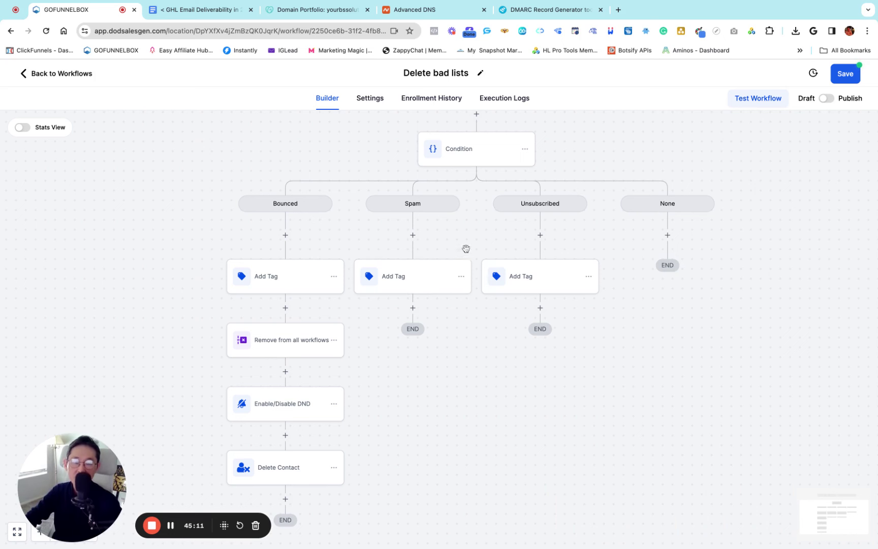
Replace the Unsubscribed branch's email-bounced tag with dnd-email and save the workflow
{"action": "left_click", "coordinate": [514, 278]}
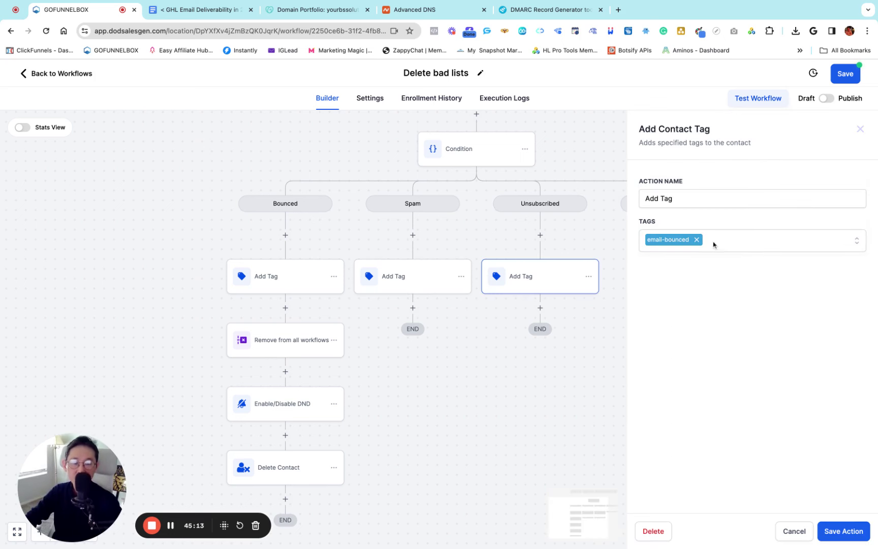
{"action": "left_click", "coordinate": [697, 240]}
{"action": "left_click", "coordinate": [663, 242]}
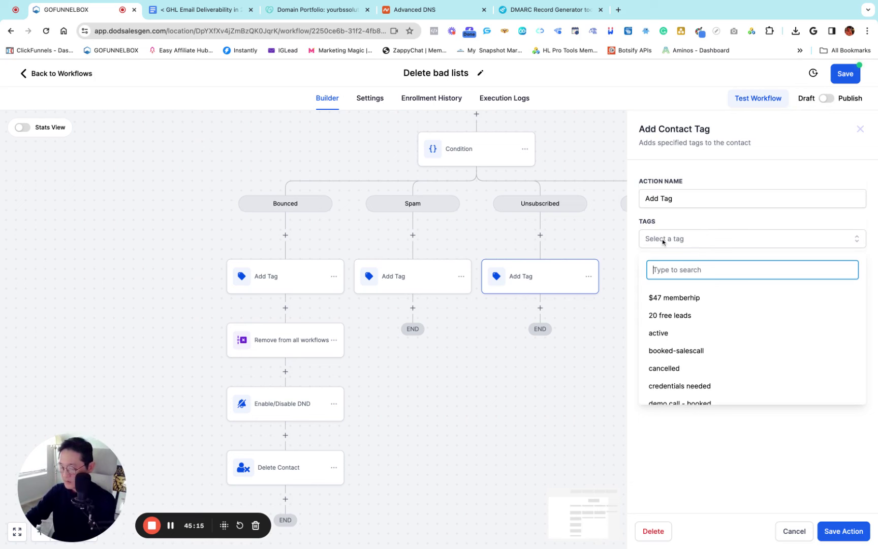
{"action": "type", "text": "emai"}
{"action": "key", "text": "BackSpace"}
{"action": "key", "text": "BackSpace"}
{"action": "key", "text": "BackSpace"}
{"action": "key", "text": "BackSpace"}
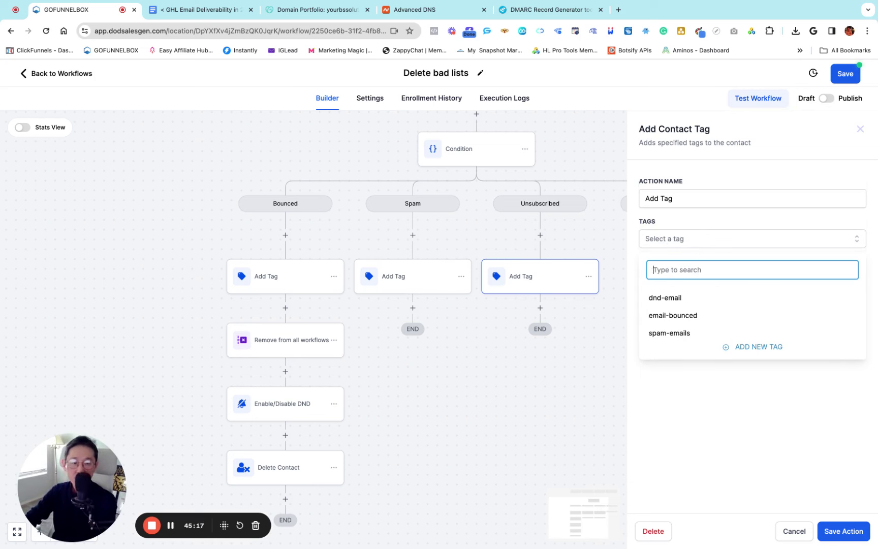
{"action": "type", "text": "un"}
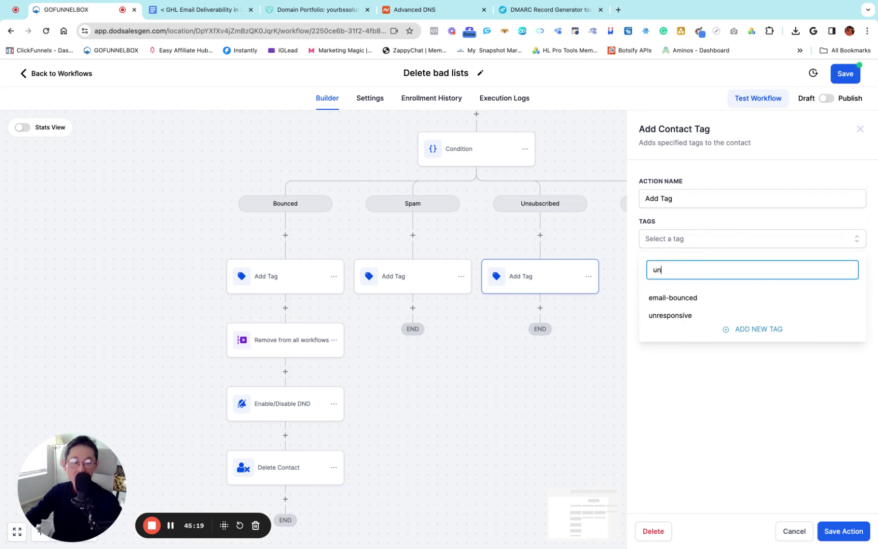
{"action": "key", "text": "BackSpace"}
{"action": "key", "text": "BackSpace"}
{"action": "type", "text": "dnd"}
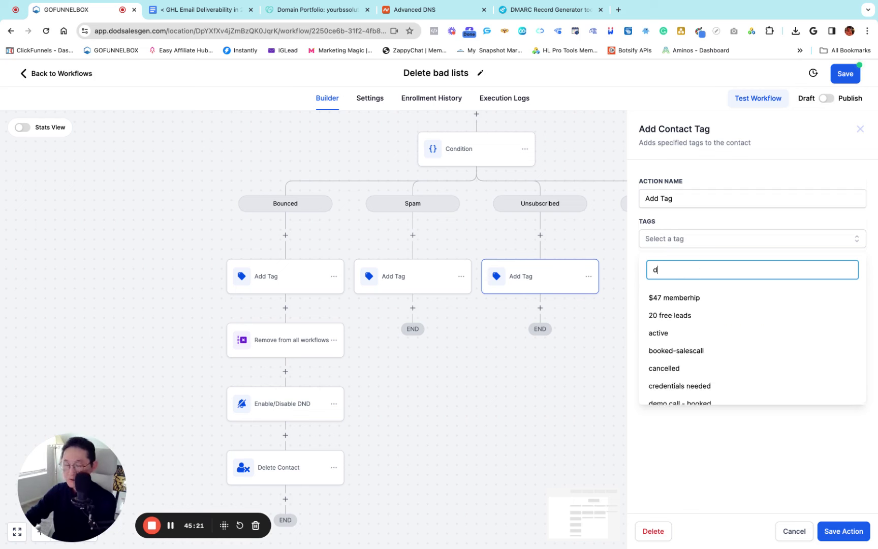
{"action": "left_click", "coordinate": [665, 298]}
{"action": "left_click", "coordinate": [762, 435]}
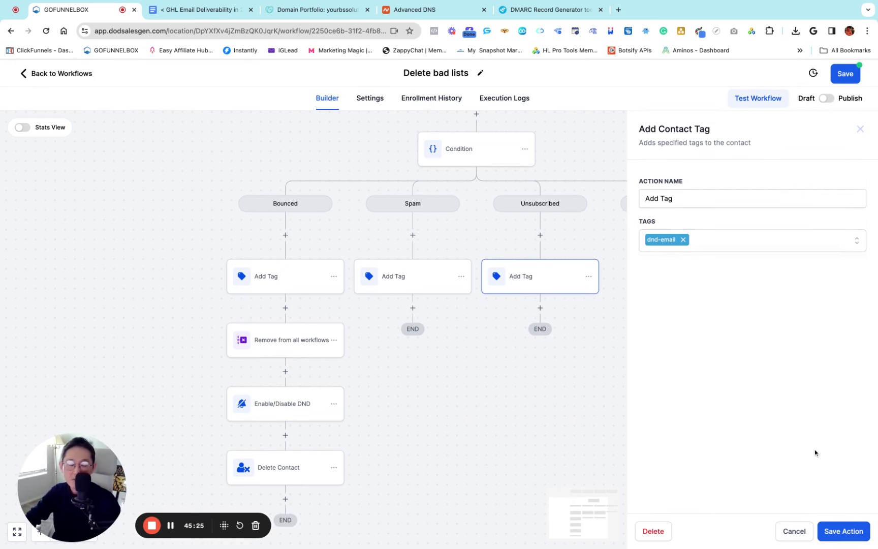
{"action": "left_click", "coordinate": [845, 531]}
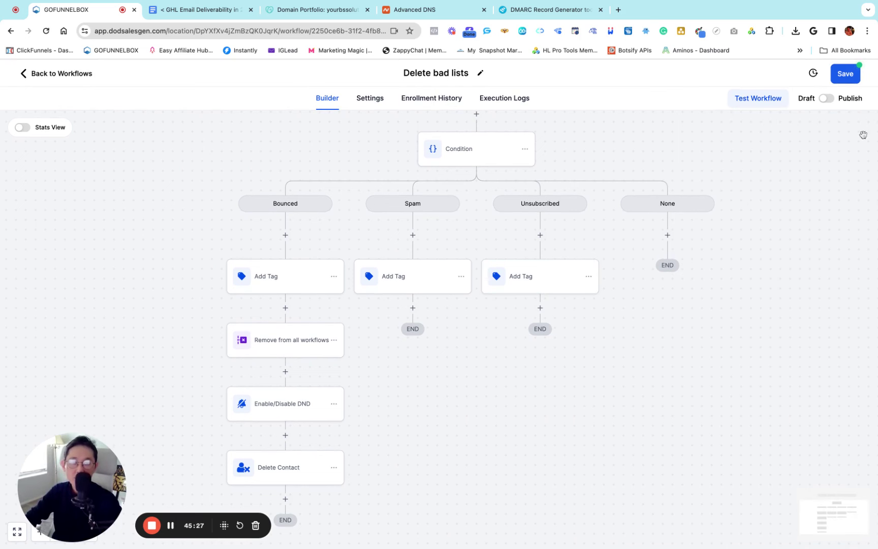
{"action": "left_click", "coordinate": [853, 78]}
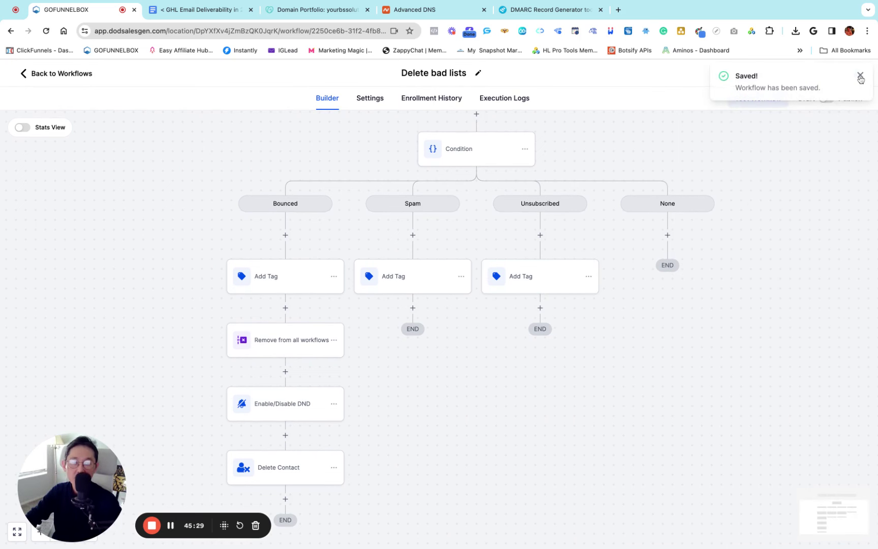
Copy the Bounced branch's Remove from all workflows step into the Spam and Unsubscribed branches
{"action": "scroll", "coordinate": [457, 291], "scroll_direction": "down", "scroll_amount": 3}
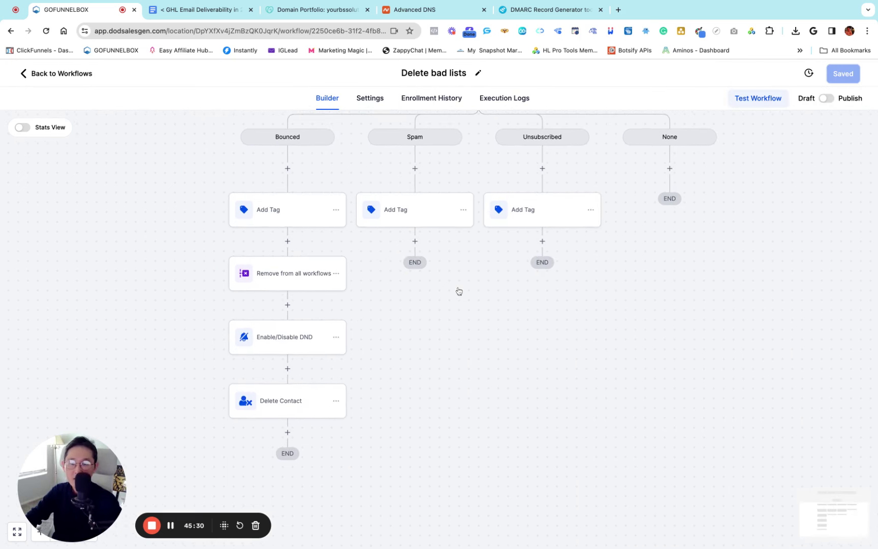
{"action": "left_click", "coordinate": [337, 274]}
{"action": "mouse_move", "coordinate": [376, 310]}
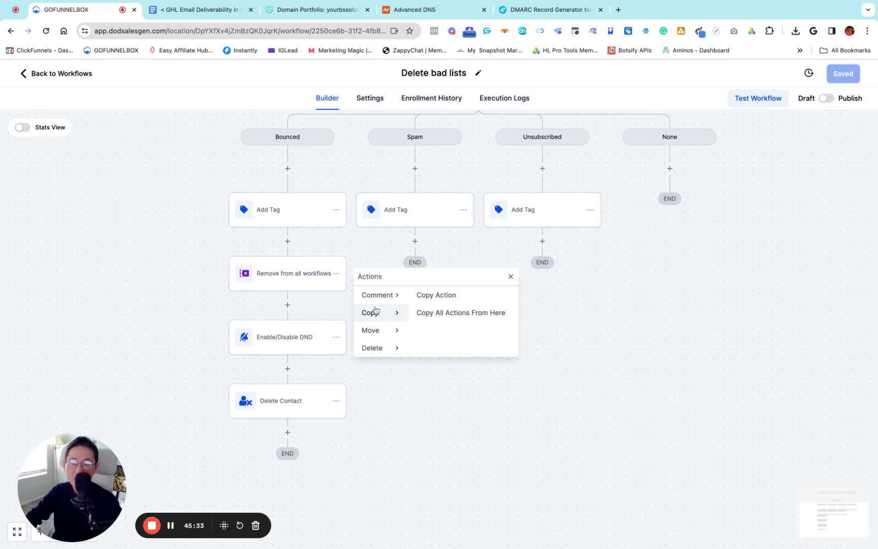
{"action": "left_click", "coordinate": [435, 296]}
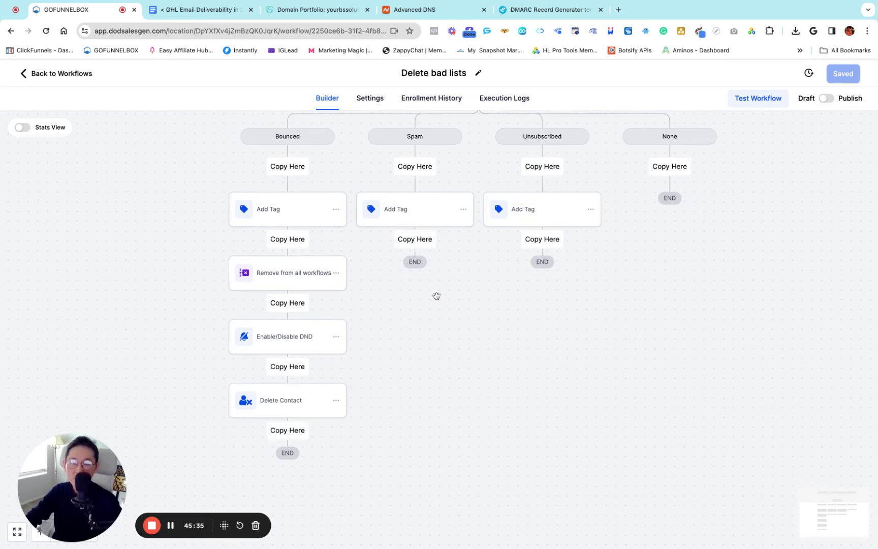
{"action": "left_click", "coordinate": [415, 245]}
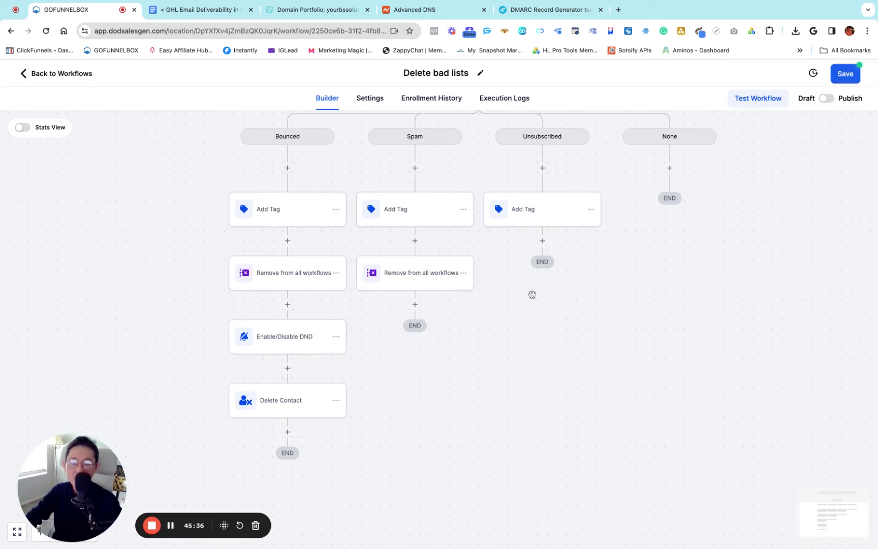
{"action": "left_click", "coordinate": [463, 274]}
{"action": "mouse_move", "coordinate": [500, 313]}
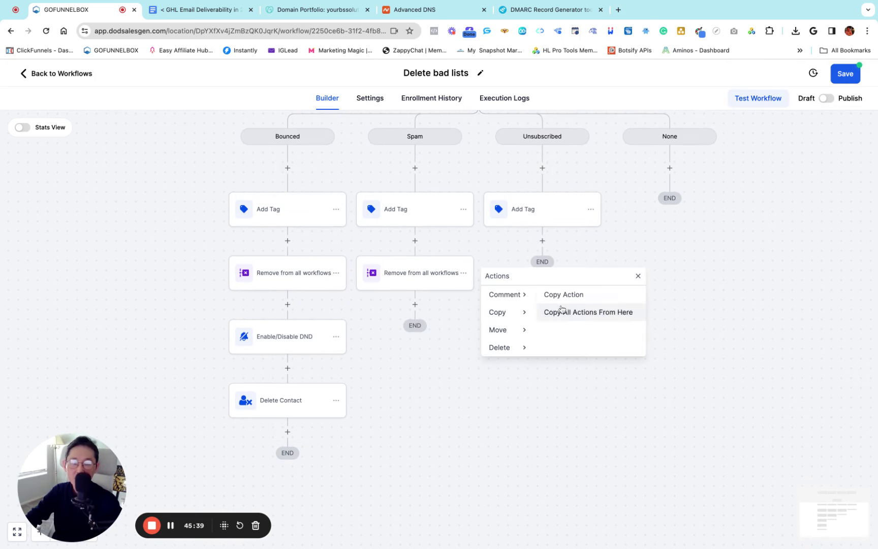
{"action": "left_click", "coordinate": [556, 295]}
{"action": "left_click", "coordinate": [542, 242]}
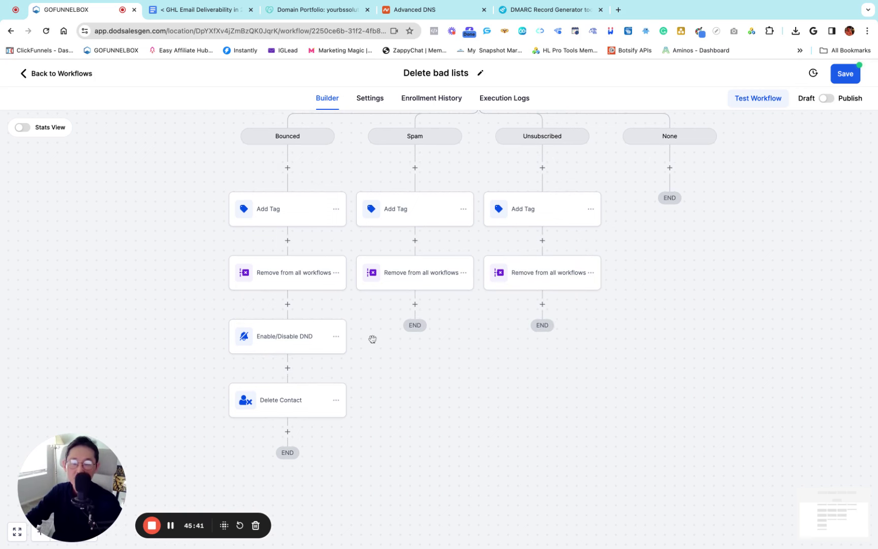
Copy the Enable/Disable DND step into the Spam and Unsubscribed branches
{"action": "scroll", "coordinate": [353, 313], "scroll_direction": "down", "scroll_amount": 2}
{"action": "left_click", "coordinate": [340, 303]}
{"action": "mouse_move", "coordinate": [389, 345]}
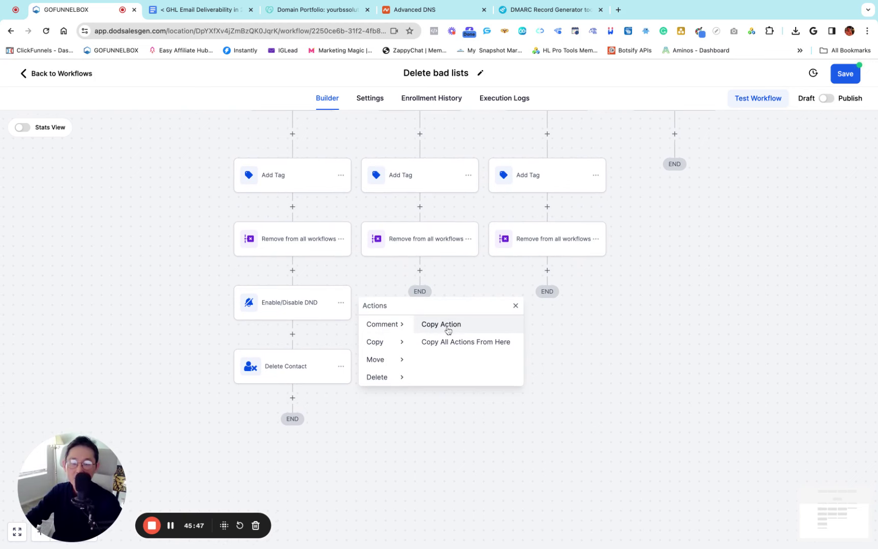
{"action": "left_click", "coordinate": [448, 327]}
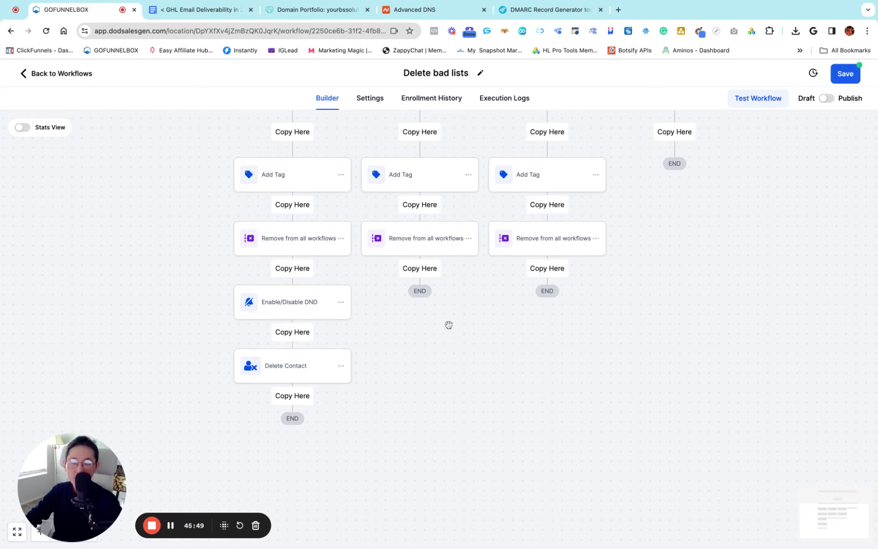
{"action": "left_click", "coordinate": [424, 273]}
{"action": "left_click", "coordinate": [469, 303]}
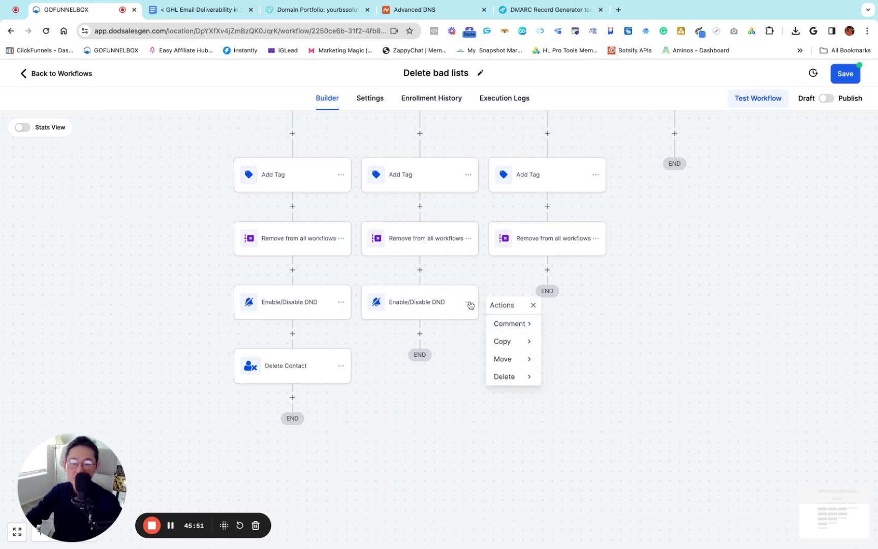
{"action": "mouse_move", "coordinate": [502, 342]}
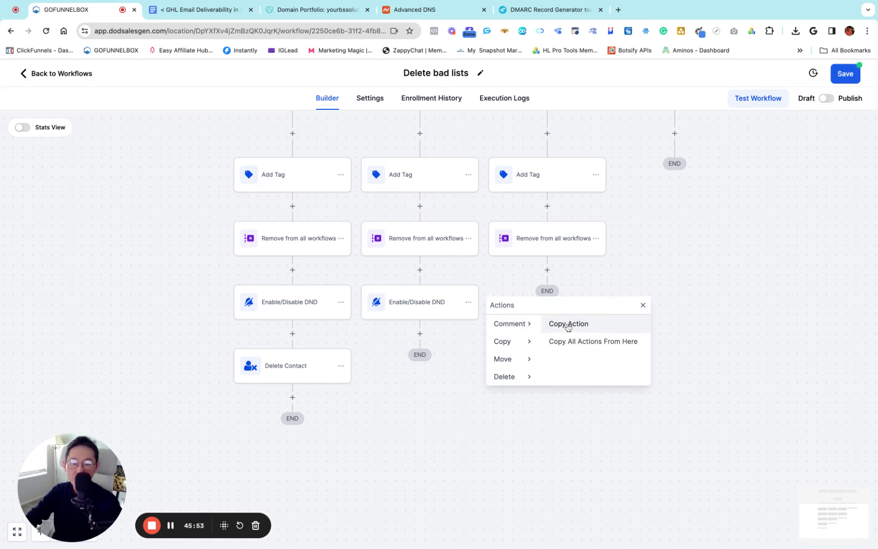
{"action": "left_click", "coordinate": [569, 324]}
{"action": "left_click", "coordinate": [548, 269]}
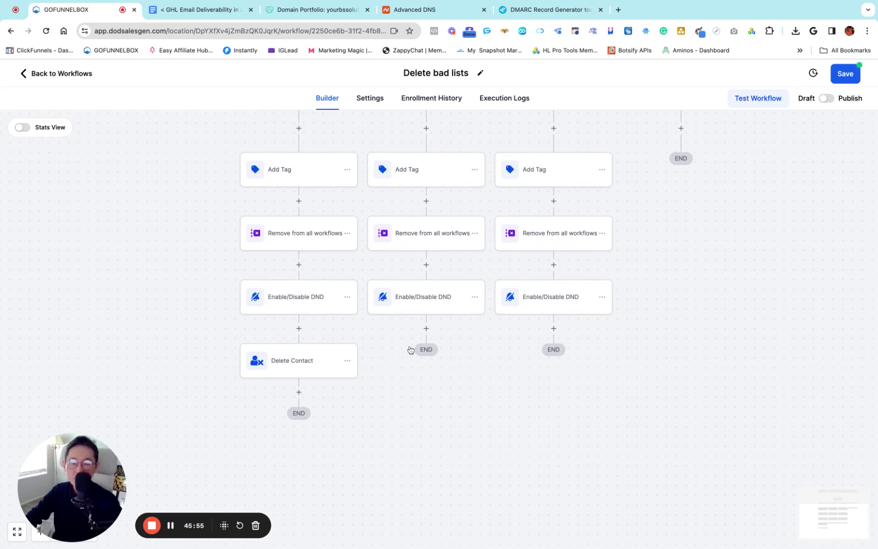
Copy the Delete Contact step into the Spam and Unsubscribed branches
{"action": "scroll", "coordinate": [411, 350], "scroll_direction": "down", "scroll_amount": 2}
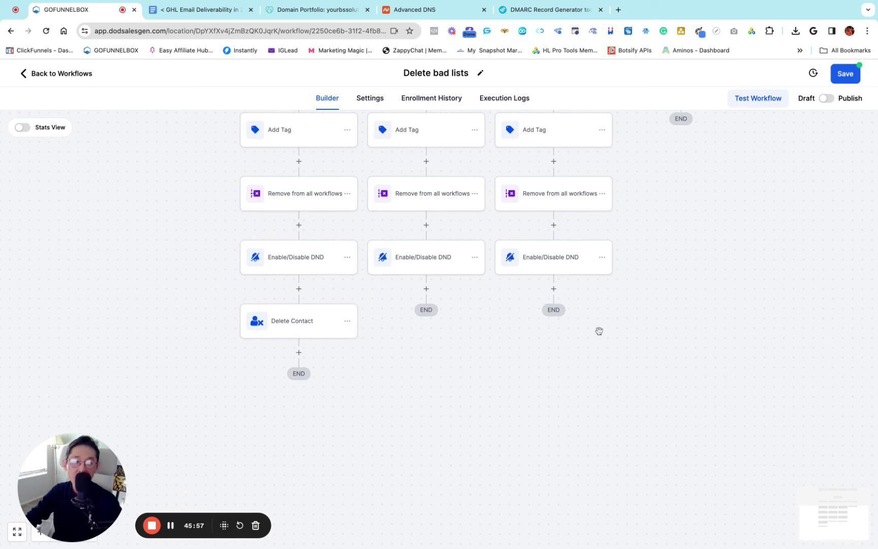
{"action": "left_click", "coordinate": [348, 321]}
{"action": "mouse_move", "coordinate": [401, 361]}
{"action": "left_click", "coordinate": [466, 345]}
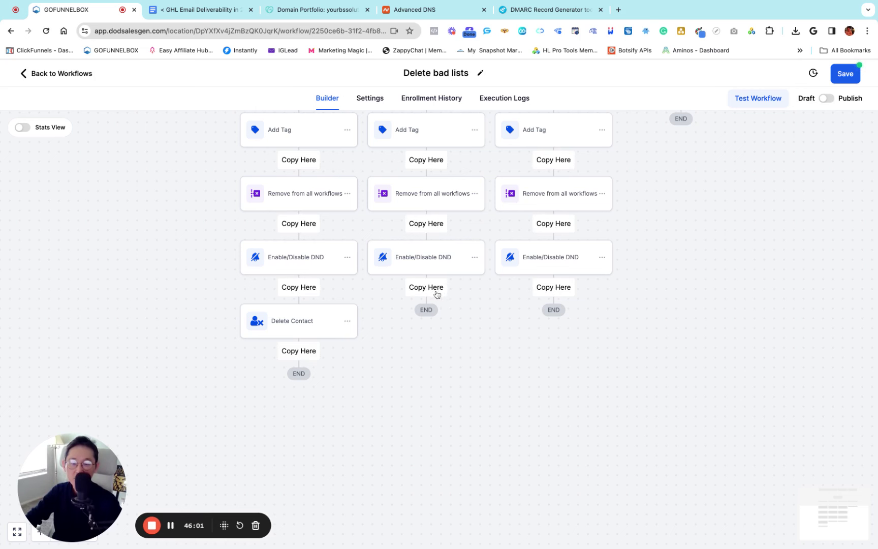
{"action": "left_click", "coordinate": [436, 288]}
{"action": "left_click", "coordinate": [475, 322]}
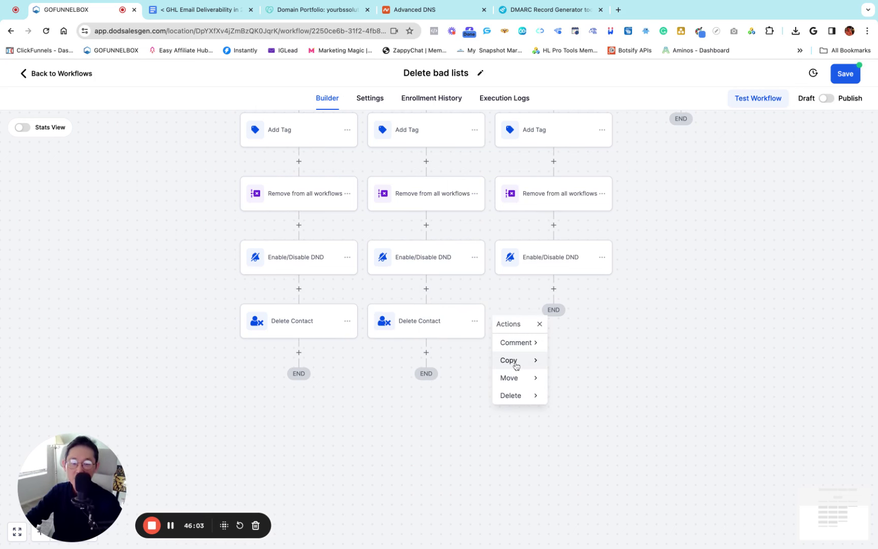
{"action": "mouse_move", "coordinate": [516, 366]}
{"action": "left_click", "coordinate": [577, 345]}
{"action": "left_click", "coordinate": [553, 288]}
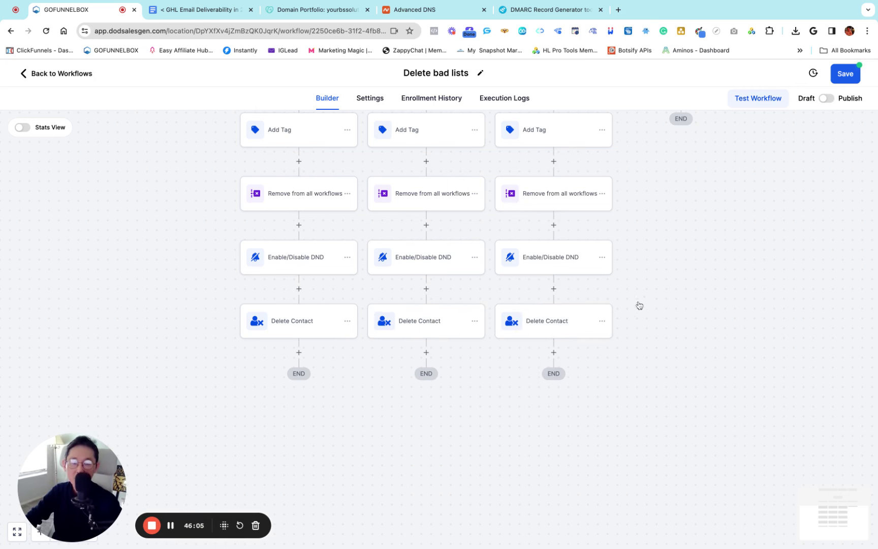
{"action": "scroll", "coordinate": [676, 274], "scroll_direction": "up", "scroll_amount": 5}
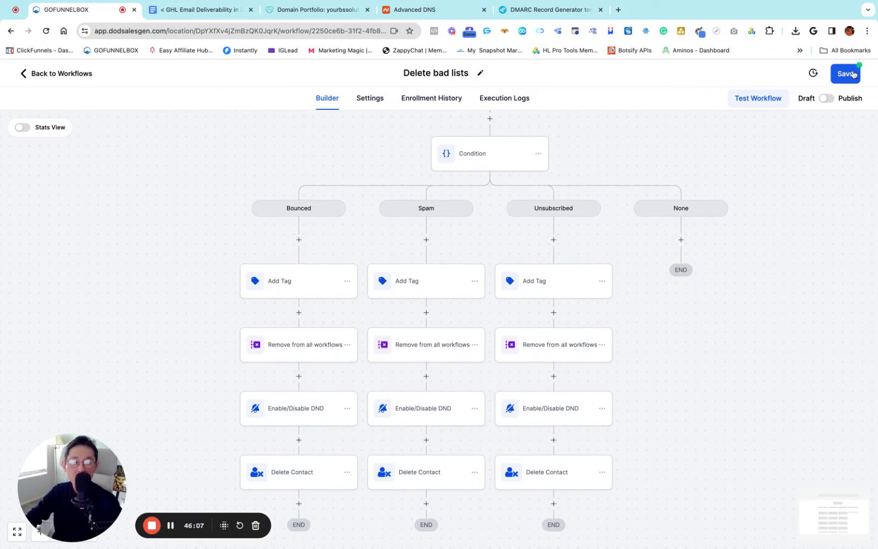
Save the Delete bad lists workflow and look over the updated branches on the canvas
{"action": "left_click", "coordinate": [854, 74]}
{"action": "scroll", "coordinate": [475, 292], "scroll_direction": "down", "scroll_amount": 3}
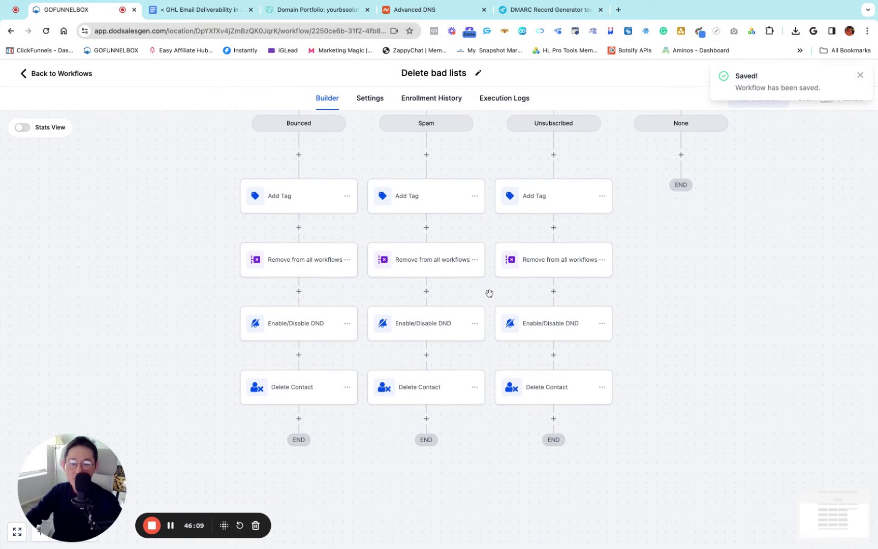
{"action": "scroll", "coordinate": [512, 252], "scroll_direction": "up", "scroll_amount": 2}
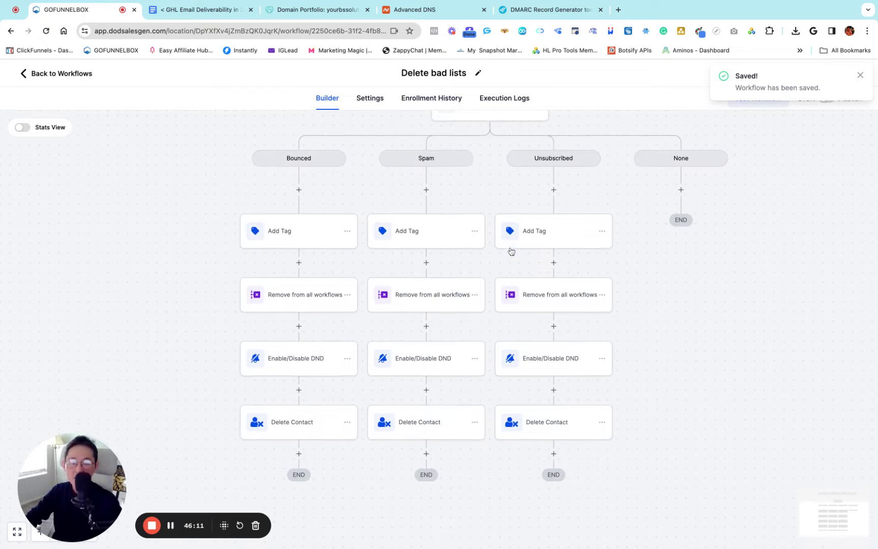
{"action": "scroll", "coordinate": [511, 251], "scroll_direction": "up", "scroll_amount": 2}
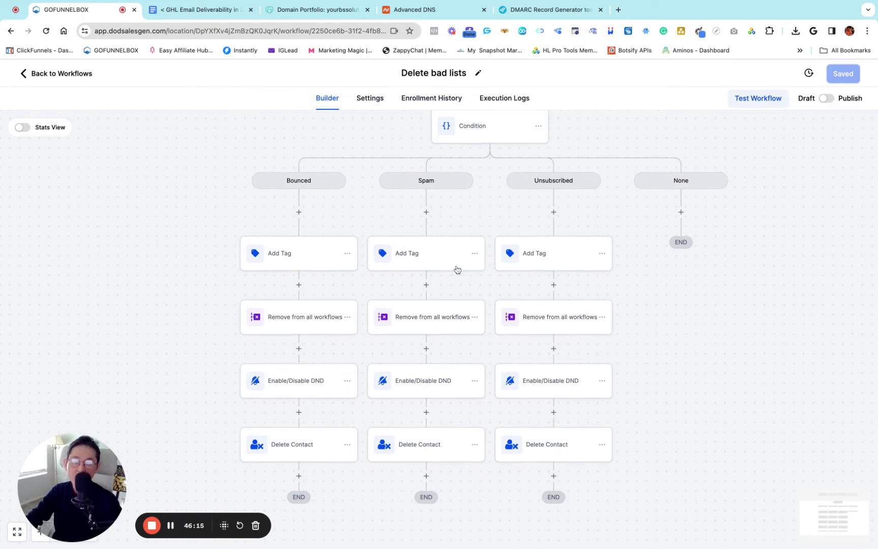
{"action": "scroll", "coordinate": [455, 271], "scroll_direction": "up", "scroll_amount": 6}
{"action": "scroll", "coordinate": [455, 270], "scroll_direction": "up", "scroll_amount": 3}
{"action": "scroll", "coordinate": [455, 270], "scroll_direction": "right", "scroll_amount": 6}
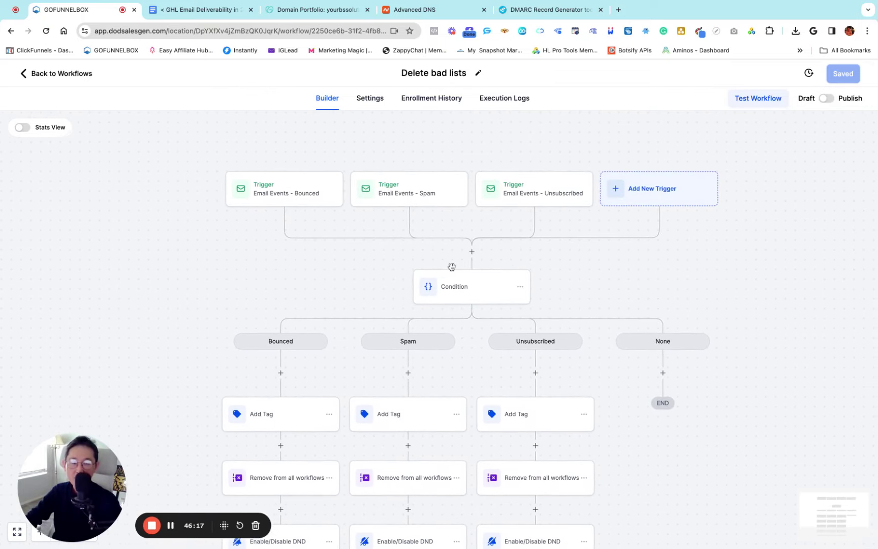
{"action": "scroll", "coordinate": [454, 267], "scroll_direction": "left", "scroll_amount": 3}
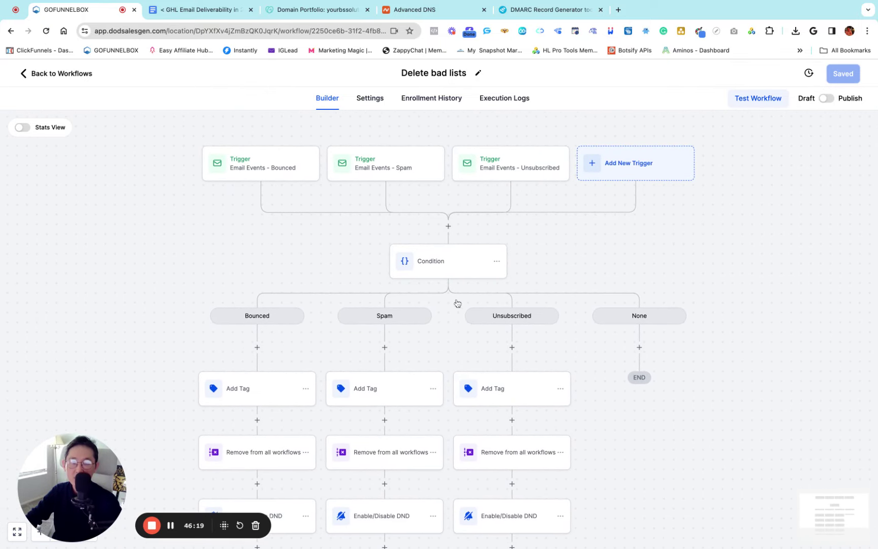
{"action": "scroll", "coordinate": [478, 321], "scroll_direction": "down", "scroll_amount": 1}
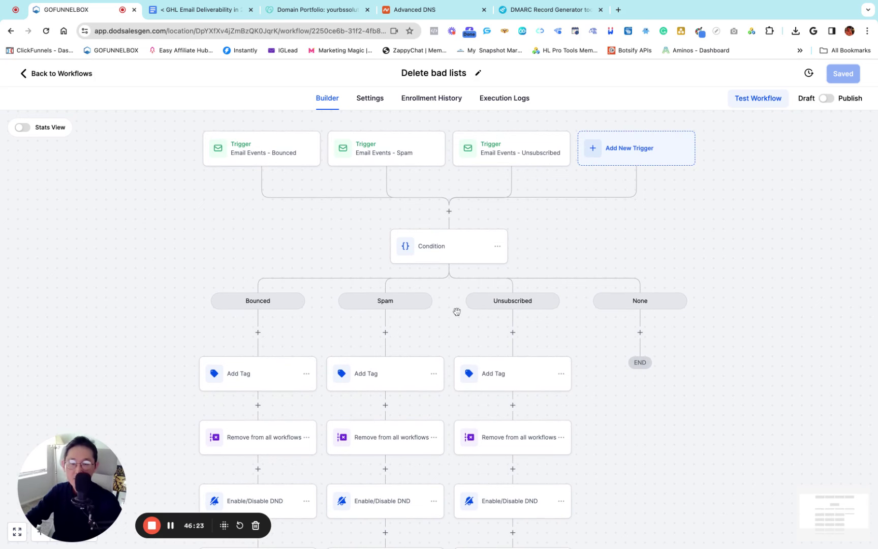
{"action": "scroll", "coordinate": [463, 310], "scroll_direction": "down", "scroll_amount": 3}
Switch the workflow from Draft to Publish and dismiss the Saved notice
{"action": "left_click", "coordinate": [833, 100]}
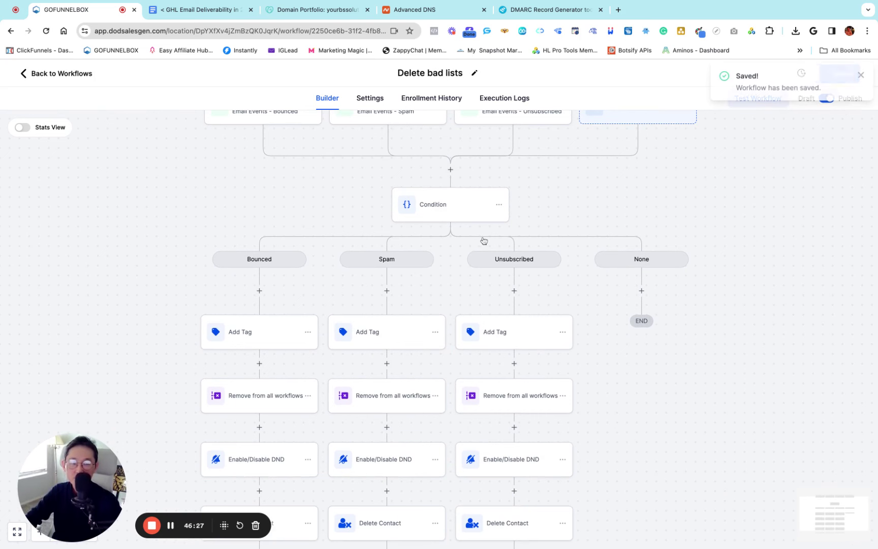
{"action": "left_click", "coordinate": [862, 77]}
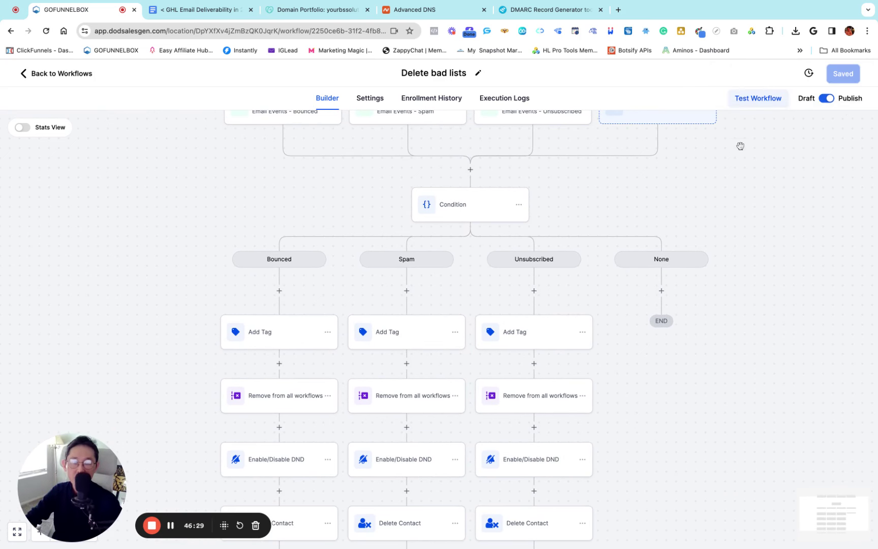
{"action": "scroll", "coordinate": [484, 213], "scroll_direction": "up", "scroll_amount": 2}
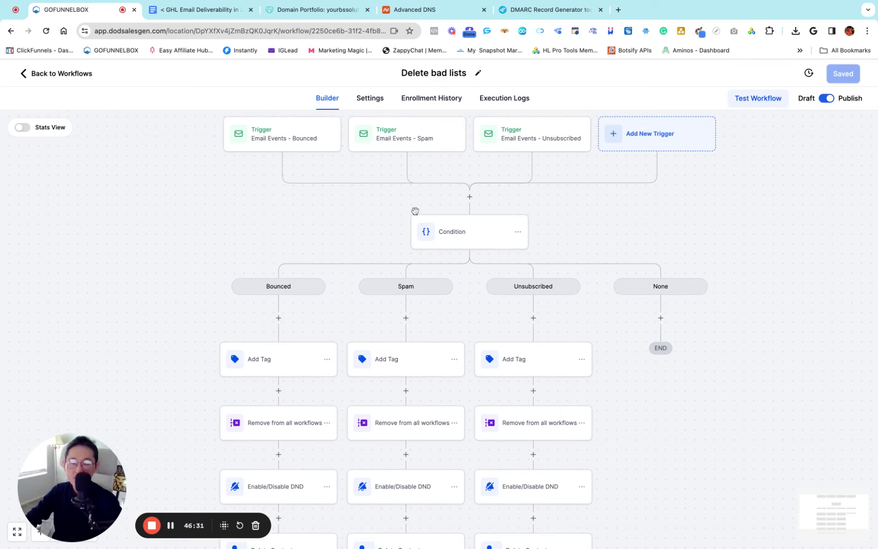
{"action": "left_click", "coordinate": [196, 10]}
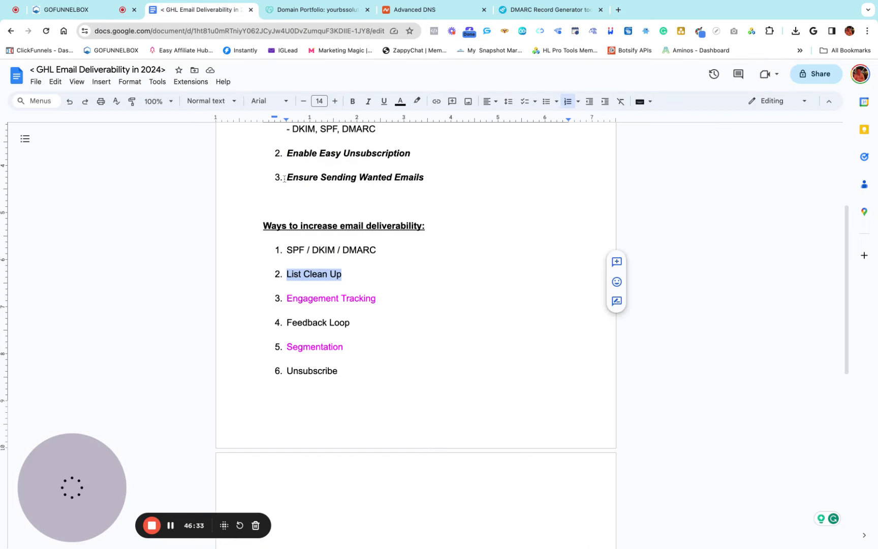
{"action": "left_click", "coordinate": [340, 286]}
{"action": "key", "text": "shift+Left"}
{"action": "key", "text": "shift+Left"}
{"action": "key", "text": "shift+Left"}
{"action": "key", "text": "shift+Left"}
{"action": "key", "text": "shift+Left"}
{"action": "key", "text": "shift+Left"}
{"action": "key", "text": "shift+Left"}
{"action": "key", "text": "shift+Left"}
{"action": "key", "text": "shift+Left"}
{"action": "key", "text": "shift+Left"}
{"action": "key", "text": "shift+Left"}
{"action": "key", "text": "shift+Left"}
{"action": "key", "text": "shift+Left"}
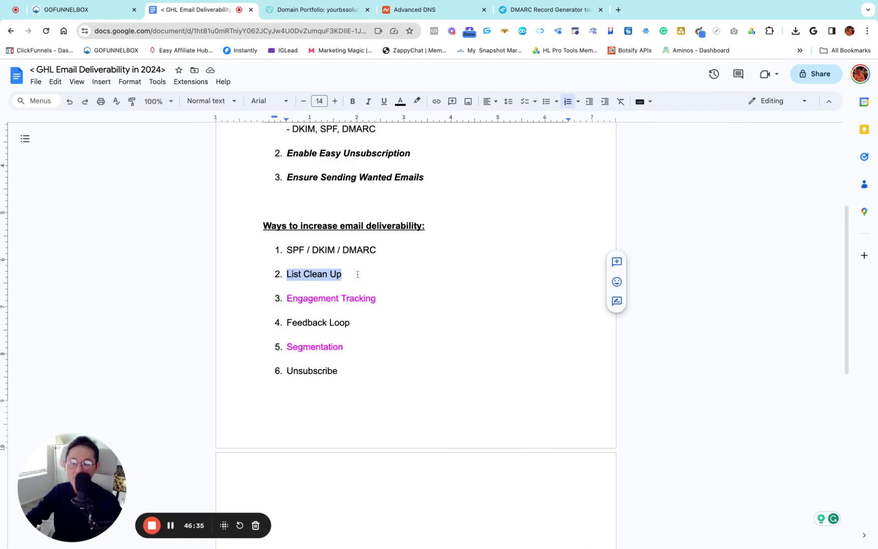
{"action": "left_click", "coordinate": [366, 274]}
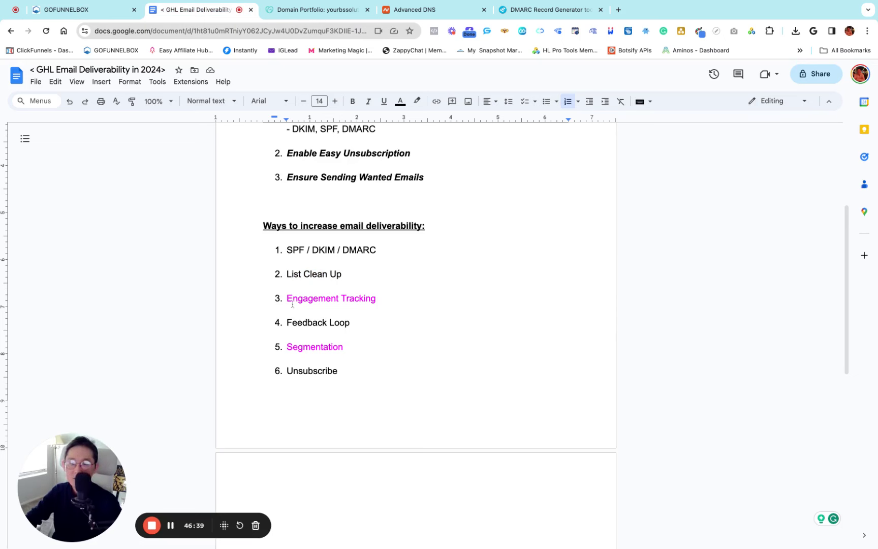
{"action": "left_click", "coordinate": [383, 299]}
{"action": "key", "text": "shift+Left"}
{"action": "key", "text": "shift+Left"}
{"action": "key", "text": "shift+Left"}
{"action": "key", "text": "shift+Left"}
{"action": "key", "text": "shift+Left"}
{"action": "key", "text": "shift+Left"}
{"action": "key", "text": "shift+Left"}
{"action": "key", "text": "shift+Left"}
{"action": "key", "text": "shift+Left"}
{"action": "key", "text": "shift+Left"}
{"action": "key", "text": "shift+Left"}
{"action": "key", "text": "shift+Left"}
{"action": "key", "text": "shift+Left"}
{"action": "key", "text": "shift+Left"}
{"action": "key", "text": "shift+Left"}
{"action": "key", "text": "shift+Left"}
{"action": "key", "text": "shift+Left"}
{"action": "key", "text": "shift+Left"}
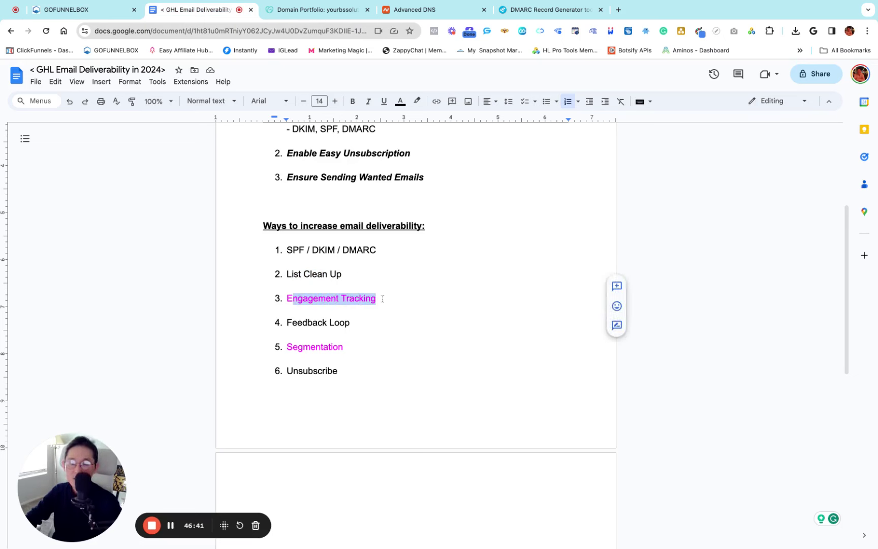
{"action": "left_click", "coordinate": [389, 301]}
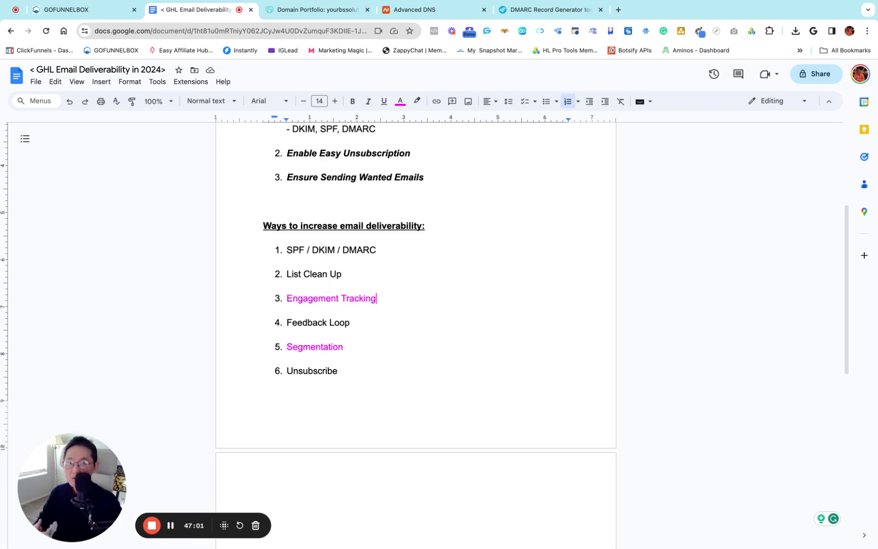
{"action": "left_click", "coordinate": [75, 10]}
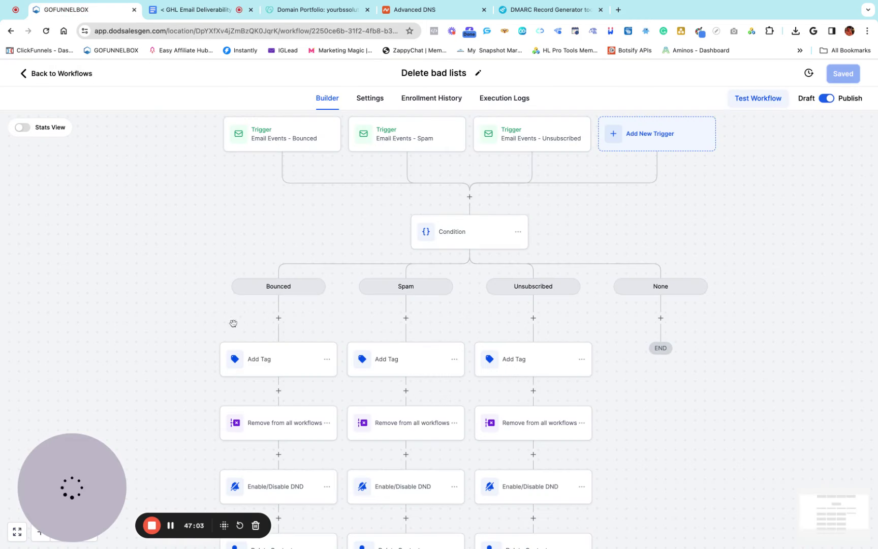
Return to the workflow list, then highlight the SPF / DKIM / DMARC item in the deliverability notes
{"action": "left_click", "coordinate": [87, 75]}
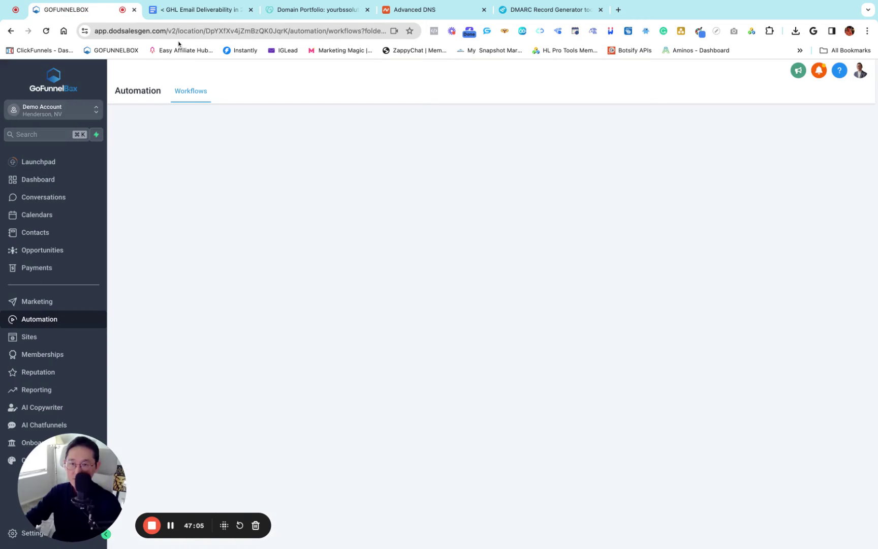
{"action": "left_click", "coordinate": [194, 10]}
{"action": "left_click", "coordinate": [286, 250], "text": "shift"}
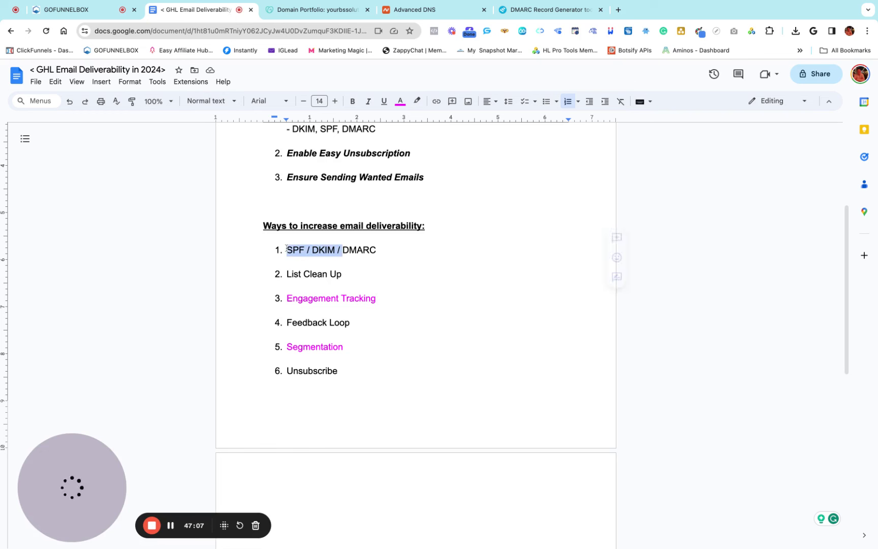
{"action": "triple_click", "coordinate": [286, 249]}
{"action": "left_click", "coordinate": [288, 274]}
Highlight the List Clean Up and Engagement Tracking items, then return to the GoFunnelBox workflow list
{"action": "left_click_drag", "start_coordinate": [287, 274], "coordinate": [368, 288]}
{"action": "left_click", "coordinate": [371, 286]}
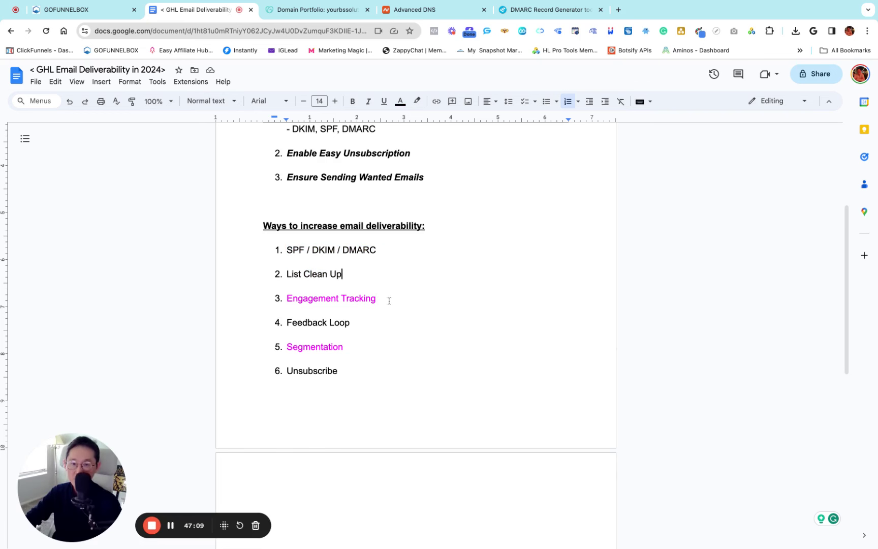
{"action": "triple_click", "coordinate": [390, 301]}
{"action": "left_click", "coordinate": [399, 281]}
{"action": "left_click", "coordinate": [57, 14]}
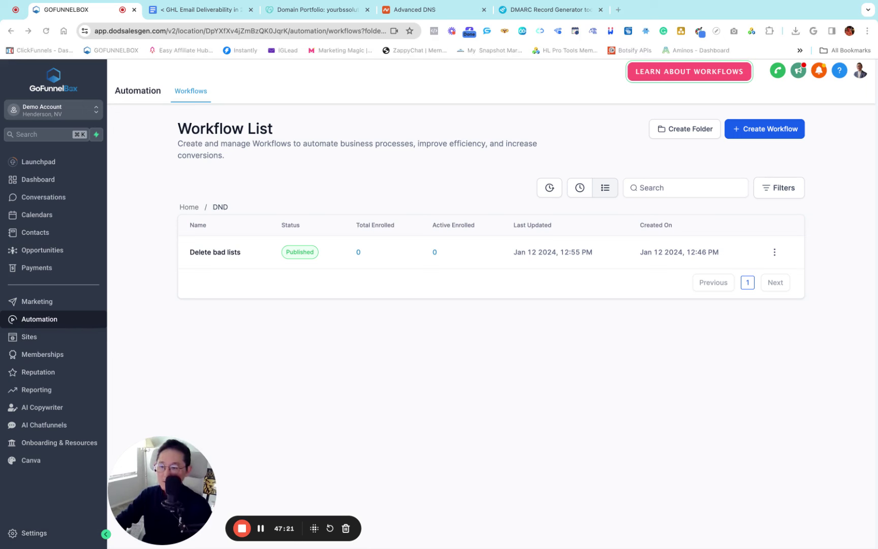
{"action": "left_click", "coordinate": [35, 532]}
Go to account Settings > Manage Scoring to view the draft Engagement Score profile and its four rules
{"action": "left_click", "coordinate": [28, 535]}
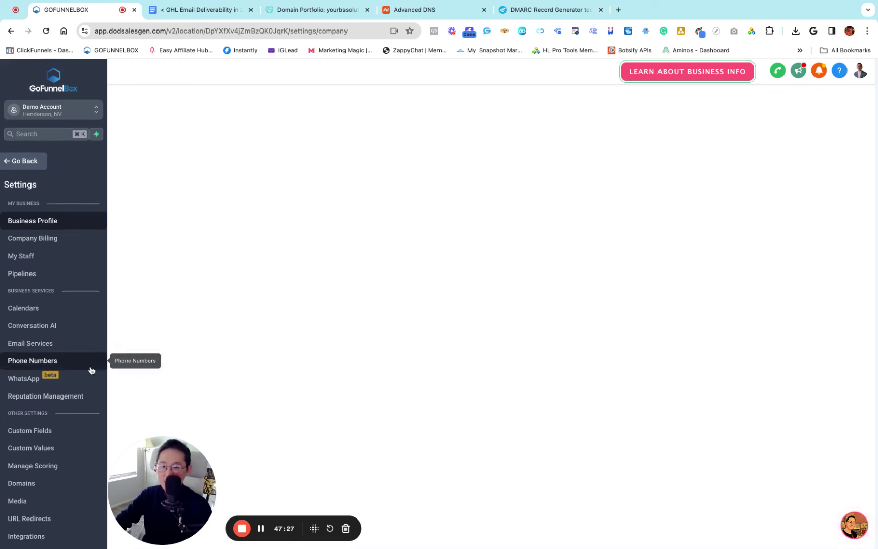
{"action": "scroll", "coordinate": [84, 365], "scroll_direction": "down", "scroll_amount": 4}
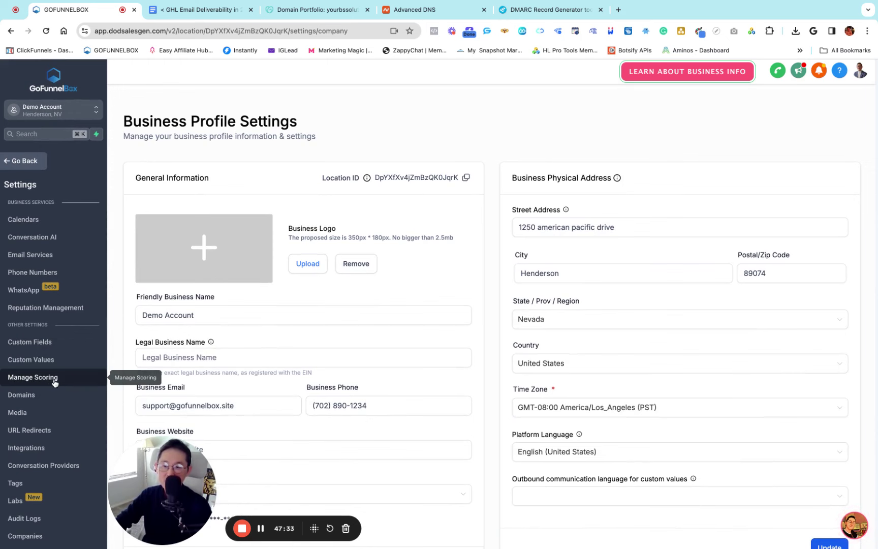
{"action": "left_click", "coordinate": [34, 380]}
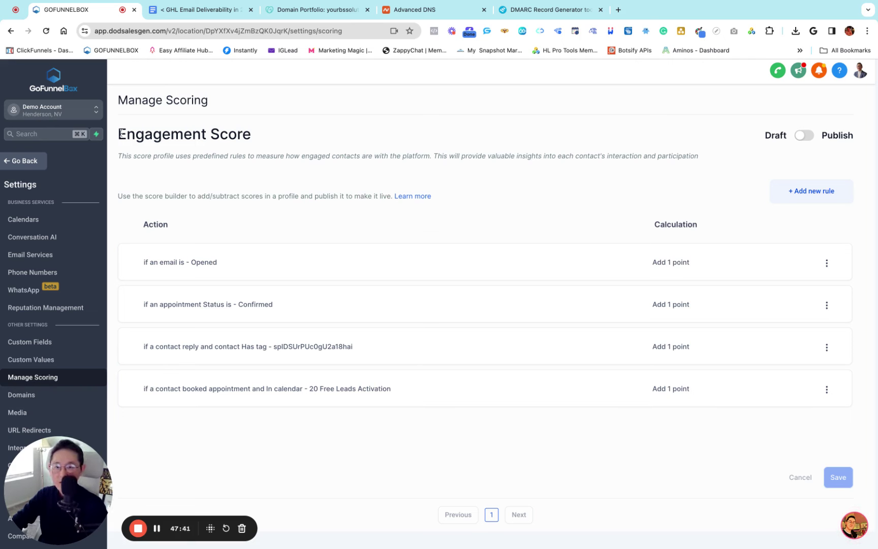
{"action": "left_click_drag", "start_coordinate": [121, 135], "coordinate": [252, 134]}
{"action": "left_click", "coordinate": [301, 127]}
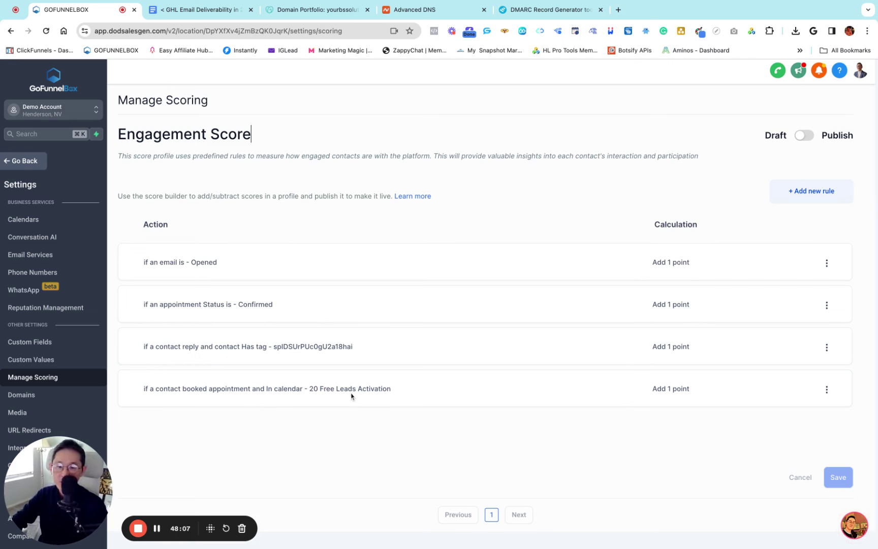
Add and save a new rule: Email Events > Event > Clicked, worth 1 point
{"action": "left_click", "coordinate": [806, 197]}
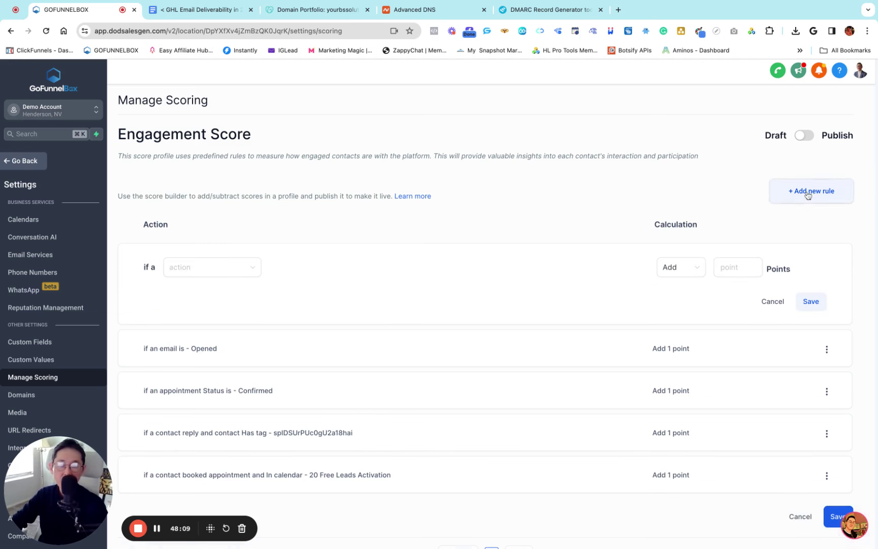
{"action": "left_click", "coordinate": [188, 273]}
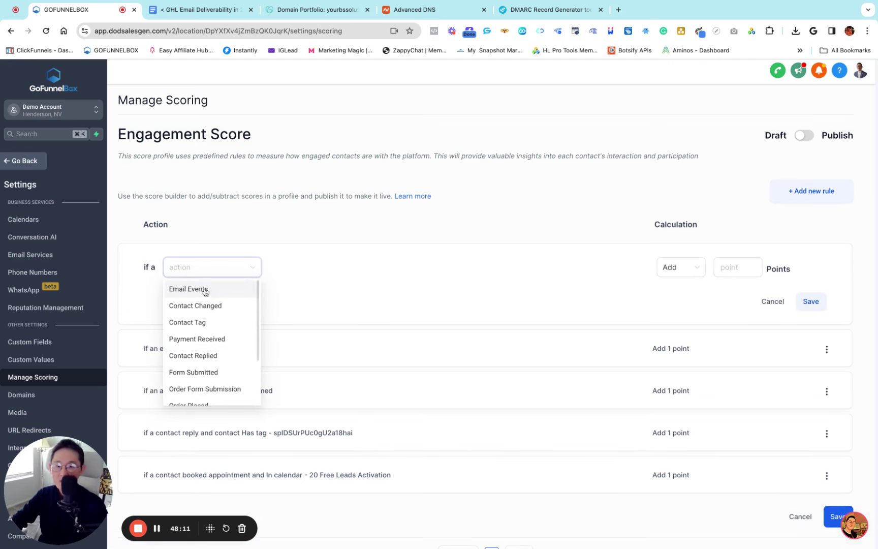
{"action": "left_click", "coordinate": [234, 286]}
{"action": "left_click", "coordinate": [303, 269]}
{"action": "left_click", "coordinate": [287, 295]}
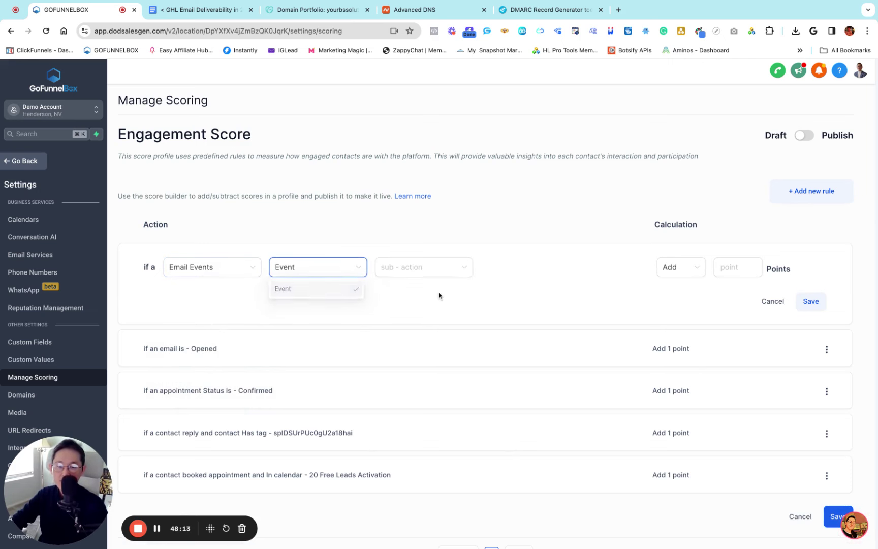
{"action": "left_click", "coordinate": [408, 270]}
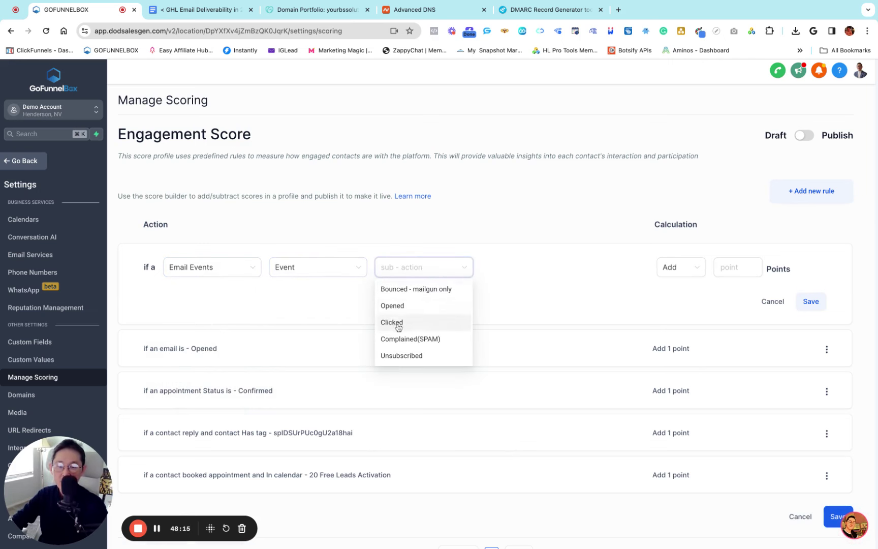
{"action": "left_click", "coordinate": [397, 324]}
{"action": "left_click", "coordinate": [630, 286]}
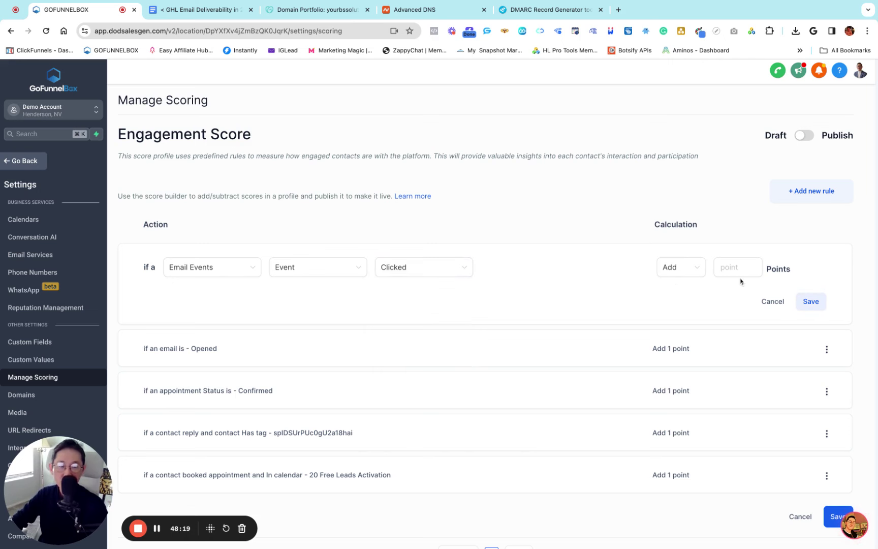
{"action": "left_click", "coordinate": [733, 265]}
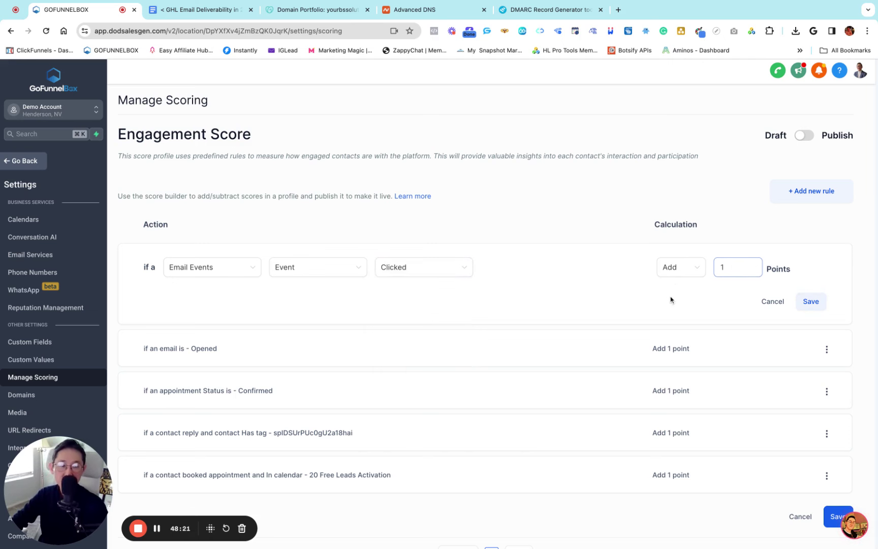
{"action": "left_click", "coordinate": [812, 303]}
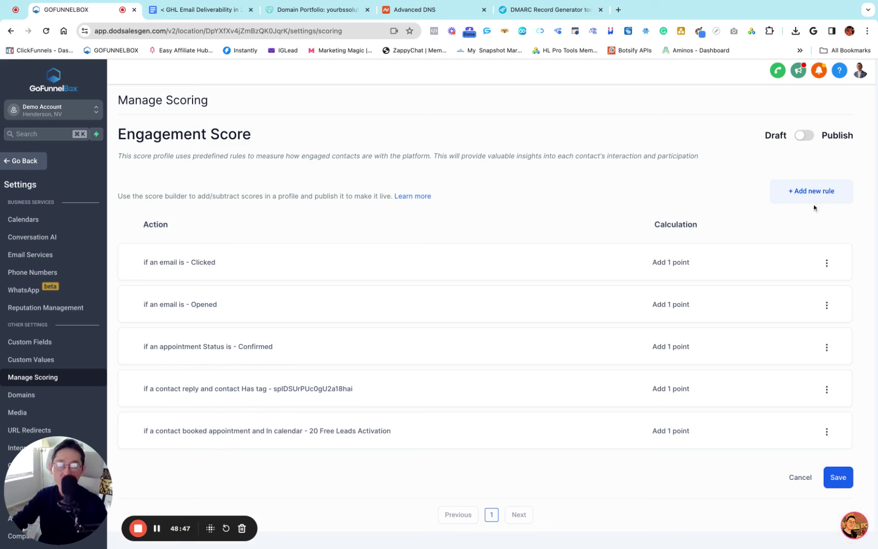
Save the Engagement Score profile, then toggle it to Publish and save again
{"action": "left_click", "coordinate": [838, 479]}
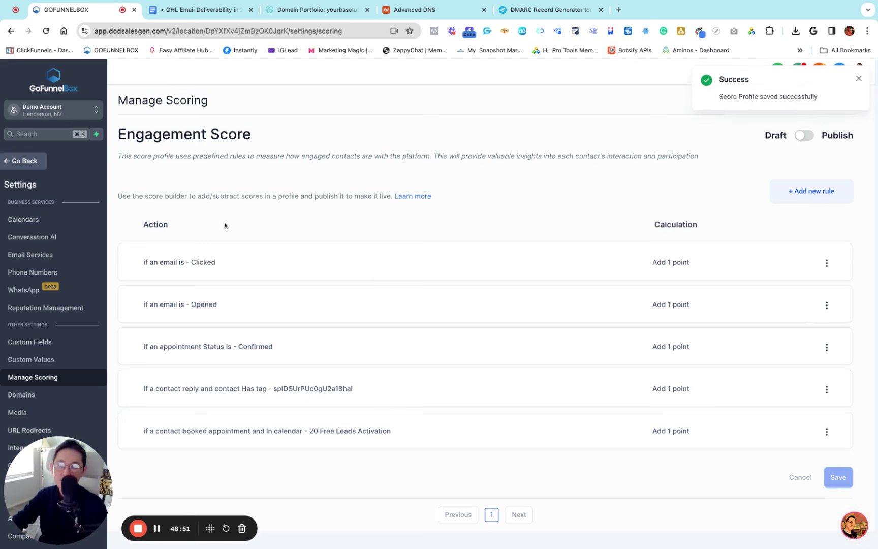
{"action": "left_click", "coordinate": [859, 80]}
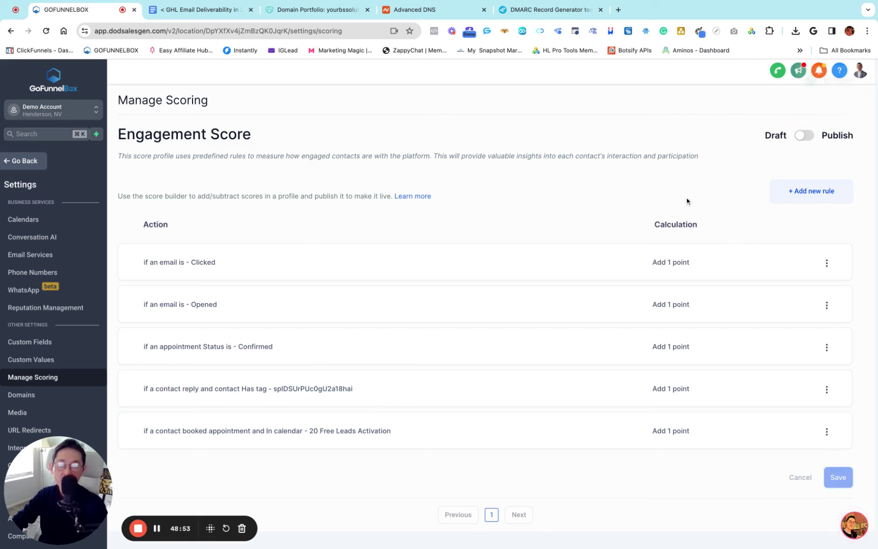
{"action": "left_click", "coordinate": [805, 135]}
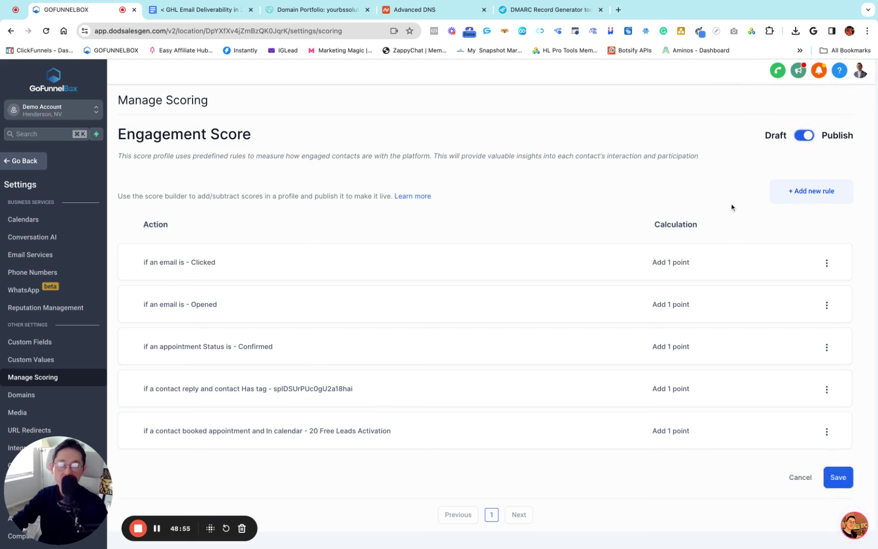
{"action": "left_click", "coordinate": [836, 478]}
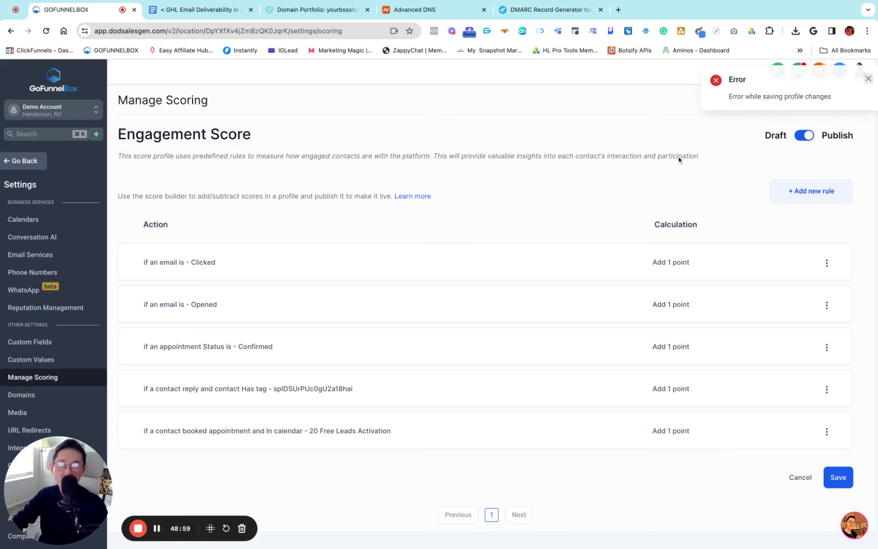
After the save error, reload the page, re-publish the profile and save it
{"action": "key", "text": "super+r"}
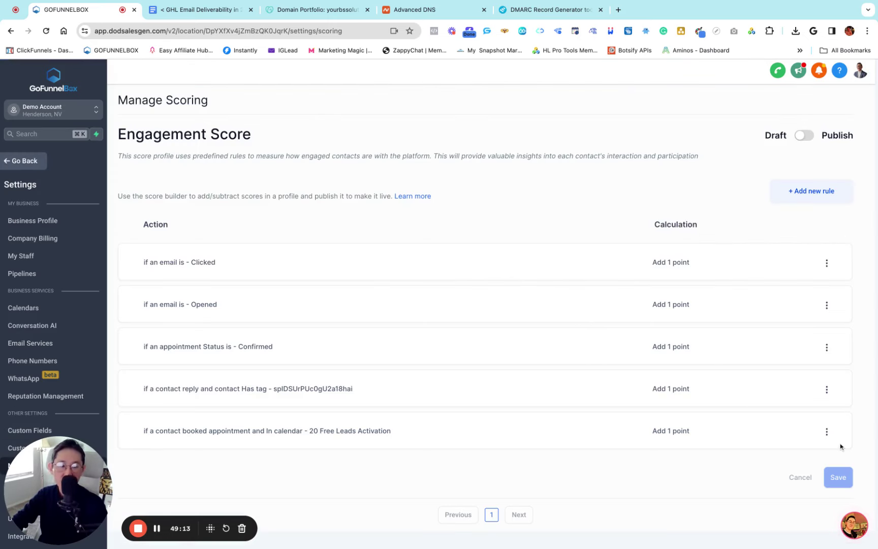
{"action": "left_click", "coordinate": [804, 135]}
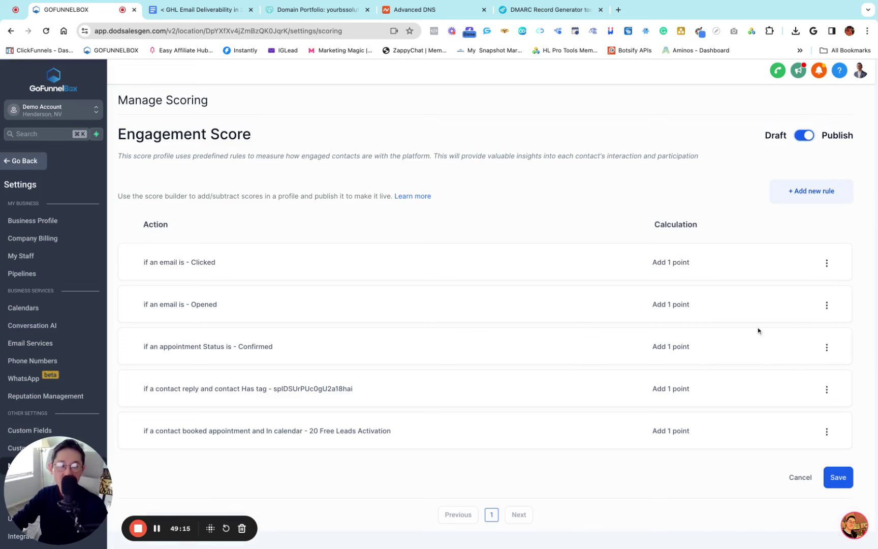
{"action": "left_click", "coordinate": [839, 477]}
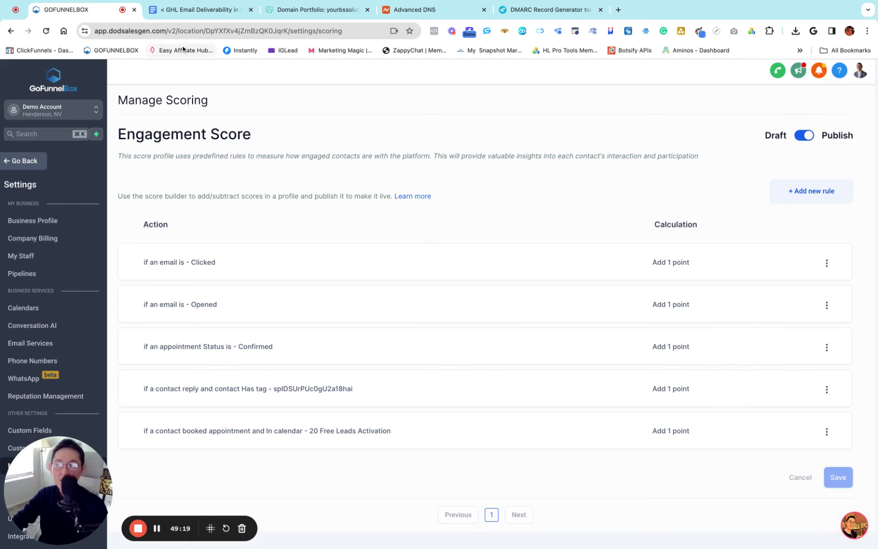
{"action": "left_click", "coordinate": [202, 9]}
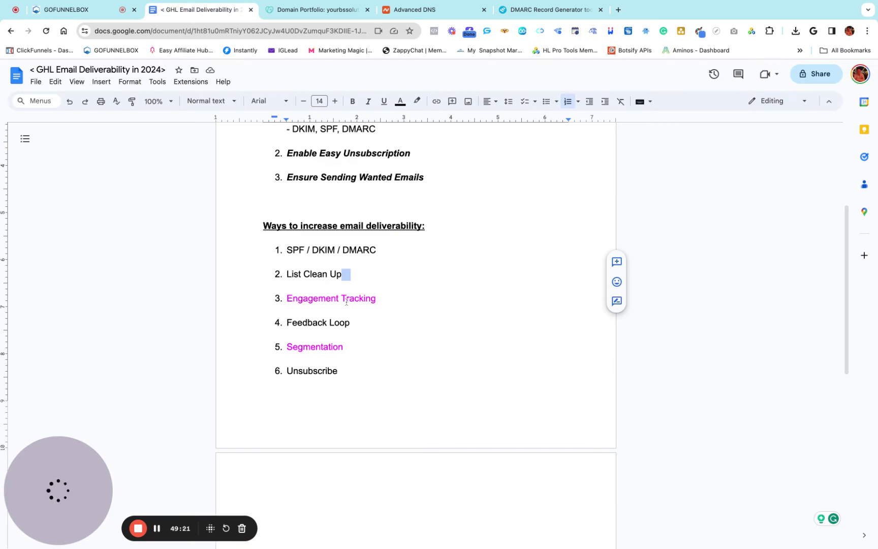
Highlight the Engagement Tracking and Feedback Loop items in the deliverability list
{"action": "left_click_drag", "start_coordinate": [377, 298], "coordinate": [278, 298]}
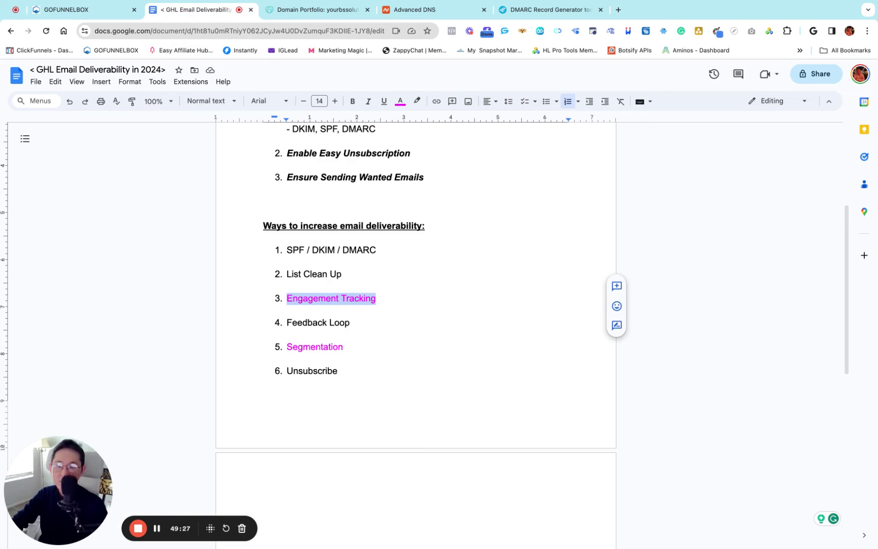
{"action": "left_click_drag", "start_coordinate": [350, 322], "coordinate": [283, 322]}
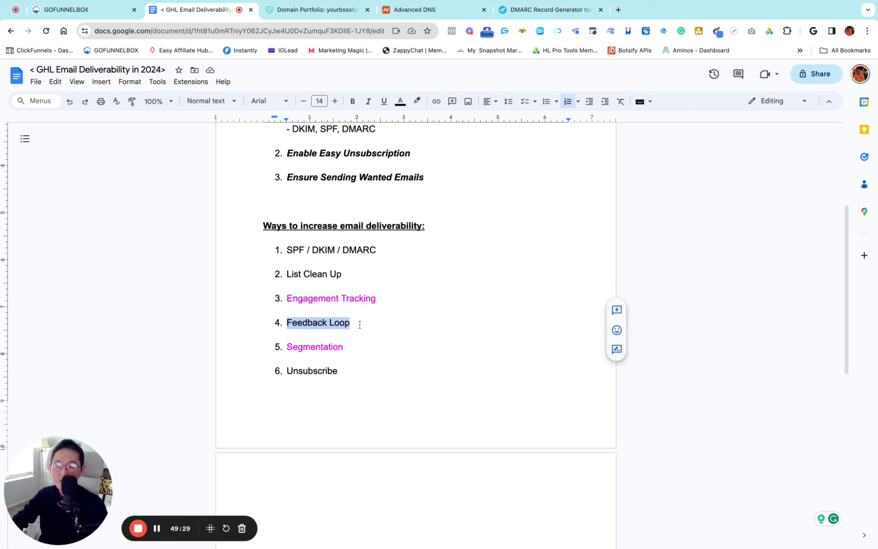
{"action": "left_click", "coordinate": [358, 325]}
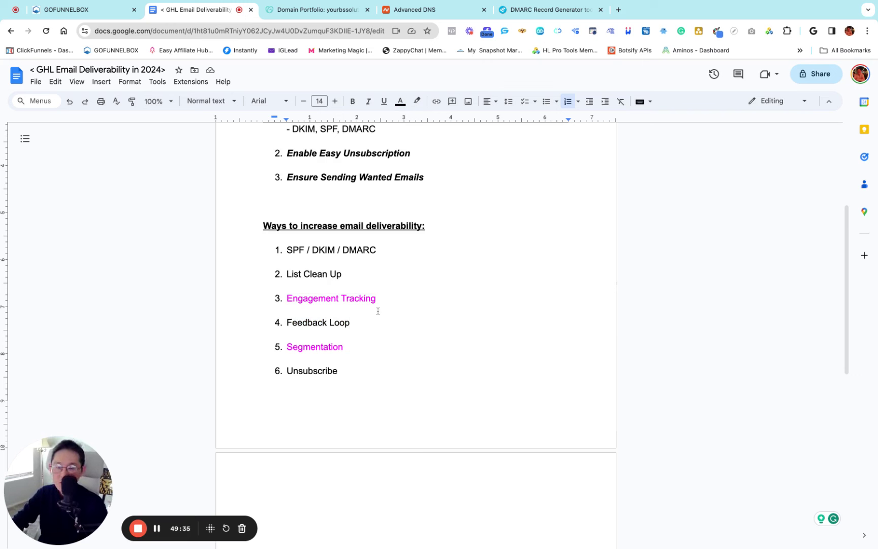
{"action": "left_click_drag", "start_coordinate": [385, 299], "coordinate": [293, 299]}
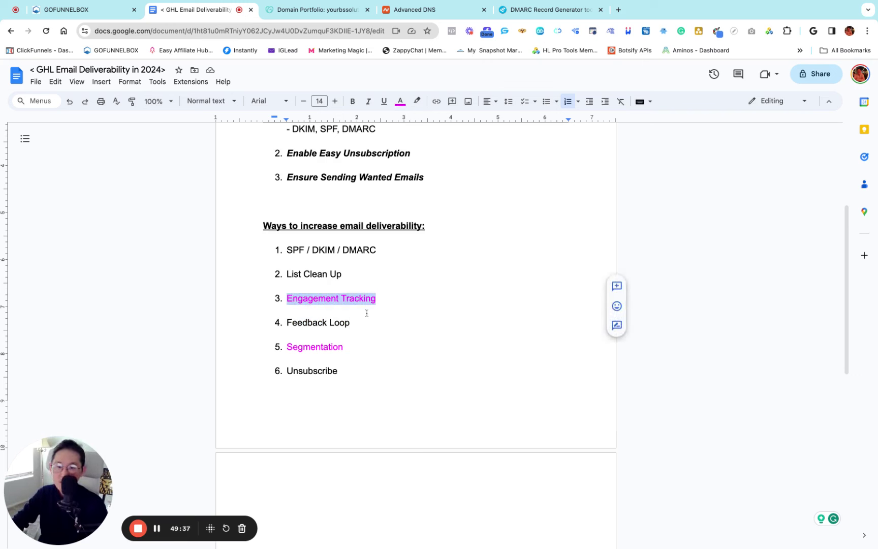
{"action": "key", "text": "Down"}
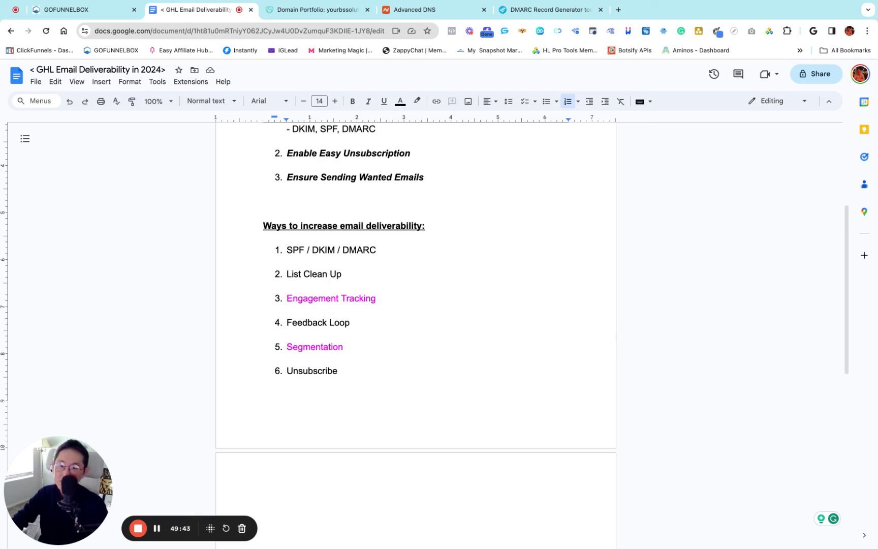
{"action": "left_click", "coordinate": [356, 322]}
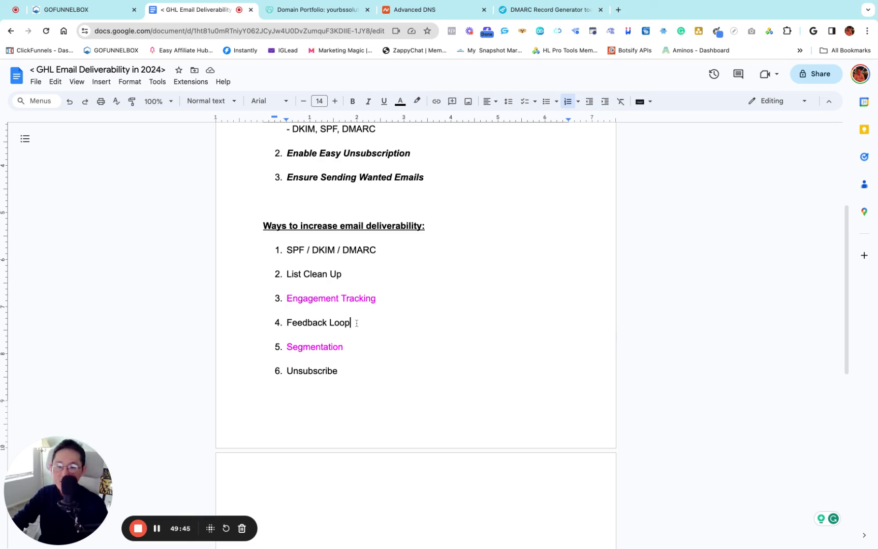
{"action": "key", "text": "shift+Left"}
{"action": "key", "text": "shift+Left"}
{"action": "key", "text": "shift+Left"}
{"action": "key", "text": "shift+Left"}
{"action": "key", "text": "shift+Left"}
{"action": "key", "text": "shift+Left"}
{"action": "key", "text": "shift+Left"}
{"action": "key", "text": "shift+Left"}
{"action": "key", "text": "shift+Left"}
{"action": "key", "text": "shift+Left"}
{"action": "key", "text": "shift+Left"}
{"action": "key", "text": "shift+Left"}
{"action": "key", "text": "shift+Left"}
{"action": "left_click", "coordinate": [361, 323]}
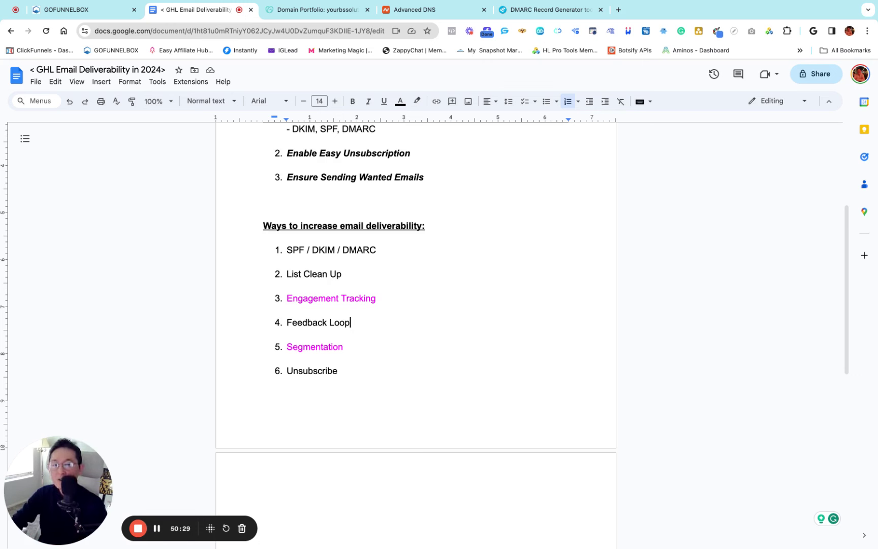
Highlight the Feedback Loop, Segmentation and Unsubscribe items, then return to the GoFunnelBox tab
{"action": "triple_click", "coordinate": [356, 324]}
{"action": "left_click", "coordinate": [357, 346]}
{"action": "double_click", "coordinate": [356, 350]}
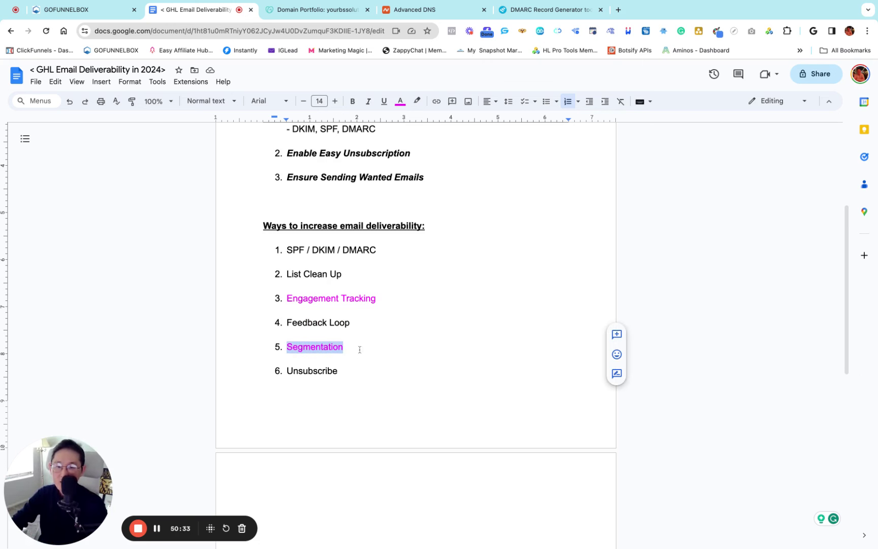
{"action": "double_click", "coordinate": [359, 343]}
{"action": "double_click", "coordinate": [358, 322]}
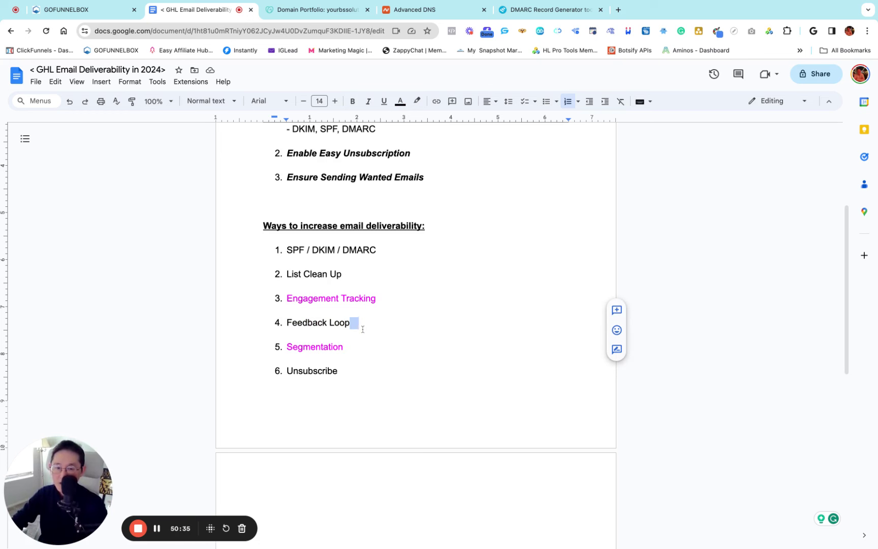
{"action": "left_click", "coordinate": [364, 333]}
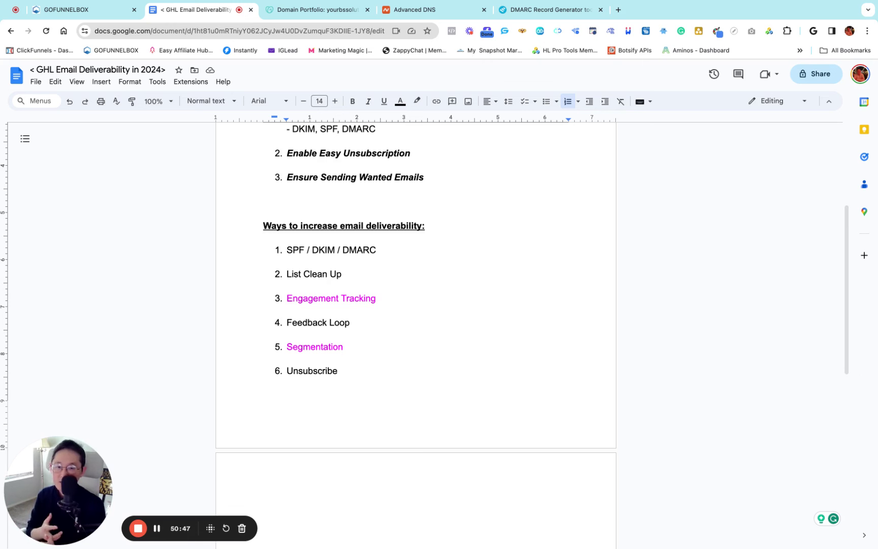
{"action": "left_click", "coordinate": [346, 371]}
{"action": "key", "text": "shift+Left"}
{"action": "key", "text": "shift+Left"}
{"action": "key", "text": "shift+Left"}
{"action": "key", "text": "shift+Left"}
{"action": "key", "text": "shift+Left"}
{"action": "key", "text": "shift+Left"}
{"action": "key", "text": "shift+Left"}
{"action": "key", "text": "shift+Left"}
{"action": "key", "text": "shift+Left"}
{"action": "key", "text": "shift+Left"}
{"action": "key", "text": "shift+Left"}
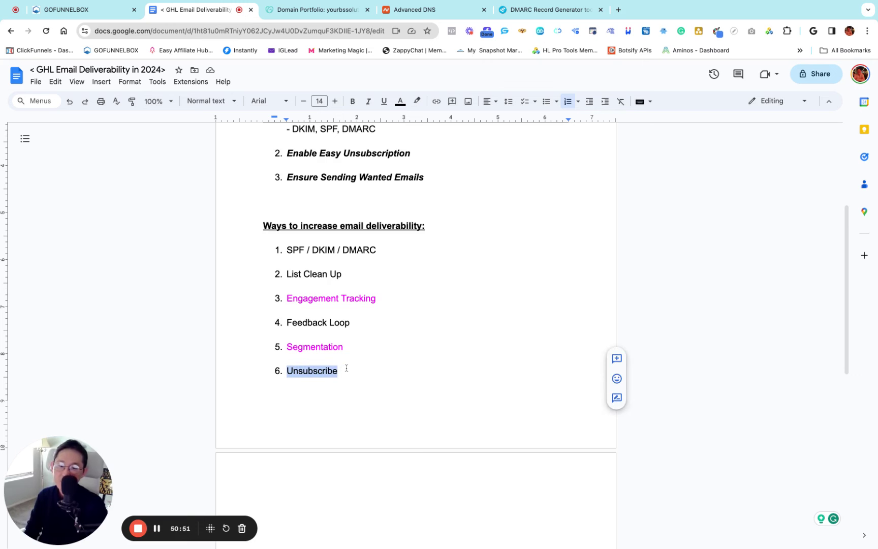
{"action": "left_click", "coordinate": [398, 357]}
{"action": "scroll", "coordinate": [401, 330], "scroll_direction": "up", "scroll_amount": 5}
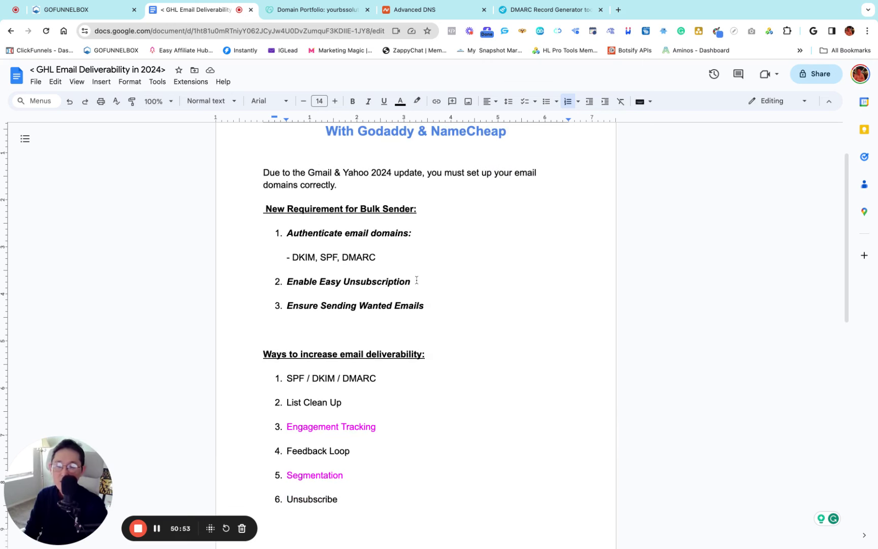
{"action": "left_click", "coordinate": [72, 9]}
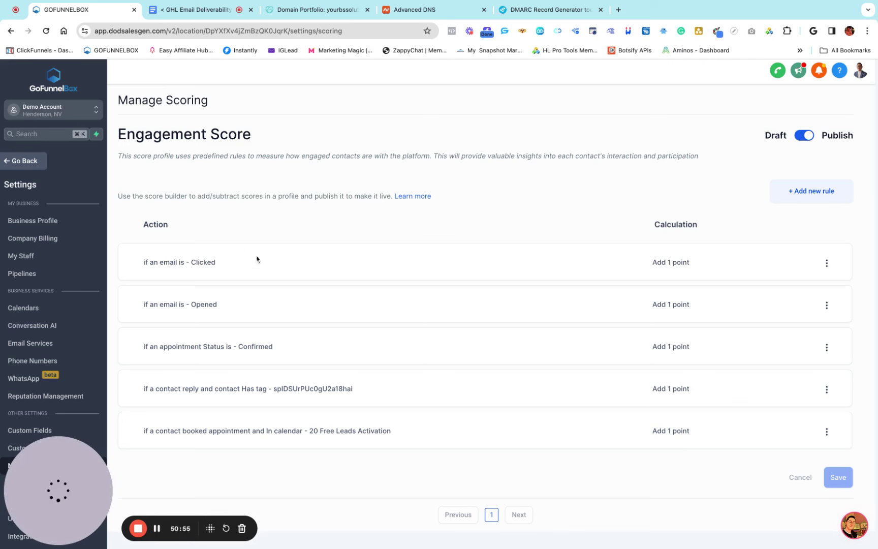
Open the Business Profile settings and review the General section's SMS and email compliance options
{"action": "left_click_drag", "start_coordinate": [86, 469], "coordinate": [230, 492]}
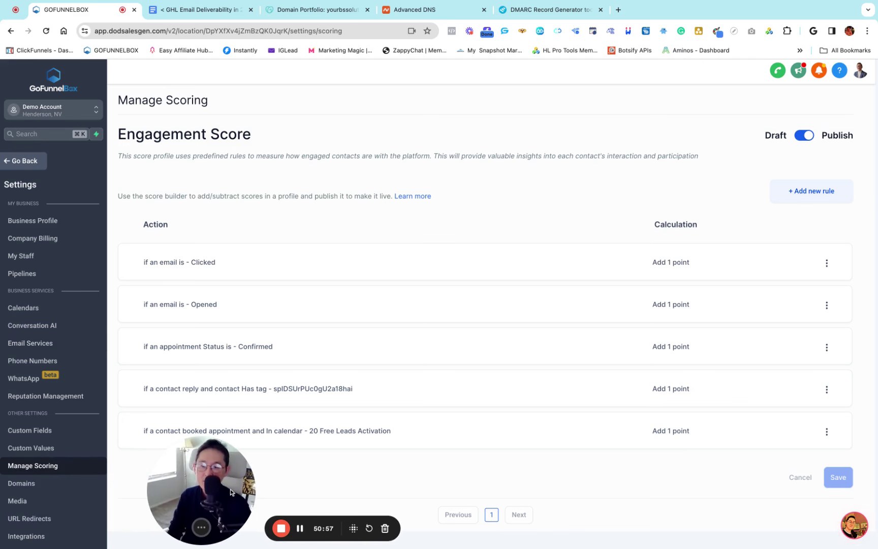
{"action": "left_click", "coordinate": [31, 161]}
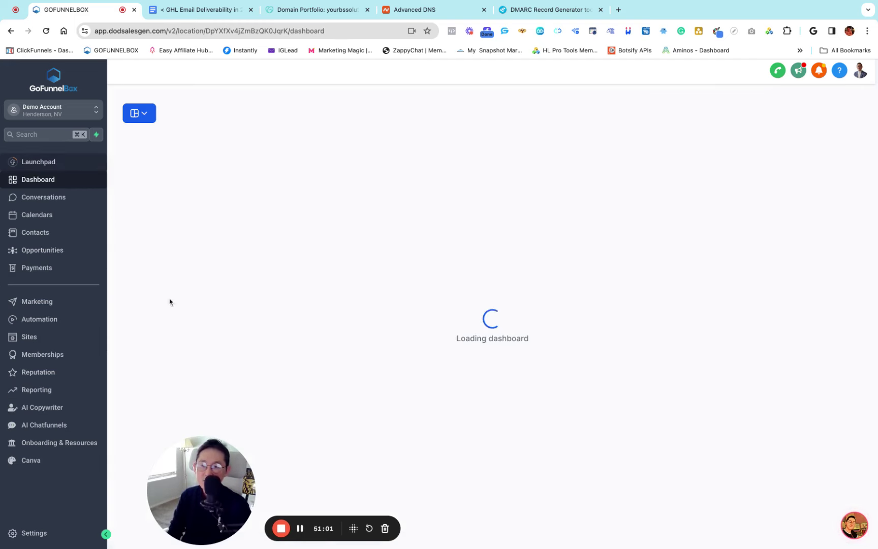
{"action": "left_click", "coordinate": [34, 533]}
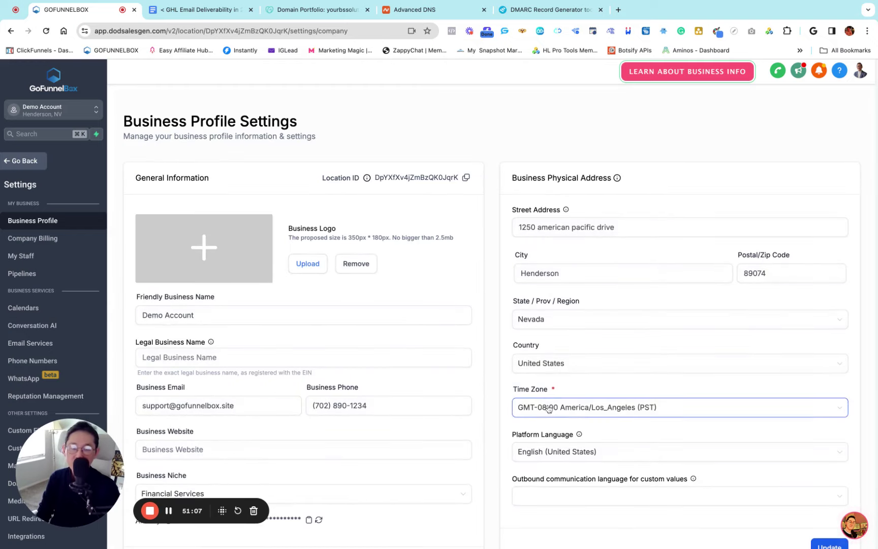
{"action": "scroll", "coordinate": [549, 409], "scroll_direction": "down", "scroll_amount": 15}
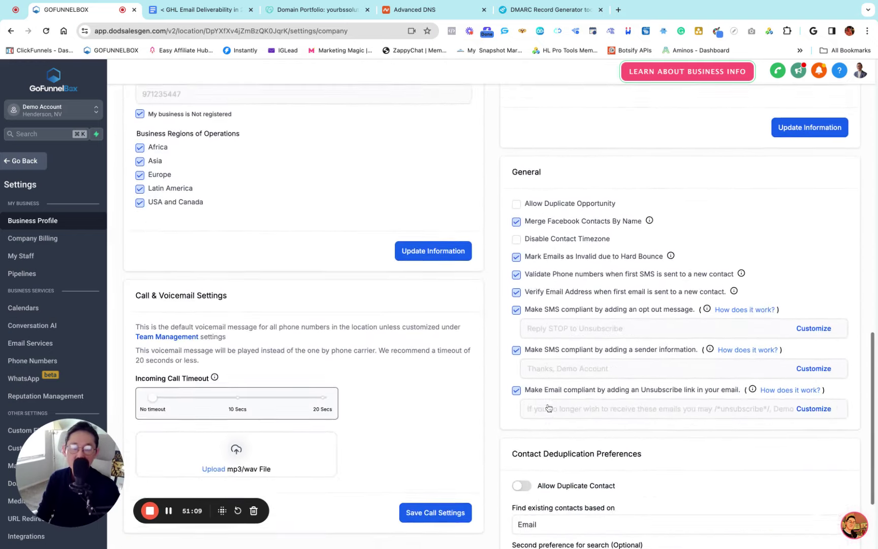
{"action": "scroll", "coordinate": [549, 408], "scroll_direction": "down", "scroll_amount": 2}
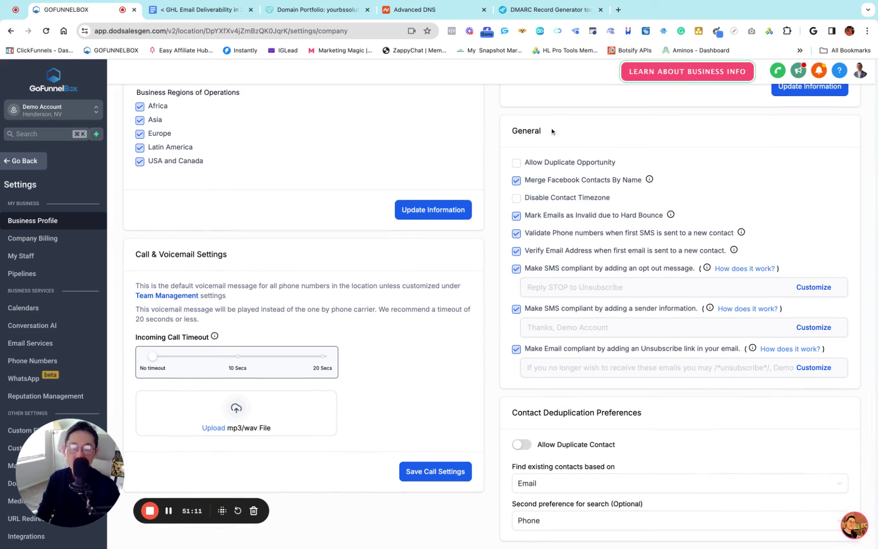
{"action": "left_click_drag", "start_coordinate": [552, 132], "coordinate": [503, 132]}
{"action": "left_click", "coordinate": [498, 226]}
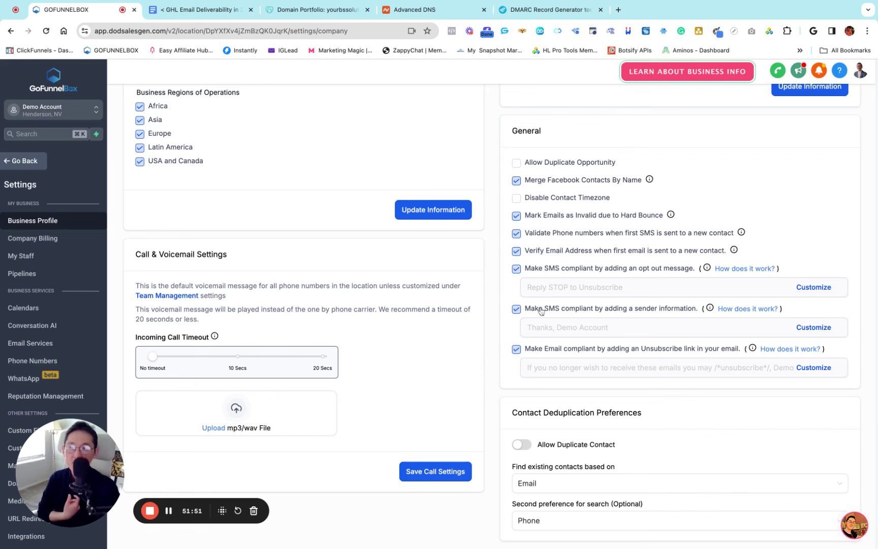
{"action": "left_click", "coordinate": [204, 9]}
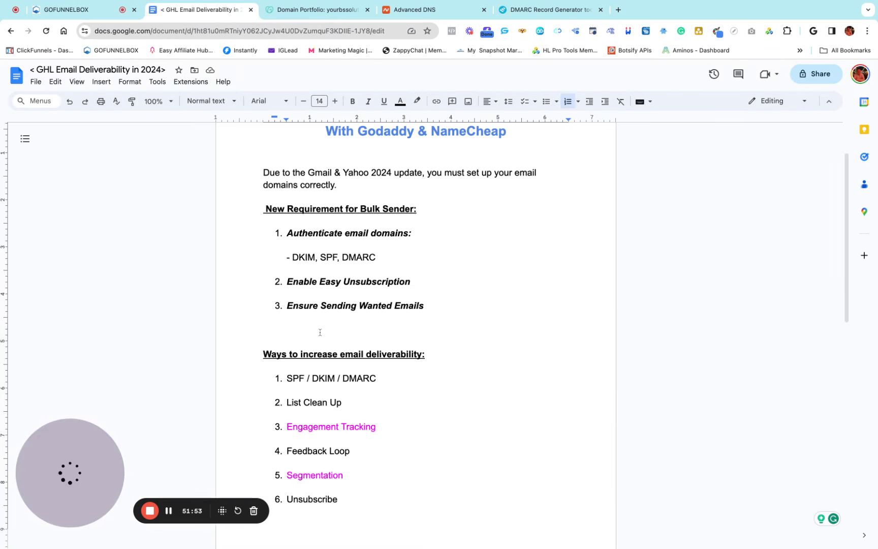
{"action": "scroll", "coordinate": [320, 332], "scroll_direction": "down", "scroll_amount": 4}
{"action": "left_click_drag", "start_coordinate": [363, 196], "coordinate": [288, 335]}
{"action": "left_click", "coordinate": [436, 320]}
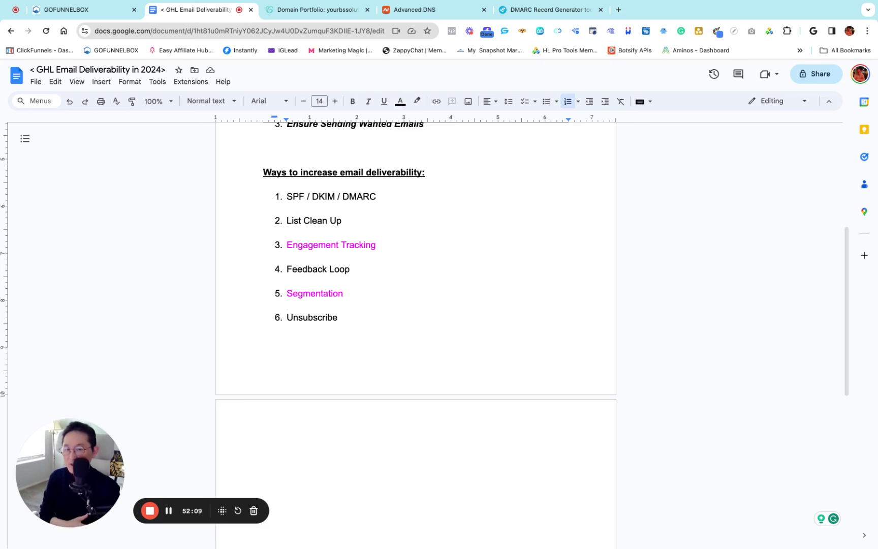
{"action": "left_click", "coordinate": [286, 195]}
{"action": "key", "text": "shift+Down"}
{"action": "key", "text": "shift+Down"}
{"action": "key", "text": "shift+Down"}
{"action": "key", "text": "shift+Down"}
{"action": "key", "text": "shift+Down"}
{"action": "key", "text": "shift+Down"}
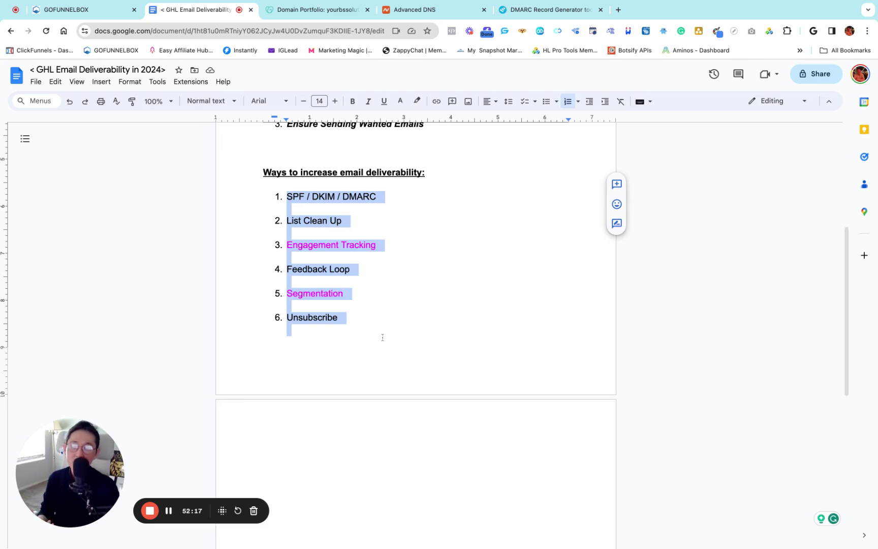
{"action": "left_click", "coordinate": [382, 339]}
{"action": "left_click_drag", "start_coordinate": [286, 196], "coordinate": [363, 321]}
{"action": "left_click", "coordinate": [355, 337]}
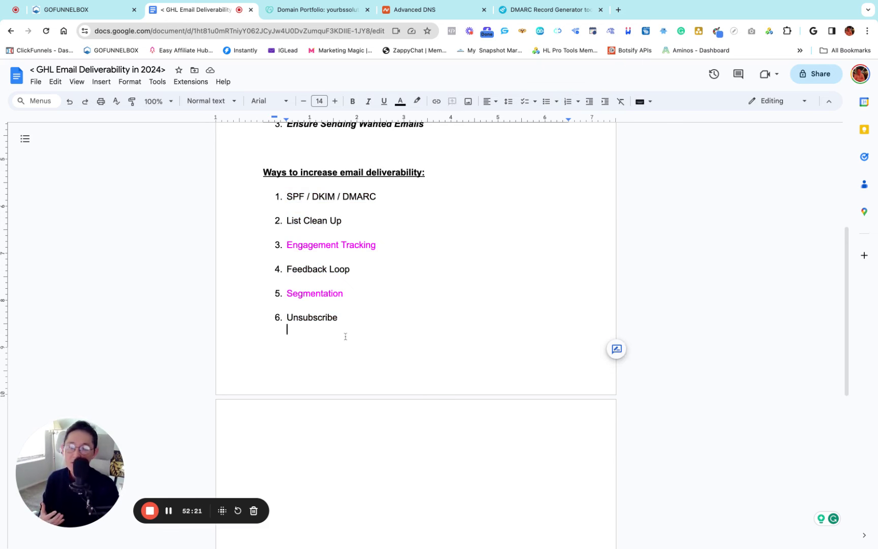
{"action": "double_click", "coordinate": [345, 337]}
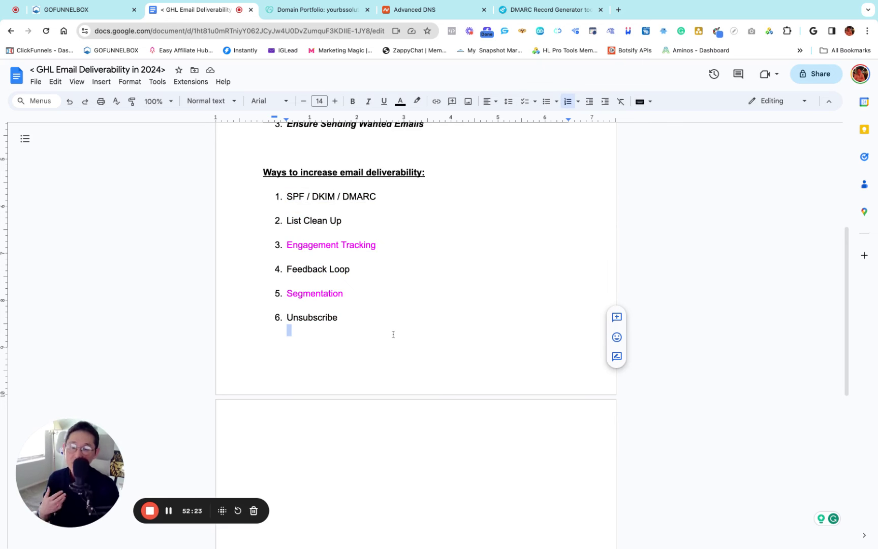
{"action": "scroll", "coordinate": [432, 333], "scroll_direction": "up", "scroll_amount": 1}
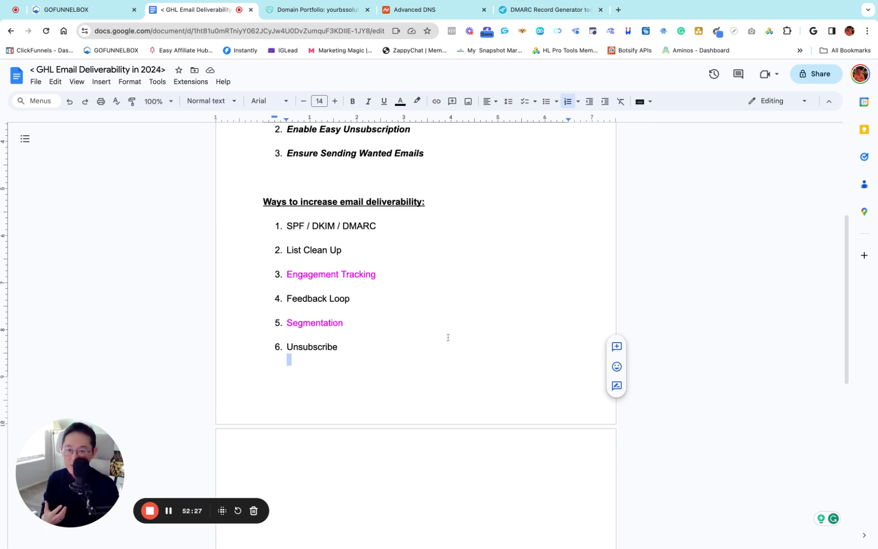
{"action": "scroll", "coordinate": [447, 337], "scroll_direction": "up", "scroll_amount": 8}
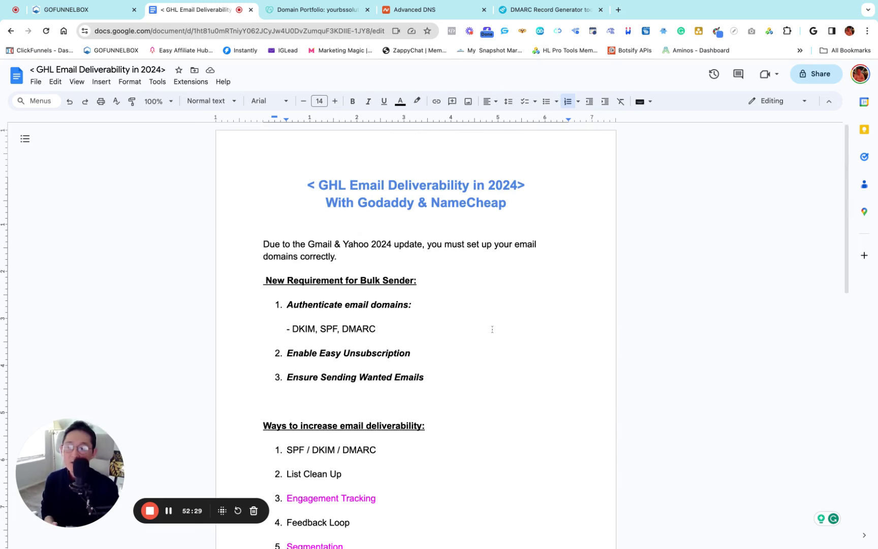